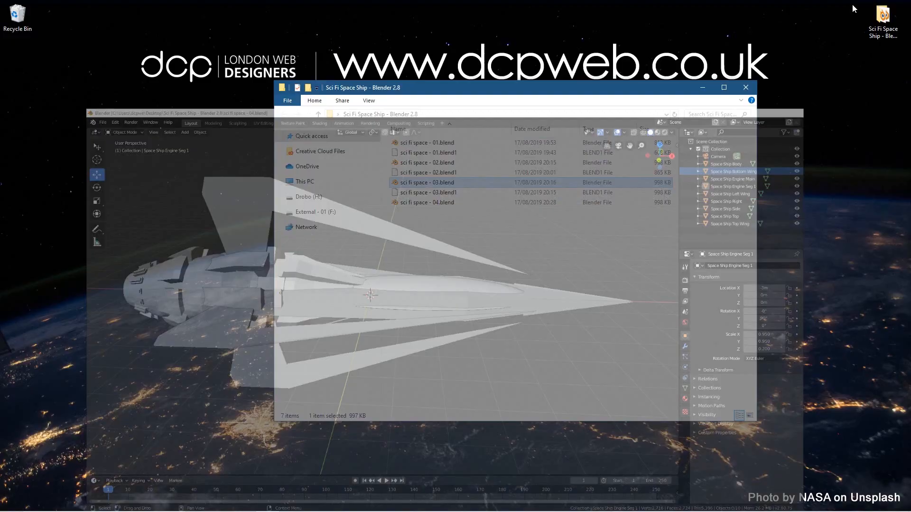
# Step: Create a folder named HDRI inside the Sci Fi Space Ship - Blender 2.8 folder and open it
pyautogui.click(708, 177)
pyautogui.rightClick(447, 284)
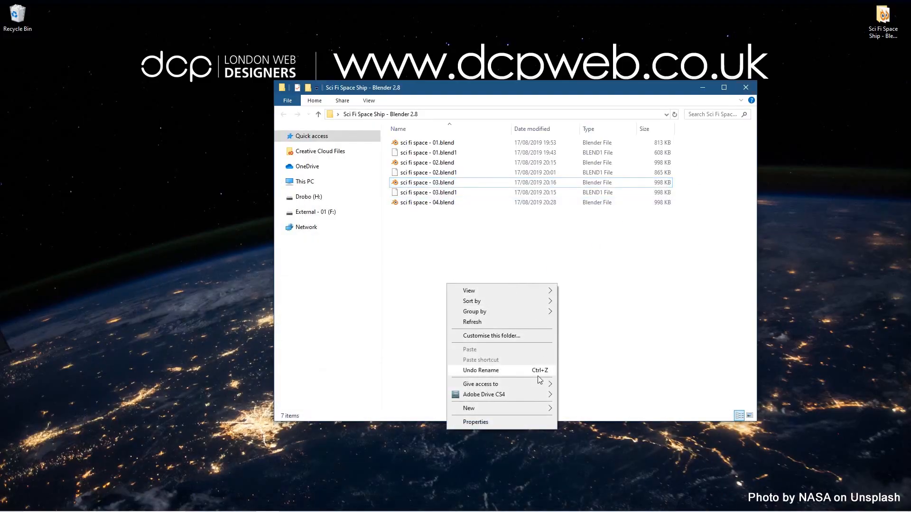
pyautogui.moveTo(525, 409)
pyautogui.click(589, 270)
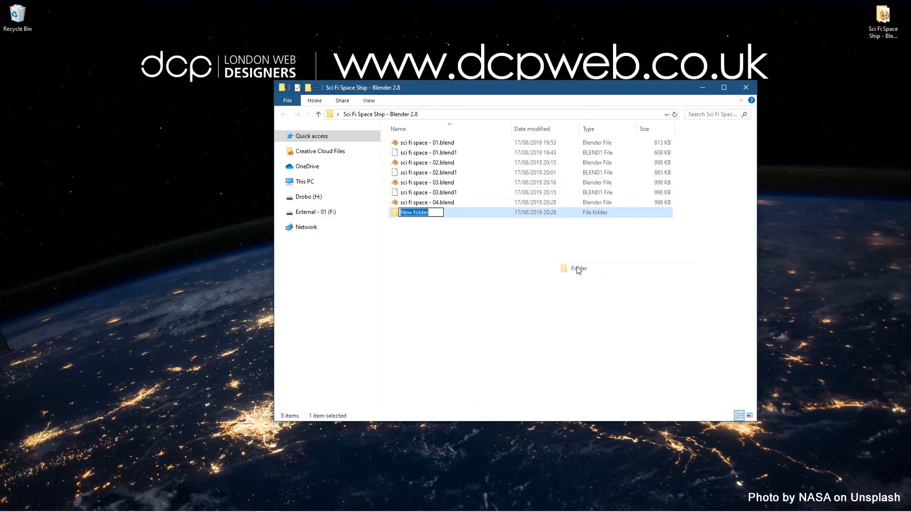
pyautogui.write('H')
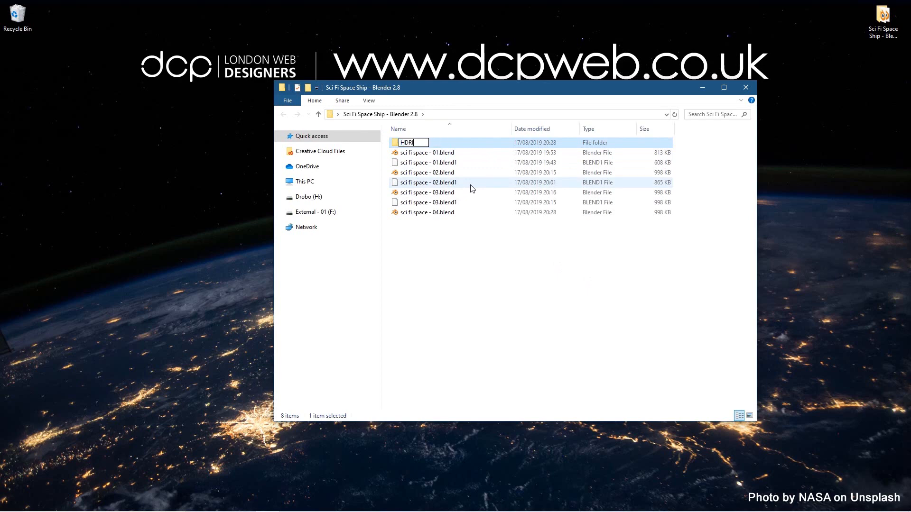
pyautogui.write('DRI')
pyautogui.press('Return')
pyautogui.press('Return')
# Step: Switch to Chrome and open the HDRI Haven website, hdrihaven.com
pyautogui.moveTo(535, 511)
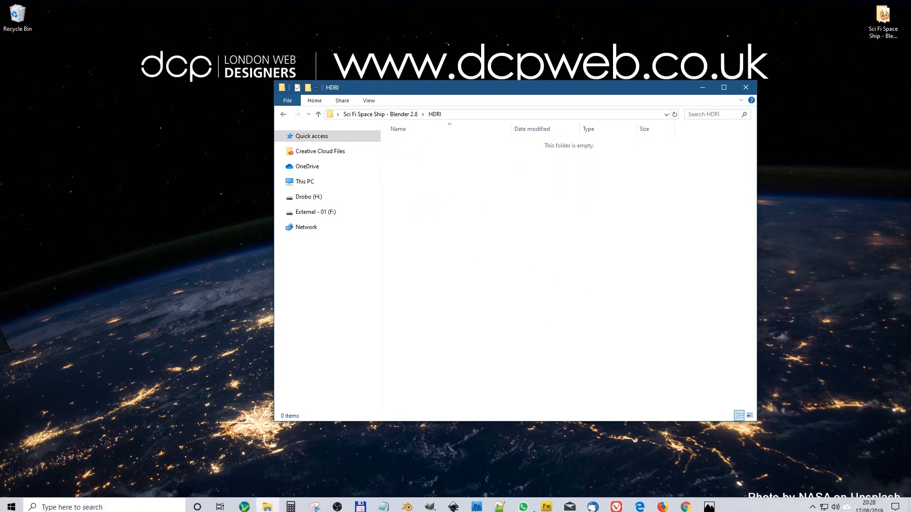
pyautogui.click(685, 509)
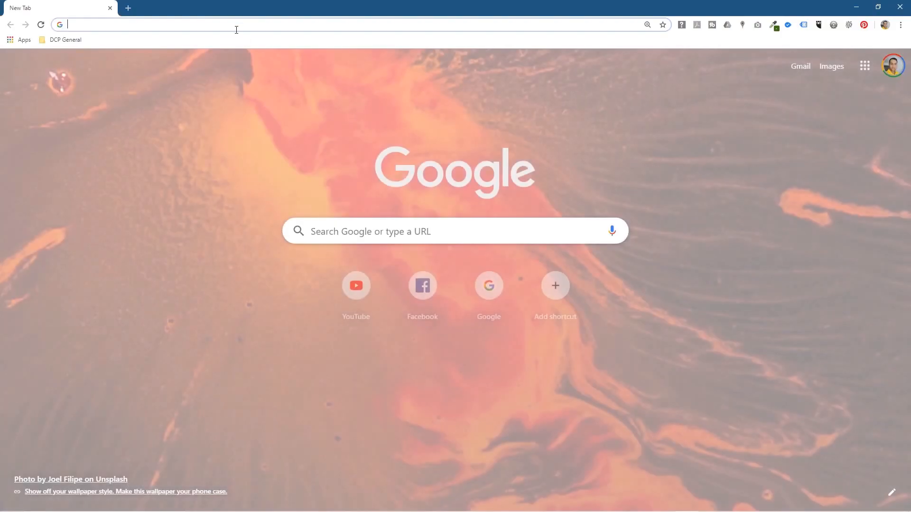
pyautogui.write('h')
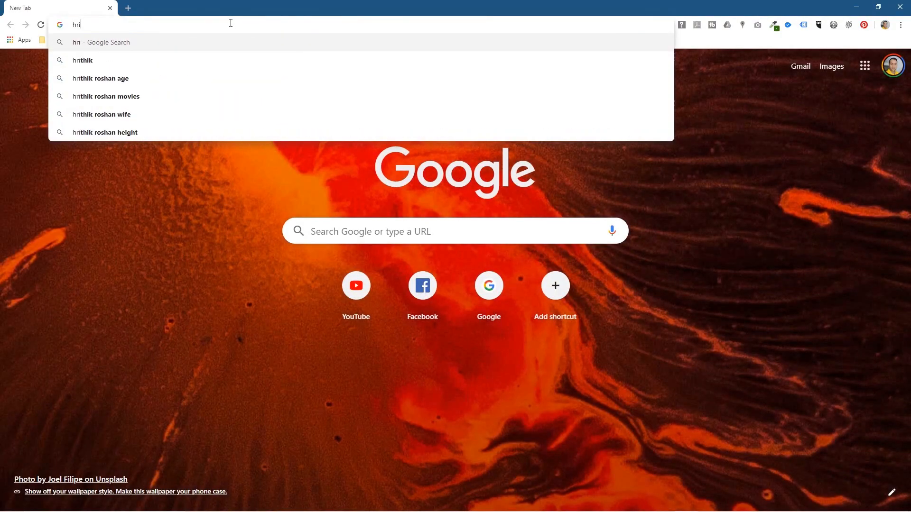
pyautogui.write('dr')
pyautogui.press('Return')
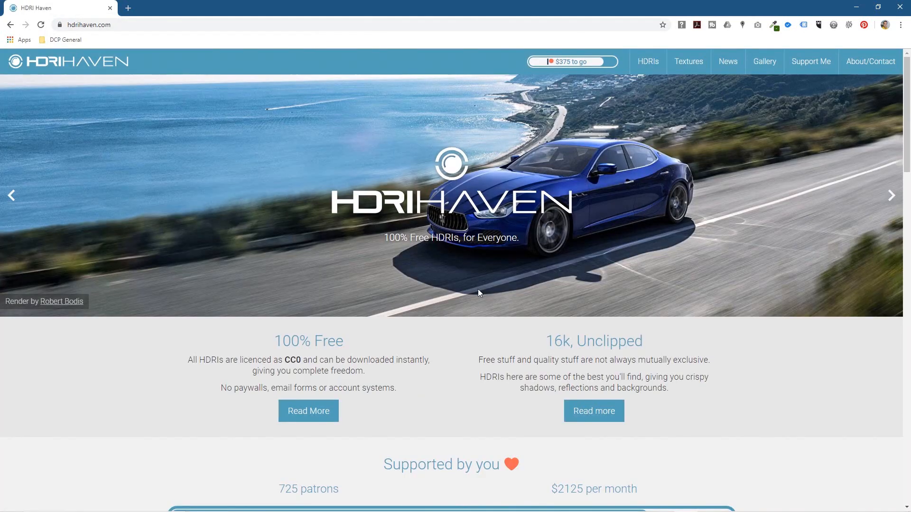
# Step: Browse the HDRI collection and open the Shanghai Bund page from the Night category
pyautogui.scroll(-5, 487, 297)
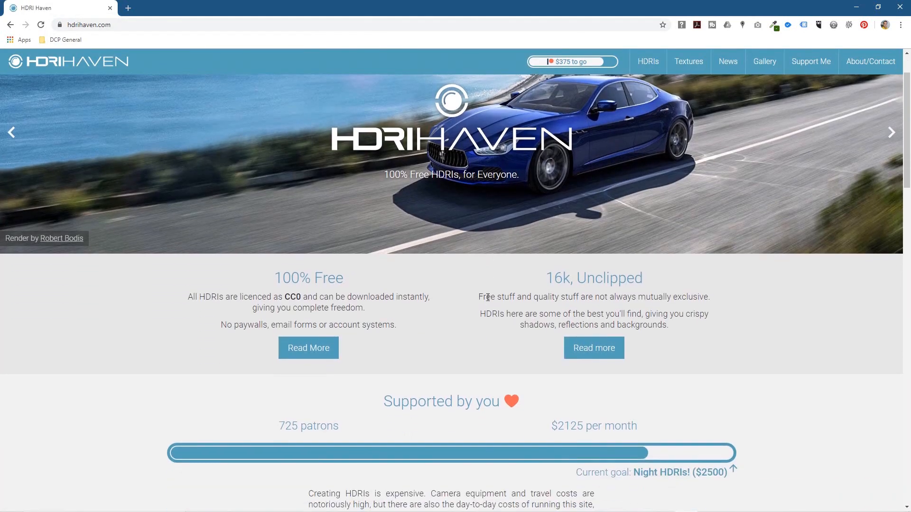
pyautogui.scroll(-4, 481, 281)
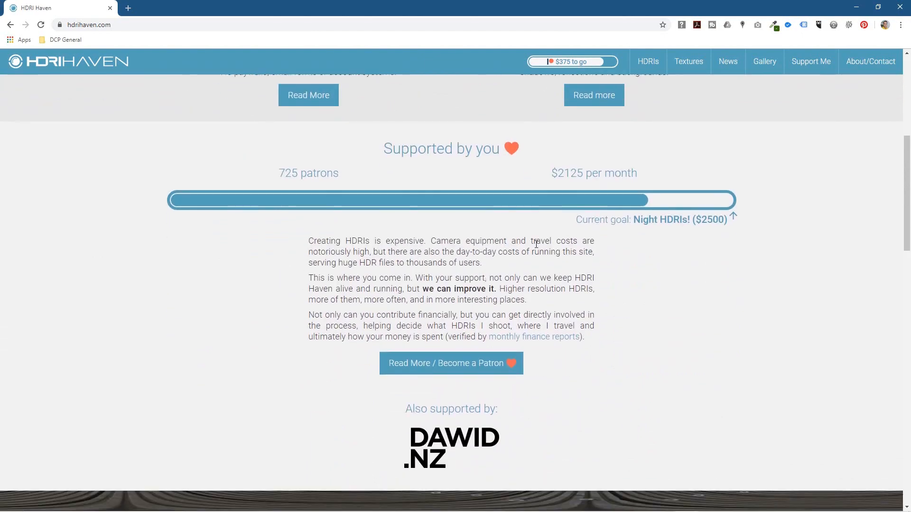
pyautogui.scroll(-3, 461, 296)
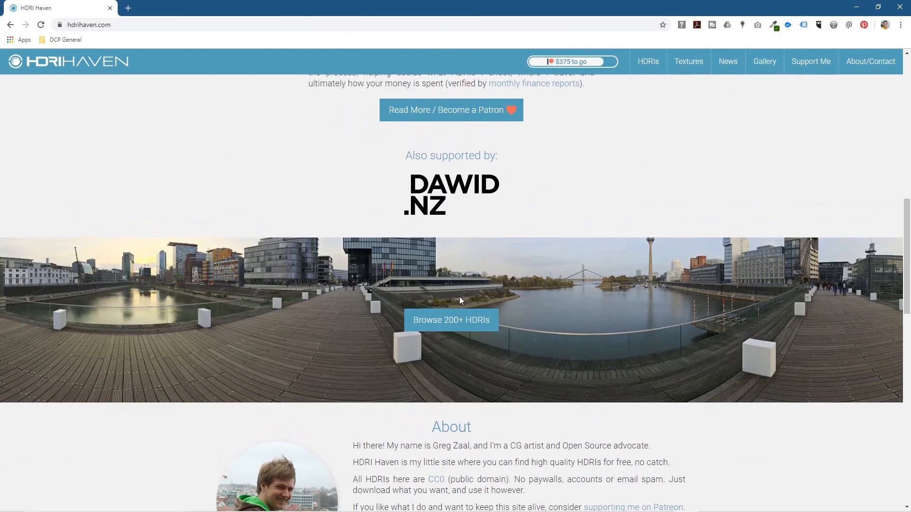
pyautogui.click(446, 325)
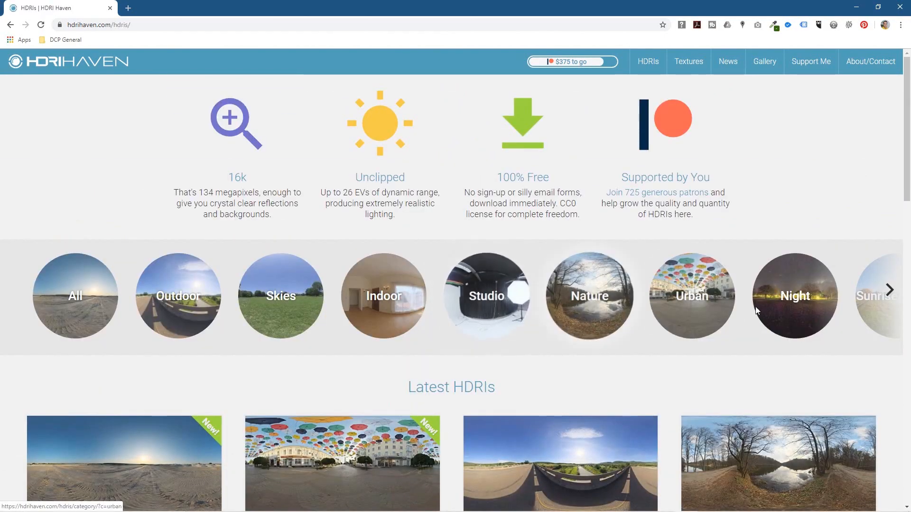
pyautogui.click(795, 309)
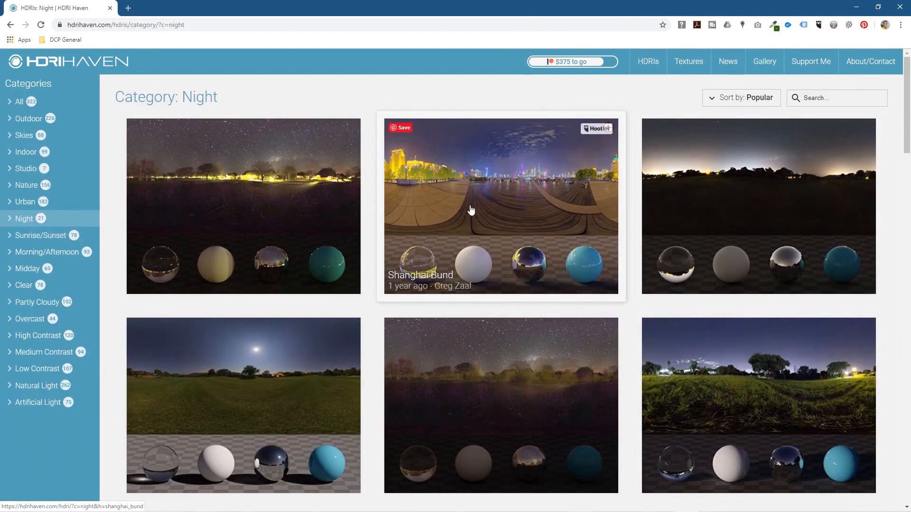
pyautogui.click(526, 186)
# Step: Select the Shanghai Bund page address and arrange the browser and the HDRI folder window side by side
pyautogui.click(294, 25)
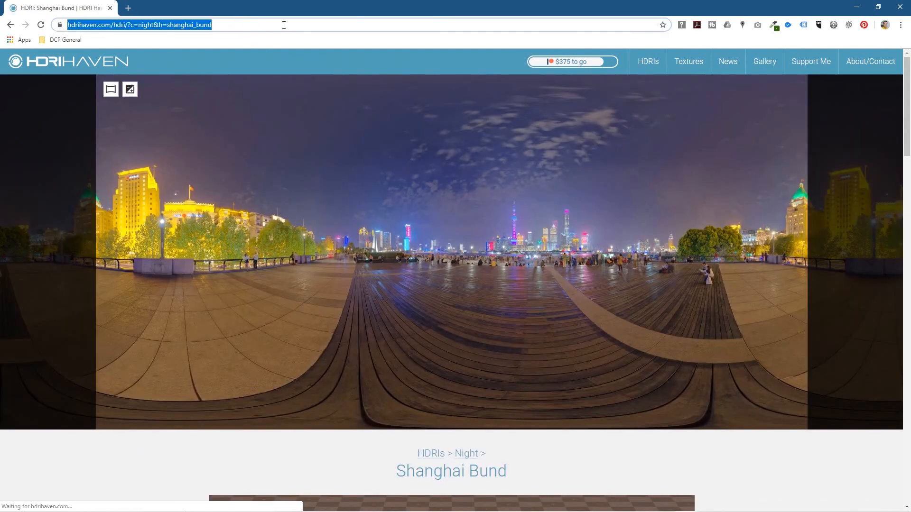
pyautogui.press('super+Left')
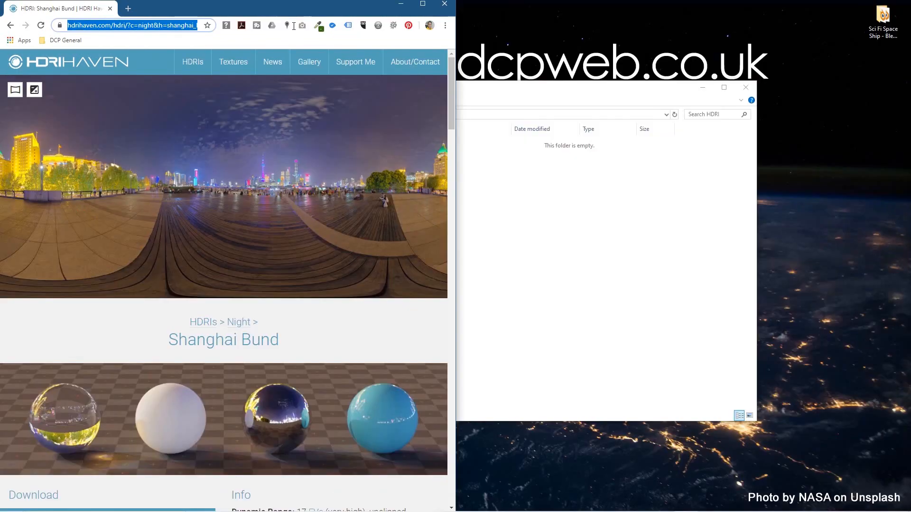
pyautogui.click(641, 212)
pyautogui.press('super+Right')
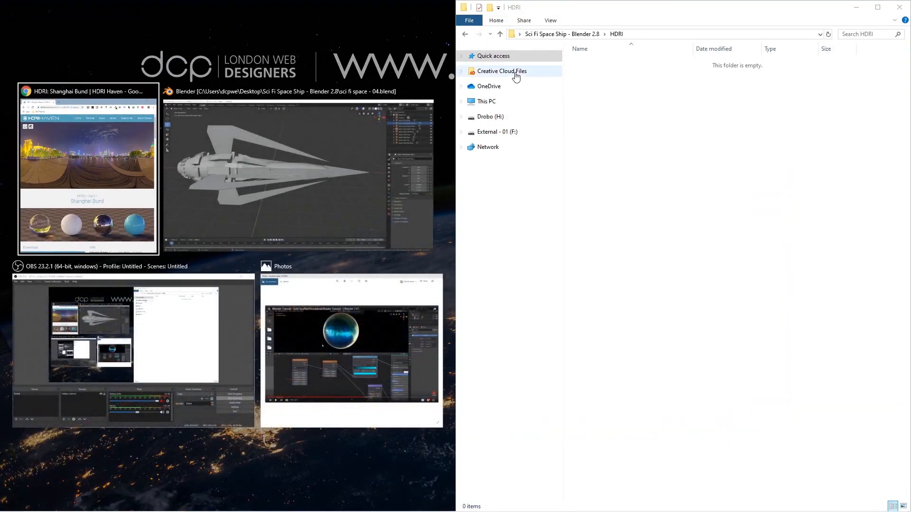
pyautogui.press('Return')
# Step: Create a text document named notes.txt in the Sci Fi Space Ship - Blender 2.8 folder
pyautogui.click(465, 34)
pyautogui.rightClick(641, 162)
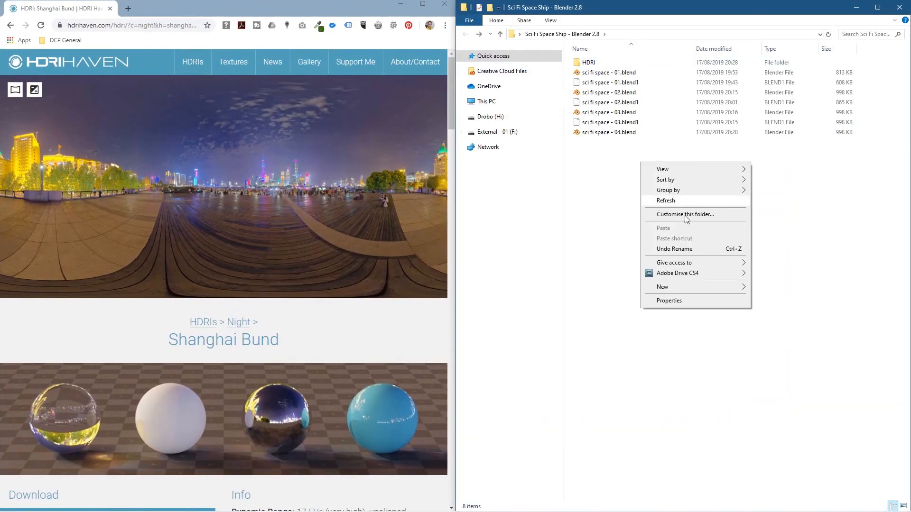
pyautogui.moveTo(712, 286)
pyautogui.click(796, 407)
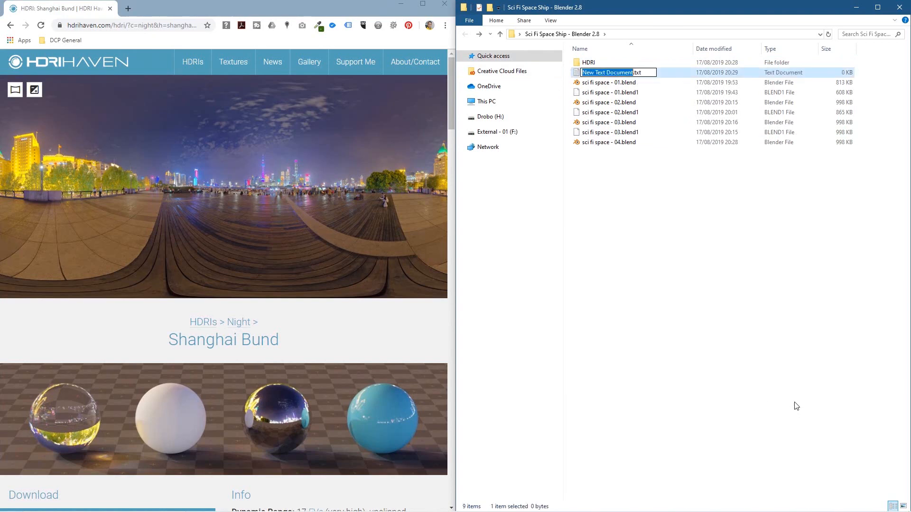
pyautogui.write('notes')
pyautogui.press('Return')
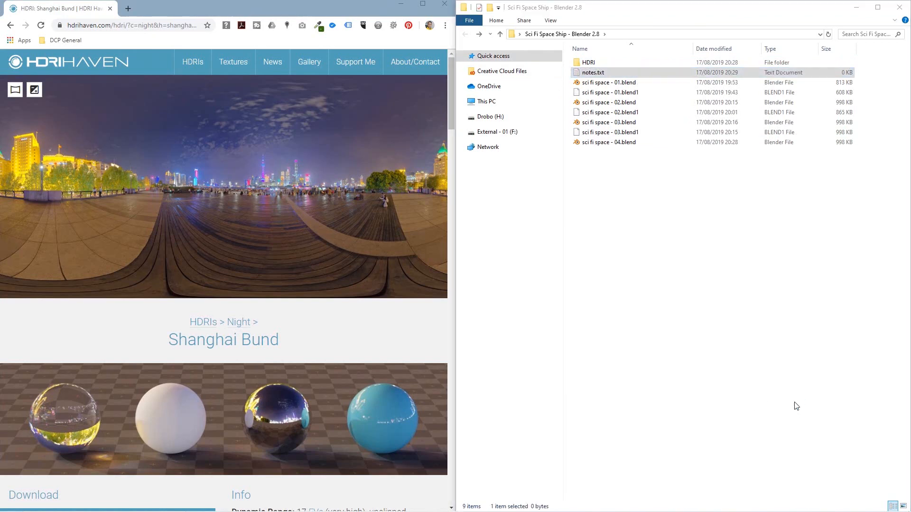
pyautogui.click(696, 260)
# Step: Download the 4k HDR version of Shanghai Bund and open the HDRI folder
pyautogui.click(314, 323)
pyautogui.scroll(-8, 315, 324)
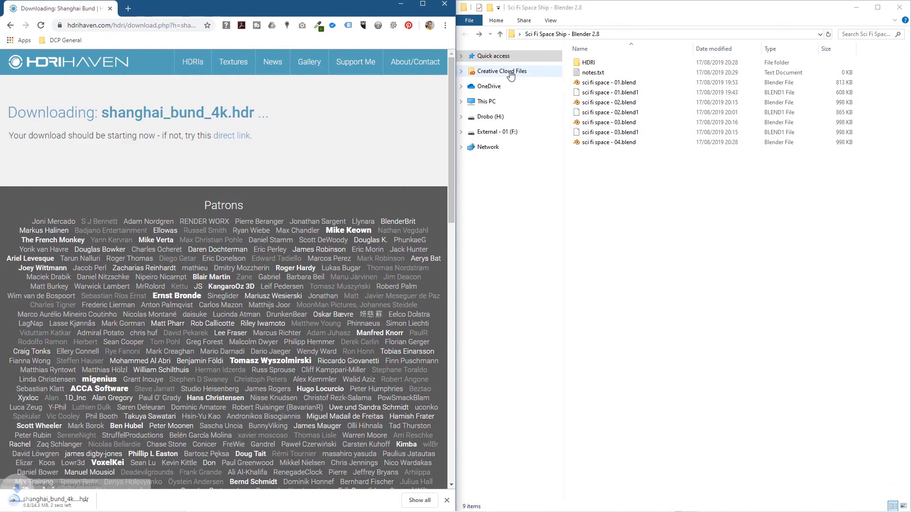
pyautogui.doubleClick(588, 63)
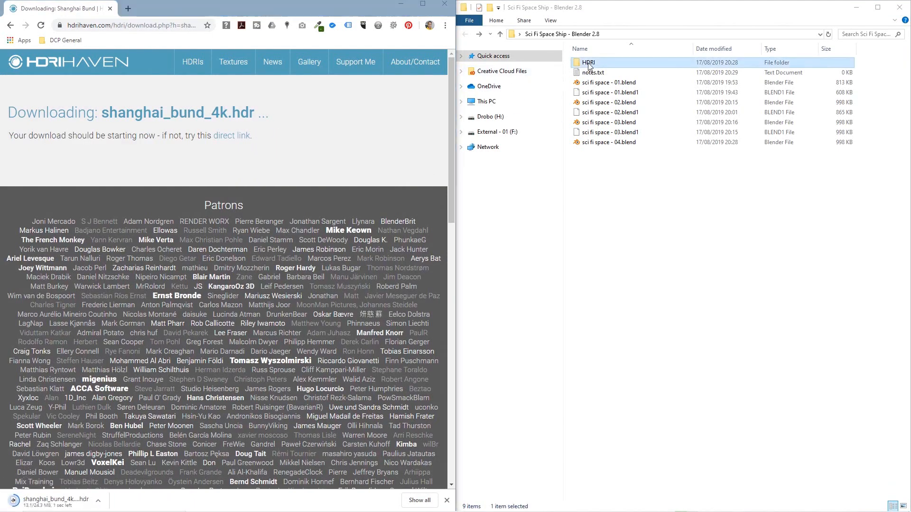
# Step: Return to the HDRI listing and open the Outdoor Umbrellas page from the Outdoor category
pyautogui.click(11, 27)
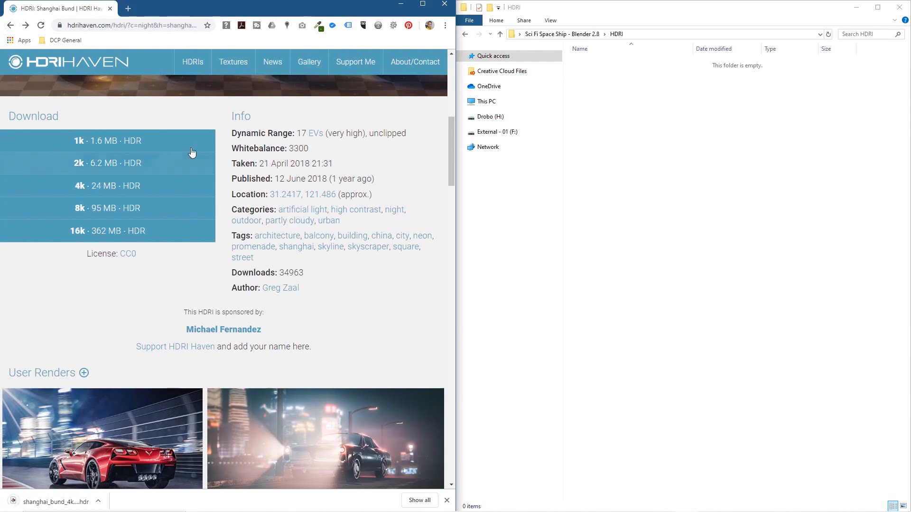
pyautogui.scroll(8, 182, 173)
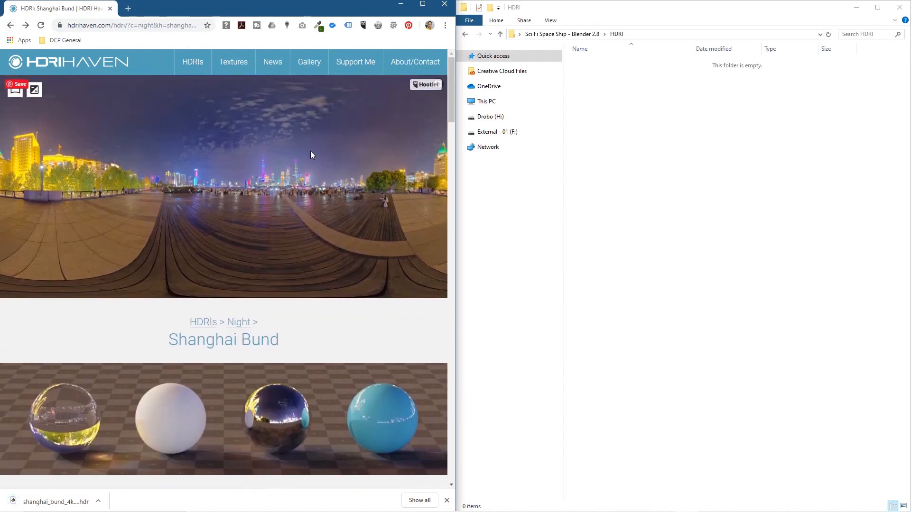
pyautogui.click(9, 27)
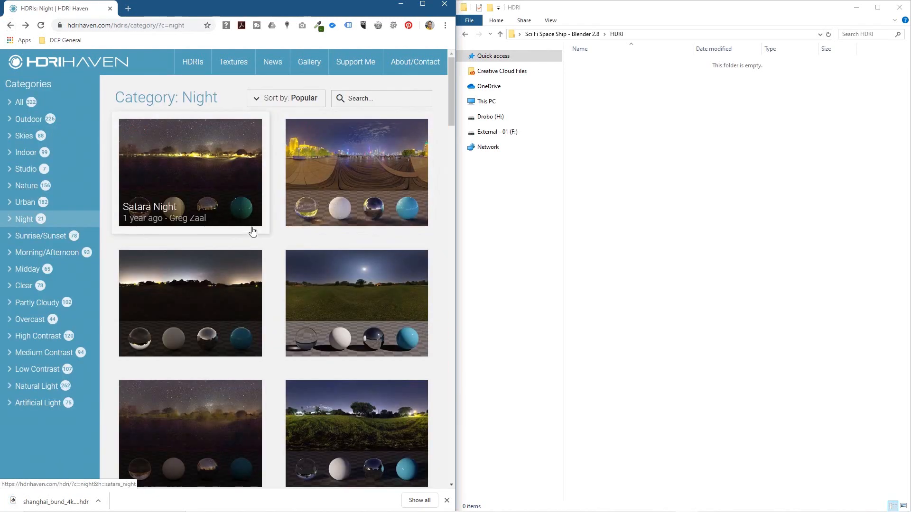
pyautogui.click(29, 120)
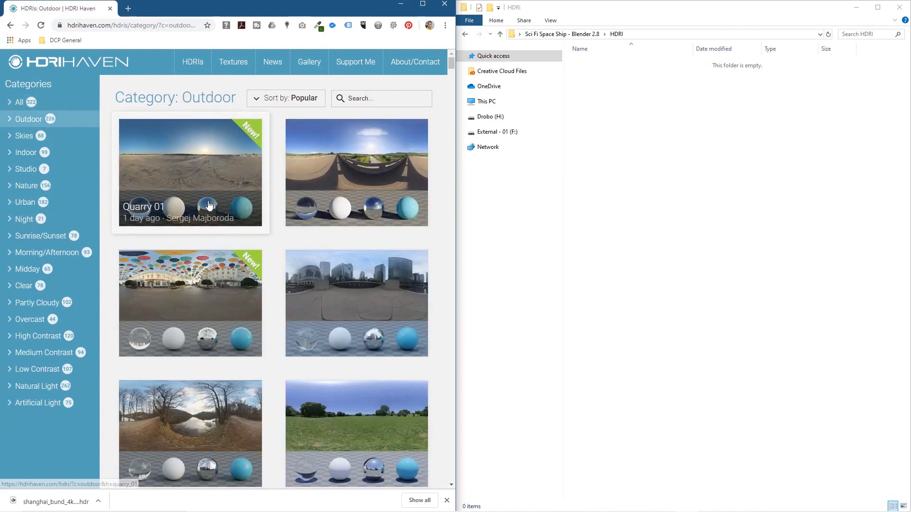
pyautogui.click(186, 272)
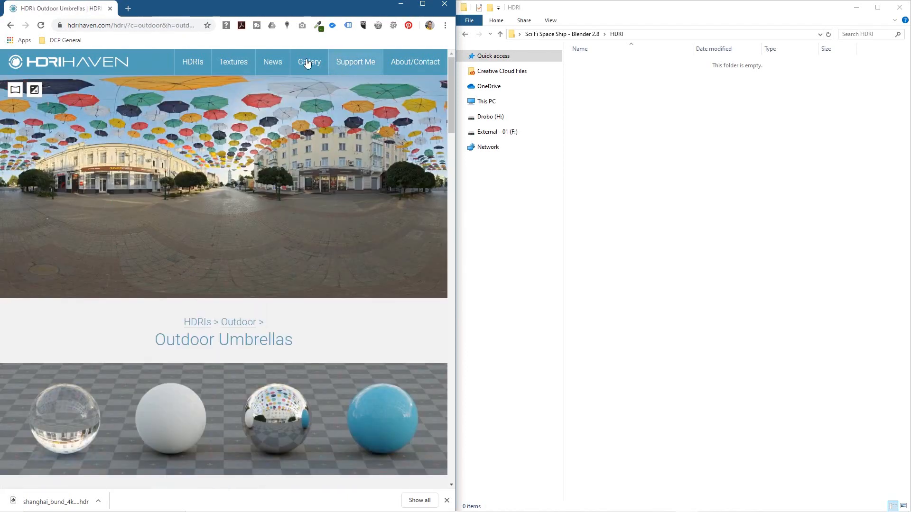
# Step: Download the 4k HDR version of Outdoor Umbrellas and return to its page
pyautogui.scroll(-1, 162, 334)
pyautogui.scroll(-8, 163, 334)
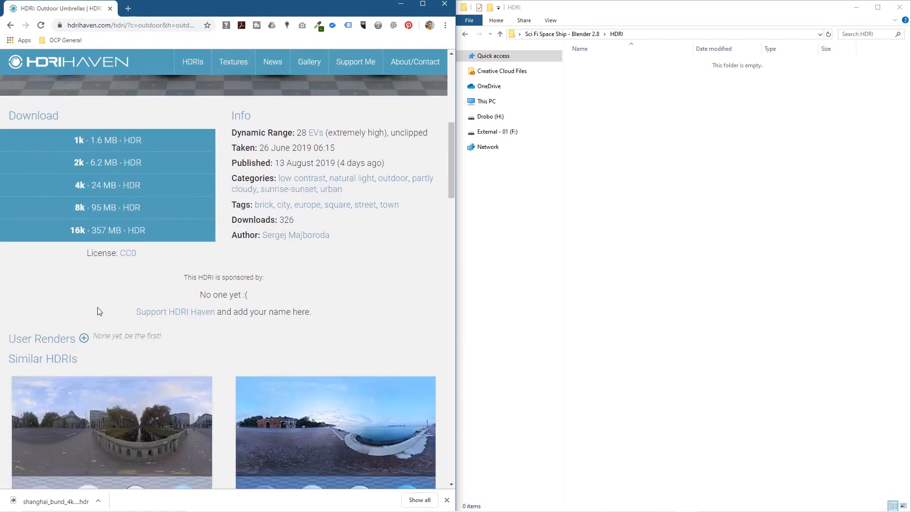
pyautogui.click(121, 185)
pyautogui.click(13, 28)
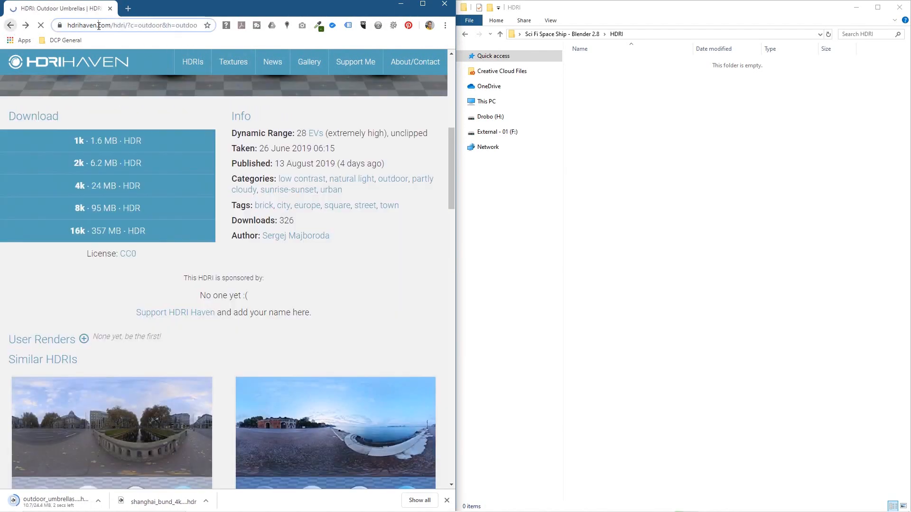
pyautogui.click(98, 25)
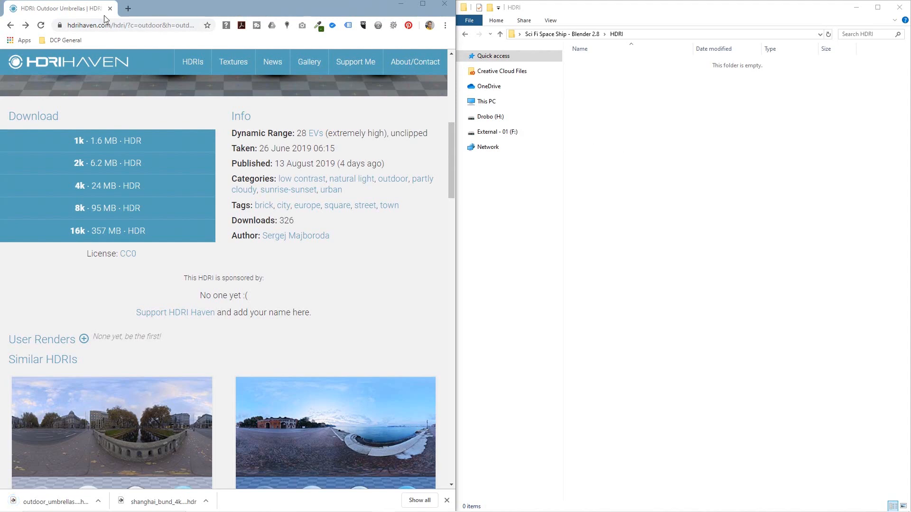
# Step: Return to the HDRI listing and switch to the Urban category
pyautogui.click(10, 26)
pyautogui.scroll(-5, 199, 289)
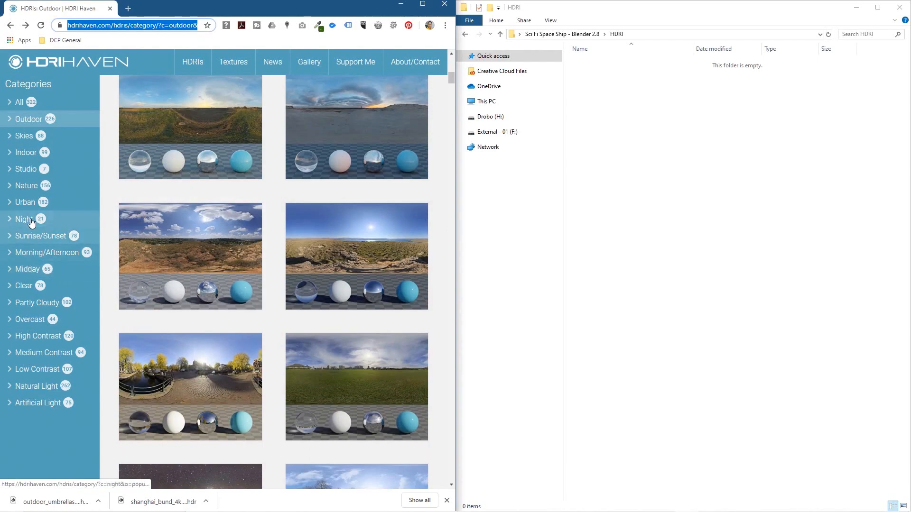
pyautogui.click(26, 203)
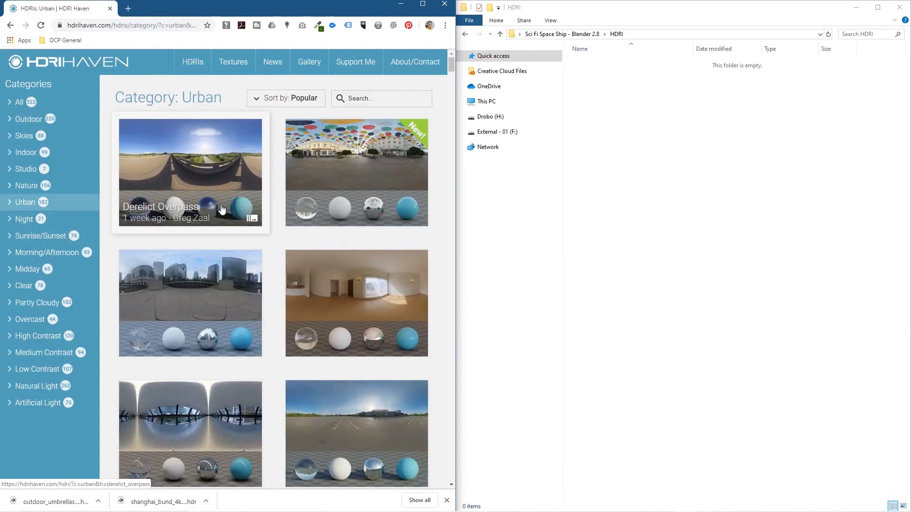
# Step: Browse the Urban category listing and open the TV Studio HDRI page
pyautogui.scroll(-5, 222, 209)
pyautogui.scroll(-5, 222, 209)
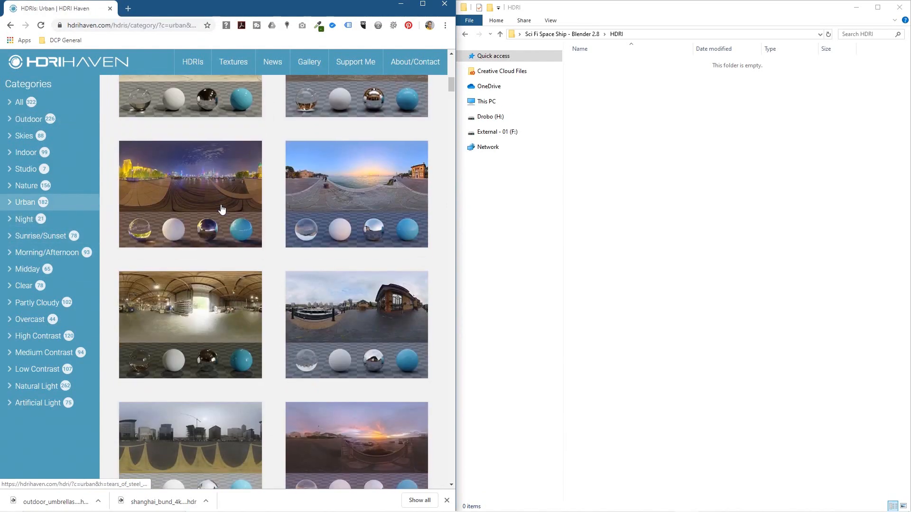
pyautogui.scroll(-10, 221, 209)
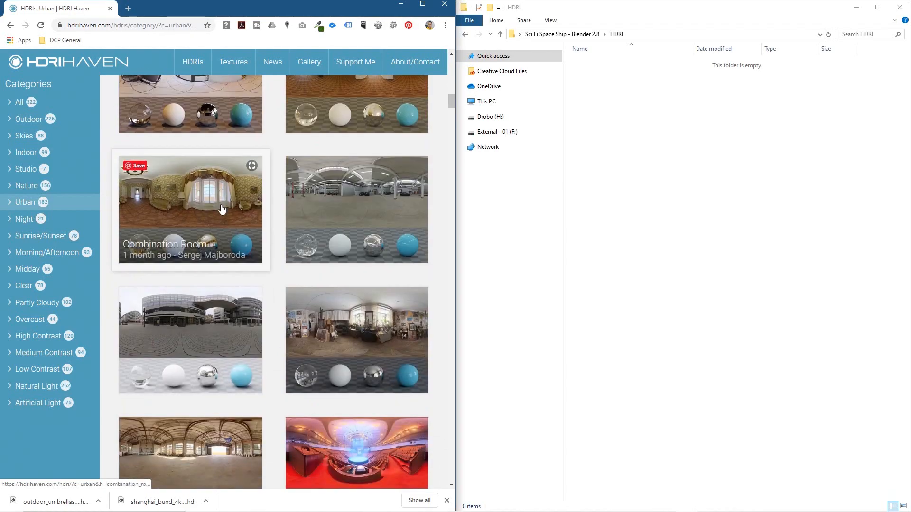
pyautogui.scroll(-5, 222, 209)
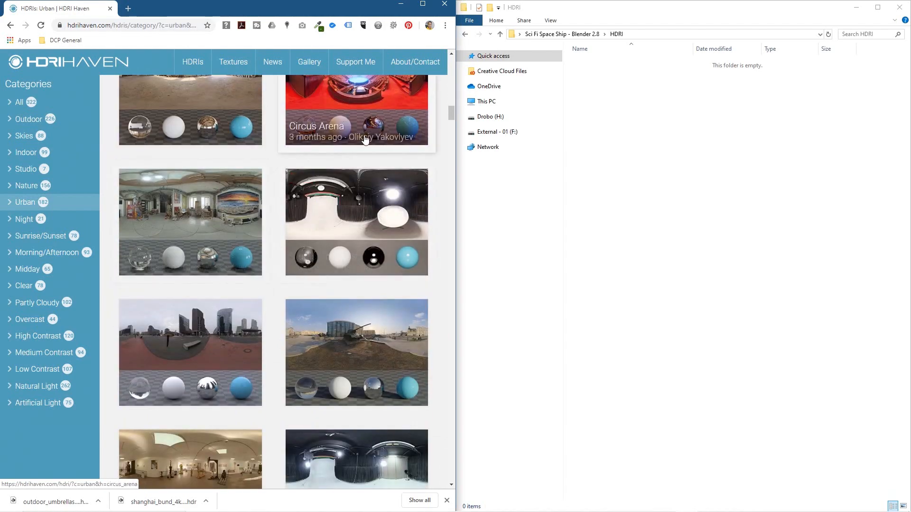
pyautogui.scroll(3, 413, 170)
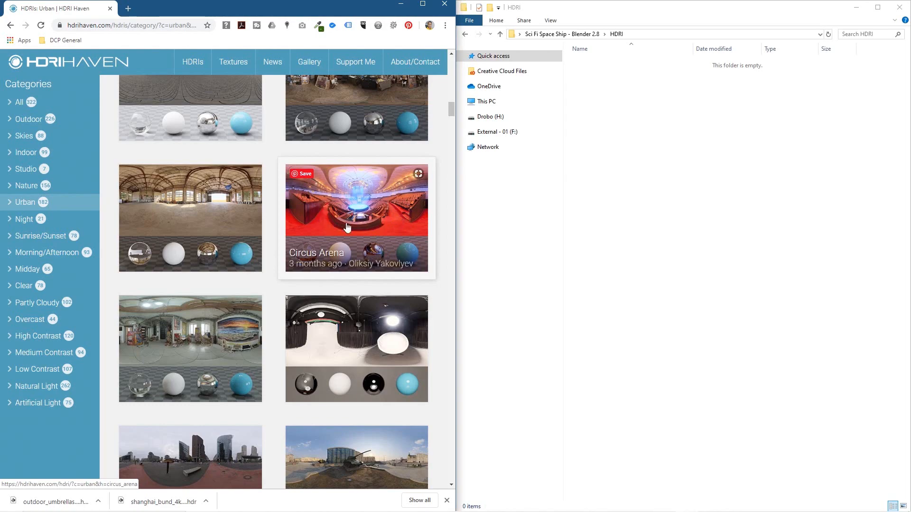
pyautogui.scroll(-6, 343, 211)
pyautogui.scroll(-10, 342, 211)
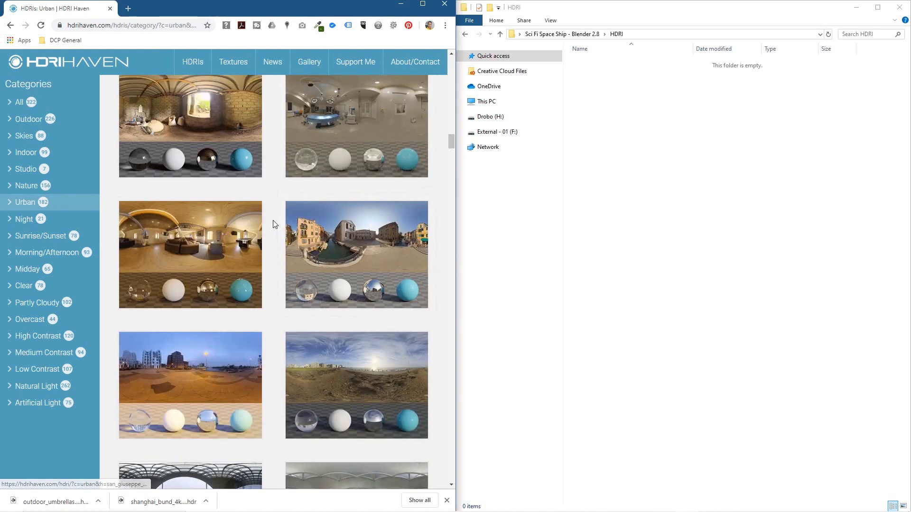
pyautogui.scroll(-8, 273, 224)
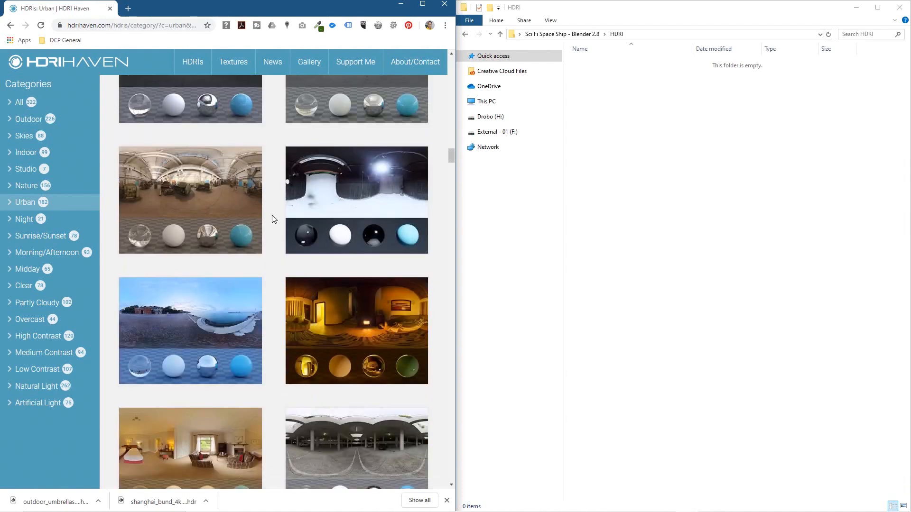
pyautogui.scroll(-8, 273, 218)
pyautogui.scroll(-4, 273, 219)
pyautogui.scroll(-3, 273, 218)
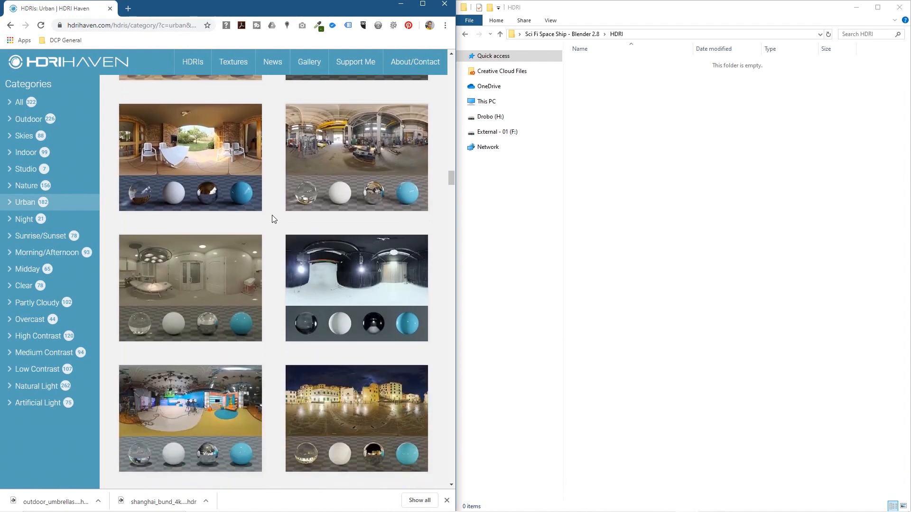
pyautogui.scroll(-5, 272, 218)
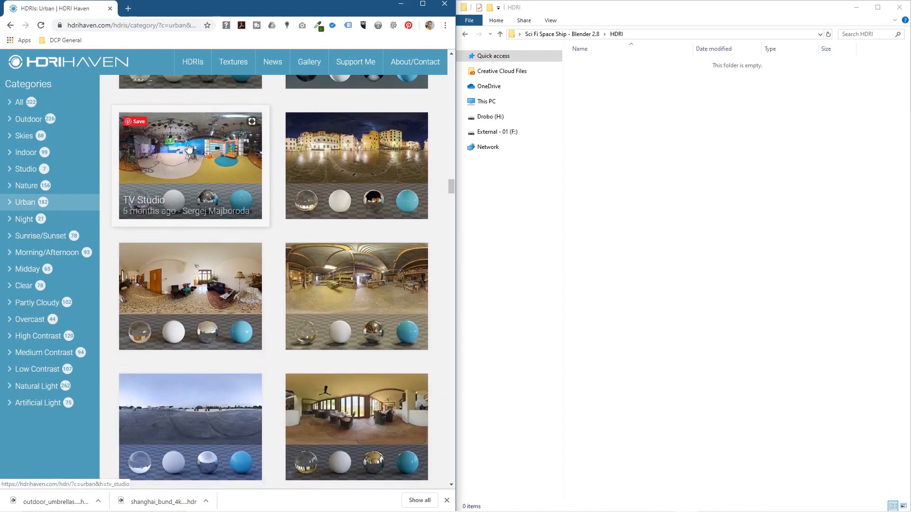
pyautogui.click(188, 148)
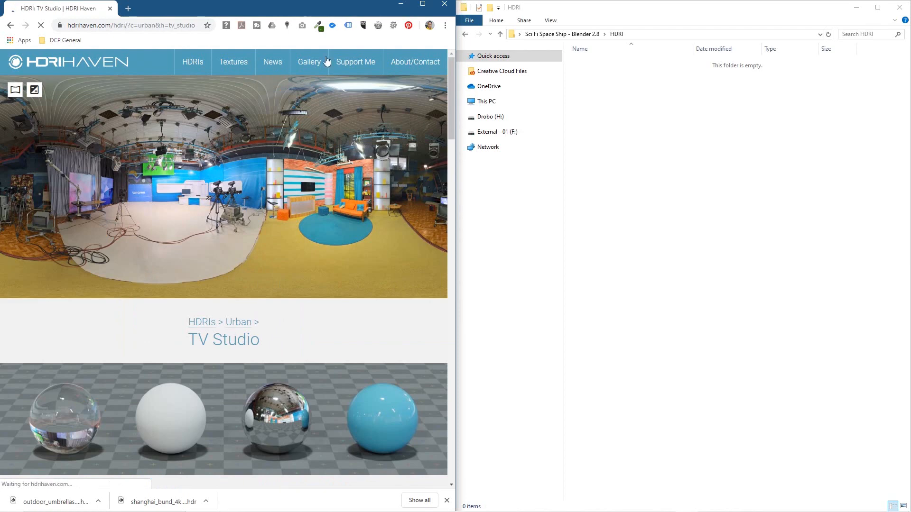
# Step: Download the 4k HDR version of TV Studio
pyautogui.scroll(-6, 207, 309)
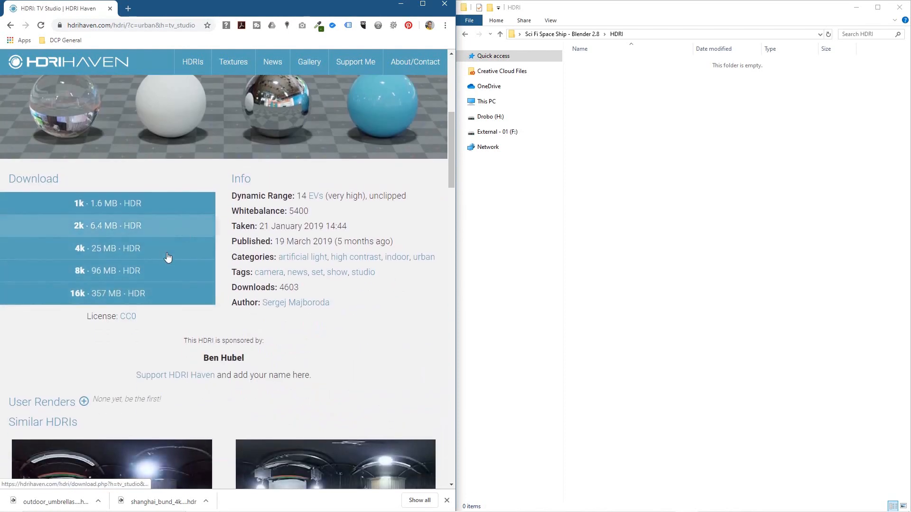
pyautogui.click(176, 25)
pyautogui.click(108, 248)
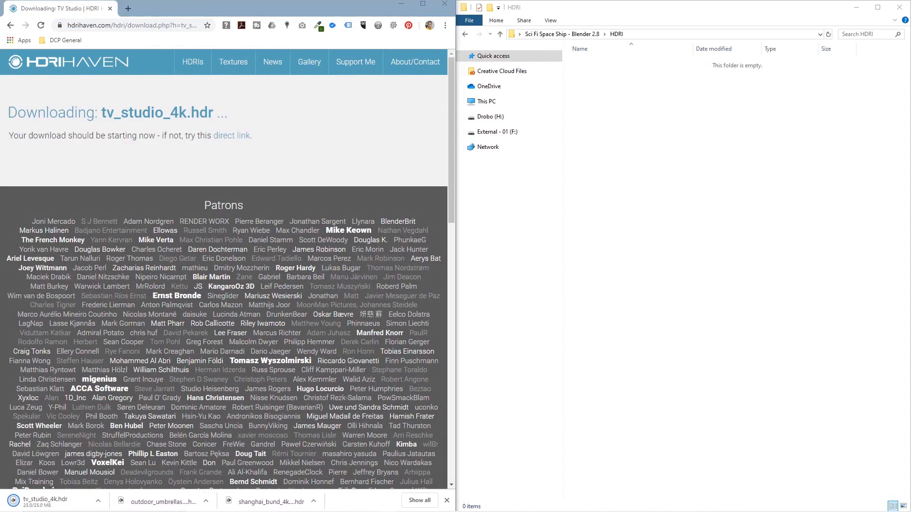
# Step: Copy the downloaded Shanghai Bund, Outdoor Umbrellas and TV Studio 4k files into the HDRI folder, and close the browser and folder windows
pyautogui.click(622, 122)
pyautogui.moveTo(261, 501); pyautogui.dragTo(664, 322)
pyautogui.moveTo(161, 501); pyautogui.dragTo(621, 332)
pyautogui.moveTo(31, 501); pyautogui.dragTo(627, 336)
pyautogui.click(444, 7)
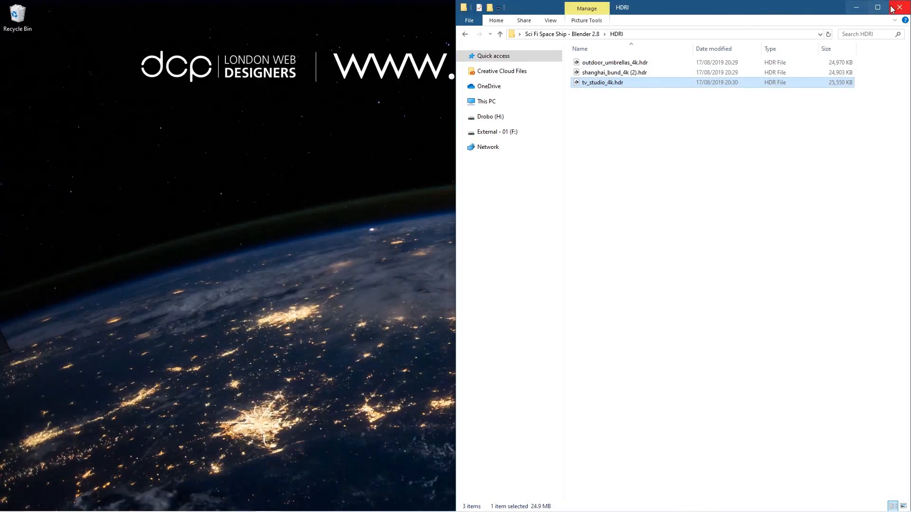
pyautogui.click(900, 7)
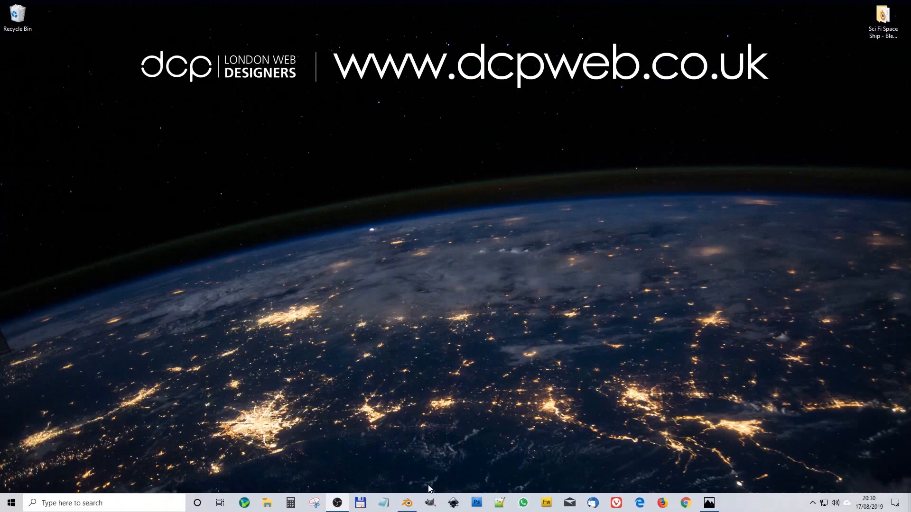
# Step: Switch to the space ship project in Blender and show the World shader nodes in the Shading workspace
pyautogui.click(407, 503)
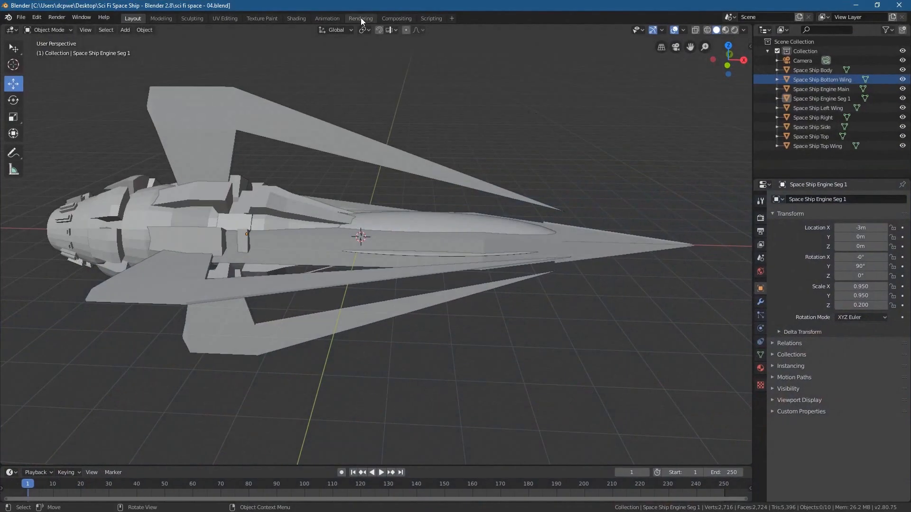
pyautogui.click(294, 18)
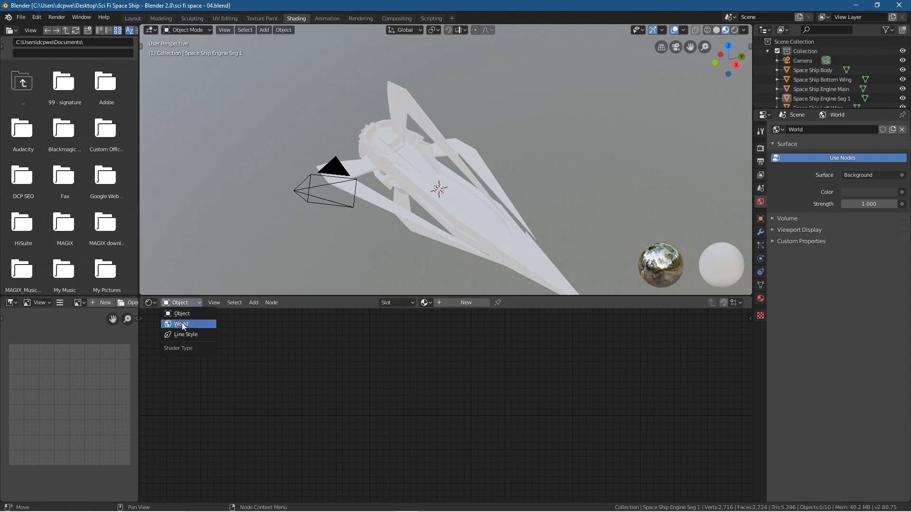
pyautogui.click(183, 324)
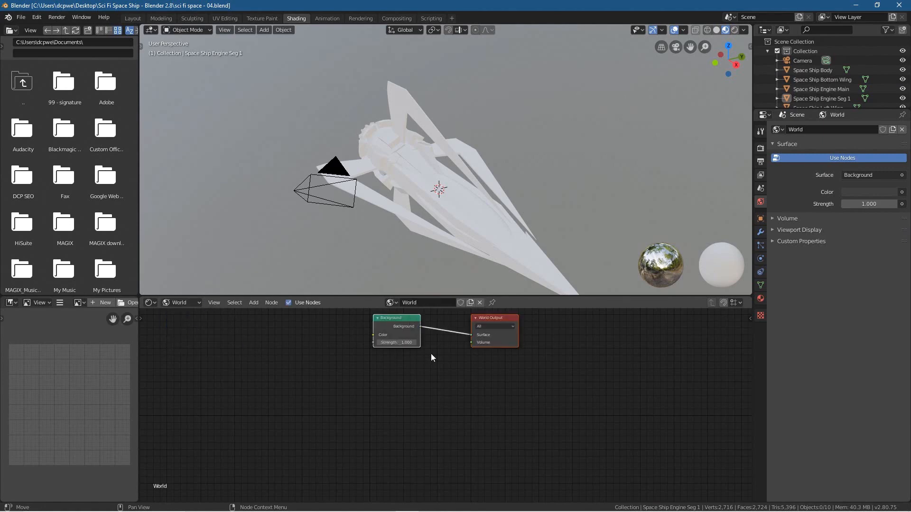
# Step: Reposition the Background node higher and closer to the World Output node
pyautogui.scroll(-4, 430, 357)
pyautogui.scroll(3, 431, 359)
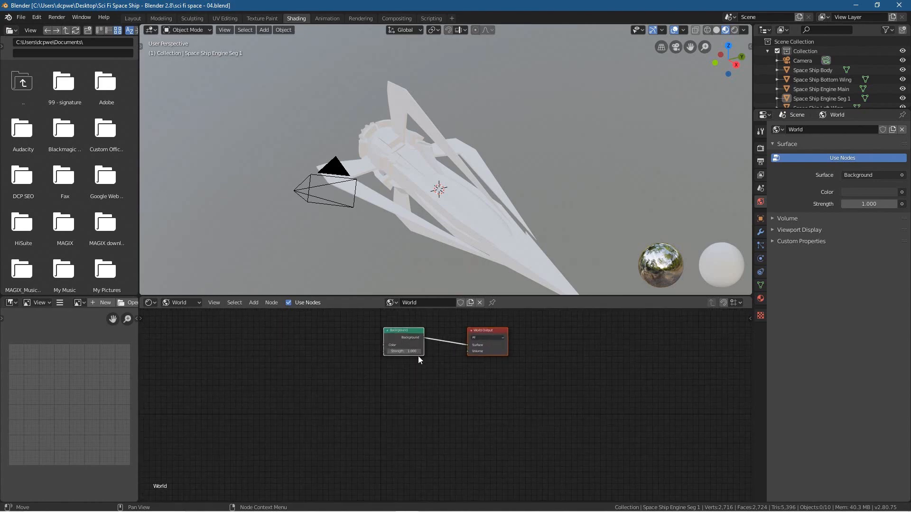
pyautogui.moveTo(397, 371); pyautogui.dragTo(410, 384, button='middle')
pyautogui.scroll(5, 576, 404)
pyautogui.scroll(1, 411, 385)
pyautogui.scroll(1, 411, 384)
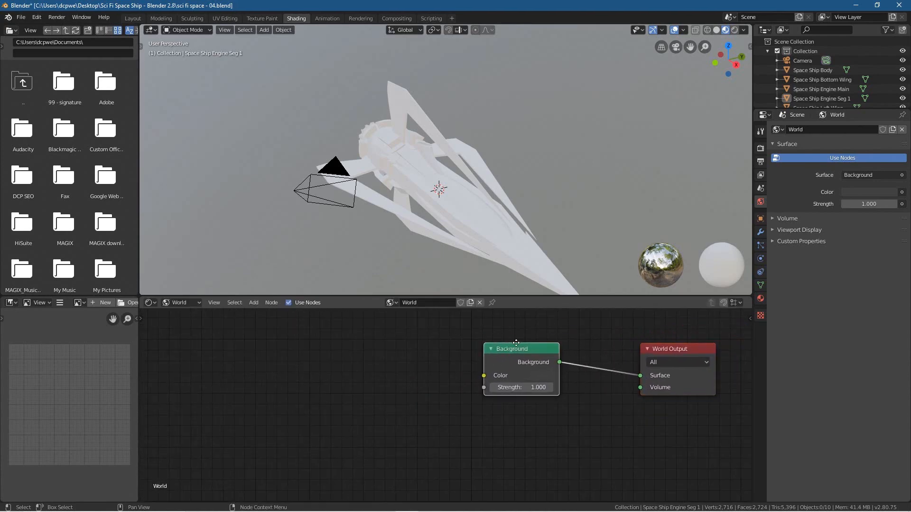
pyautogui.moveTo(522, 375); pyautogui.dragTo(566, 353)
# Step: Add a second Background shader node directly beneath the existing Background node
pyautogui.click(528, 412)
pyautogui.hotkey('shift', 'a')
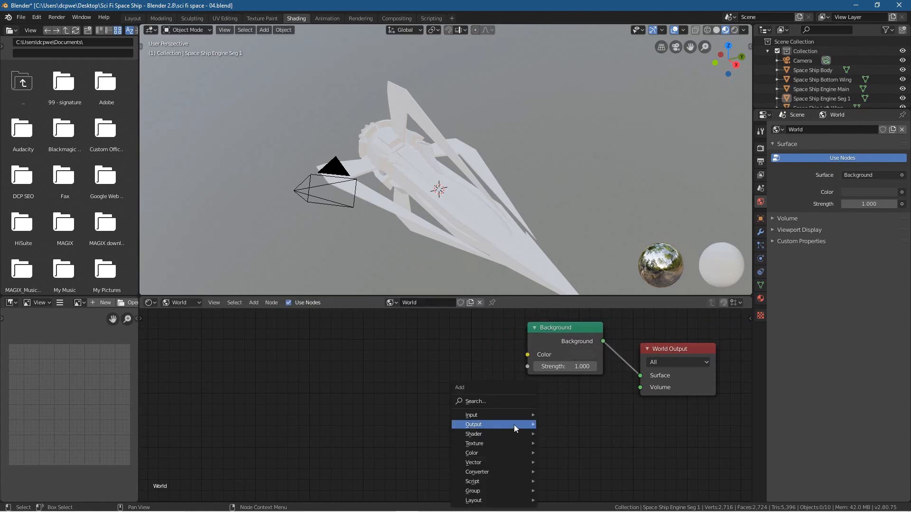
pyautogui.moveTo(504, 435)
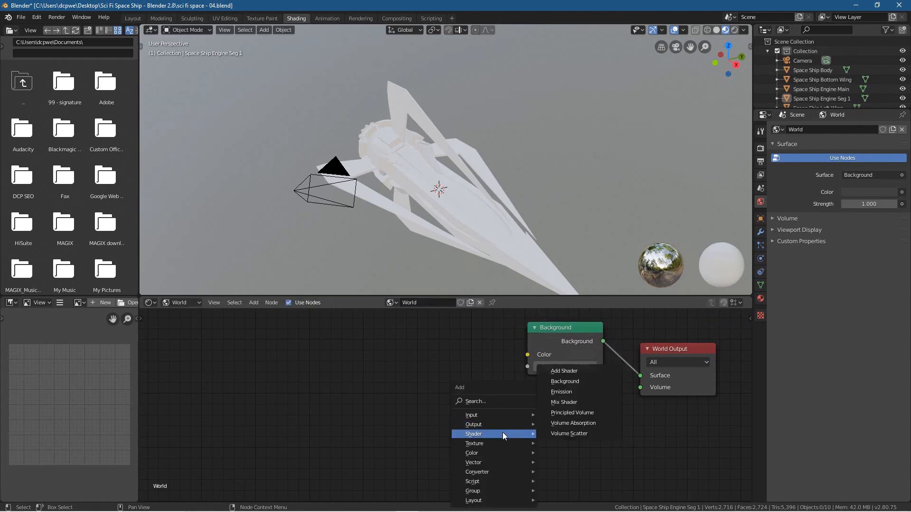
pyautogui.click(571, 382)
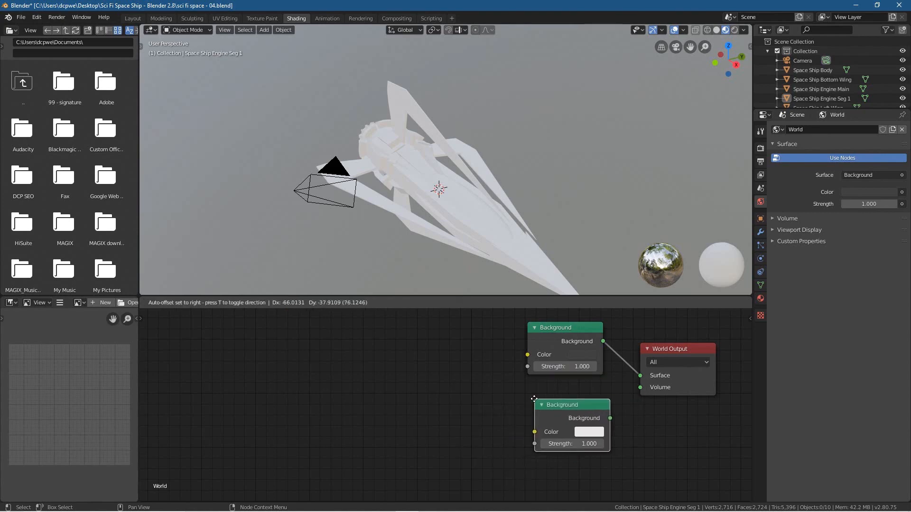
pyautogui.click(512, 404)
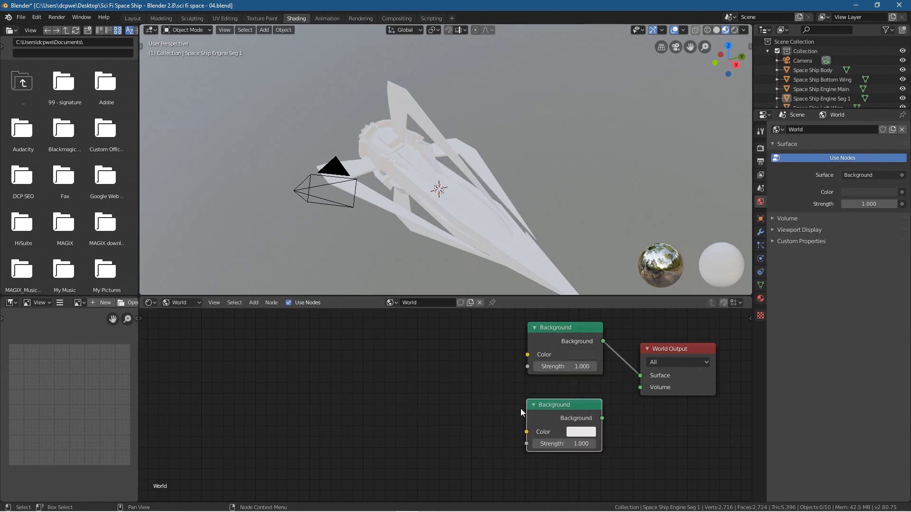
# Step: Insert a Mix Shader between the first Background and World Output, and connect the second Background to its lower Shader input
pyautogui.hotkey('shift', 'a')
pyautogui.moveTo(480, 401)
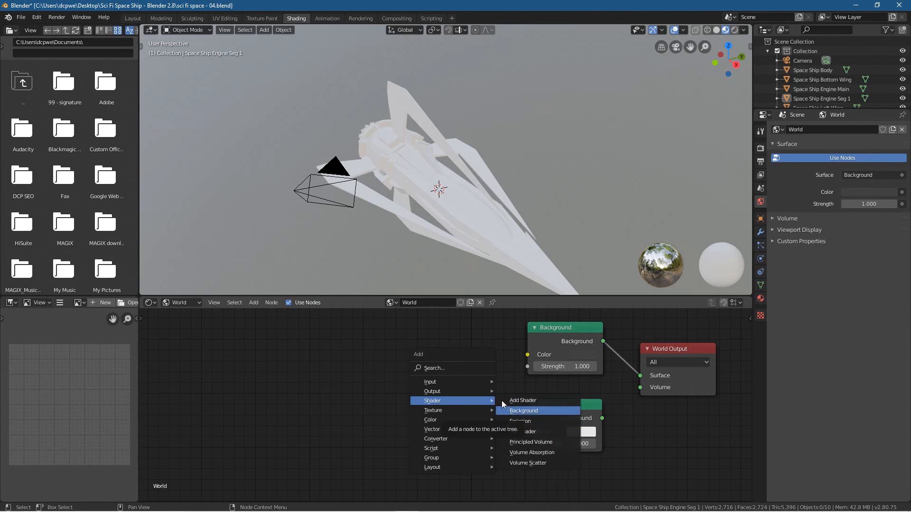
pyautogui.click(523, 432)
pyautogui.click(591, 340)
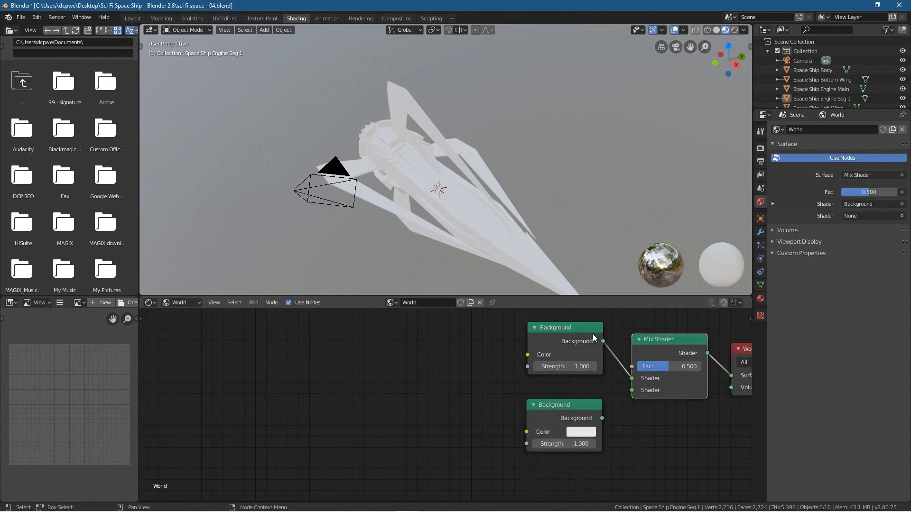
pyautogui.moveTo(602, 418); pyautogui.dragTo(646, 391)
# Step: Add an Environment Texture node in front of the two Background nodes
pyautogui.hotkey('shift', 'a')
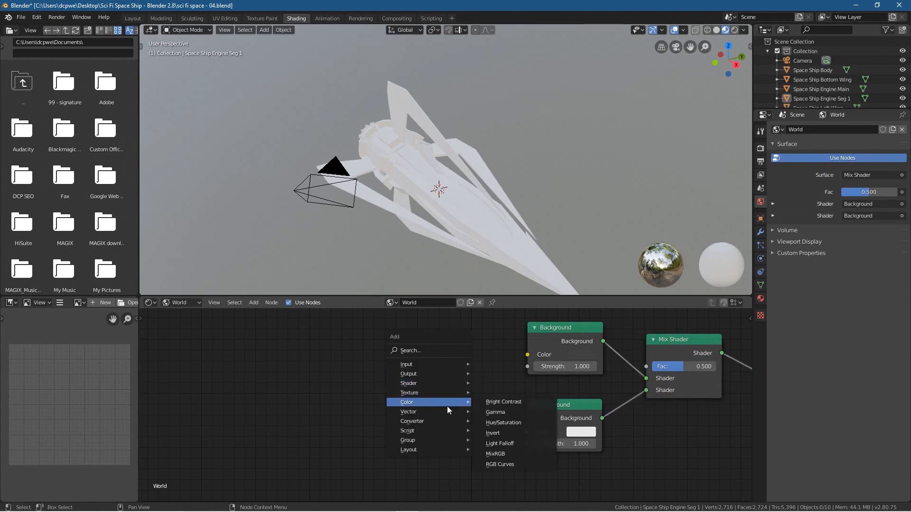
pyautogui.moveTo(445, 394)
pyautogui.click(511, 288)
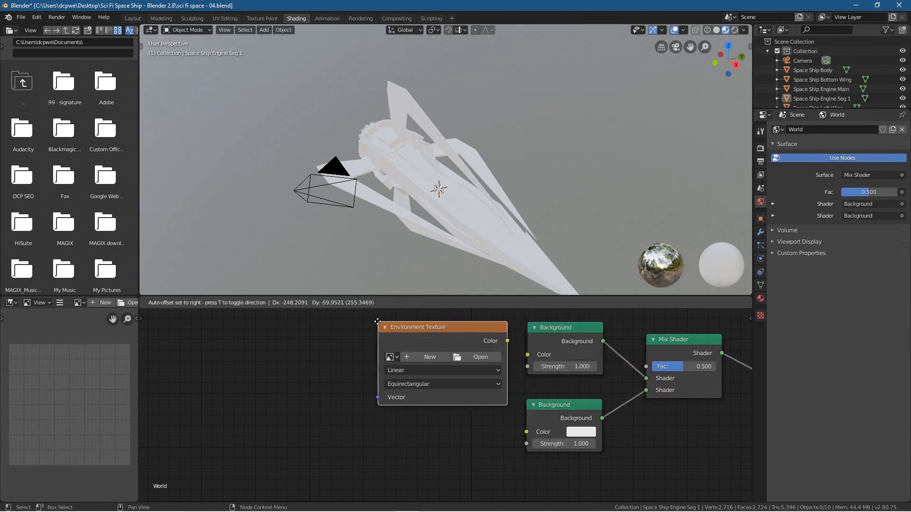
pyautogui.click(389, 329)
# Step: Add a Mapping node in front of the Environment Texture node
pyautogui.hotkey('shift', 'a')
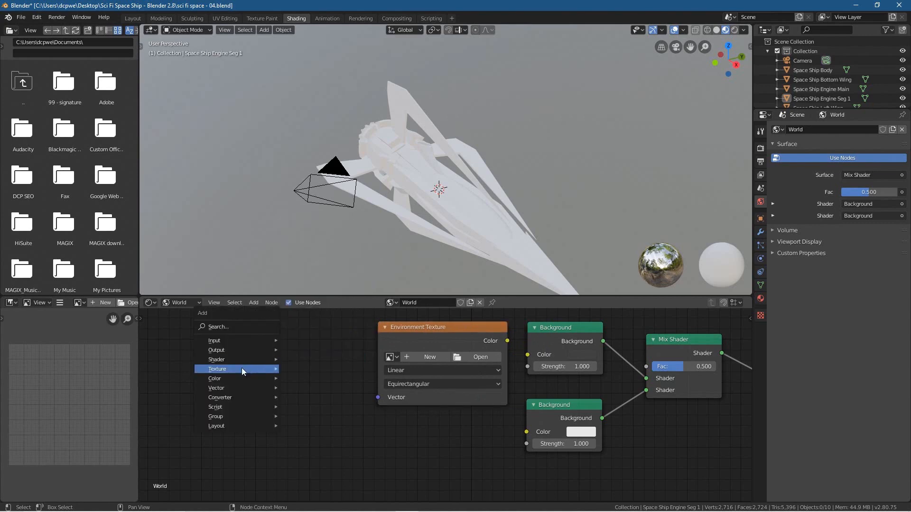
pyautogui.moveTo(228, 385)
pyautogui.click(303, 408)
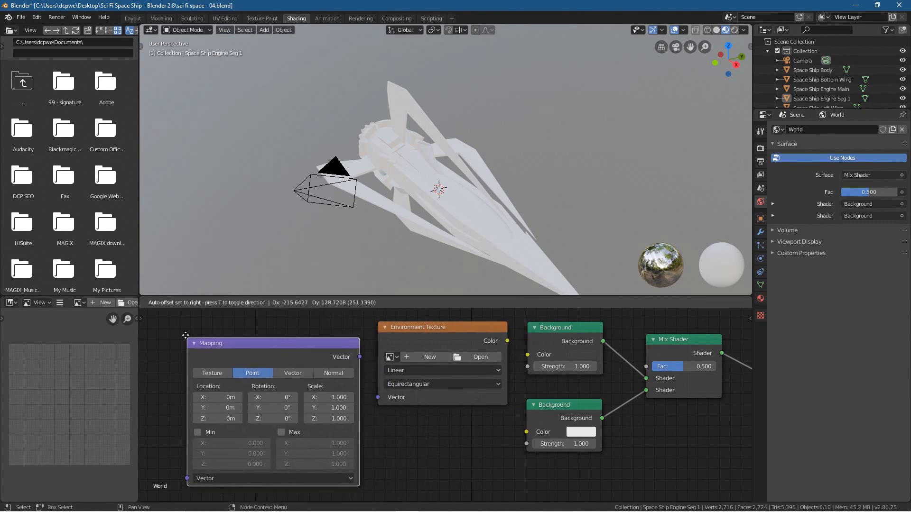
pyautogui.click(188, 321)
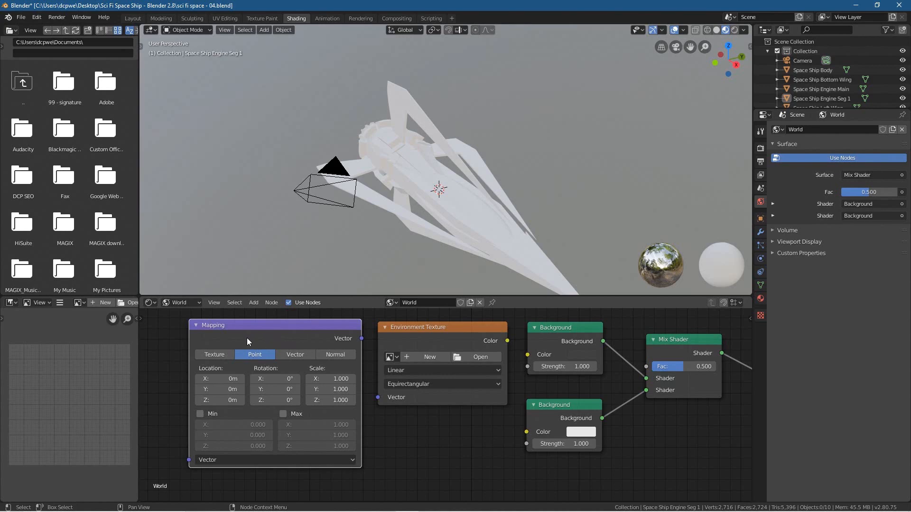
# Step: Link the Environment Texture's Color to the upper Background's Color, and the Mapping's Vector output to the Environment Texture's Vector
pyautogui.moveTo(250, 363); pyautogui.dragTo(397, 376, button='middle')
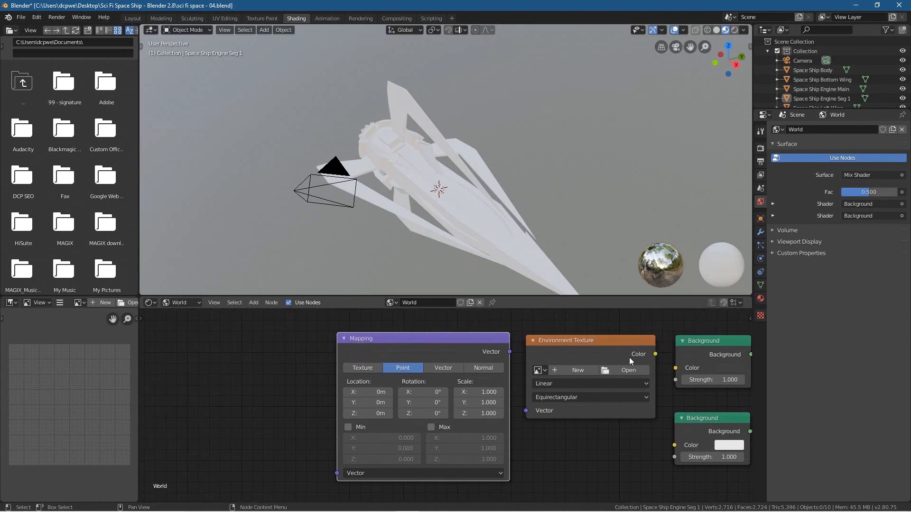
pyautogui.moveTo(655, 354); pyautogui.dragTo(675, 369)
pyautogui.moveTo(509, 352); pyautogui.dragTo(527, 411)
# Step: Add a Texture Coordinate node and link its Generated output to the Mapping node's Vector input
pyautogui.hotkey('shift', 'a')
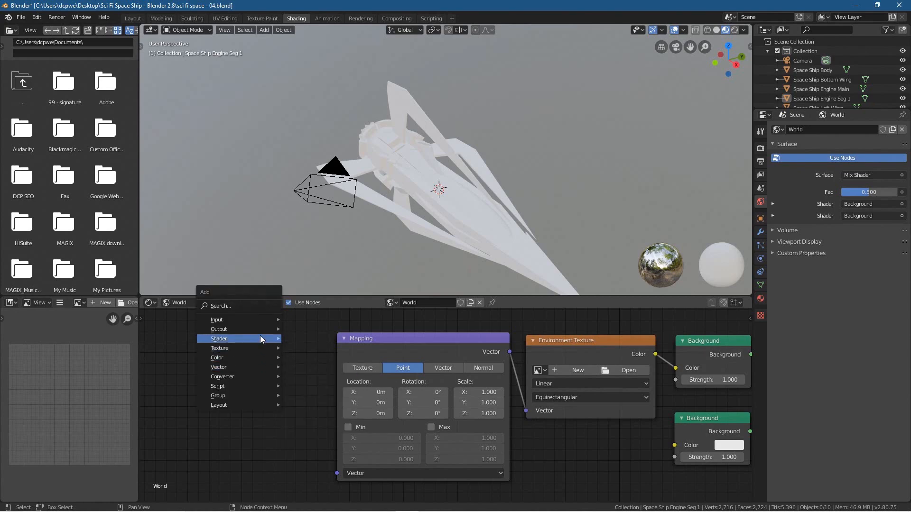
pyautogui.moveTo(260, 321)
pyautogui.click(319, 288)
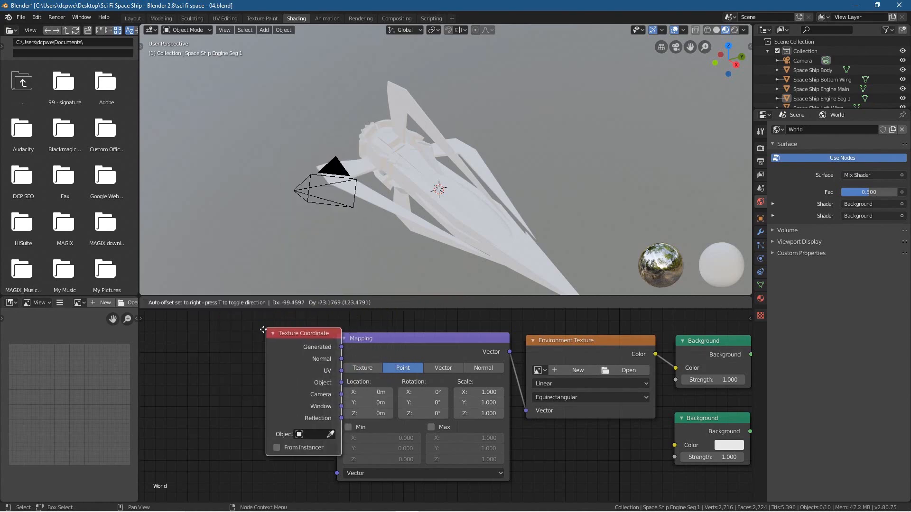
pyautogui.click(300, 353)
pyautogui.moveTo(308, 349); pyautogui.dragTo(337, 472)
# Step: Add a Light Path node in front of the node chain and link its Is Camera Ray output to the Mix Shader's Fac
pyautogui.hotkey('shift', 'a')
pyautogui.moveTo(175, 392)
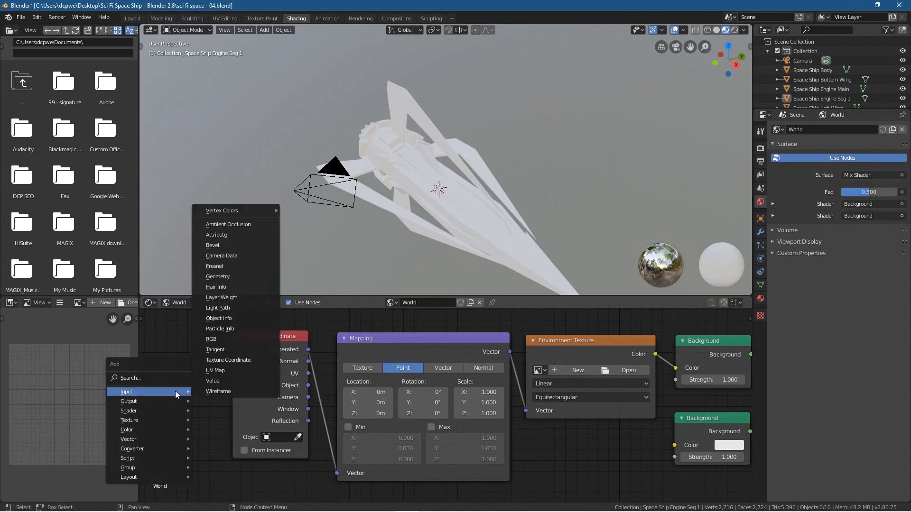
pyautogui.click(236, 306)
pyautogui.click(140, 320)
pyautogui.scroll(-1, 254, 369)
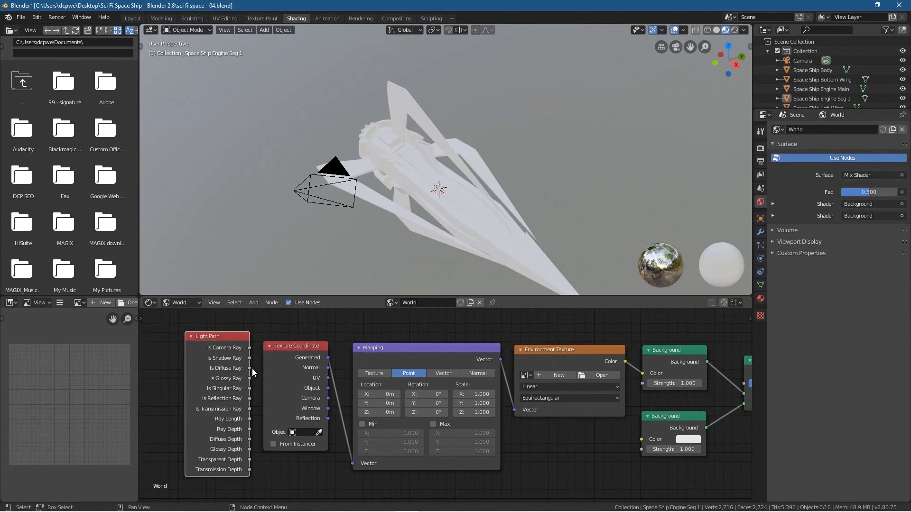
pyautogui.scroll(-1, 256, 347)
pyautogui.moveTo(317, 363); pyautogui.dragTo(270, 361, button='middle')
pyautogui.moveTo(217, 351); pyautogui.dragTo(677, 384)
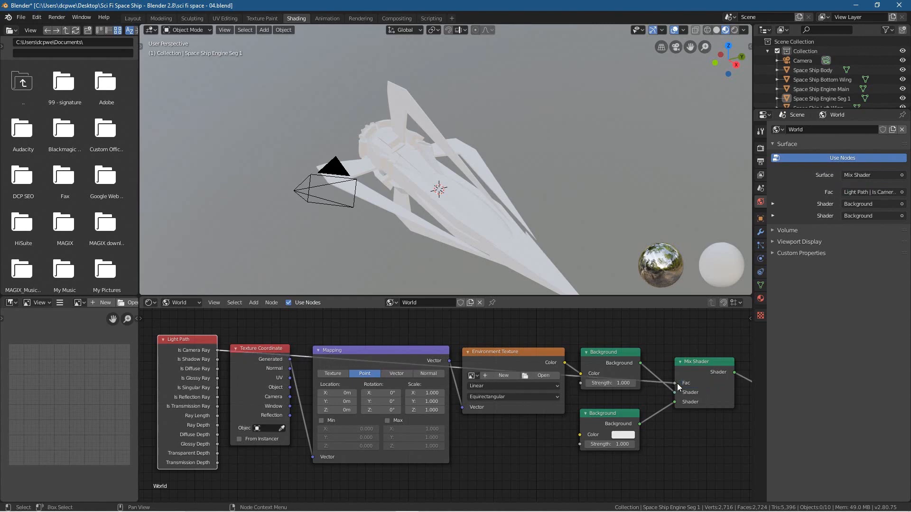
# Step: Load outdoor_umbrellas_4k.hdr from the project's HDRI folder into the Environment Texture node
pyautogui.click(544, 376)
pyautogui.click(124, 76)
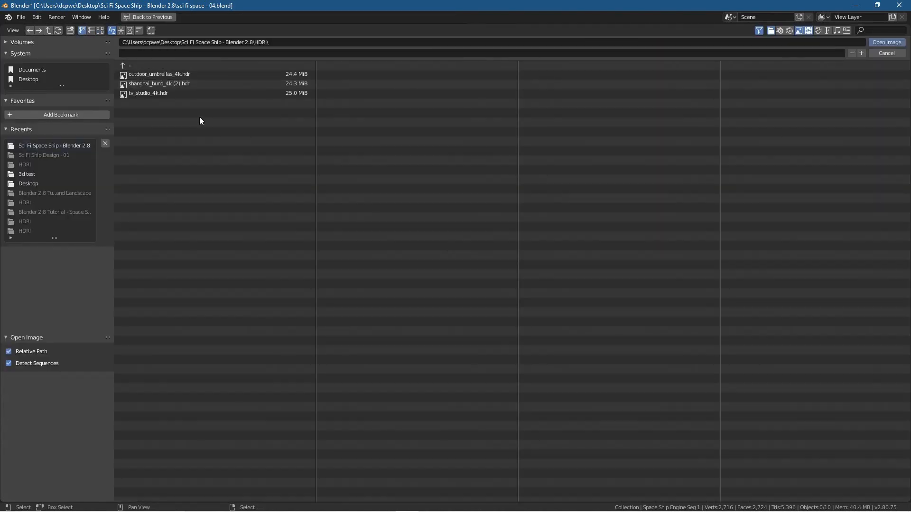
pyautogui.click(172, 75)
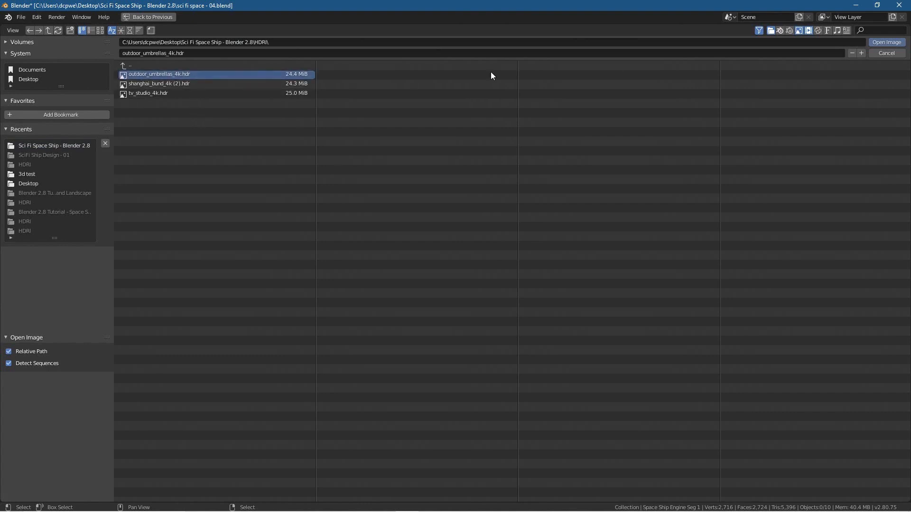
pyautogui.click(882, 45)
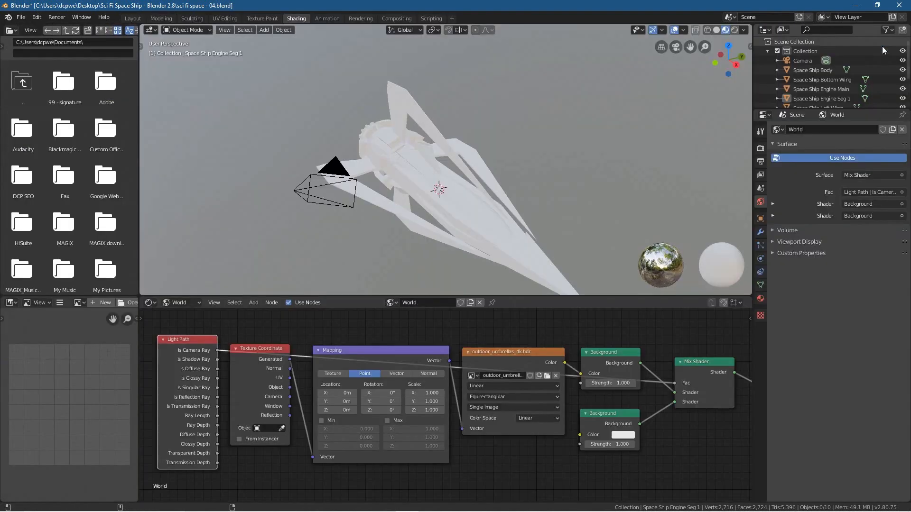
# Step: Switch the viewport to rendered shading and darken the lower Background node's Color to a value of 0.155
pyautogui.click(733, 31)
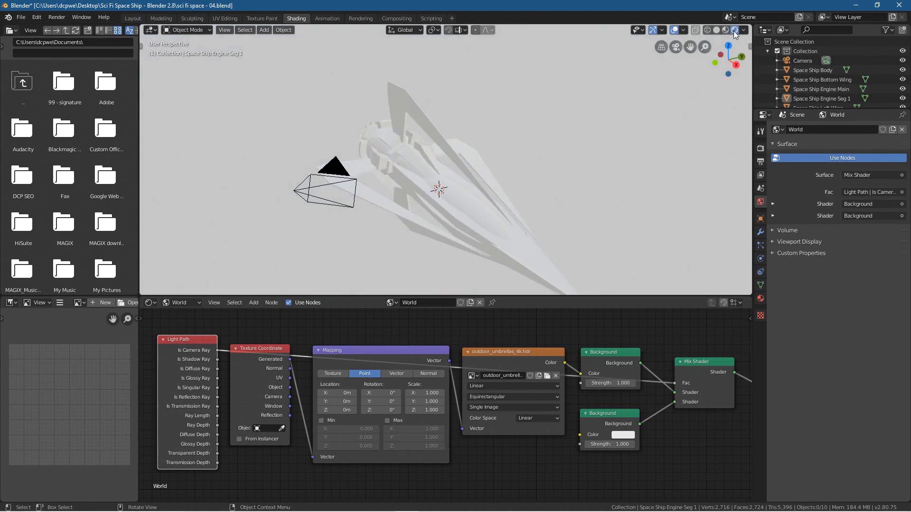
pyautogui.moveTo(441, 147); pyautogui.dragTo(571, 129, button='middle')
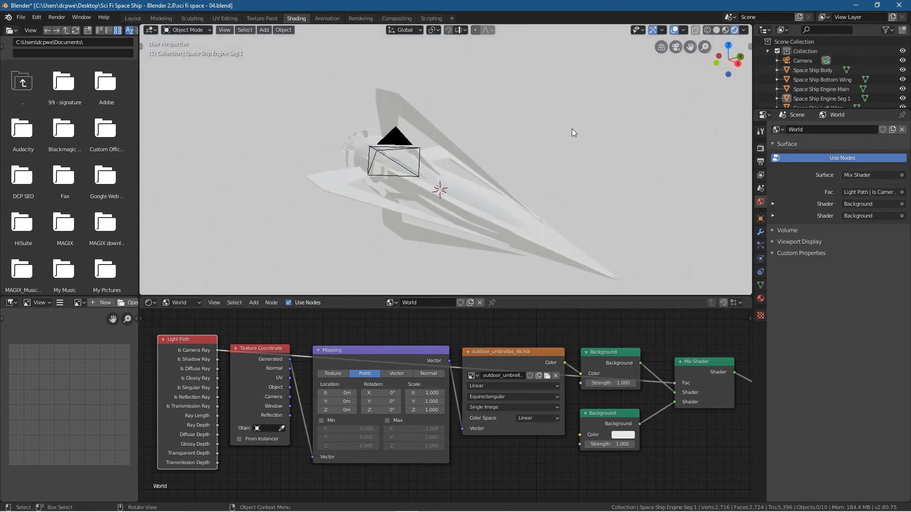
pyautogui.click(623, 435)
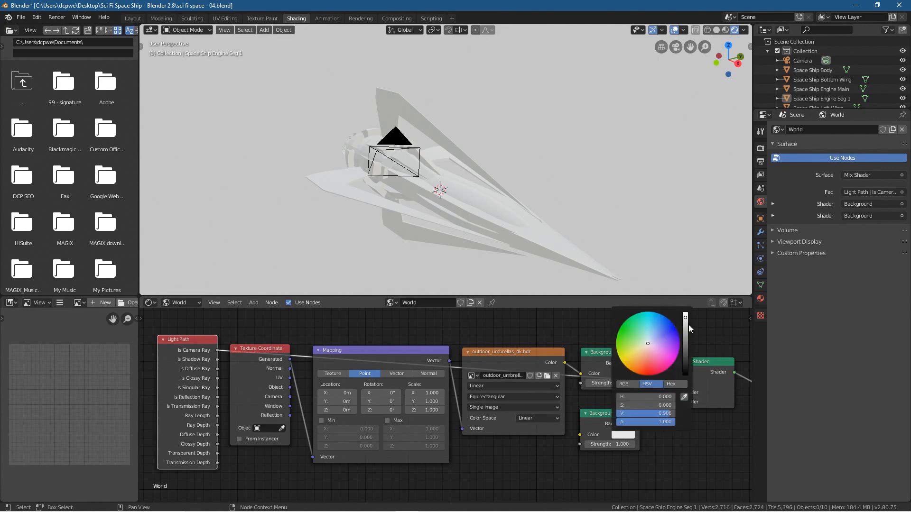
pyautogui.moveTo(685, 318); pyautogui.dragTo(685, 357)
pyautogui.moveTo(685, 361); pyautogui.dragTo(685, 367)
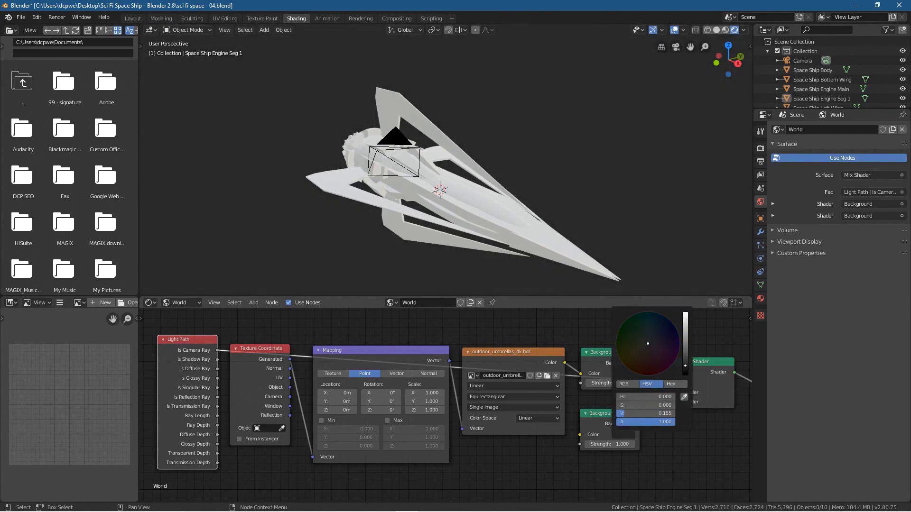
pyautogui.moveTo(342, 232); pyautogui.dragTo(347, 206, button='middle')
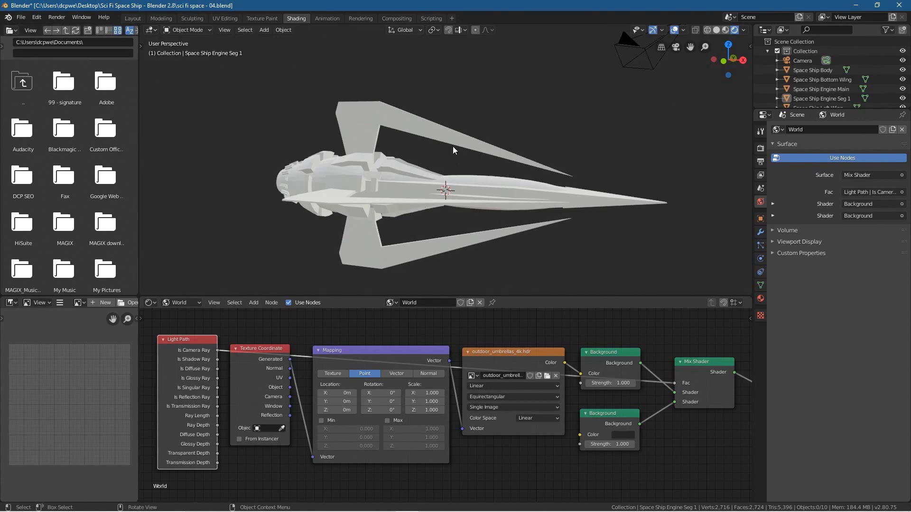
# Step: In the Layout workspace, select the ship's body and rename its material as Space Ship Body, copying the object's name
pyautogui.click(129, 19)
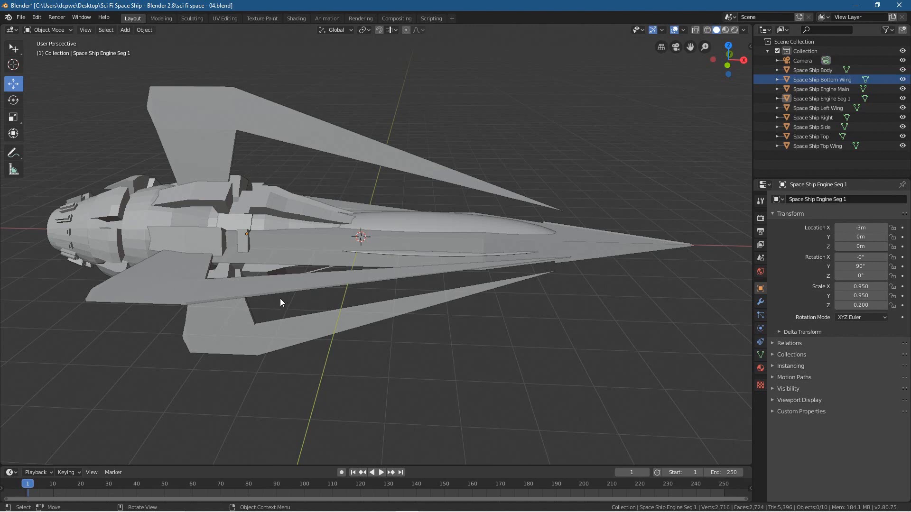
pyautogui.click(622, 246)
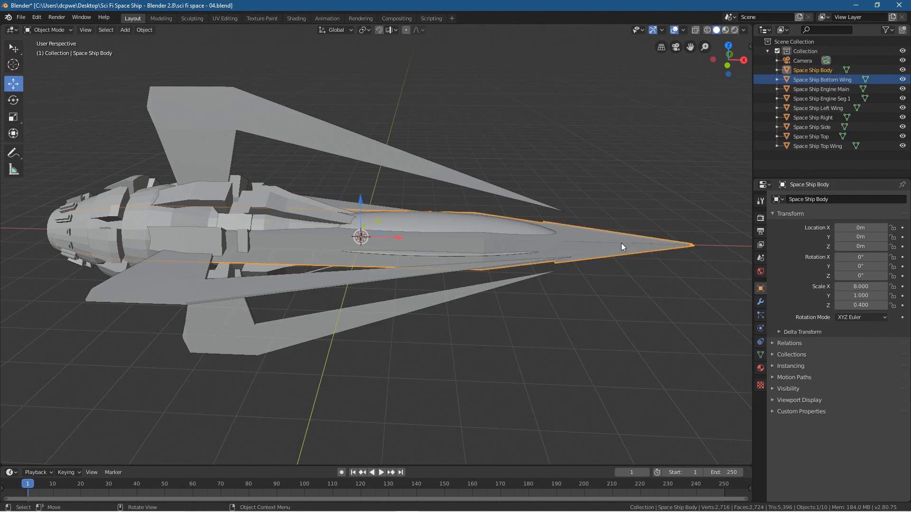
pyautogui.click(824, 70)
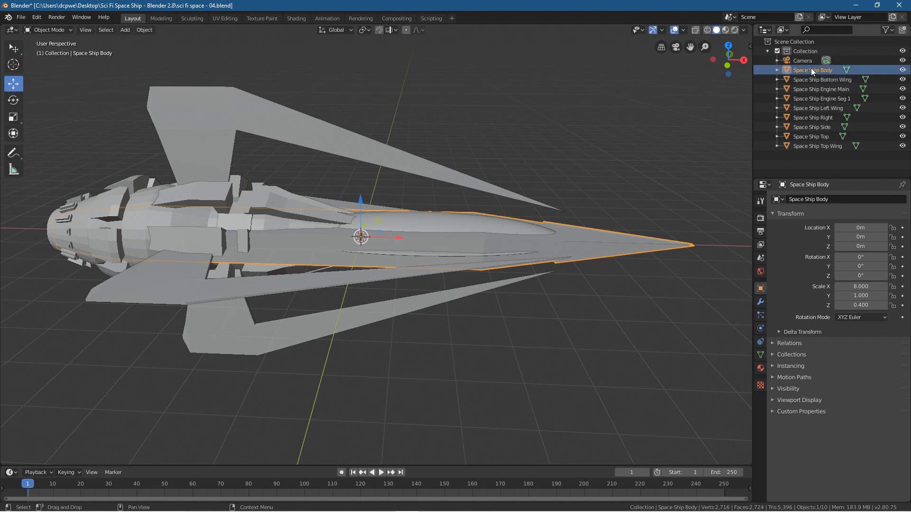
pyautogui.doubleClick(810, 69)
pyautogui.hotkey('ctrl', 'c')
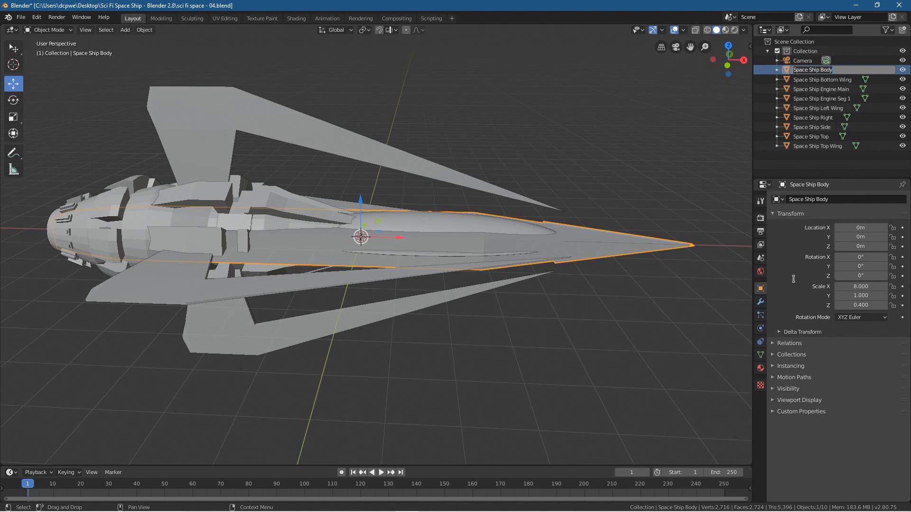
pyautogui.press('Return')
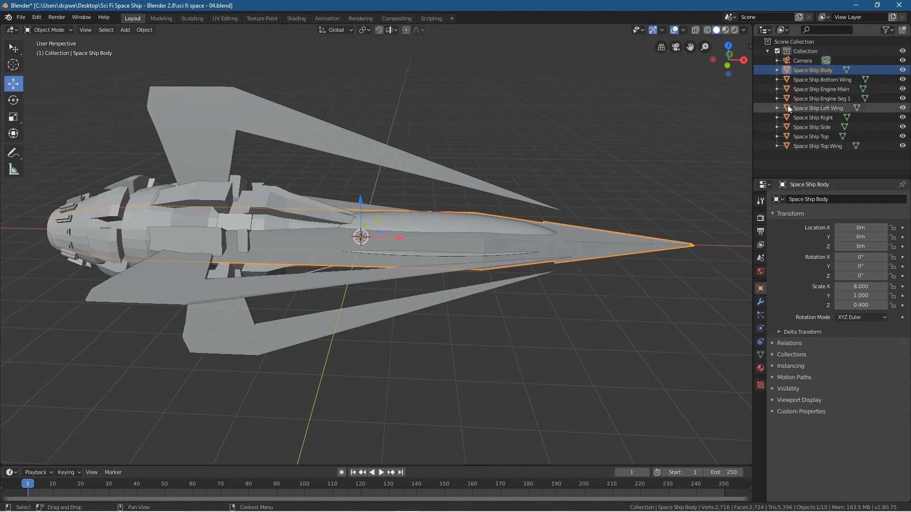
pyautogui.click(759, 369)
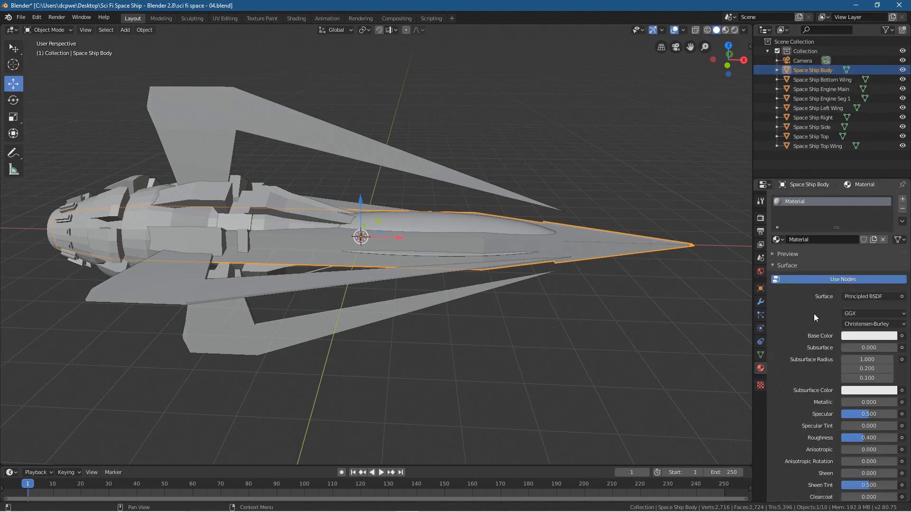
pyautogui.click(809, 242)
pyautogui.hotkey('ctrl', 'v')
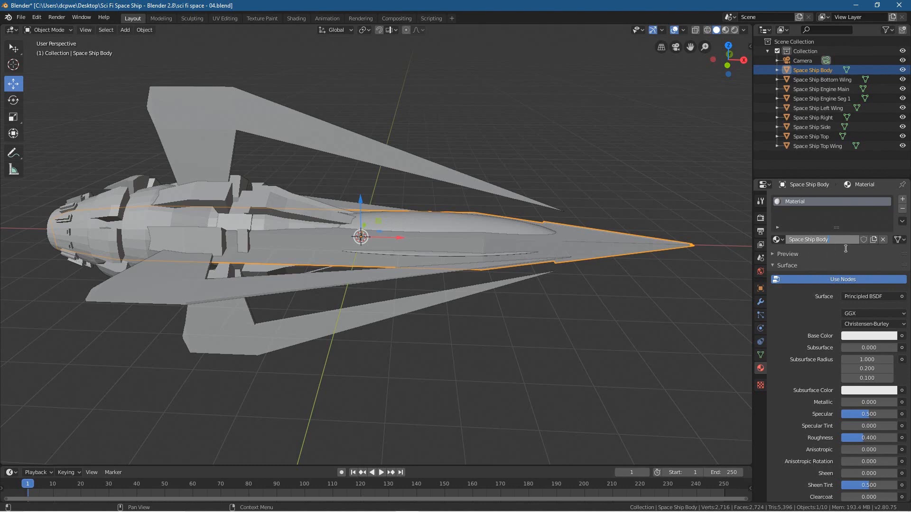
pyautogui.press('Return')
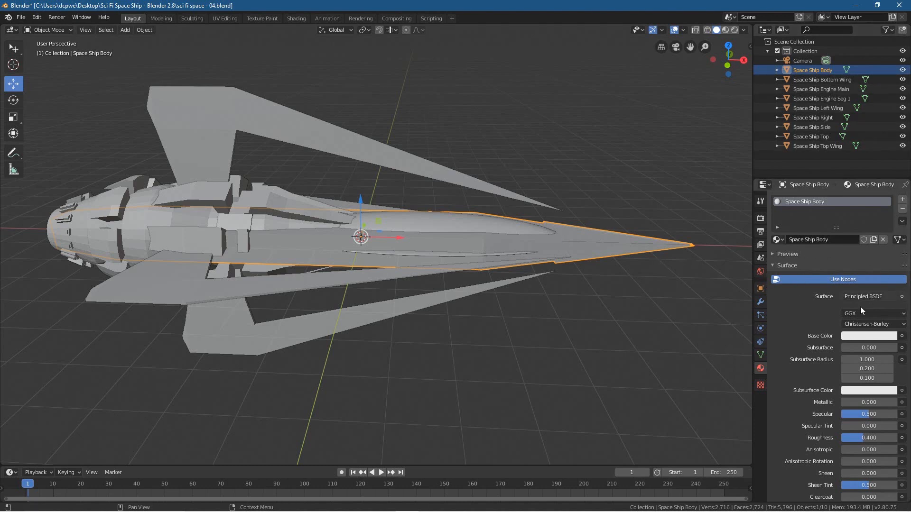
# Step: Set the Space Ship Body material's Base Color to a dark grey with value 0.347 and its Metallic to 1
pyautogui.click(879, 335)
pyautogui.moveTo(892, 210); pyautogui.dragTo(890, 245)
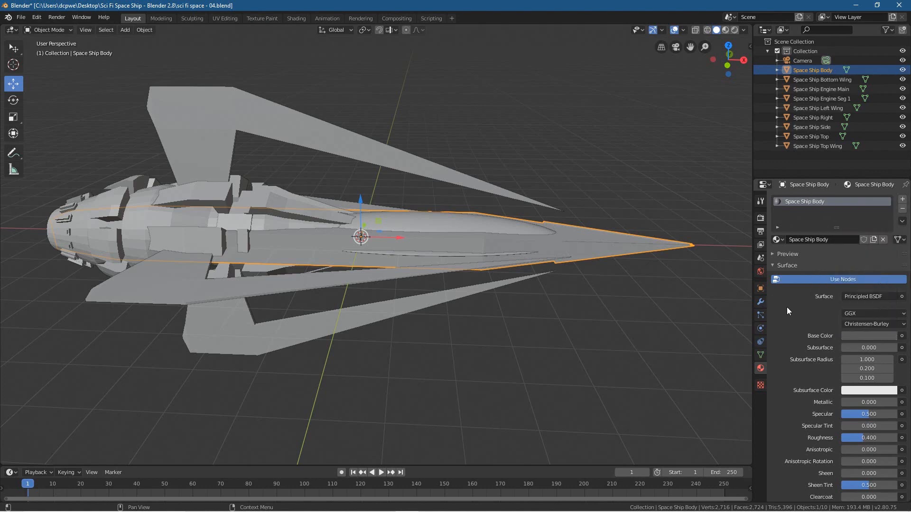
pyautogui.click(864, 335)
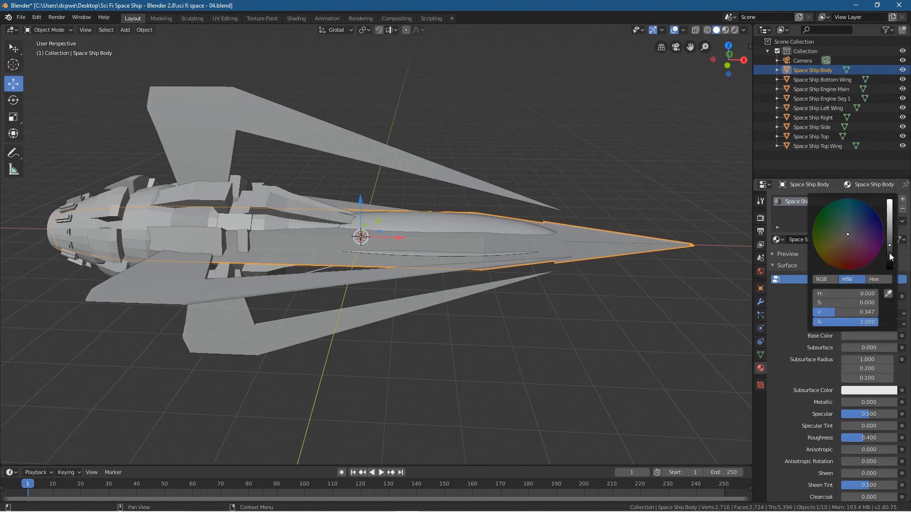
pyautogui.scroll(-2, 804, 344)
pyautogui.moveTo(854, 365); pyautogui.dragTo(904, 366)
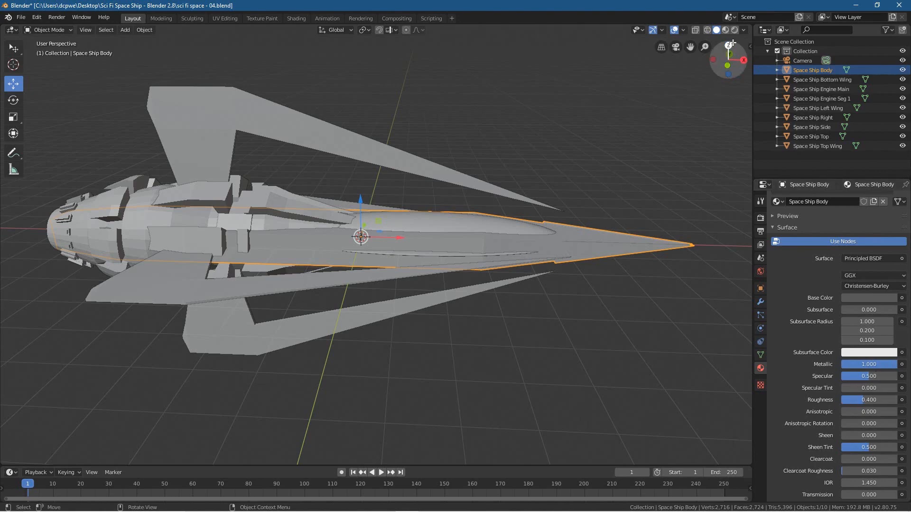
# Step: Show the Layout viewport in rendered shading and set the Space Ship Body material's Roughness to 0.2
pyautogui.click(737, 29)
pyautogui.moveTo(625, 194)
pyautogui.mouseDown(button='middle')
pyautogui.moveTo(573, 269)
pyautogui.moveTo(533, 266)
pyautogui.moveTo(474, 306)
pyautogui.moveTo(577, 318)
pyautogui.moveTo(497, 309)
pyautogui.mouseUp(button='middle')
pyautogui.doubleClick(857, 399)
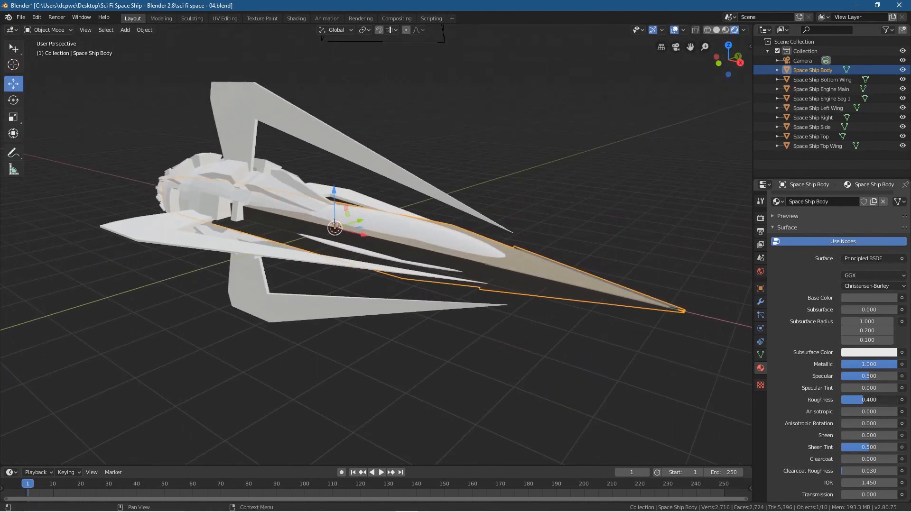
pyautogui.write('0.2')
pyautogui.press('Return')
pyautogui.moveTo(456, 316); pyautogui.dragTo(467, 331, button='middle')
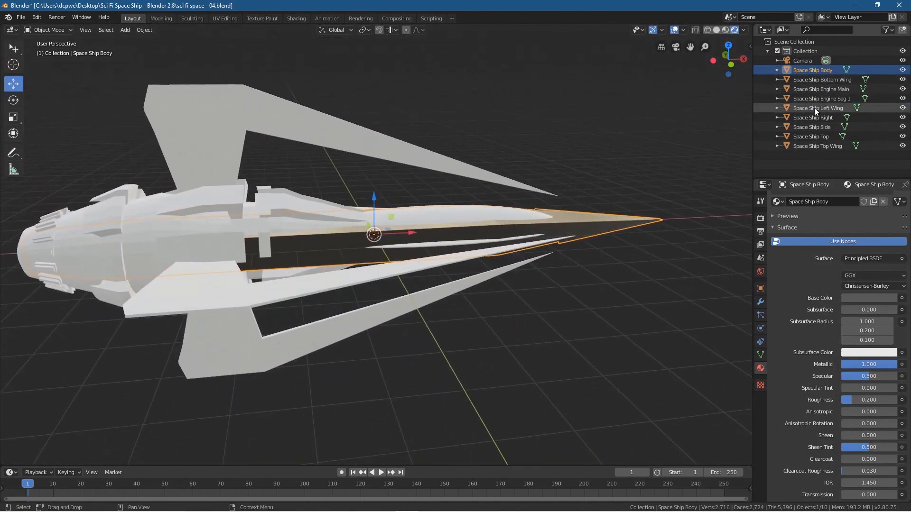
# Step: Create a new material for the Space Ship Engine Main object and name it Space Ship Engine Main
pyautogui.click(816, 93)
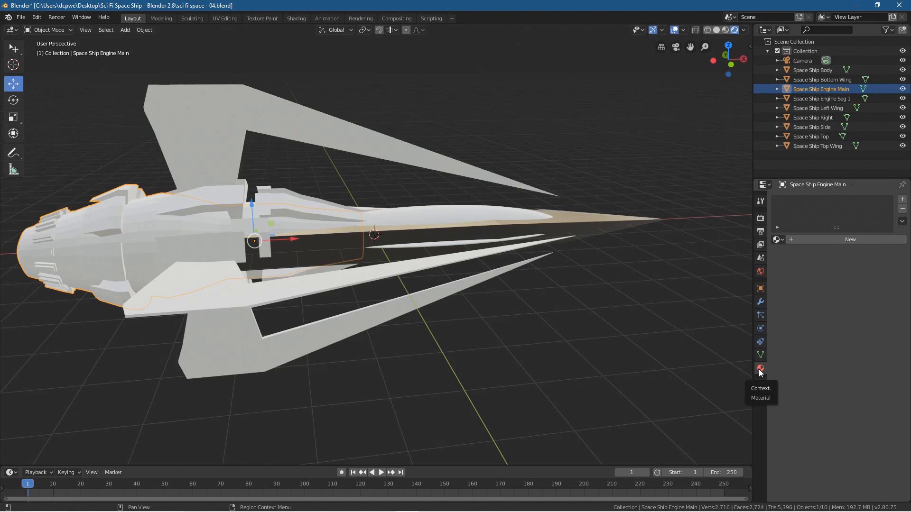
pyautogui.click(837, 243)
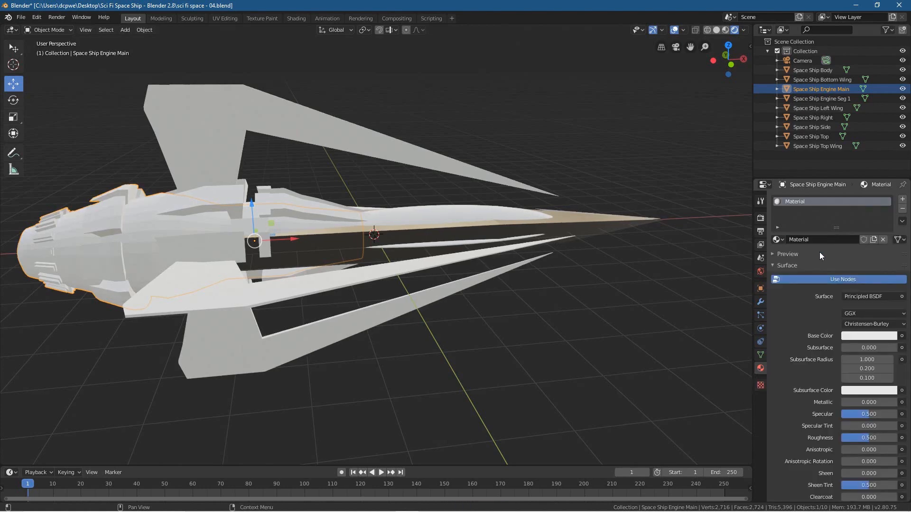
pyautogui.press('Return')
# Step: Darken the Space Ship Engine Main material's Base Color to near black, and set Metallic to 1 and Roughness to 0.2
pyautogui.click(873, 336)
pyautogui.moveTo(874, 312); pyautogui.dragTo(824, 312)
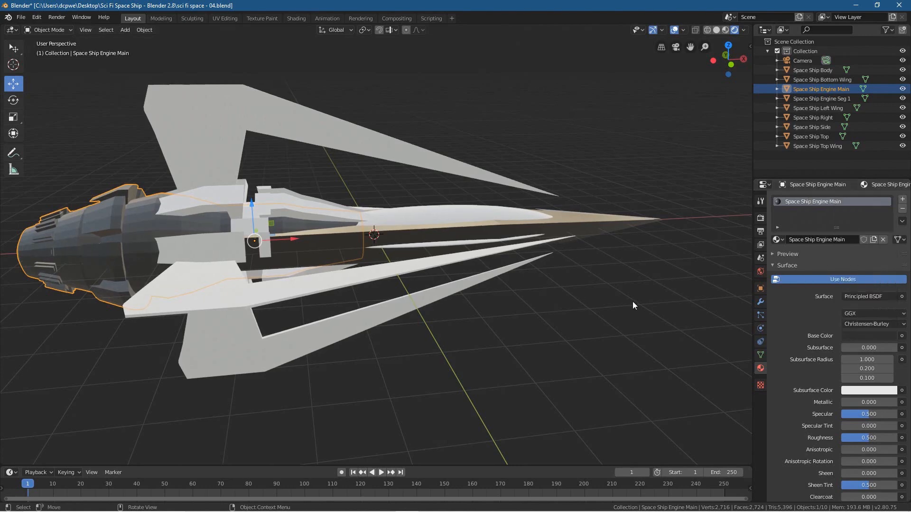
pyautogui.moveTo(853, 403); pyautogui.dragTo(898, 403)
pyautogui.click(856, 438)
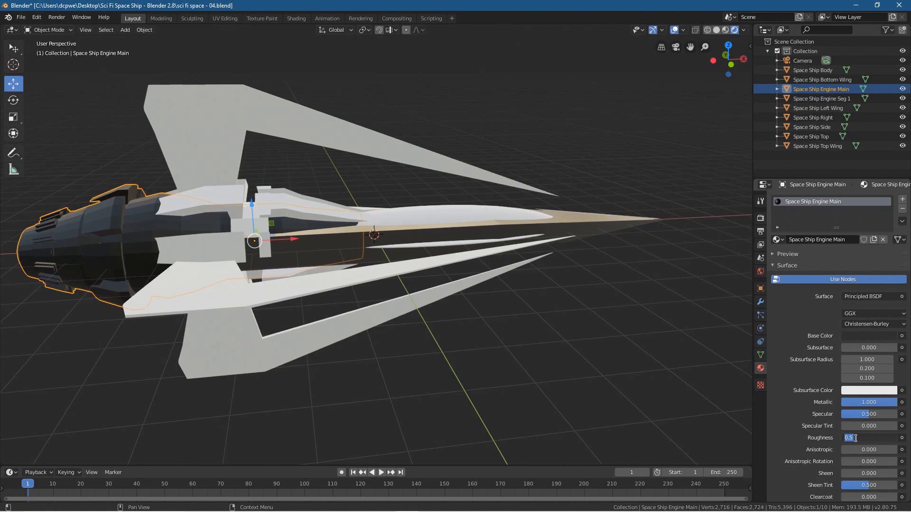
pyautogui.press('Return')
pyautogui.moveTo(3, 323); pyautogui.dragTo(126, 332, button='middle')
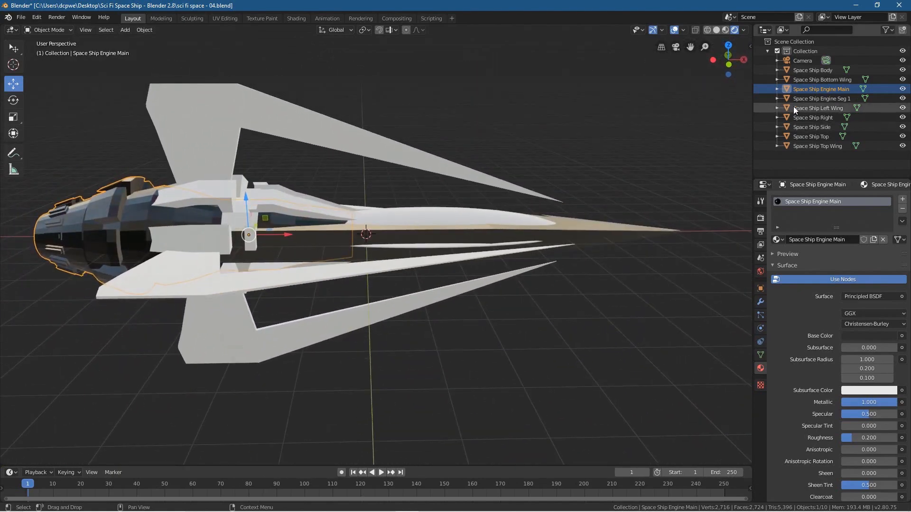
# Step: Create a new material for the Space Ship Engine Seg 1 object and name it Space Ship Engine Seg 1
pyautogui.click(824, 99)
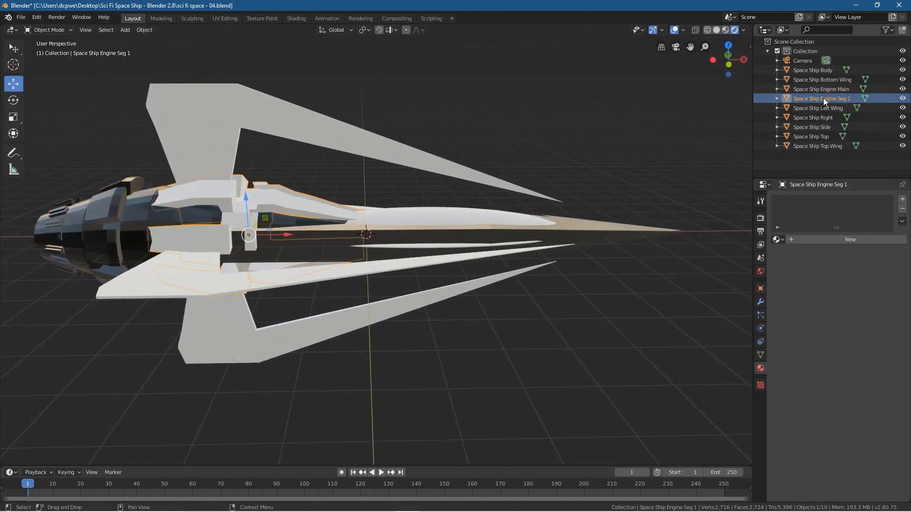
pyautogui.doubleClick(824, 98)
pyautogui.hotkey('ctrl', 'c')
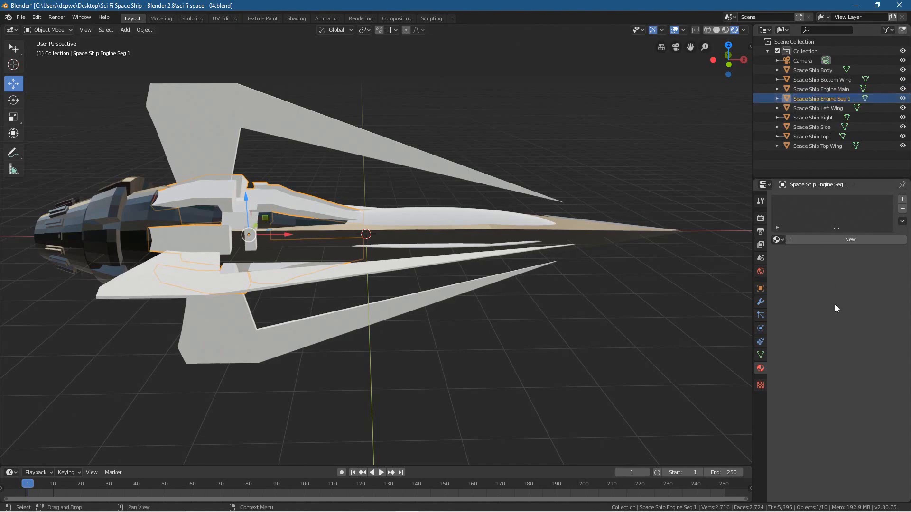
pyautogui.click(839, 240)
pyautogui.click(814, 240)
pyautogui.hotkey('ctrl', 'v')
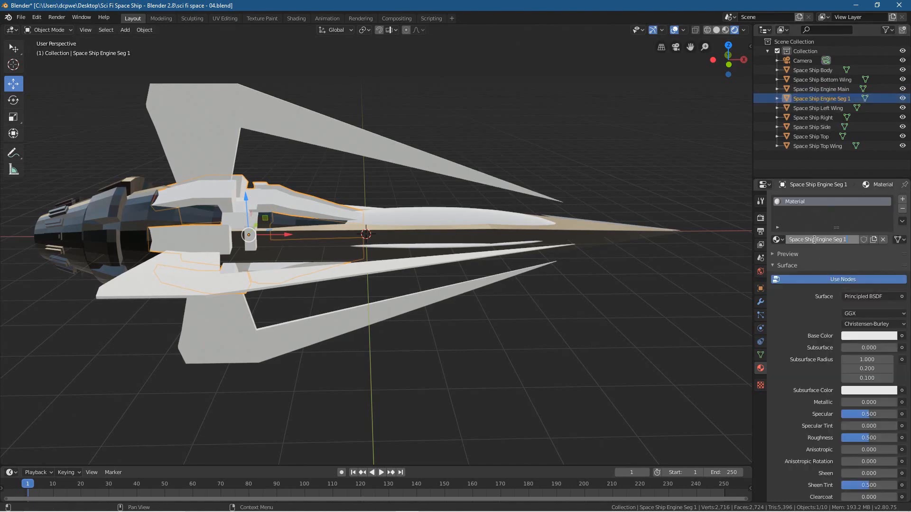
pyautogui.press('Return')
# Step: Set the Space Ship Engine Seg 1 material's Base Color to a dark purple with hue 0.793, saturation 0.249 and value 0.207
pyautogui.click(860, 336)
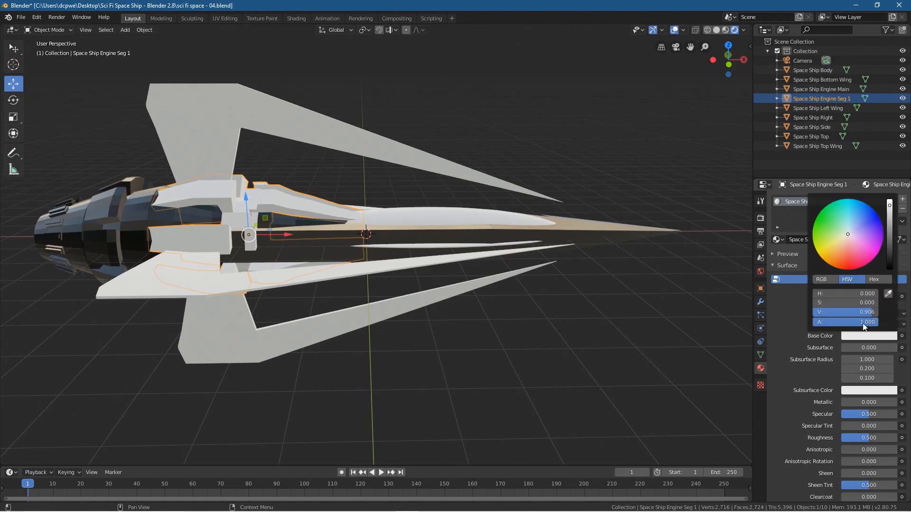
pyautogui.moveTo(890, 205)
pyautogui.mouseDown()
pyautogui.moveTo(890, 237)
pyautogui.moveTo(855, 236)
pyautogui.mouseUp()
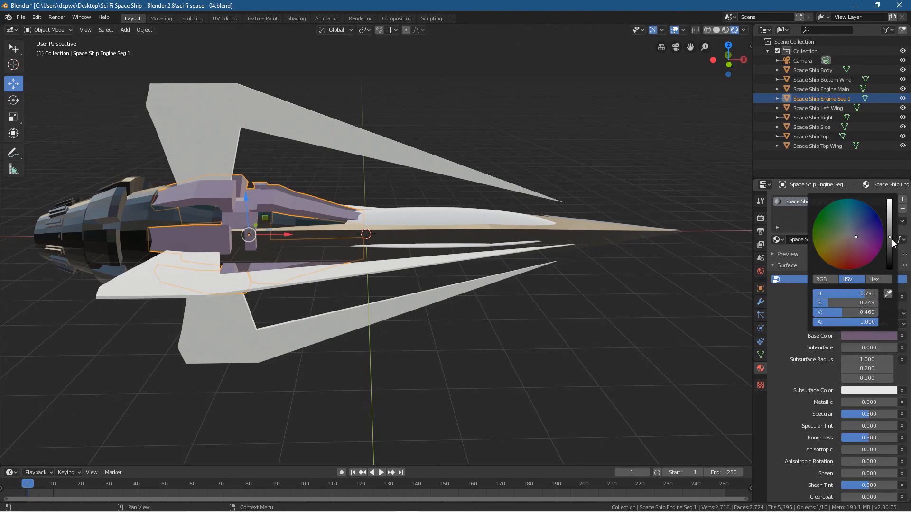
pyautogui.moveTo(890, 239); pyautogui.dragTo(889, 255)
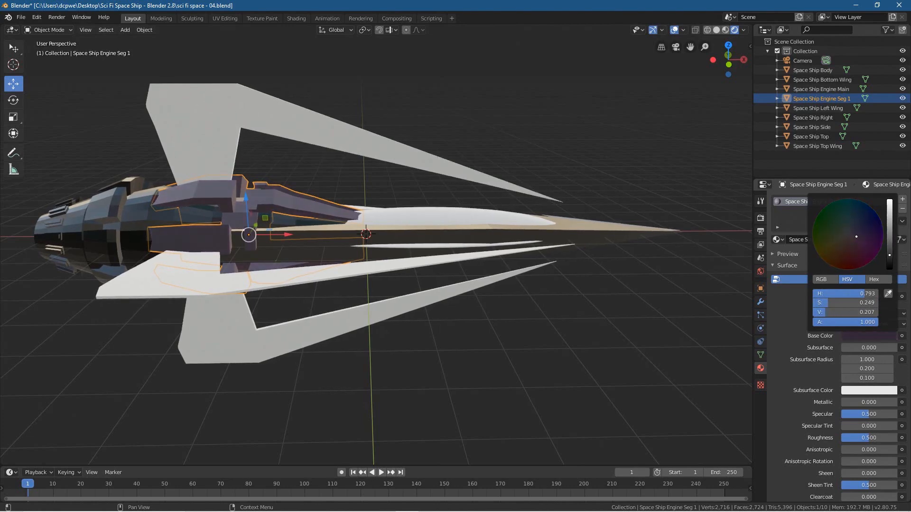
# Step: Shift the Space Ship Engine Seg 1 material's Base Color to a dark blue-purple with hue 0.696, saturation 0.481 and value 0.213
pyautogui.moveTo(860, 237); pyautogui.dragTo(865, 228)
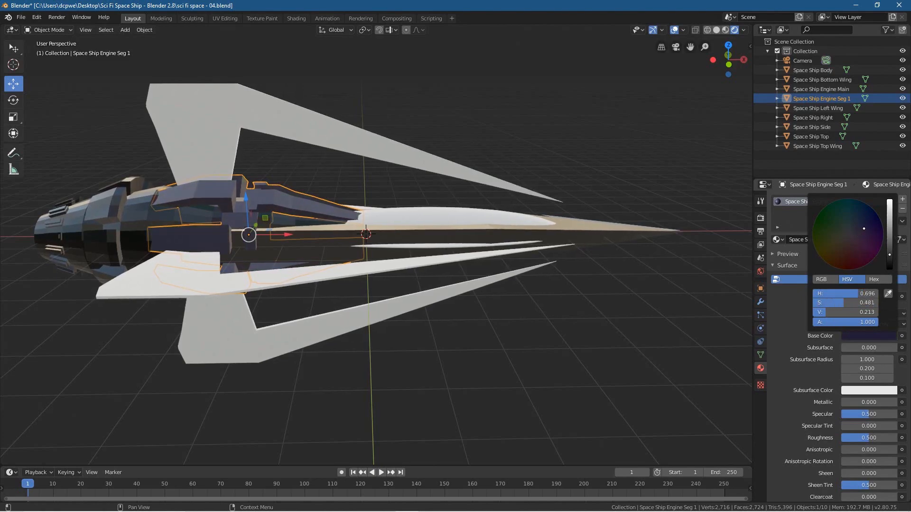
pyautogui.moveTo(509, 342); pyautogui.dragTo(318, 361, button='middle')
pyautogui.moveTo(528, 269)
pyautogui.mouseDown(button='middle')
pyautogui.moveTo(420, 264)
pyautogui.moveTo(492, 272)
pyautogui.moveTo(482, 302)
pyautogui.moveTo(437, 311)
pyautogui.moveTo(429, 334)
pyautogui.moveTo(499, 253)
pyautogui.mouseUp(button='middle')
# Step: Replace the World environment texture image with tv_studio_4k.hdr and inspect the ship under its lighting
pyautogui.click(296, 19)
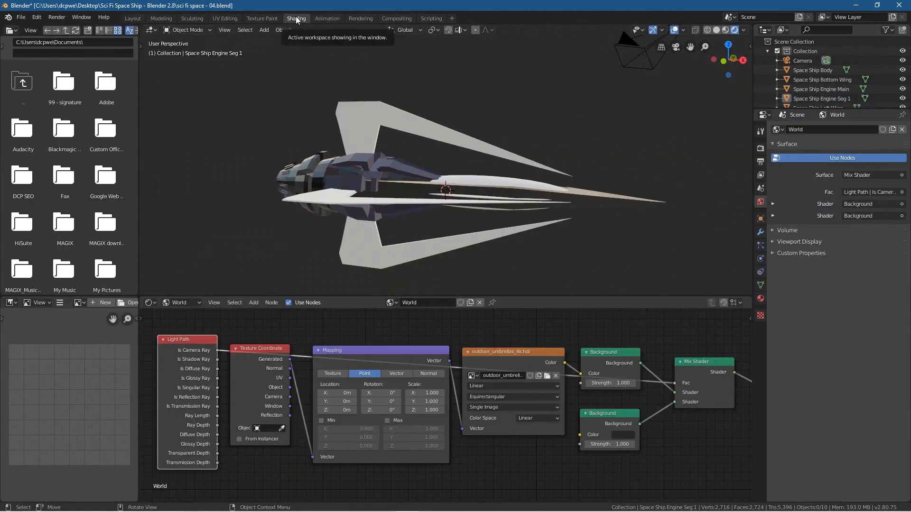
pyautogui.click(546, 376)
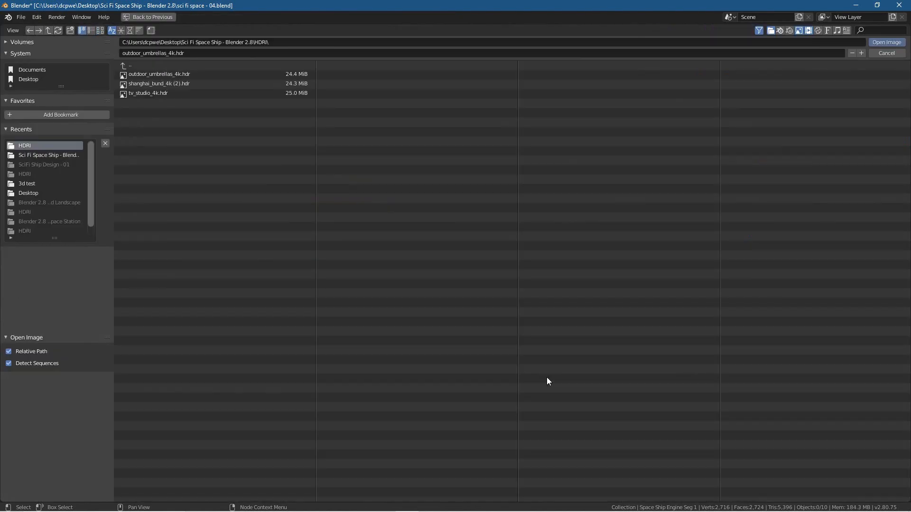
pyautogui.click(146, 93)
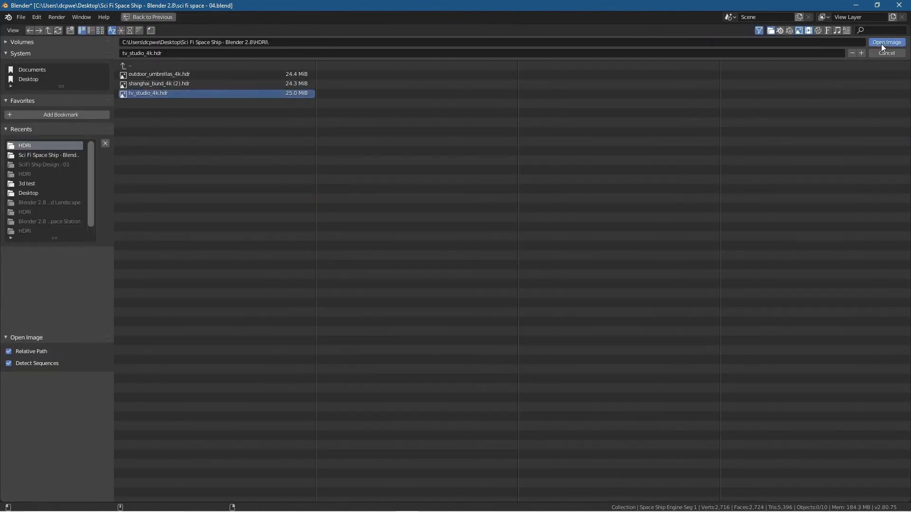
pyautogui.click(886, 42)
pyautogui.moveTo(554, 228)
pyautogui.mouseDown(button='middle')
pyautogui.moveTo(485, 260)
pyautogui.moveTo(572, 257)
pyautogui.moveTo(602, 227)
pyautogui.moveTo(519, 183)
pyautogui.moveTo(390, 201)
pyautogui.moveTo(344, 246)
pyautogui.moveTo(432, 260)
pyautogui.moveTo(531, 242)
pyautogui.mouseUp(button='middle')
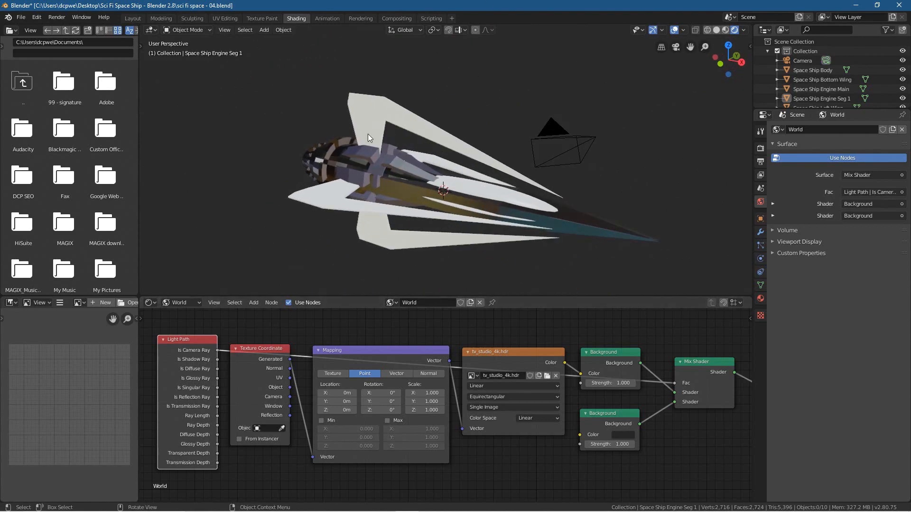
pyautogui.moveTo(405, 156); pyautogui.dragTo(432, 156, button='middle')
# Step: Load shanghai_bund_4k (2).hdr as the World environment texture and compare the ship in LookDev and Rendered shading
pyautogui.click(547, 377)
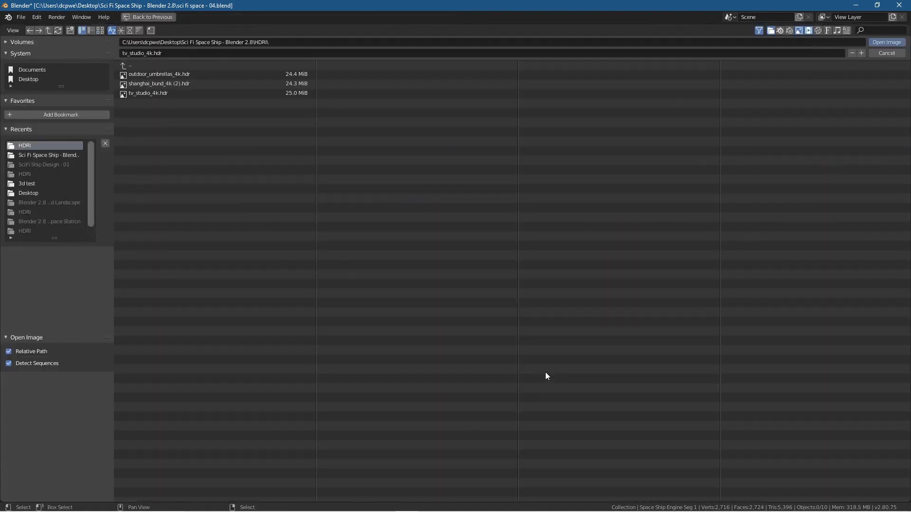
pyautogui.click(163, 83)
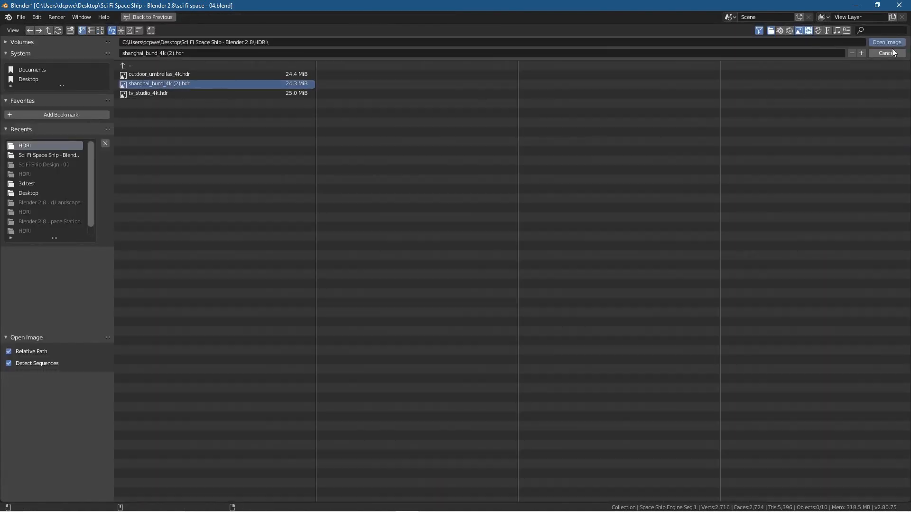
pyautogui.press('Return')
pyautogui.moveTo(589, 192); pyautogui.dragTo(439, 240, button='middle')
pyautogui.scroll(2, 472, 235)
pyautogui.scroll(-2, 472, 235)
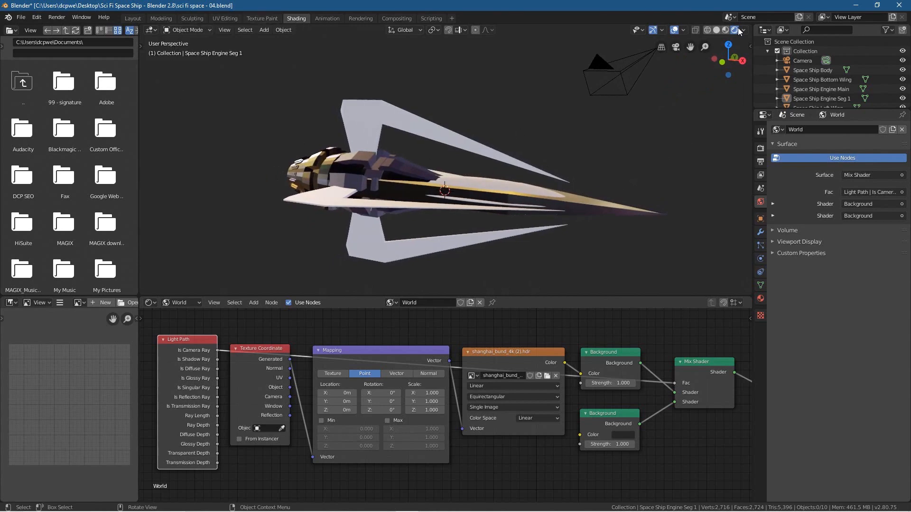
pyautogui.click(727, 30)
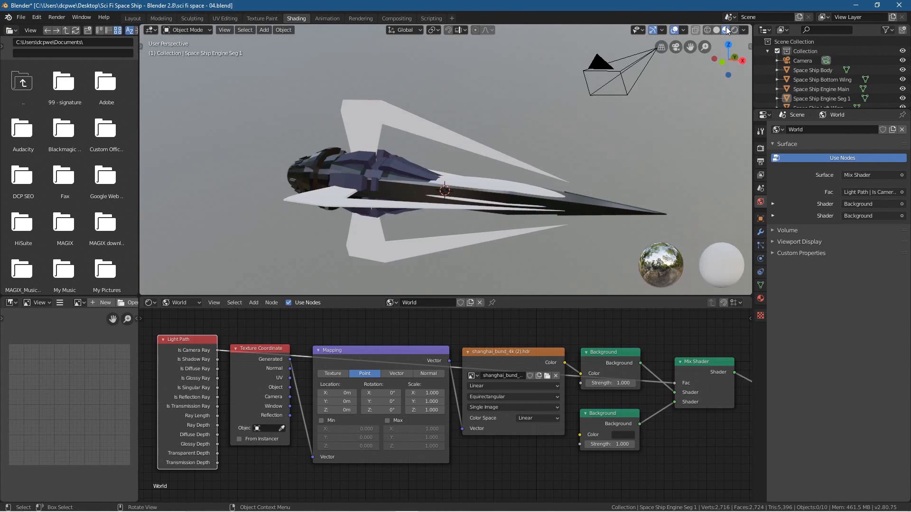
pyautogui.click(734, 31)
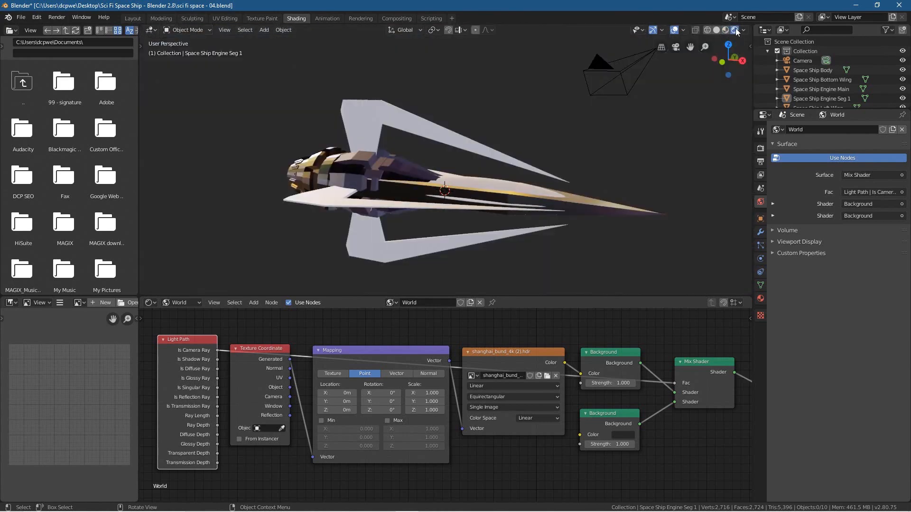
pyautogui.moveTo(418, 233); pyautogui.dragTo(441, 238, button='middle')
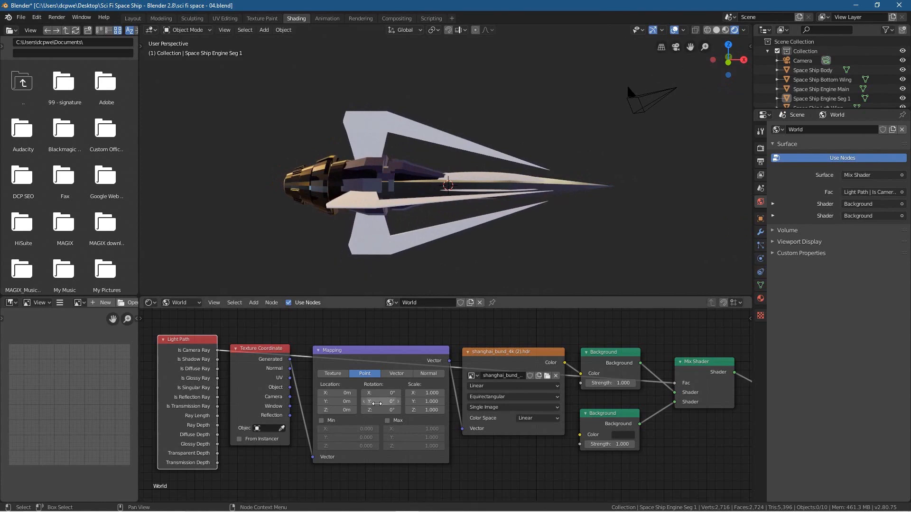
# Step: Try rotating the World Mapping node by 20.3° on Y and -2.2° on Z, and reset both rotations to 0°
pyautogui.moveTo(379, 410)
pyautogui.mouseDown()
pyautogui.moveTo(351, 410)
pyautogui.moveTo(389, 410)
pyautogui.moveTo(378, 410)
pyautogui.moveTo(394, 401)
pyautogui.moveTo(381, 401)
pyautogui.mouseUp()
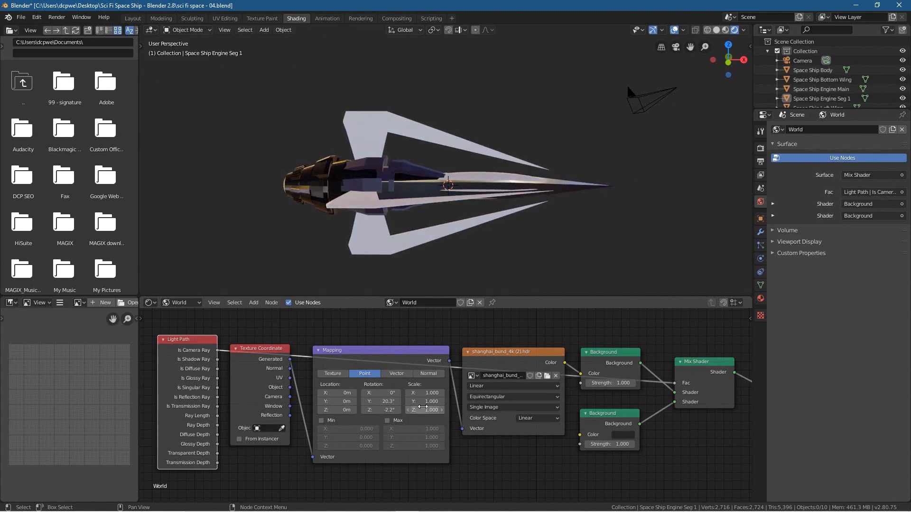
pyautogui.click(391, 401)
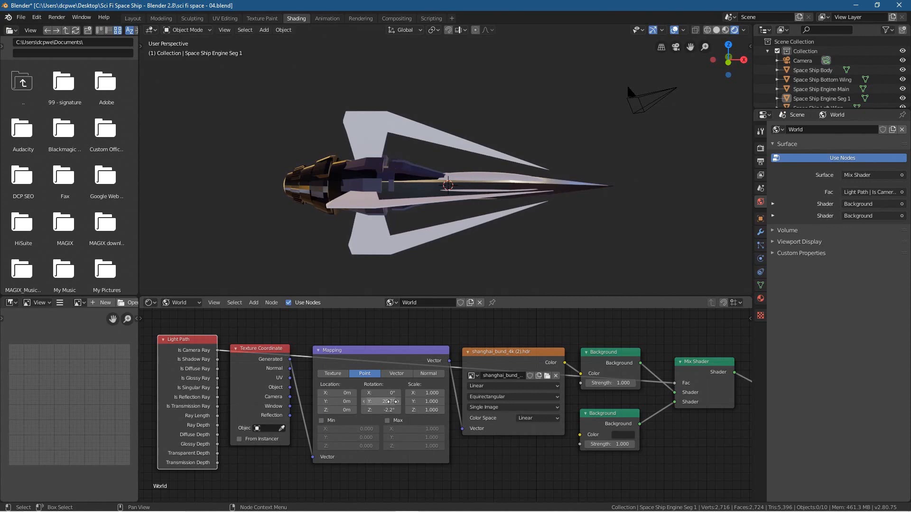
pyautogui.write('0')
pyautogui.press('Return')
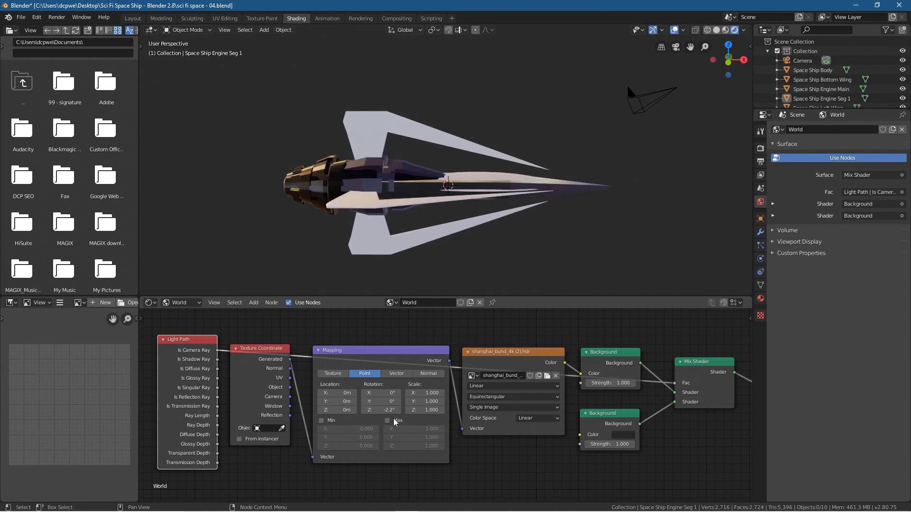
pyautogui.click(386, 410)
pyautogui.write('0')
pyautogui.press('Return')
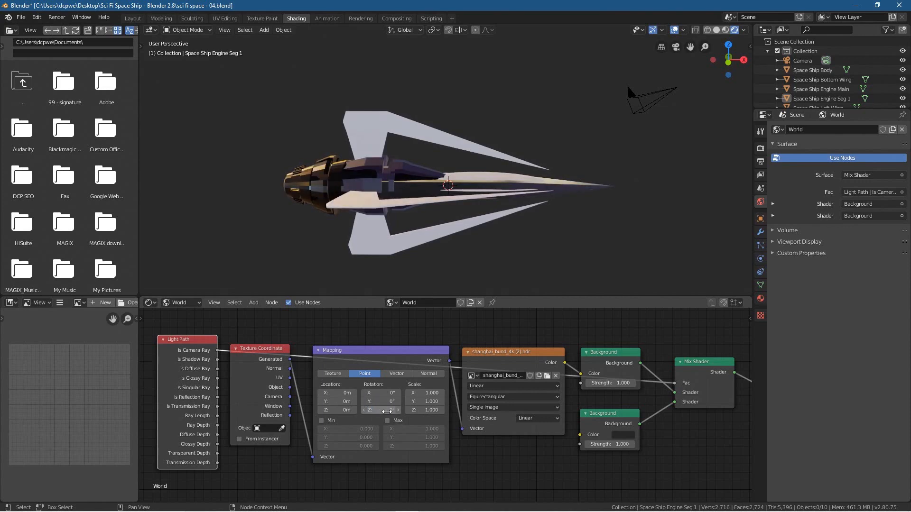
pyautogui.moveTo(325, 137); pyautogui.dragTo(354, 175, button='middle')
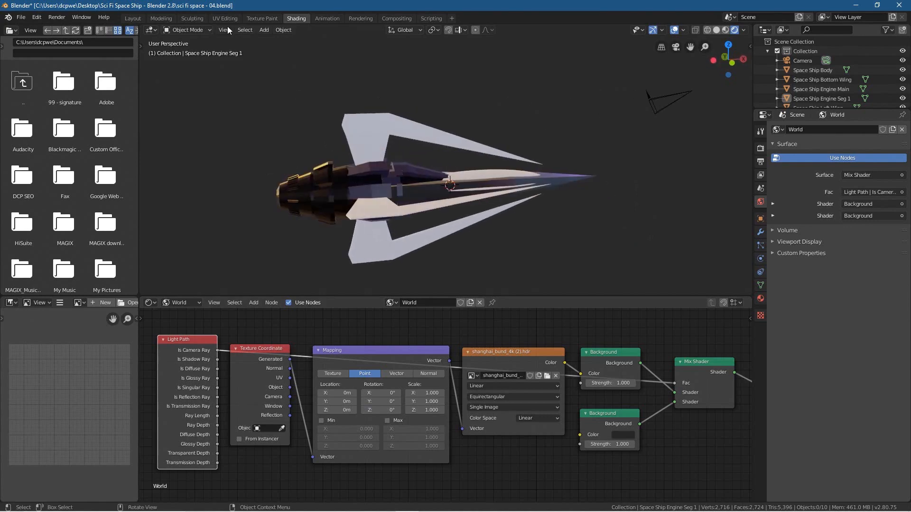
# Step: In the Layout workspace, create a new material for the Space Ship Left Wing object and name it Space Ship Wing
pyautogui.click(134, 19)
pyautogui.moveTo(380, 186)
pyautogui.mouseDown(button='middle')
pyautogui.moveTo(341, 215)
pyautogui.moveTo(378, 206)
pyautogui.mouseUp(button='middle')
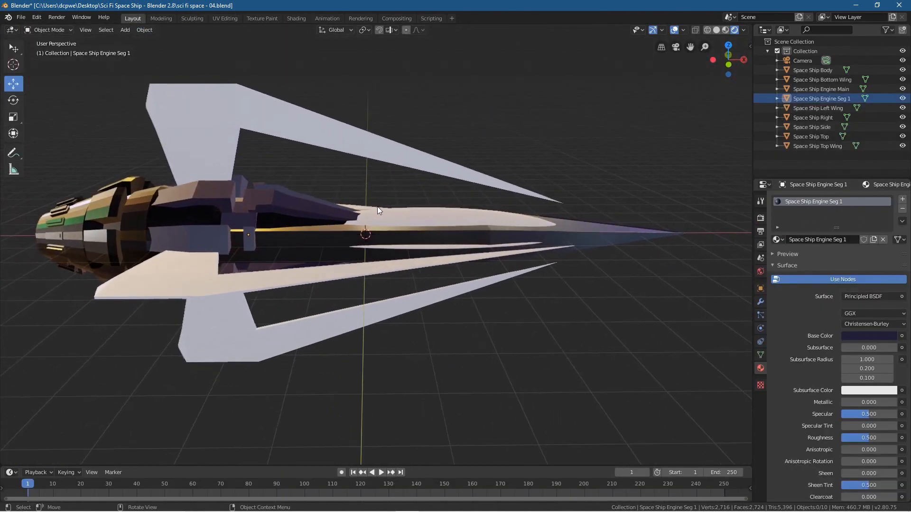
pyautogui.click(222, 118)
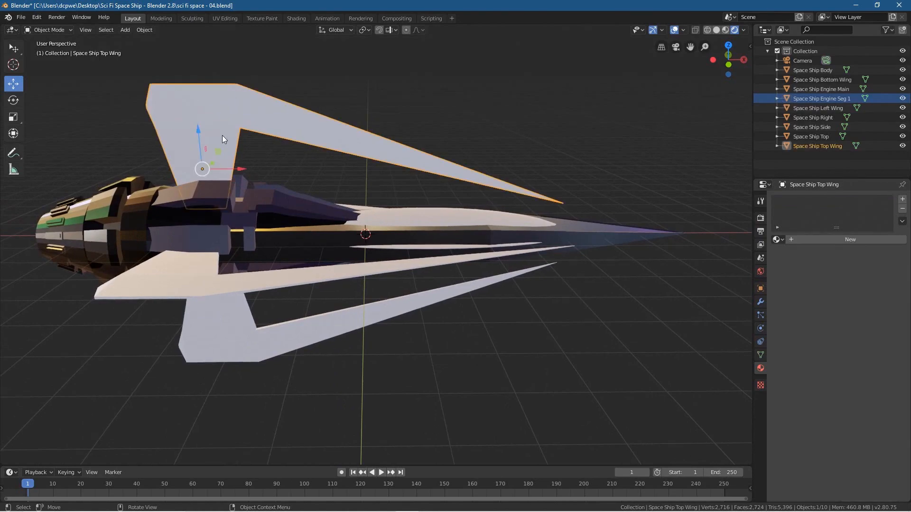
pyautogui.moveTo(317, 255); pyautogui.dragTo(459, 277, button='middle')
pyautogui.click(420, 360)
pyautogui.press('KP_Decimal')
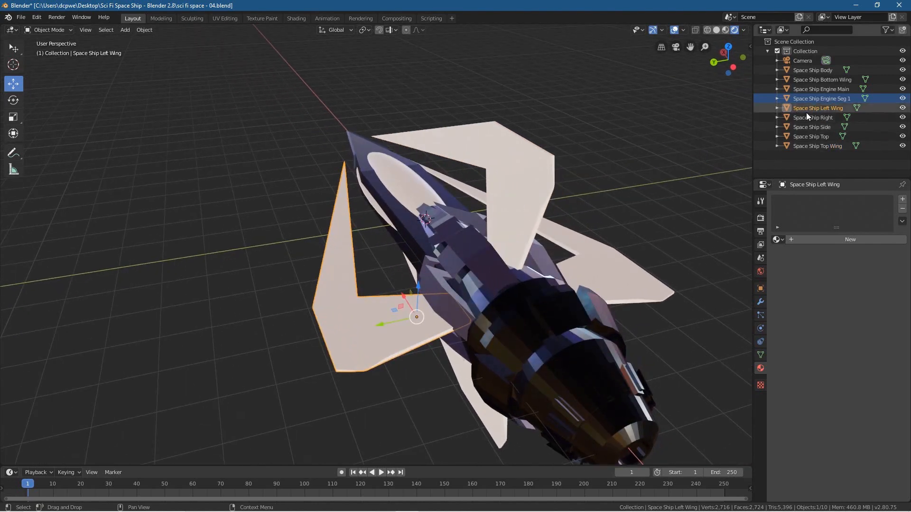
pyautogui.doubleClick(805, 109)
pyautogui.hotkey('ctrl', 'c')
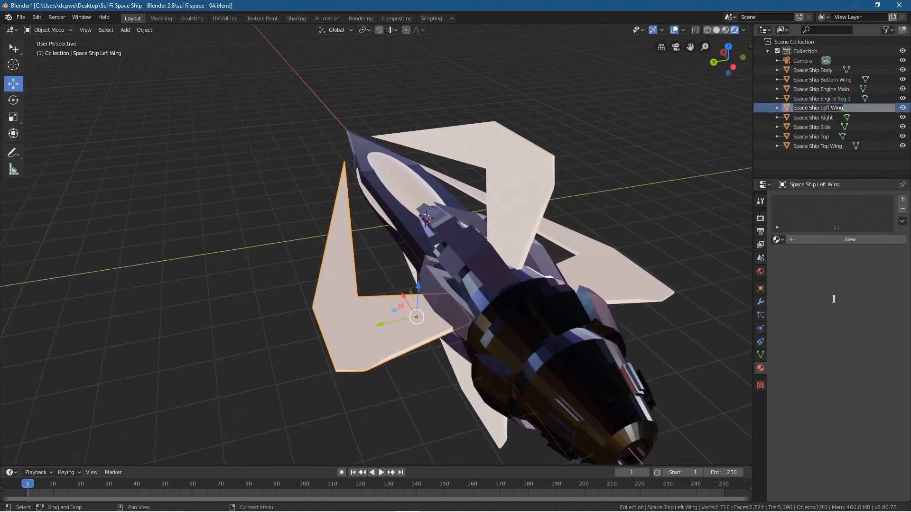
pyautogui.press('Return')
pyautogui.click(841, 240)
pyautogui.click(841, 242)
pyautogui.hotkey('ctrl', 'v')
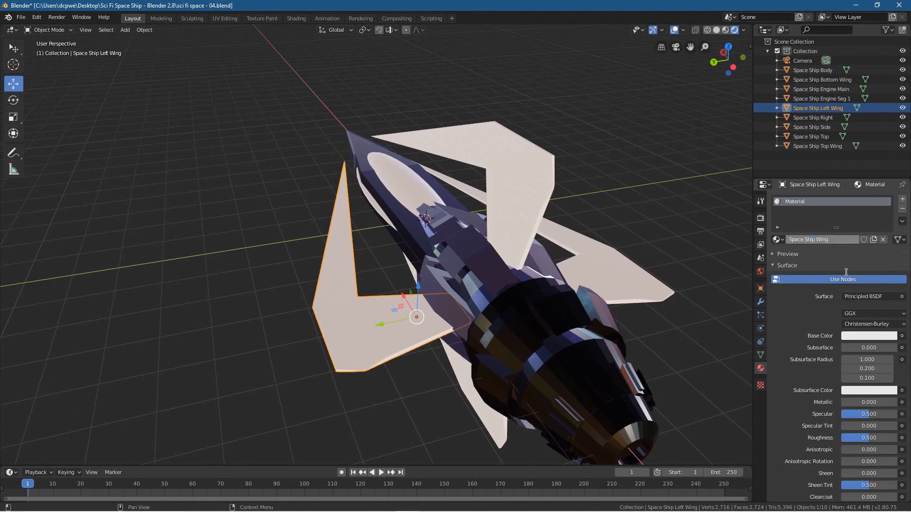
pyautogui.press('Return')
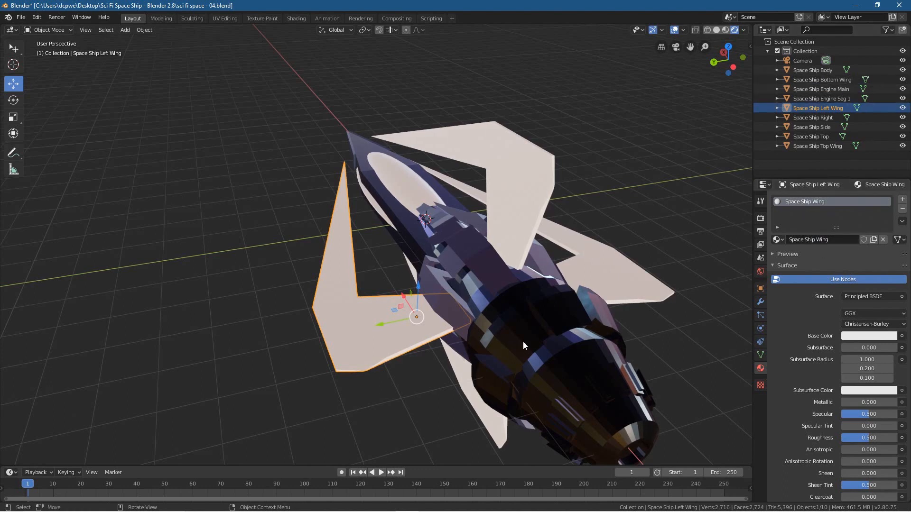
# Step: Darken the Space Ship Wing material's Base Color to value 0.120, and set Metallic to 1 and Roughness to 0.2
pyautogui.click(863, 336)
pyautogui.moveTo(891, 211); pyautogui.dragTo(891, 263)
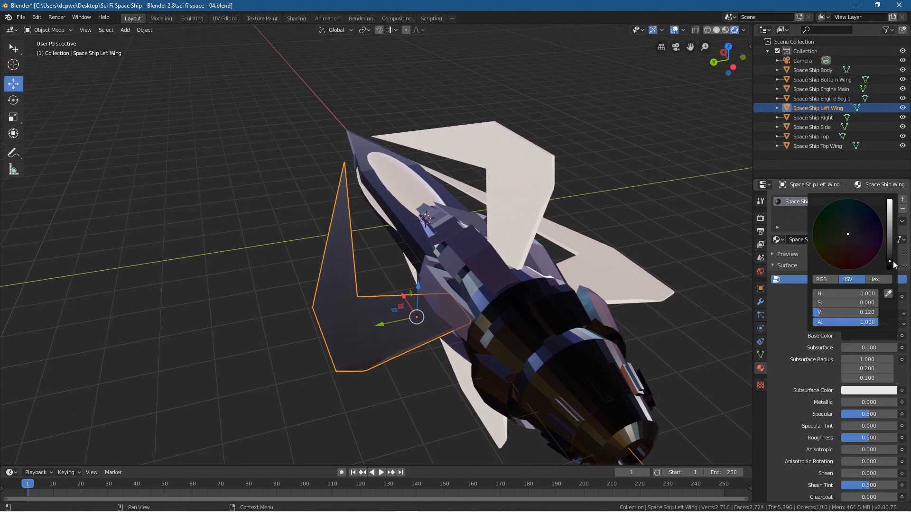
pyautogui.moveTo(868, 403); pyautogui.dragTo(890, 405)
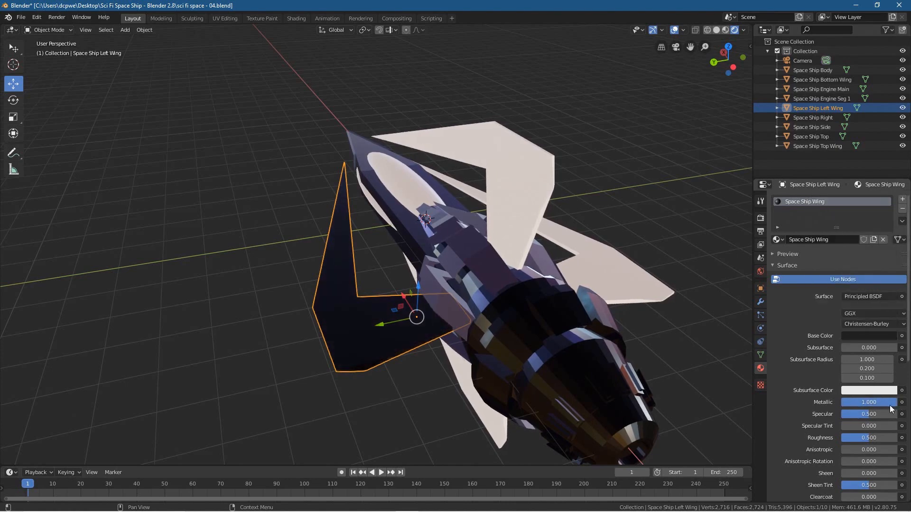
pyautogui.click(868, 438)
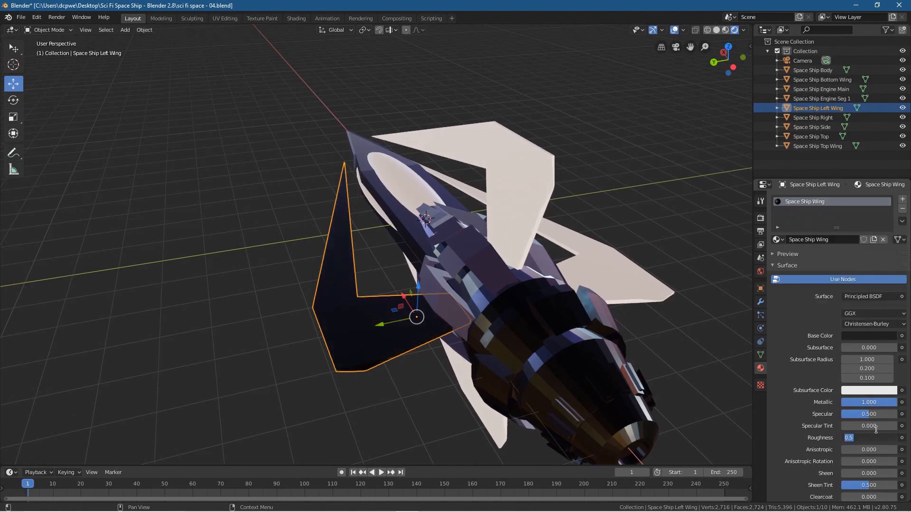
pyautogui.press('Return')
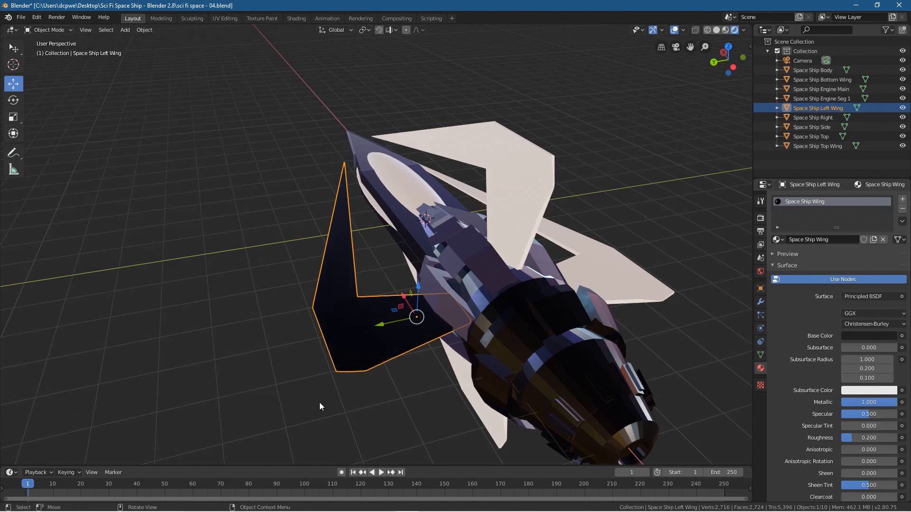
# Step: With the viewport overlays temporarily hidden, lighten the Space Ship Wing material's Base Color to value 0.360
pyautogui.moveTo(317, 404); pyautogui.dragTo(427, 391, button='middle')
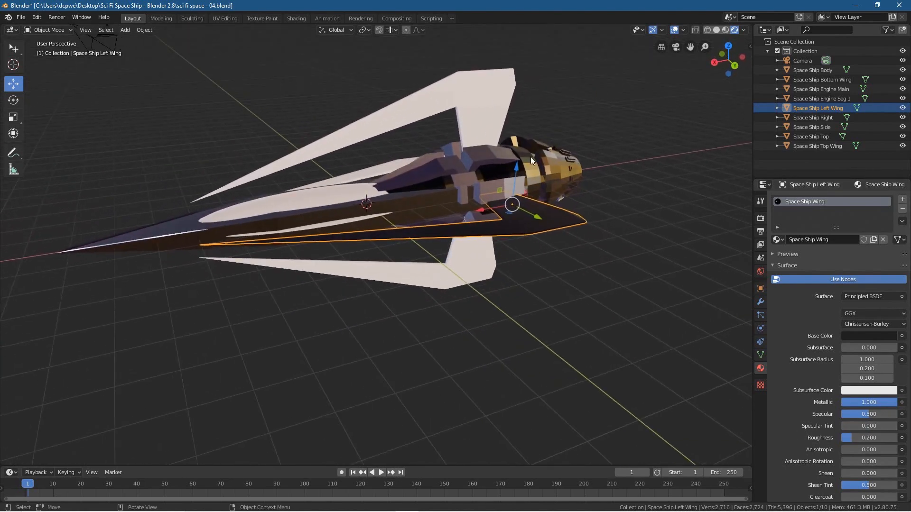
pyautogui.click(674, 30)
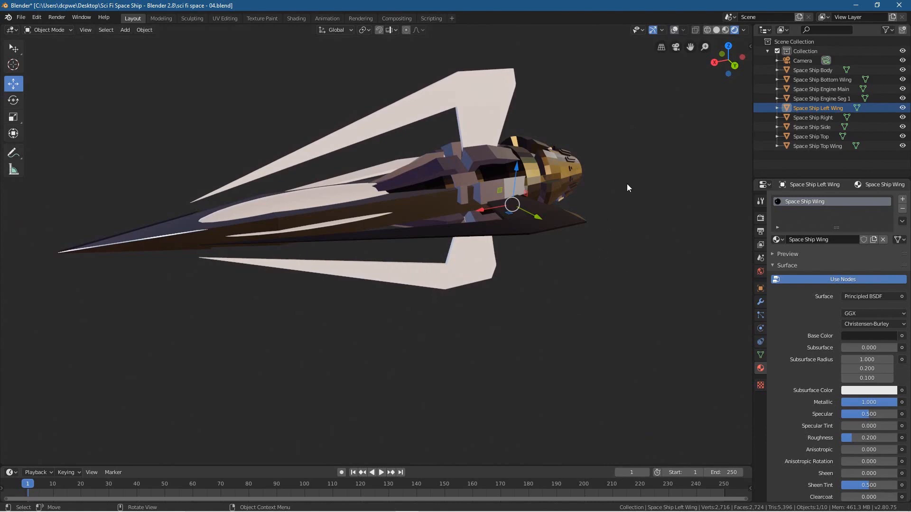
pyautogui.click(677, 28)
pyautogui.click(678, 29)
pyautogui.moveTo(570, 230); pyautogui.dragTo(546, 265, button='middle')
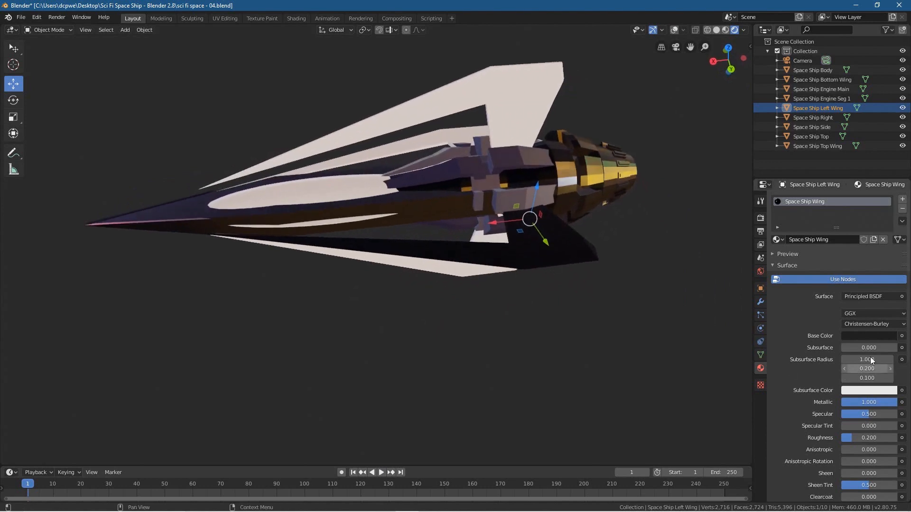
pyautogui.click(875, 337)
pyautogui.moveTo(889, 262); pyautogui.dragTo(890, 237)
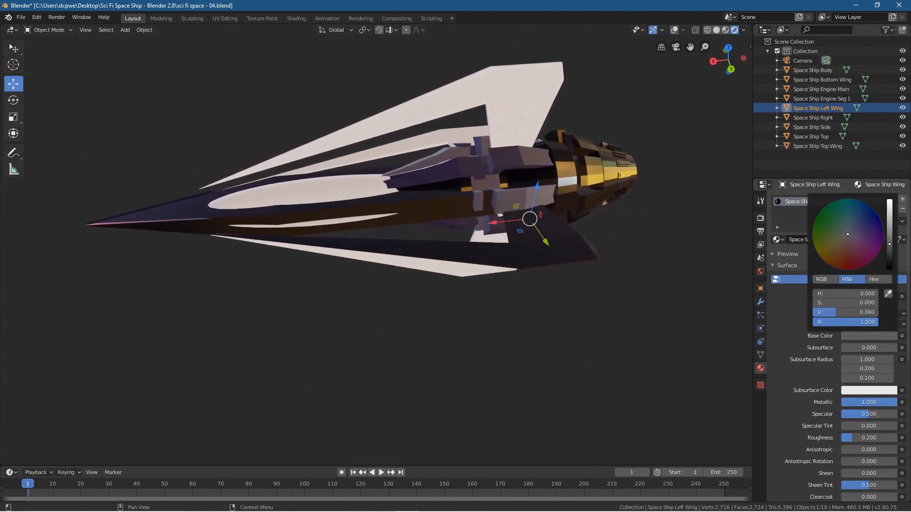
pyautogui.moveTo(574, 346); pyautogui.dragTo(747, 344, button='middle')
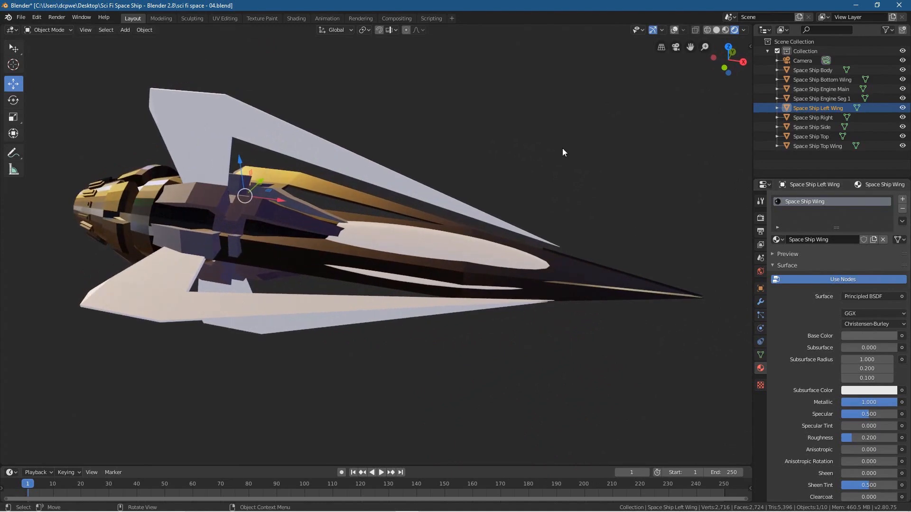
pyautogui.click(672, 33)
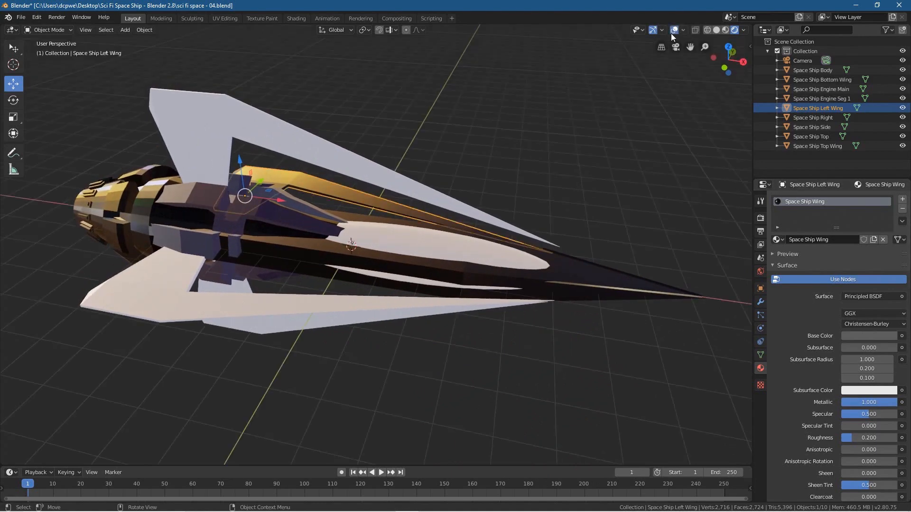
# Step: Assign the existing Space Ship Wing material to the Space Ship Top Wing object
pyautogui.click(219, 121)
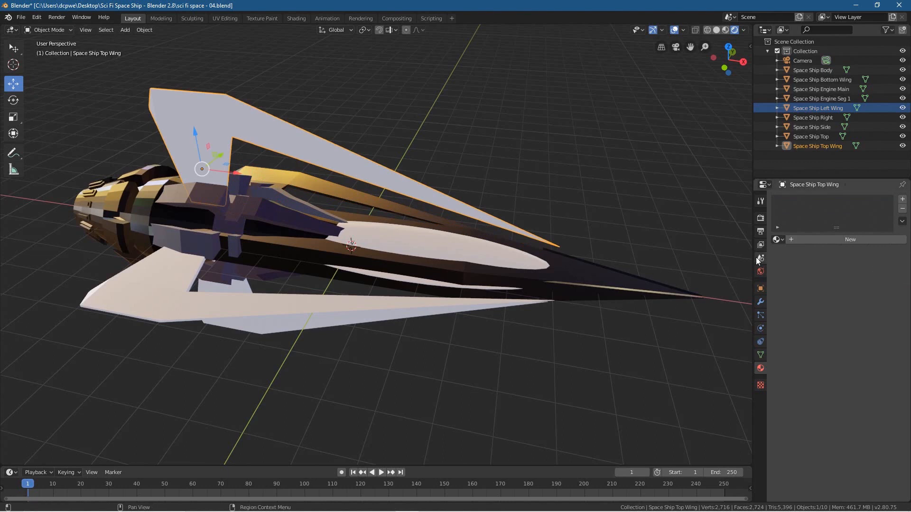
pyautogui.click(777, 240)
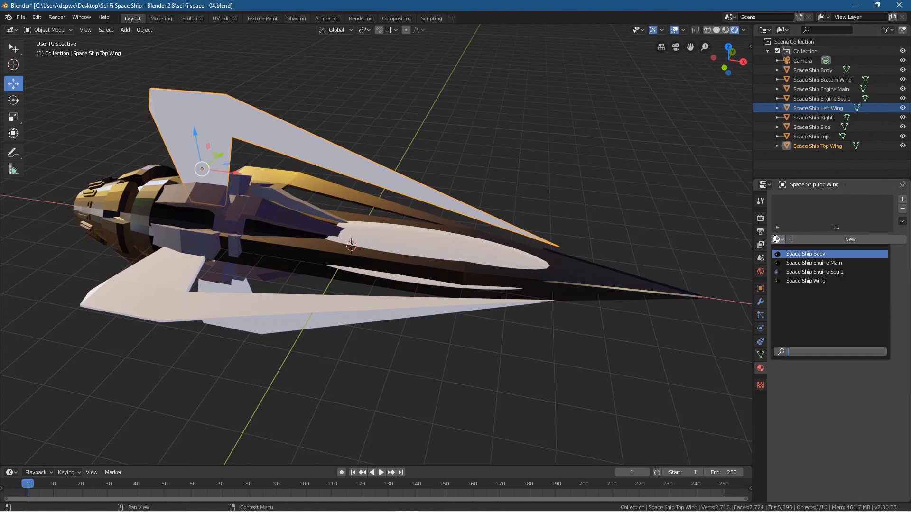
pyautogui.click(796, 281)
# Step: Assign the existing Space Ship Wing material to the Space Ship Right and Space Ship Bottom Wing objects
pyautogui.click(145, 284)
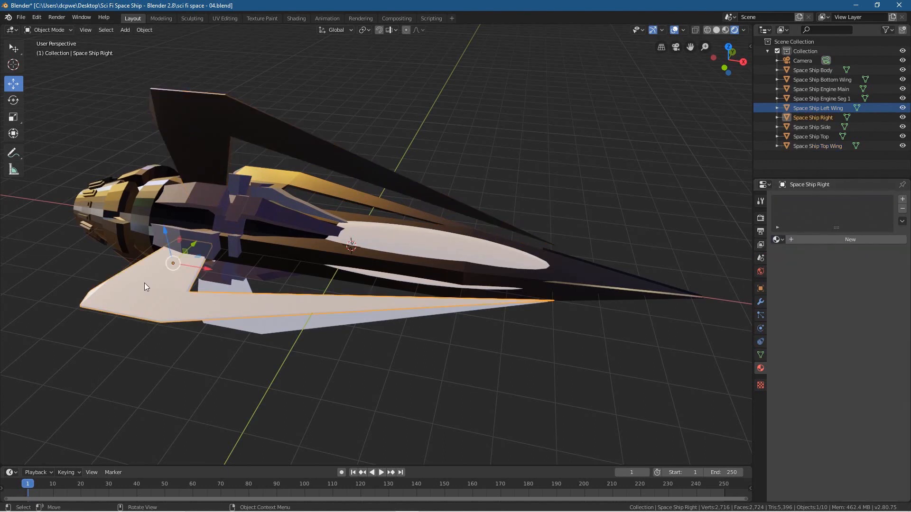
pyautogui.click(777, 239)
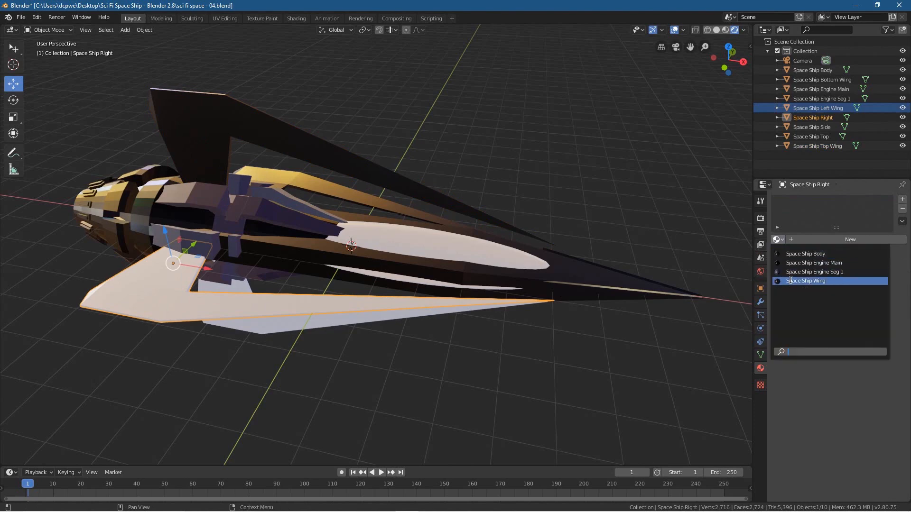
pyautogui.click(791, 280)
pyautogui.moveTo(678, 319); pyautogui.dragTo(441, 324, button='middle')
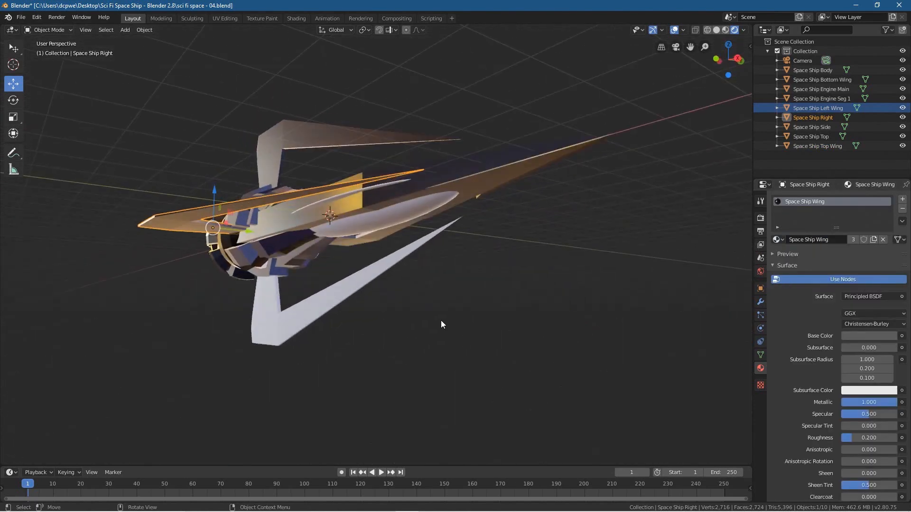
pyautogui.click(264, 315)
pyautogui.click(777, 240)
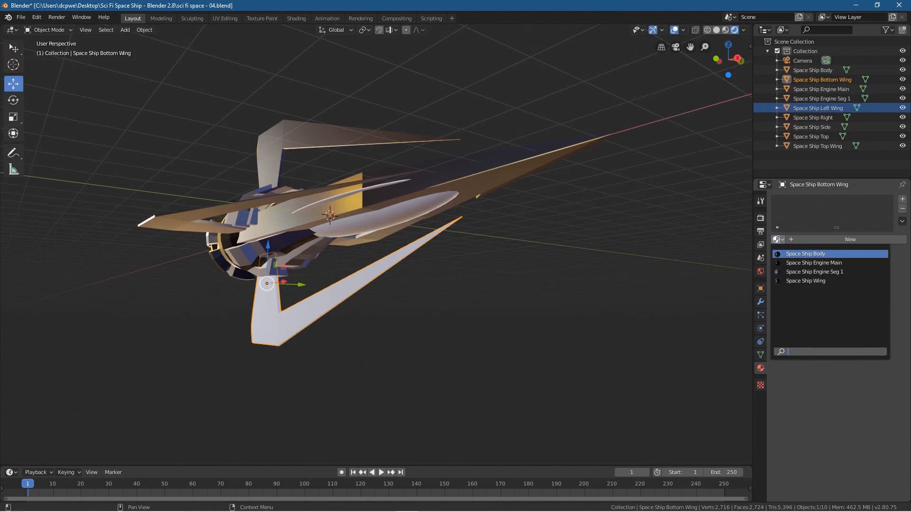
pyautogui.click(790, 281)
pyautogui.moveTo(366, 360); pyautogui.dragTo(533, 296, button='middle')
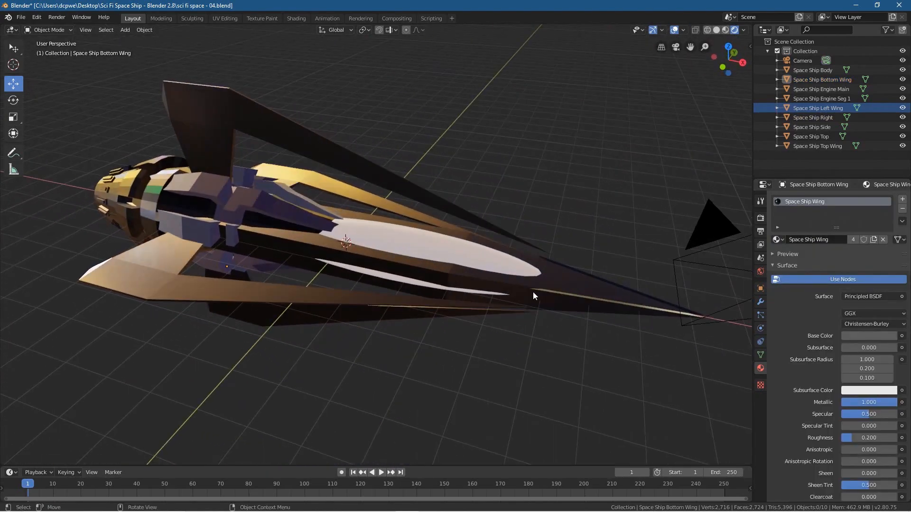
# Step: Select the Space Ship Top object and set Eevee's Render and Viewport sampling both to 128
pyautogui.click(433, 244)
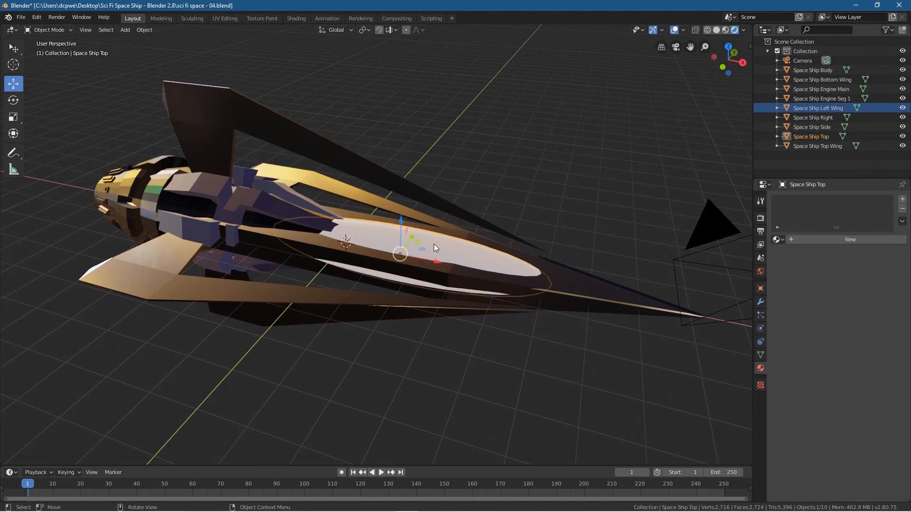
pyautogui.click(760, 219)
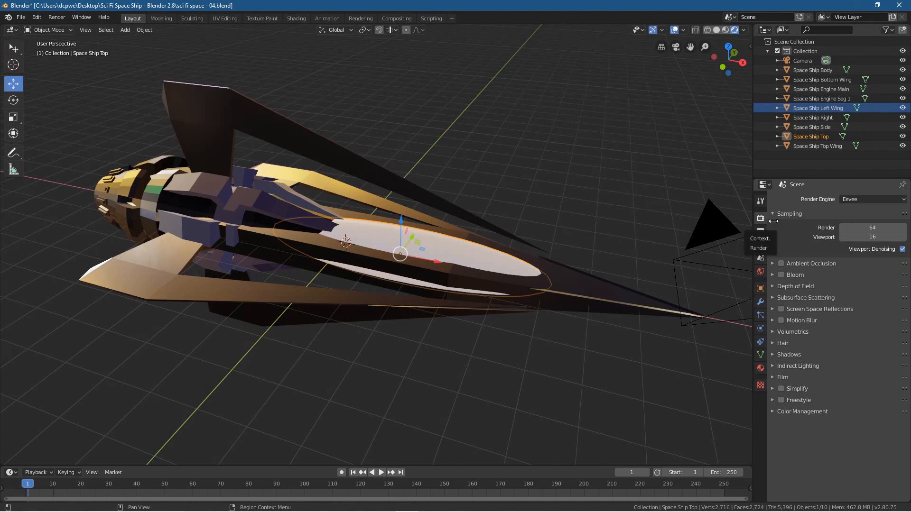
pyautogui.click(892, 227)
pyautogui.write('128')
pyautogui.press('Tab')
pyautogui.write('128')
pyautogui.press('Return')
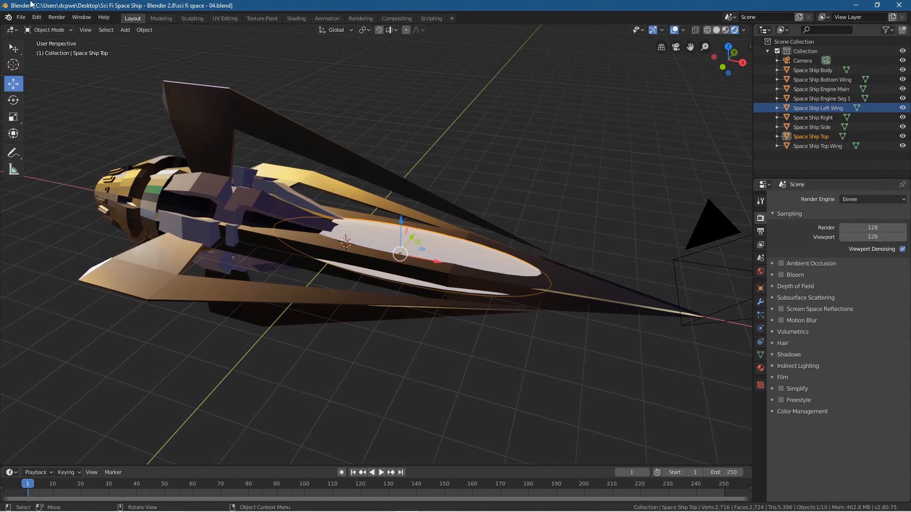
# Step: Save the project as a new incremented version named sci fi space - 05.blend
pyautogui.click(24, 19)
pyautogui.click(26, 90)
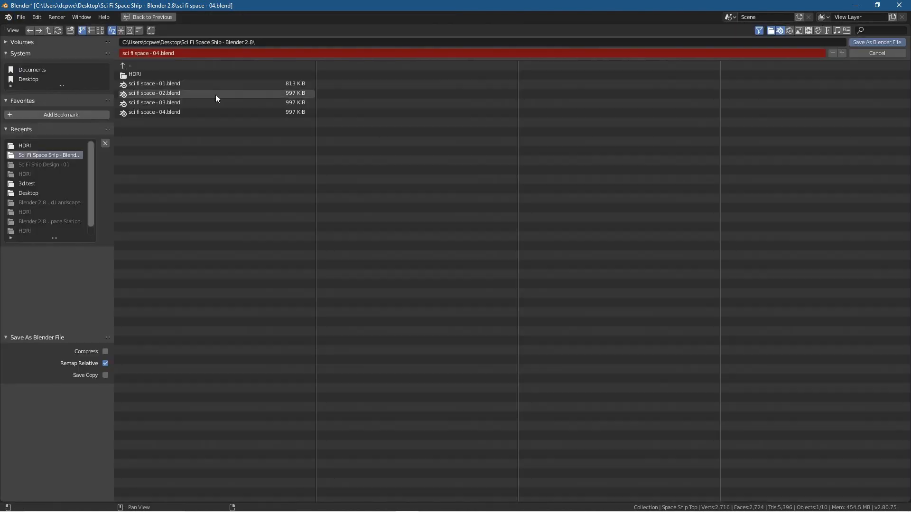
pyautogui.click(841, 54)
pyautogui.click(885, 42)
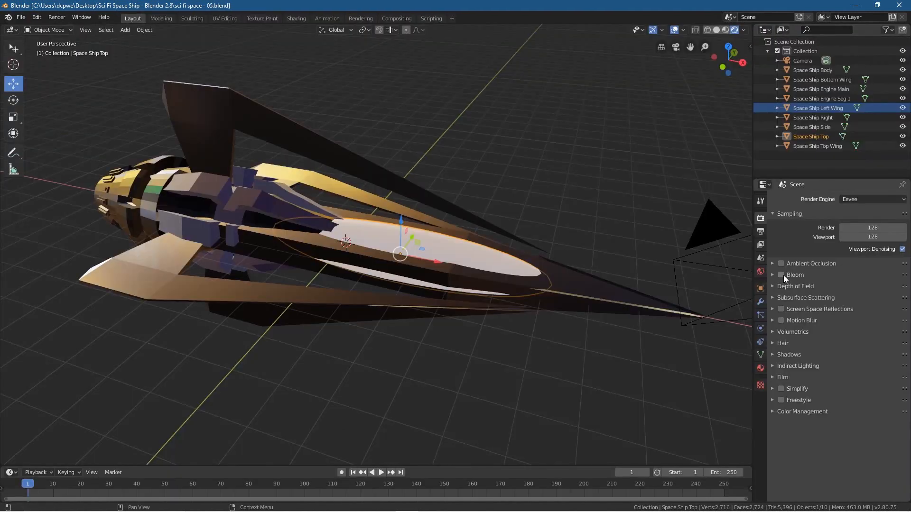
# Step: Enable Eevee's Bloom and Screen Space Reflections, with Refraction on and Half Res Trace off
pyautogui.click(782, 275)
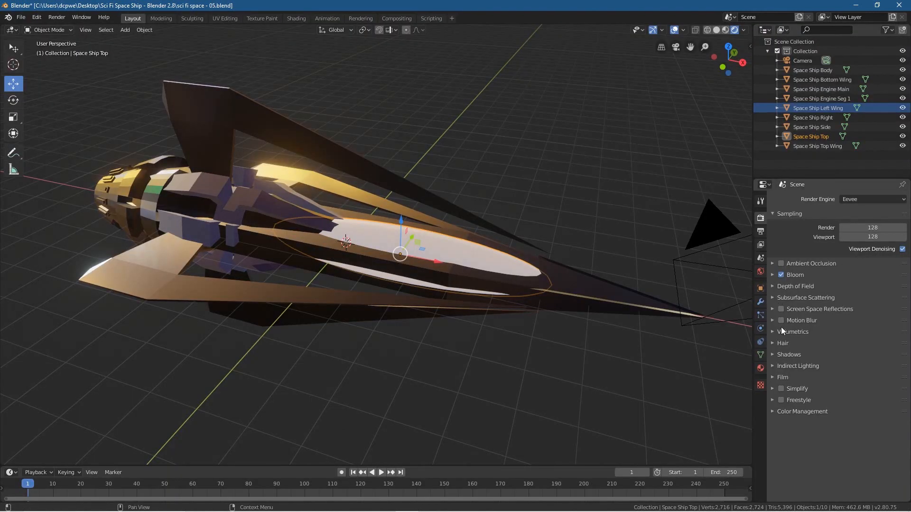
pyautogui.click(781, 310)
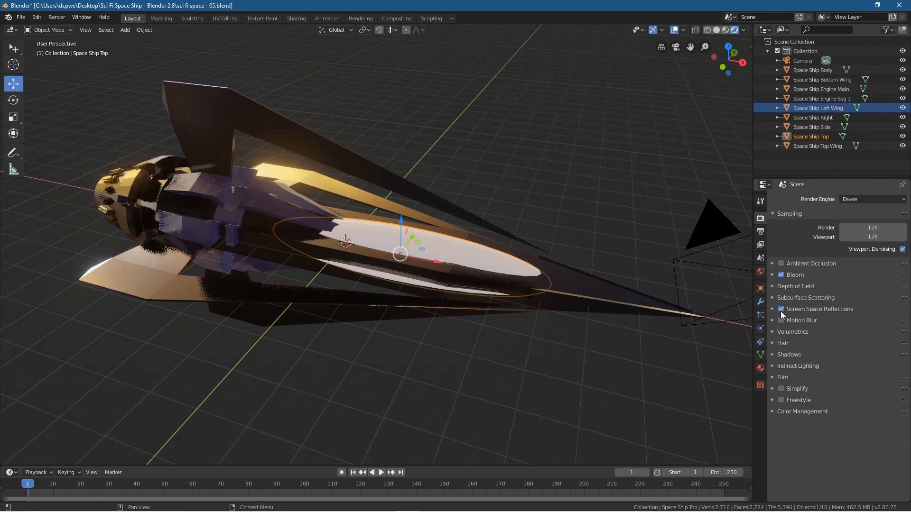
pyautogui.click(772, 309)
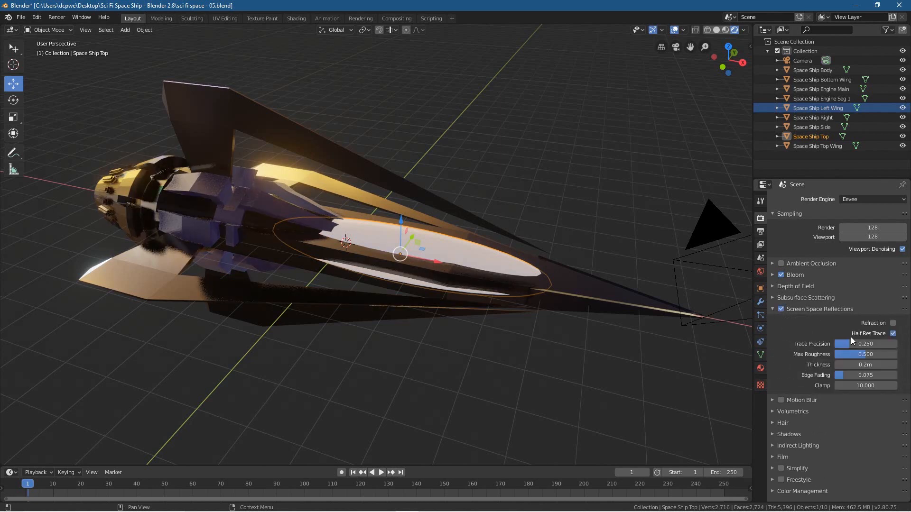
pyautogui.click(893, 324)
pyautogui.click(893, 334)
pyautogui.moveTo(429, 344)
pyautogui.mouseDown(button='middle')
pyautogui.moveTo(485, 343)
pyautogui.moveTo(385, 336)
pyautogui.moveTo(411, 343)
pyautogui.moveTo(453, 338)
pyautogui.moveTo(455, 350)
pyautogui.moveTo(431, 349)
pyautogui.mouseUp(button='middle')
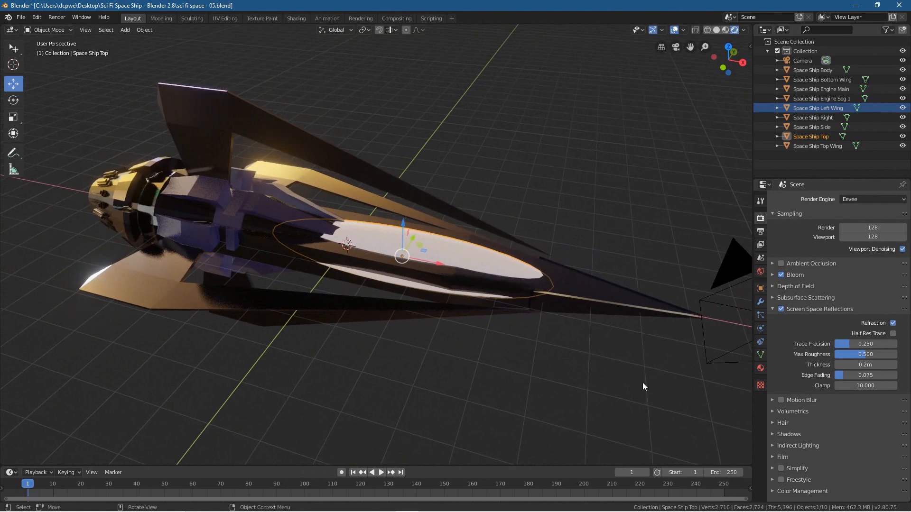
# Step: Create a new material for the Space Ship Top object and give it the object's name, Space Ship Top
pyautogui.click(819, 135)
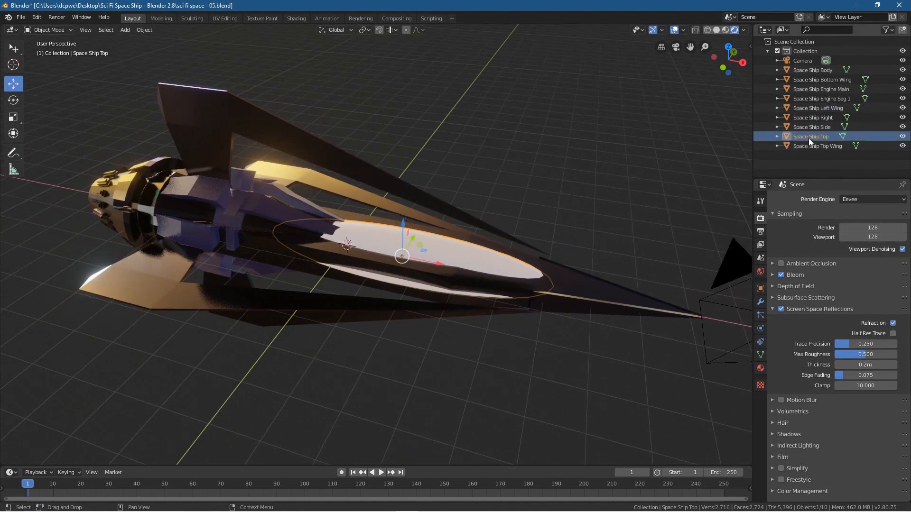
pyautogui.doubleClick(810, 138)
pyautogui.hotkey('ctrl', 'c')
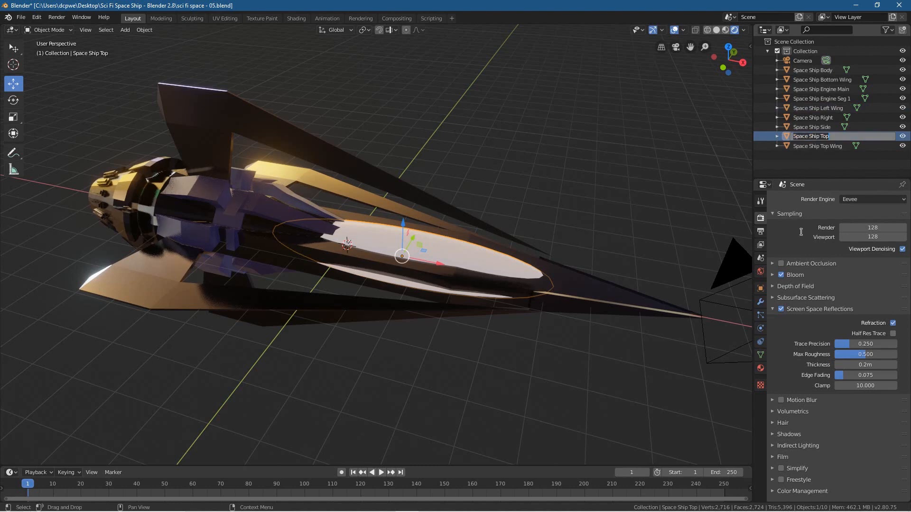
pyautogui.click(792, 238)
pyautogui.click(760, 368)
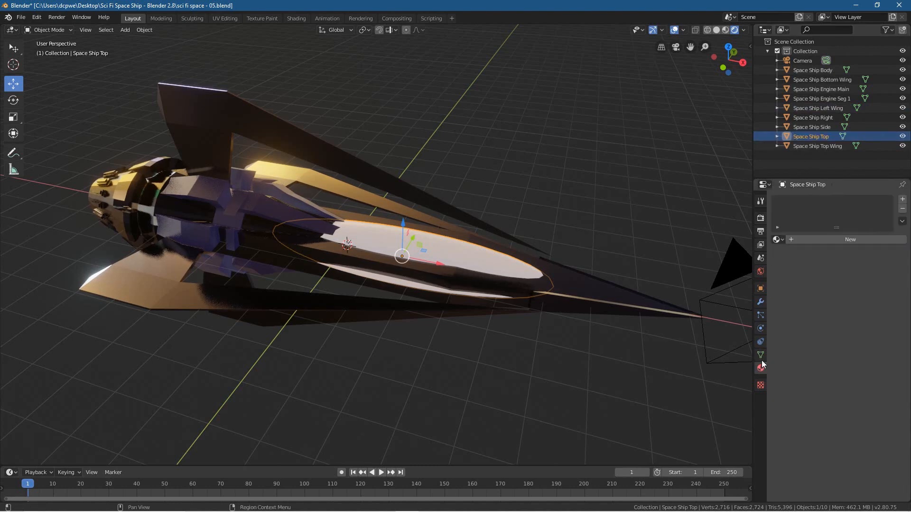
pyautogui.click(826, 238)
pyautogui.click(809, 240)
pyautogui.hotkey('ctrl', 'v')
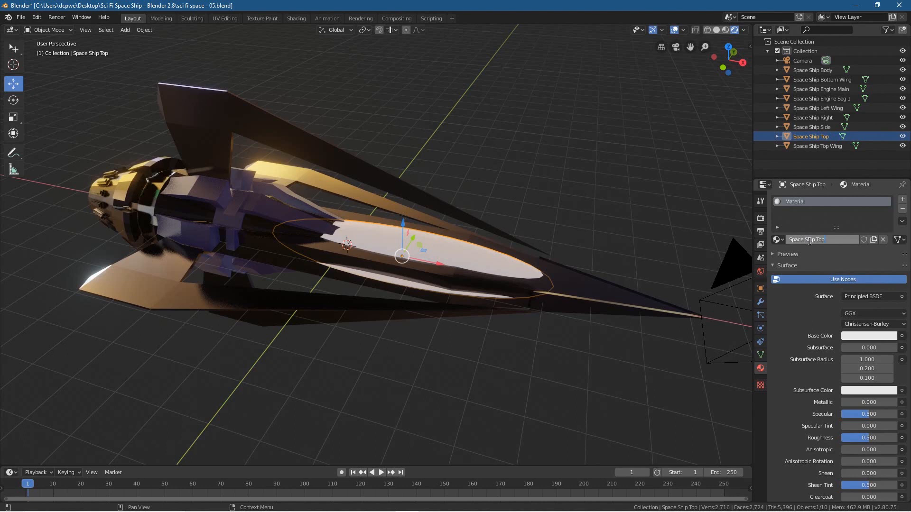
pyautogui.press('Return')
pyautogui.click(821, 254)
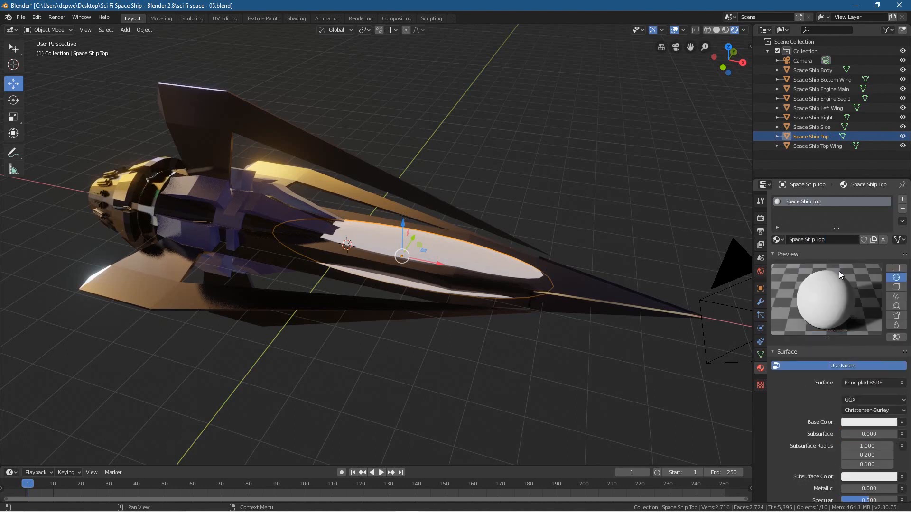
pyautogui.click(790, 253)
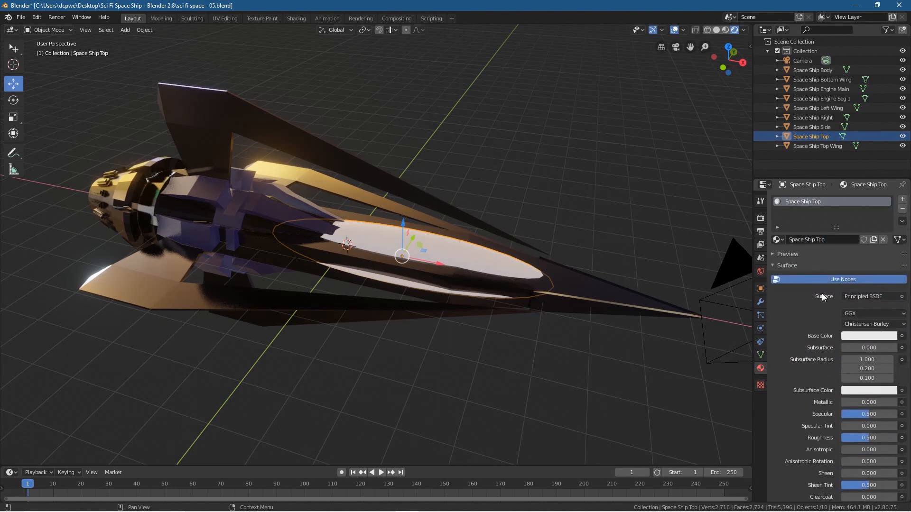
# Step: Make the Space Ship Top material a Glass BSDF with Backface Culling, Alpha Blend mode, Shadow Mode None and Screen Space Refraction enabled
pyautogui.click(856, 296)
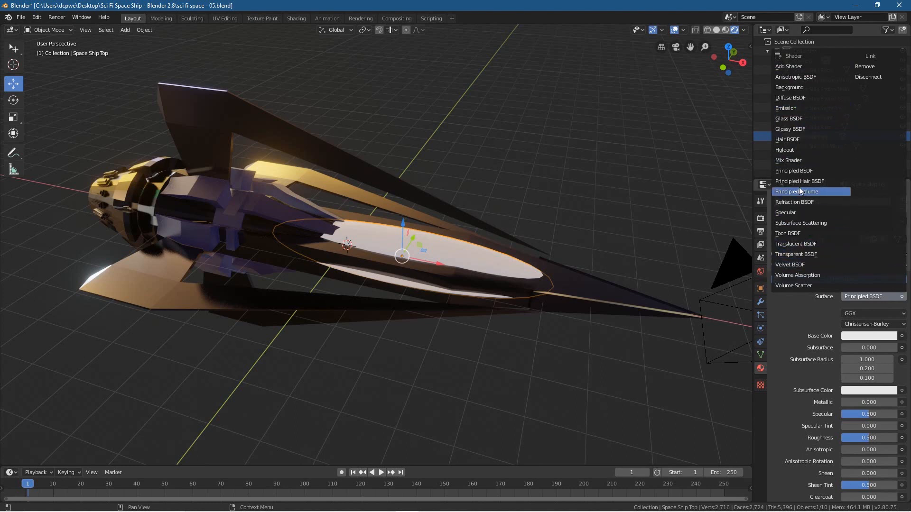
pyautogui.click(780, 120)
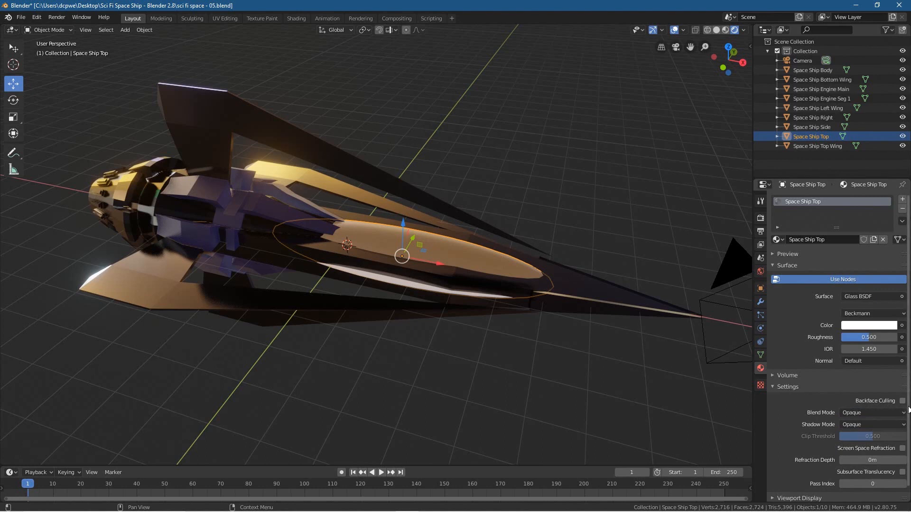
pyautogui.click(874, 413)
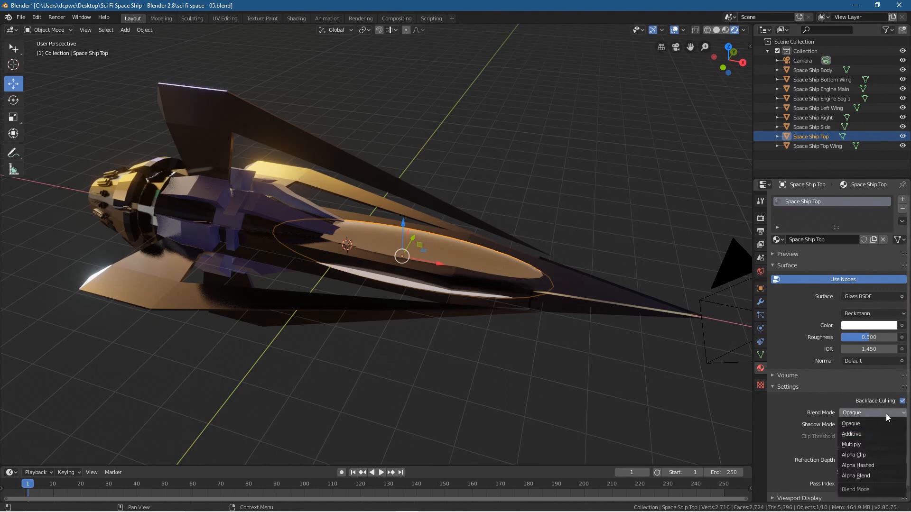
pyautogui.click(864, 475)
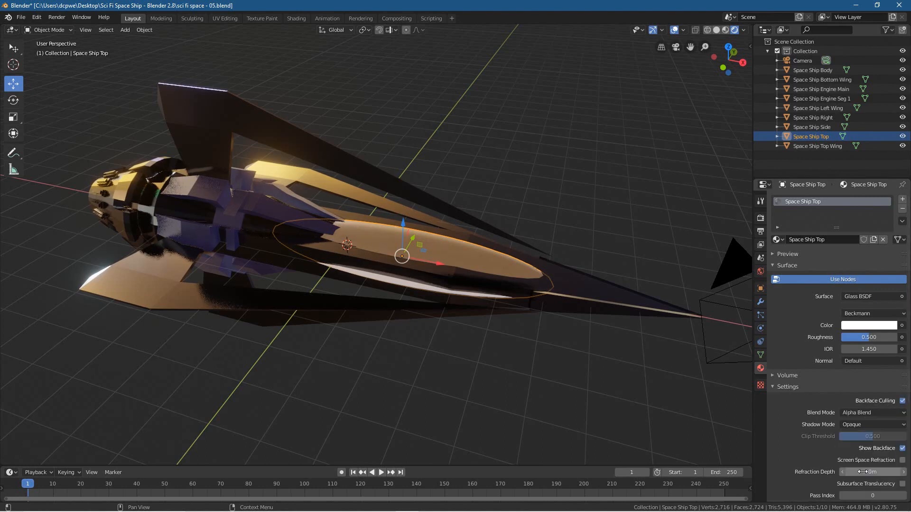
pyautogui.click(860, 426)
pyautogui.click(859, 435)
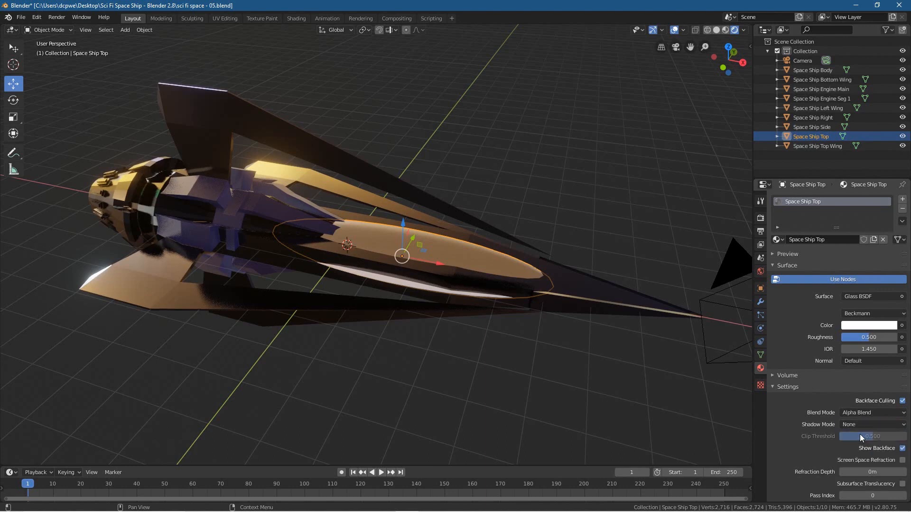
pyautogui.click(902, 461)
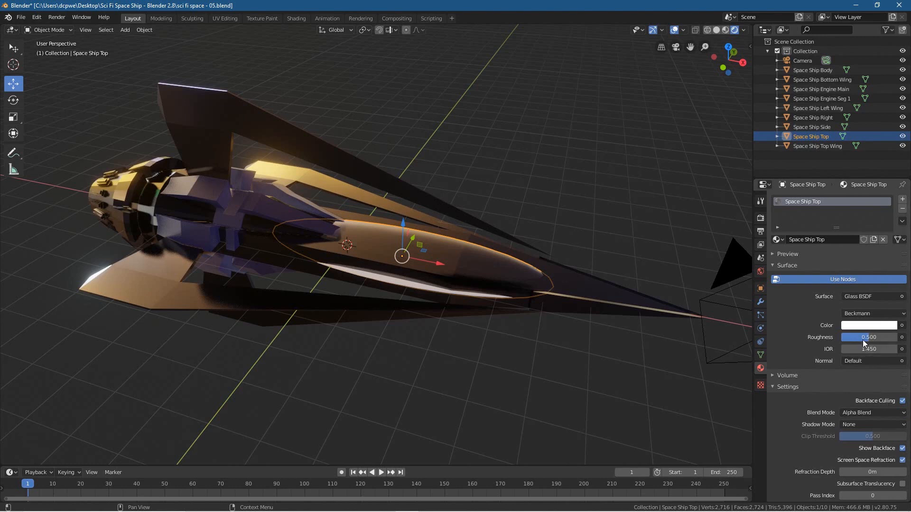
# Step: Hide the viewport overlays and set the Space Ship Top glass material's Roughness to 0.258 and IOR to 1.150
pyautogui.moveTo(869, 337)
pyautogui.mouseDown()
pyautogui.moveTo(842, 337)
pyautogui.moveTo(855, 337)
pyautogui.mouseUp()
pyautogui.moveTo(443, 345)
pyautogui.mouseDown(button='middle')
pyautogui.moveTo(460, 301)
pyautogui.moveTo(448, 307)
pyautogui.mouseUp(button='middle')
pyautogui.scroll(4, 460, 303)
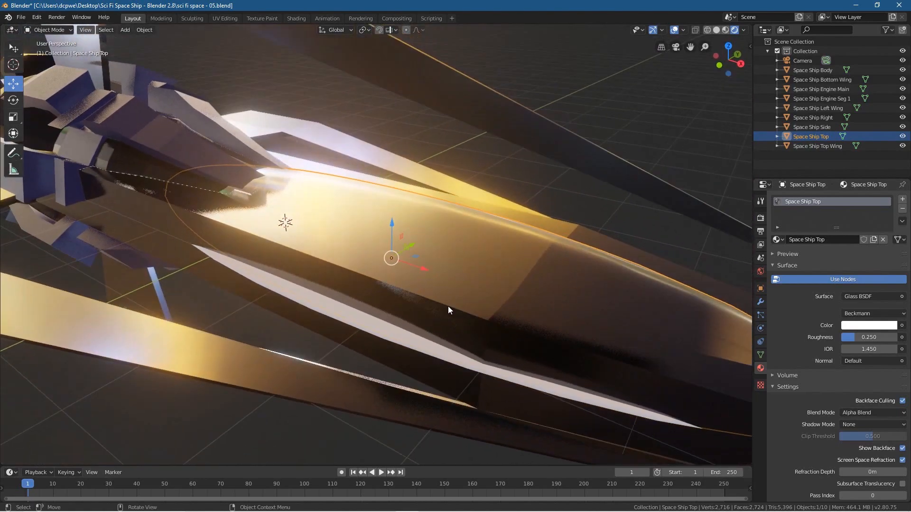
pyautogui.click(675, 30)
pyautogui.moveTo(462, 278)
pyautogui.mouseDown(button='middle')
pyautogui.moveTo(474, 272)
pyautogui.moveTo(450, 269)
pyautogui.moveTo(447, 278)
pyautogui.moveTo(512, 275)
pyautogui.moveTo(452, 278)
pyautogui.mouseUp(button='middle')
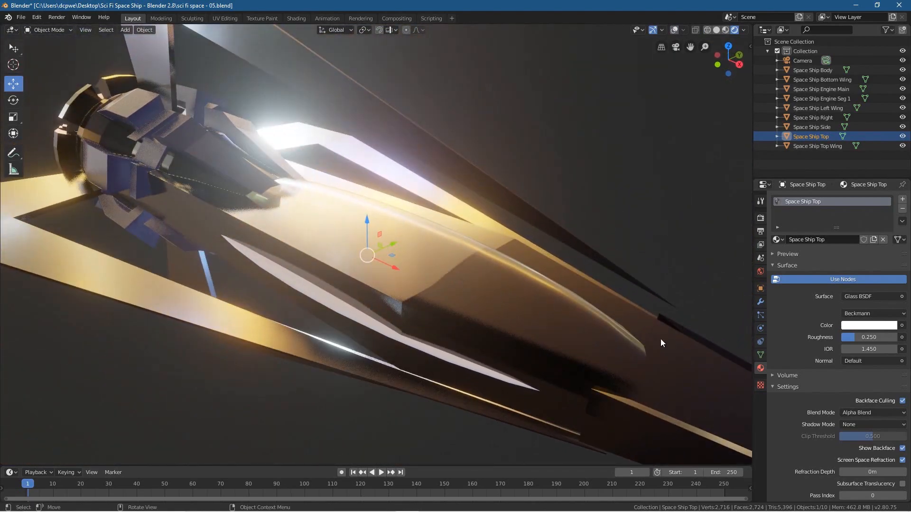
pyautogui.moveTo(855, 337); pyautogui.dragTo(823, 350)
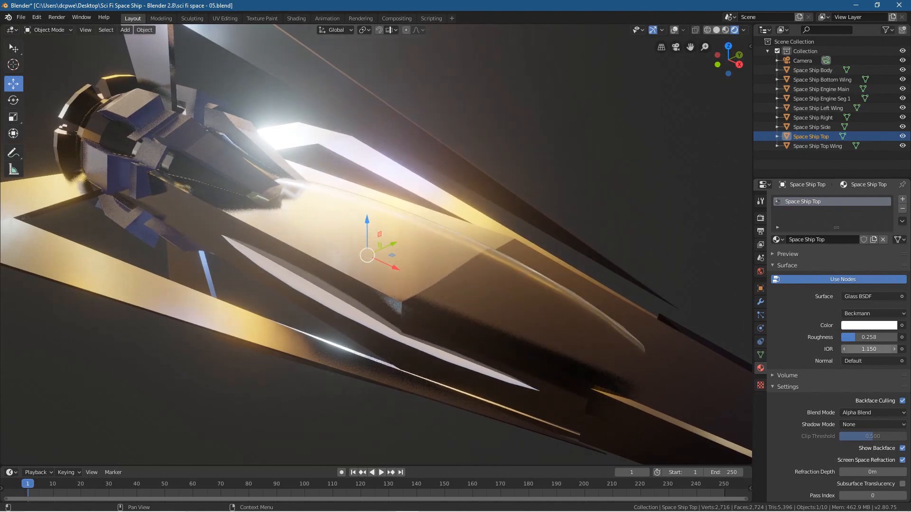
pyautogui.moveTo(642, 355); pyautogui.dragTo(565, 340, button='middle')
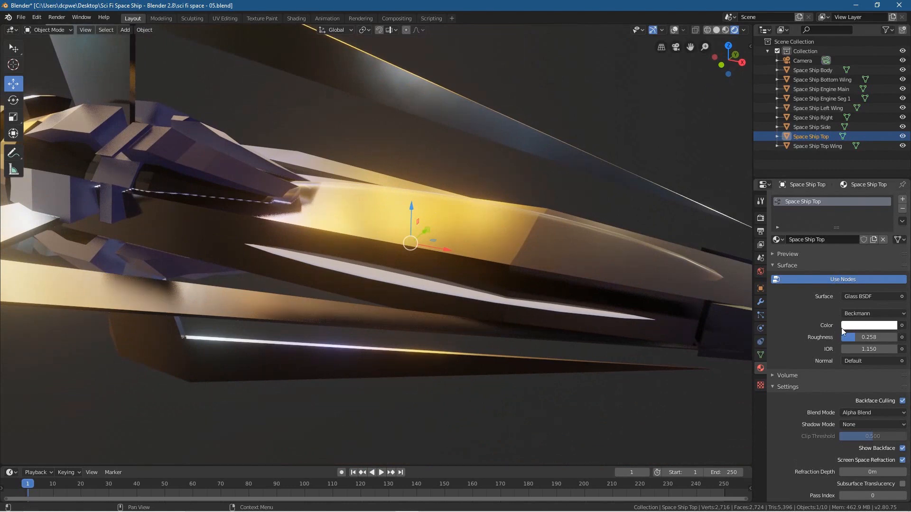
# Step: Try a fully saturated red as the Space Ship Top glass material's color
pyautogui.click(855, 326)
pyautogui.moveTo(853, 221)
pyautogui.mouseDown()
pyautogui.moveTo(814, 214)
pyautogui.moveTo(878, 207)
pyautogui.moveTo(850, 190)
pyautogui.moveTo(879, 240)
pyautogui.moveTo(855, 258)
pyautogui.mouseUp()
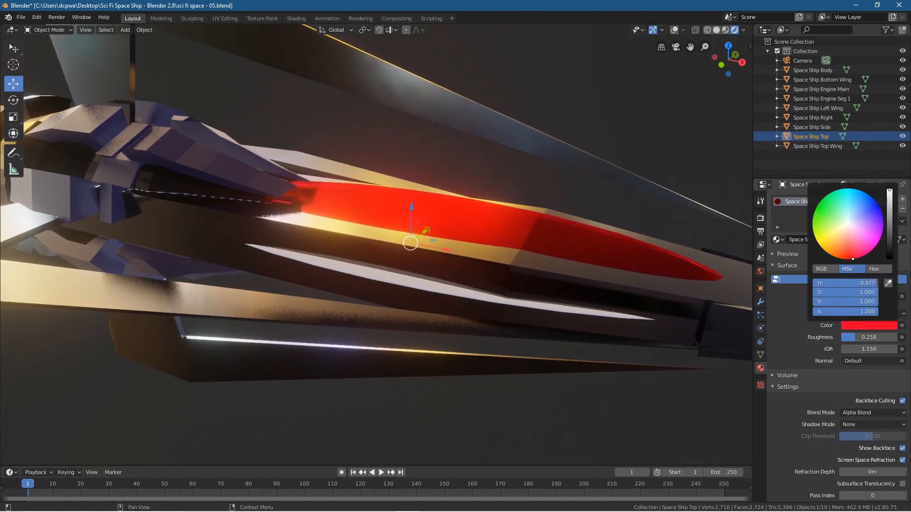
pyautogui.scroll(-6, 446, 301)
pyautogui.moveTo(453, 314)
pyautogui.mouseDown(button='middle')
pyautogui.moveTo(400, 318)
pyautogui.moveTo(474, 337)
pyautogui.moveTo(460, 351)
pyautogui.moveTo(427, 309)
pyautogui.moveTo(454, 311)
pyautogui.mouseUp(button='middle')
pyautogui.scroll(4, 460, 287)
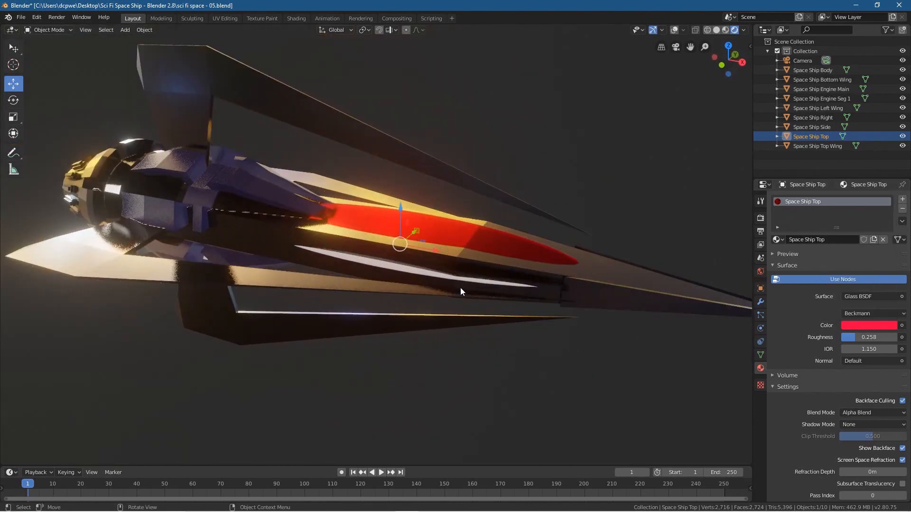
# Step: Set the Space Ship Top glass material's color to orange with hue 0.061, saturation 1 and value 1
pyautogui.click(870, 328)
pyautogui.moveTo(879, 241); pyautogui.dragTo(826, 252)
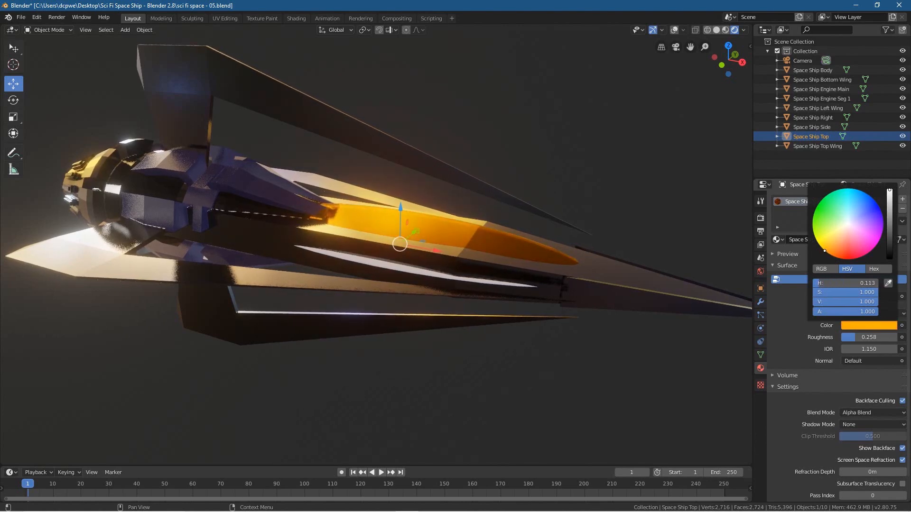
pyautogui.moveTo(825, 251); pyautogui.dragTo(834, 256)
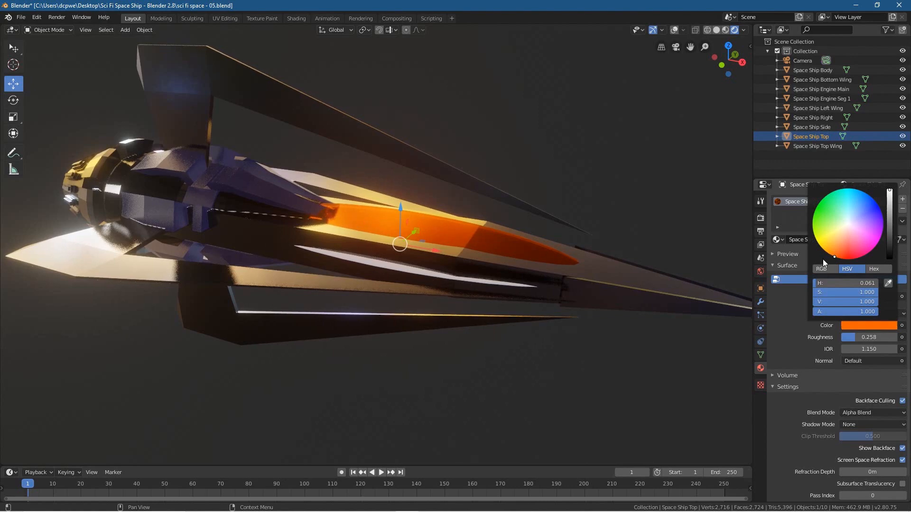
# Step: Raise the Space Ship Top glass material's Roughness to 0.325
pyautogui.moveTo(516, 313); pyautogui.dragTo(434, 297, button='middle')
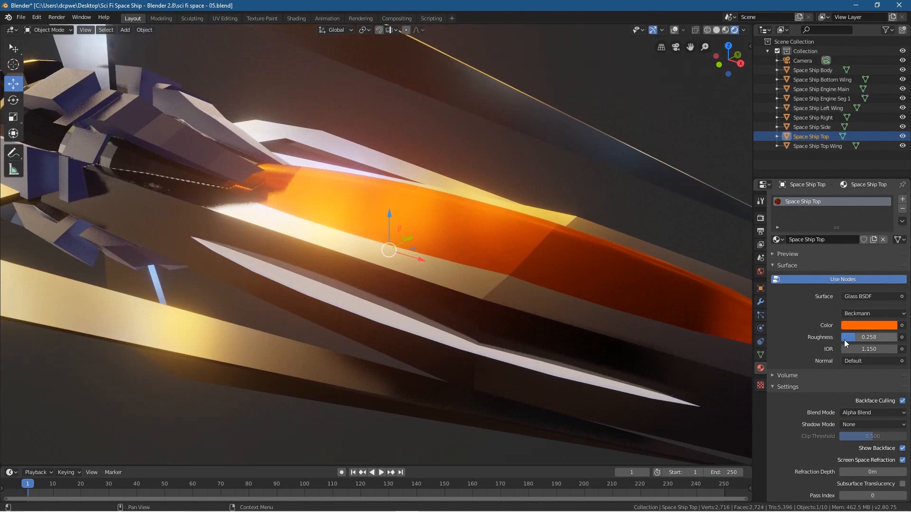
pyautogui.moveTo(852, 337)
pyautogui.mouseDown()
pyautogui.moveTo(837, 337)
pyautogui.moveTo(886, 337)
pyautogui.moveTo(844, 337)
pyautogui.moveTo(857, 337)
pyautogui.mouseUp()
pyautogui.scroll(3, 295, 169)
pyautogui.moveTo(238, 155); pyautogui.dragTo(185, 136, button='middle')
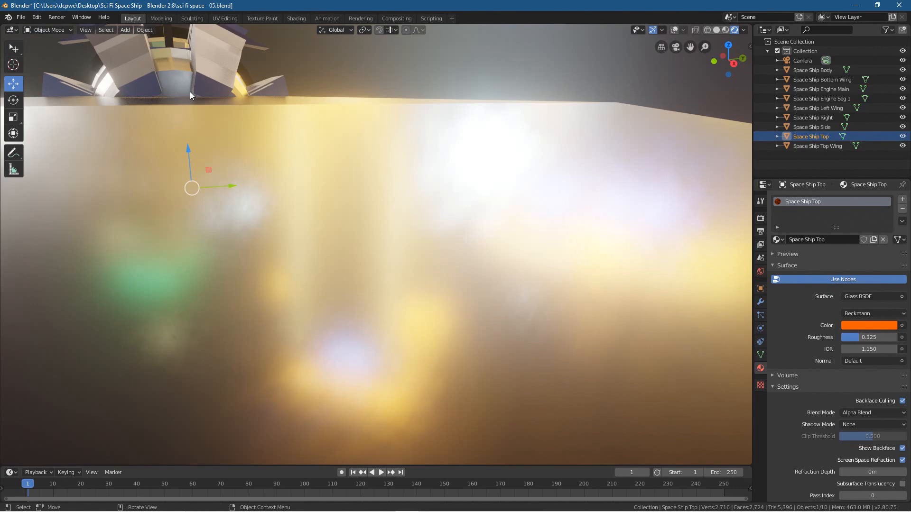
# Step: Set the Space Ship Top glass material's IOR to 1.050 and its Roughness to 0.167
pyautogui.moveTo(215, 85); pyautogui.dragTo(116, 135, button='middle')
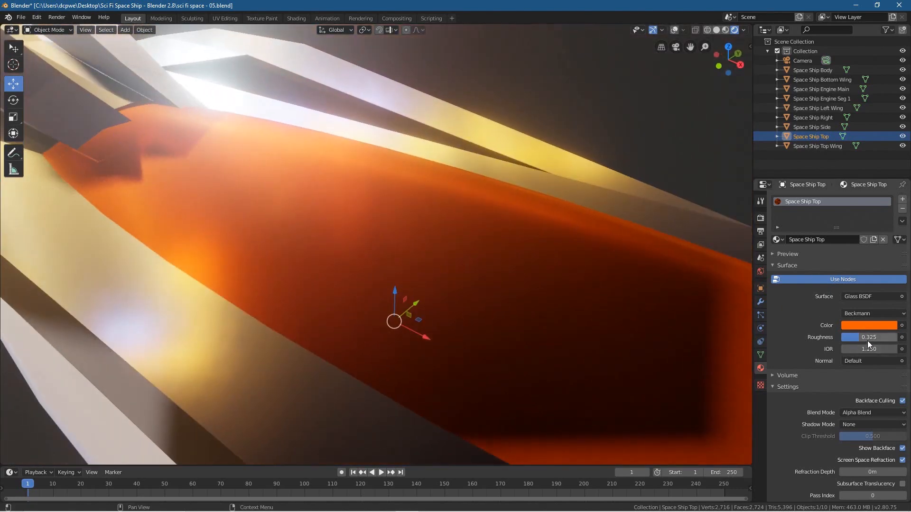
pyautogui.moveTo(860, 350); pyautogui.dragTo(841, 349)
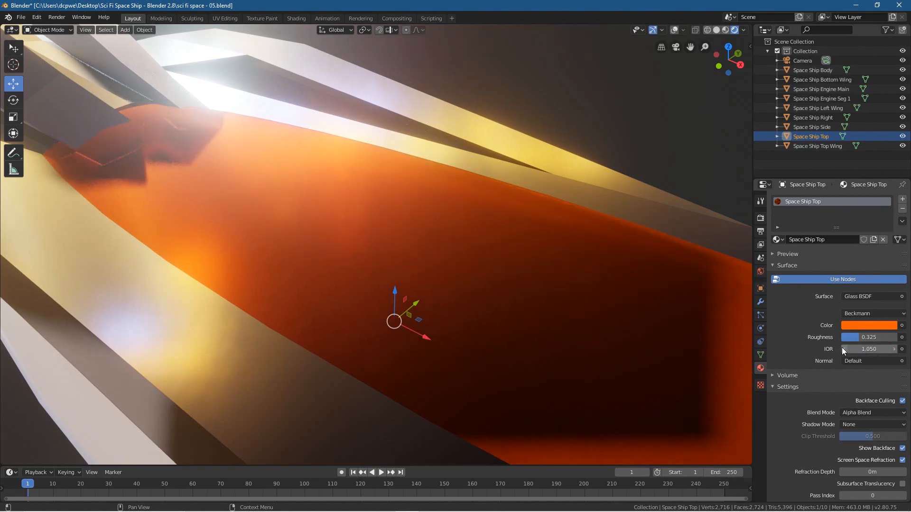
pyautogui.click(894, 350)
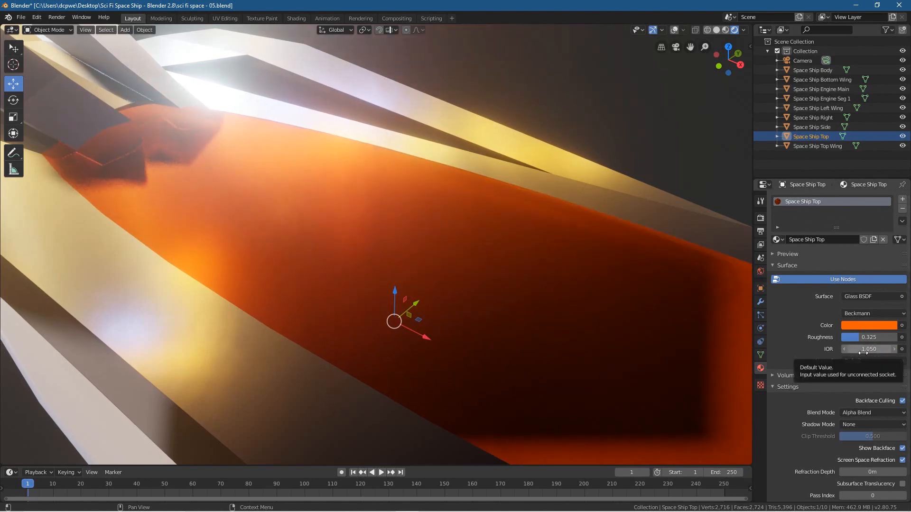
pyautogui.moveTo(860, 338)
pyautogui.mouseDown()
pyautogui.moveTo(842, 339)
pyautogui.moveTo(850, 339)
pyautogui.mouseUp()
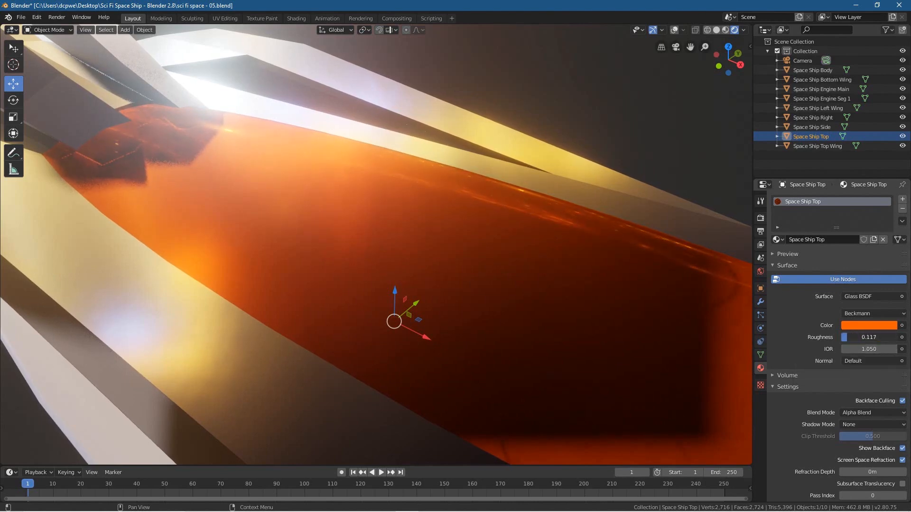
pyautogui.moveTo(546, 298); pyautogui.dragTo(325, 273, button='middle')
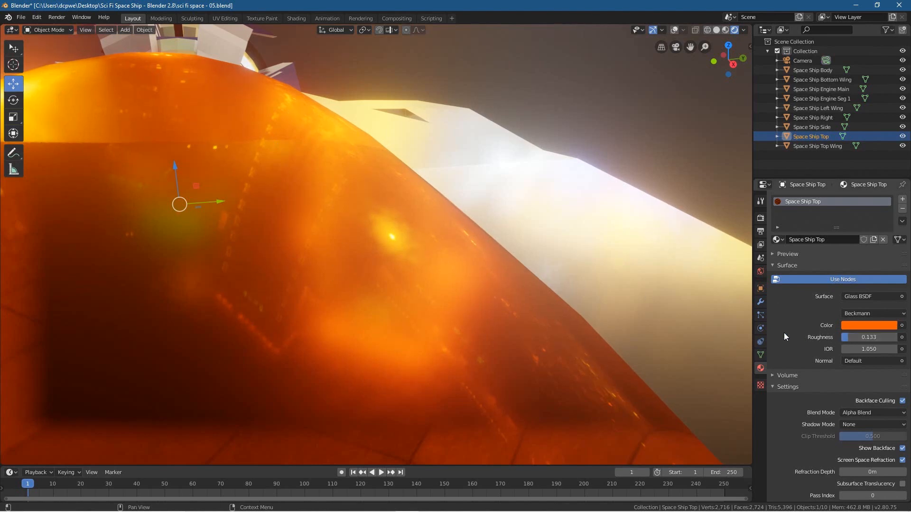
pyautogui.moveTo(869, 337); pyautogui.dragTo(875, 337)
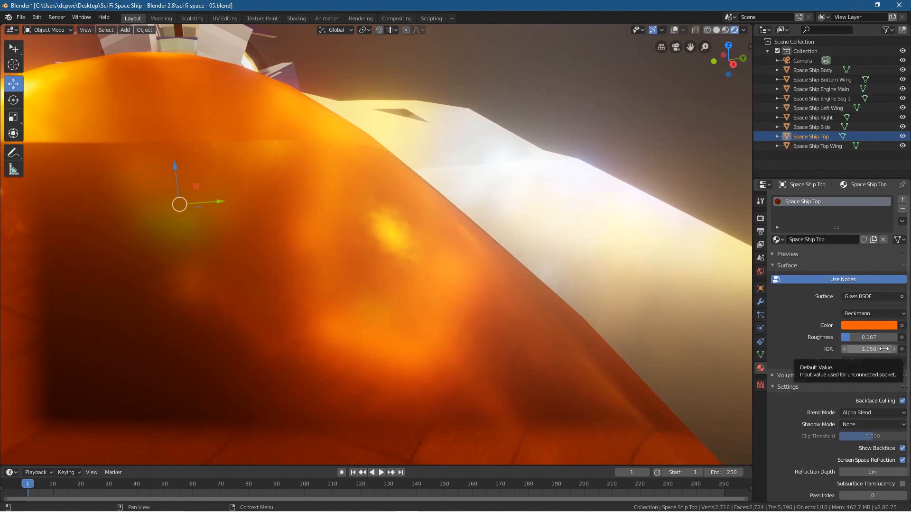
# Step: Add a new material to the Space Ship Side object and name it Space Ship Side
pyautogui.moveTo(242, 264); pyautogui.dragTo(383, 273, button='middle')
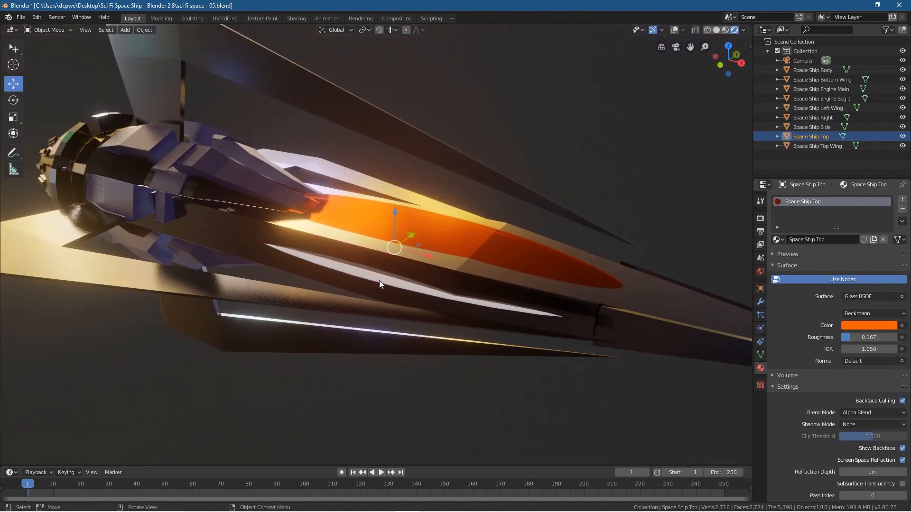
pyautogui.click(380, 280)
pyautogui.click(817, 130)
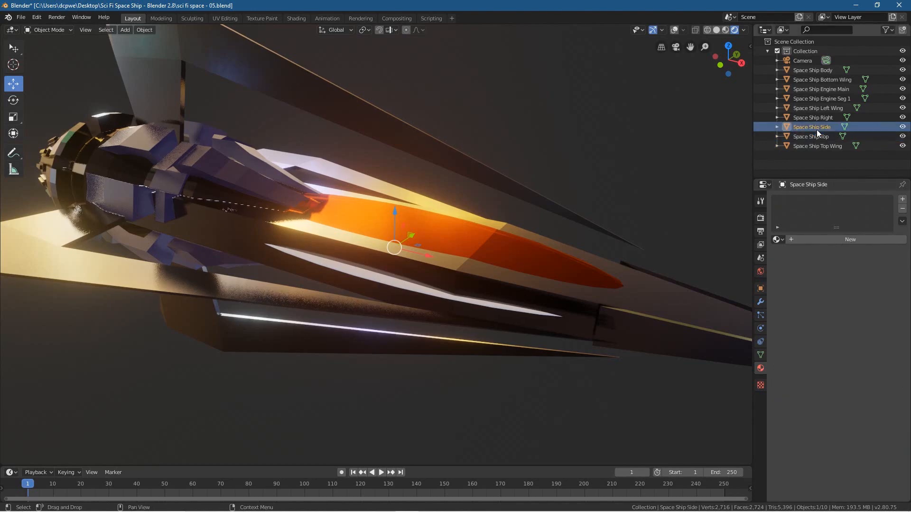
pyautogui.doubleClick(816, 128)
pyautogui.hotkey('ctrl', 'c')
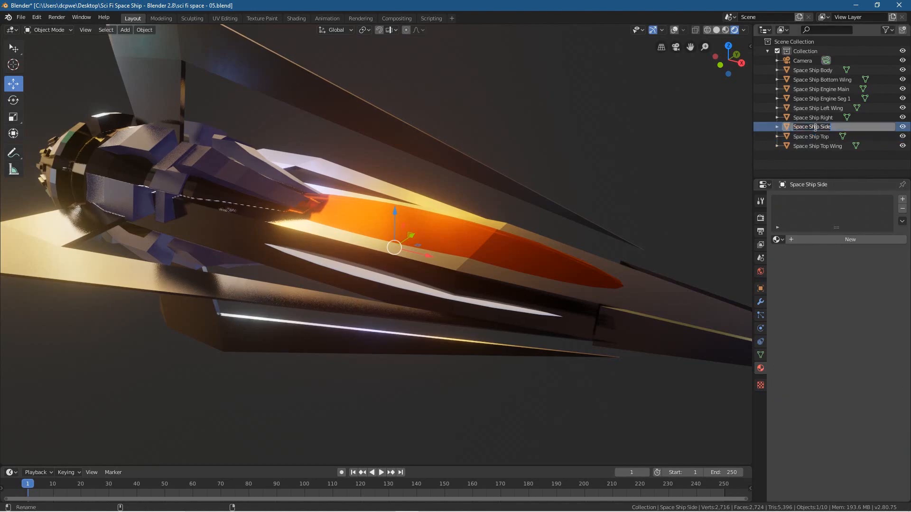
pyautogui.press('Return')
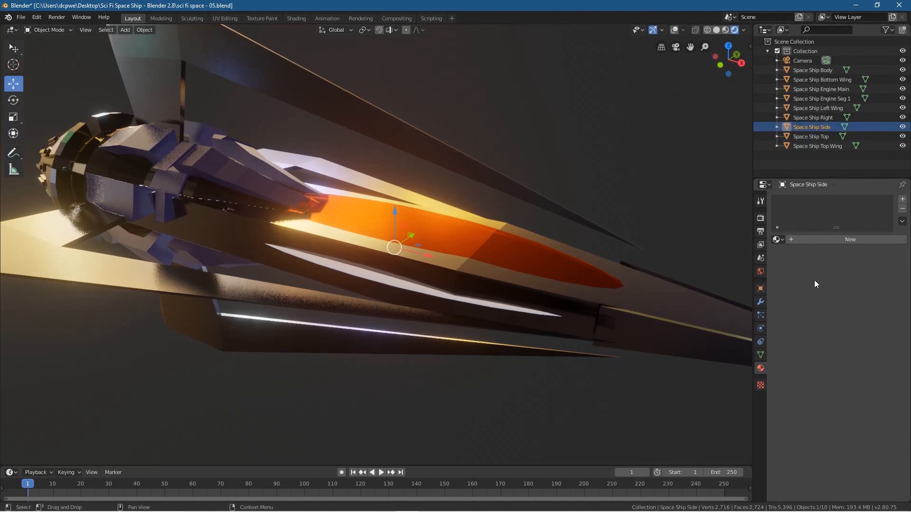
pyautogui.click(847, 240)
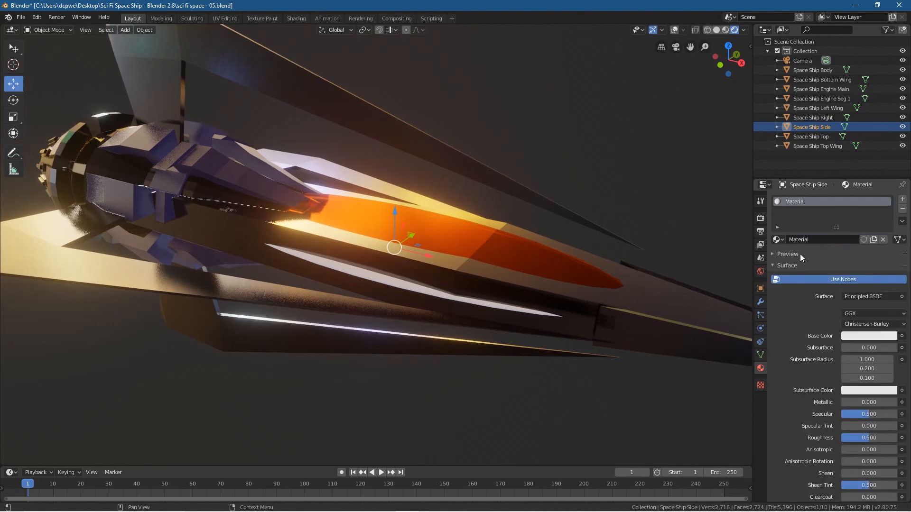
pyautogui.hotkey('ctrl', 'v')
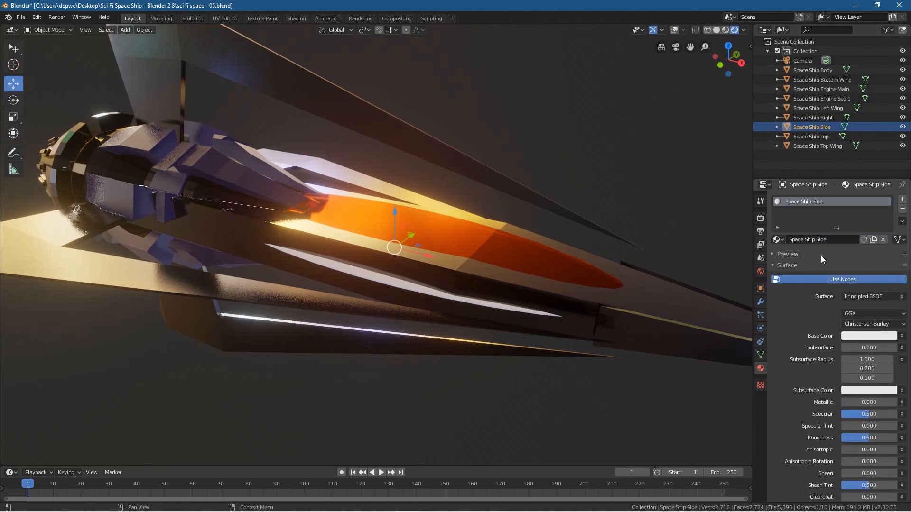
# Step: Make the Space Ship Side material an Emission shader in fully saturated orange, hue about 0.054, with a strength of 10
pyautogui.click(859, 296)
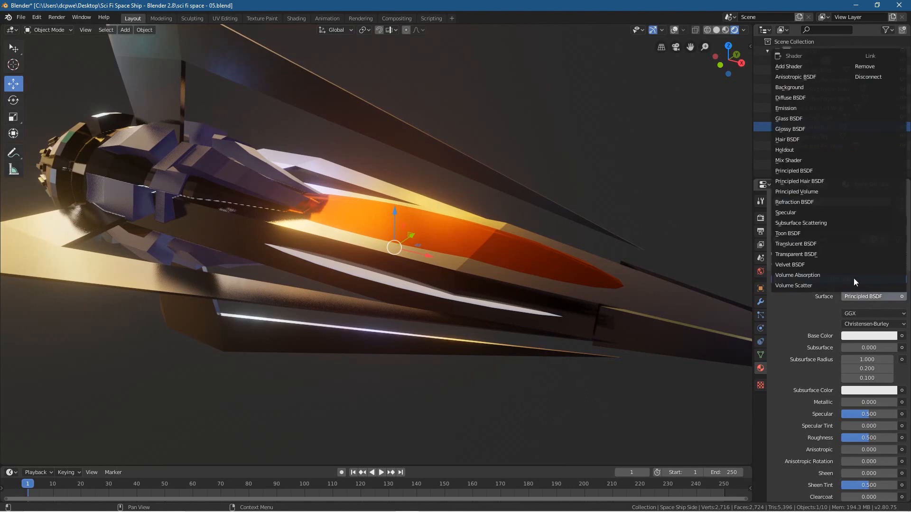
pyautogui.click(791, 107)
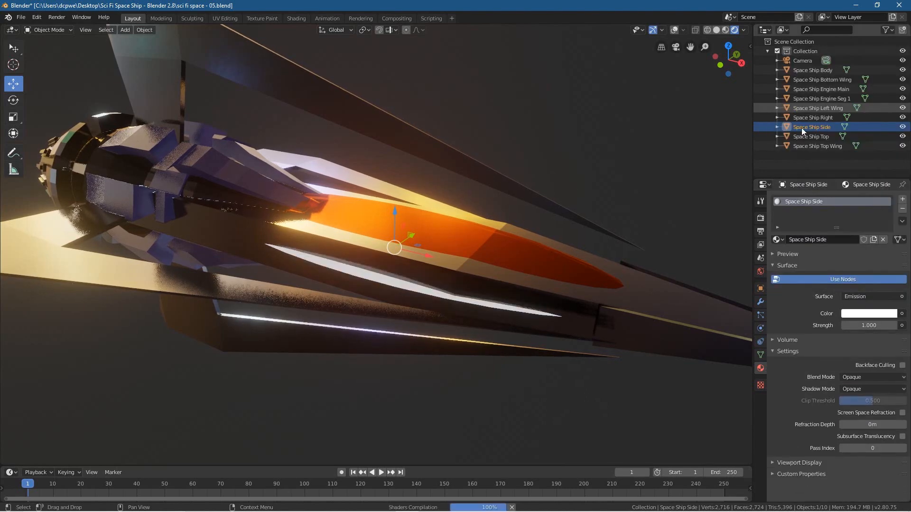
pyautogui.click(857, 315)
pyautogui.moveTo(850, 218); pyautogui.dragTo(839, 247)
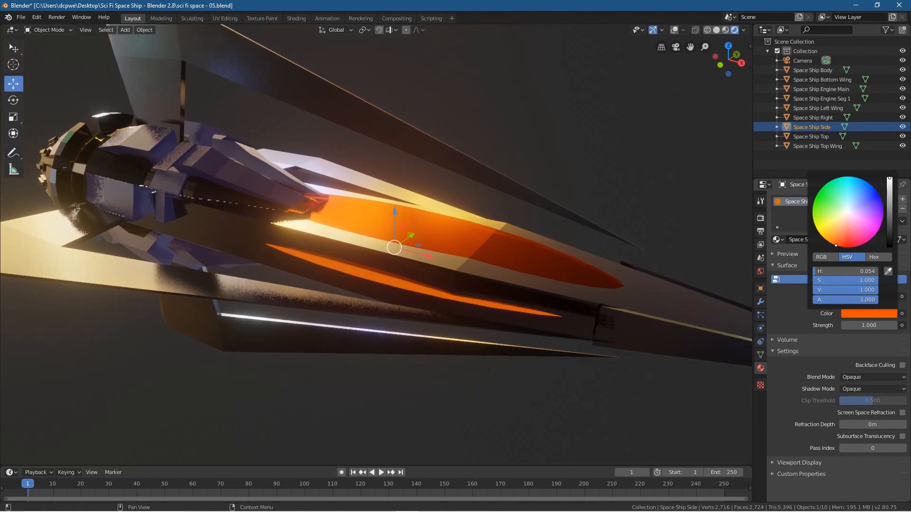
pyautogui.click(869, 326)
pyautogui.write('10')
pyautogui.press('Return')
# Step: Select the Space Ship Engine Main object and enter Edit Mode on it
pyautogui.moveTo(537, 383)
pyautogui.mouseDown(button='middle')
pyautogui.moveTo(372, 383)
pyautogui.moveTo(560, 370)
pyautogui.moveTo(492, 367)
pyautogui.moveTo(545, 374)
pyautogui.mouseUp(button='middle')
pyautogui.scroll(-4, 560, 369)
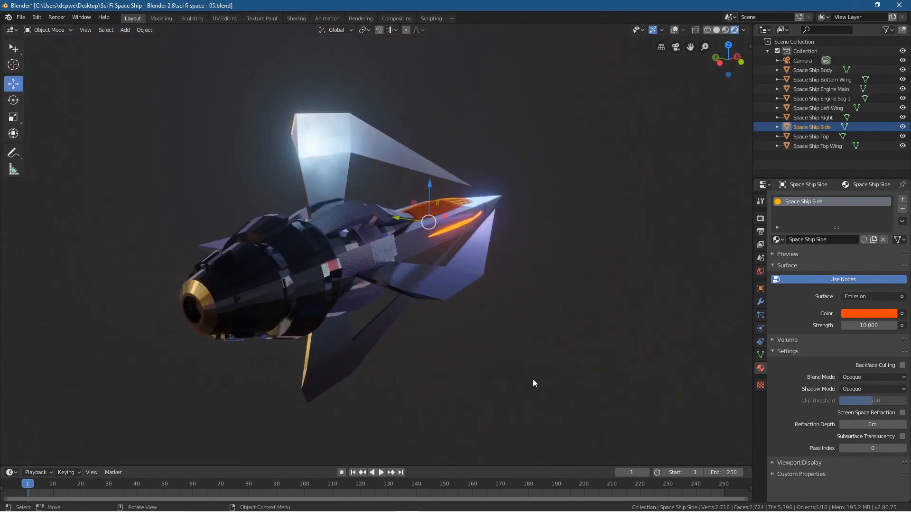
pyautogui.click(295, 289)
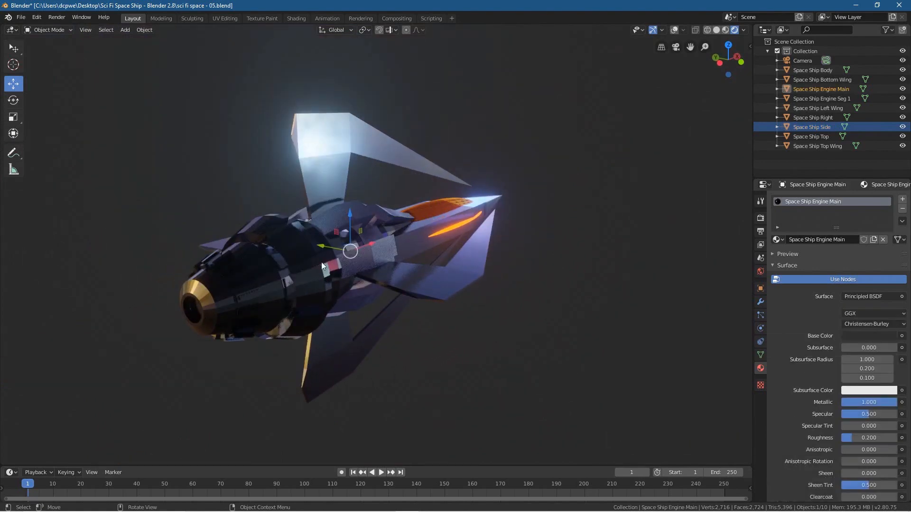
pyautogui.click(826, 90)
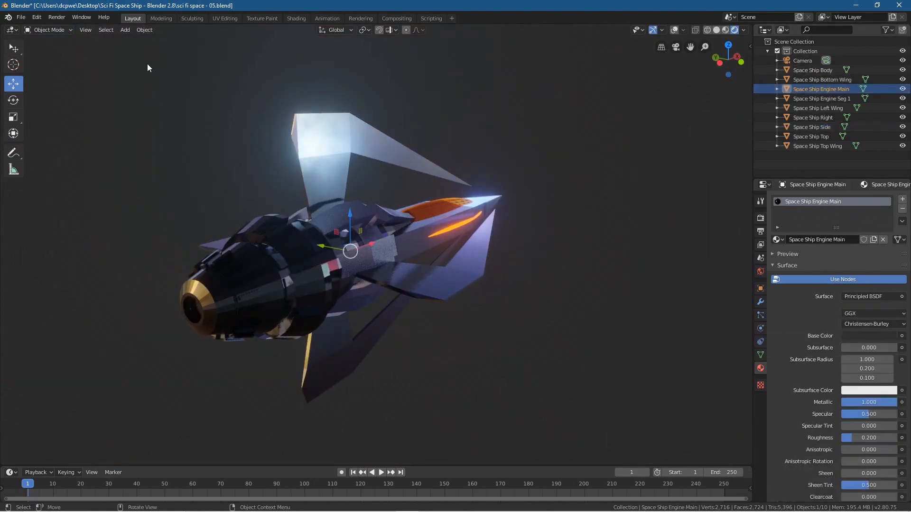
pyautogui.click(46, 31)
pyautogui.click(46, 48)
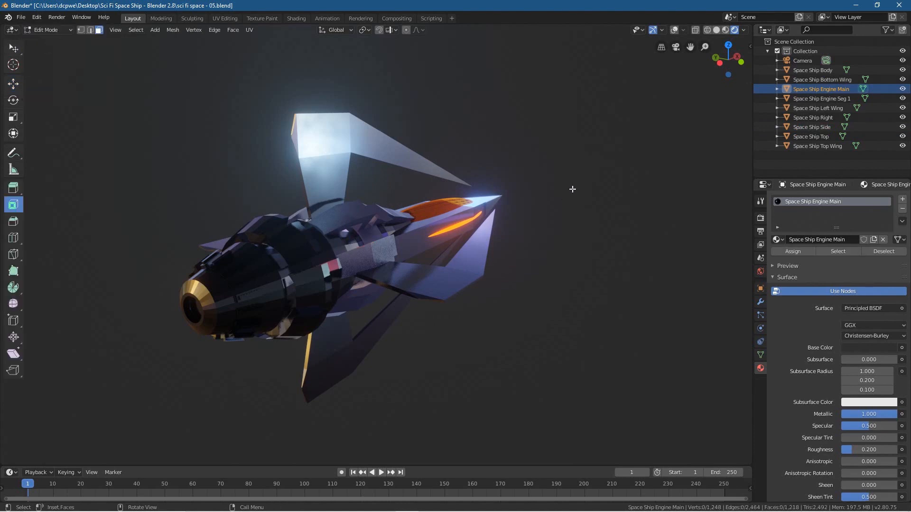
# Step: Switch to solid shading with overlays shown and select the round end face inside the engine nozzle
pyautogui.moveTo(560, 256); pyautogui.dragTo(589, 266, button='middle')
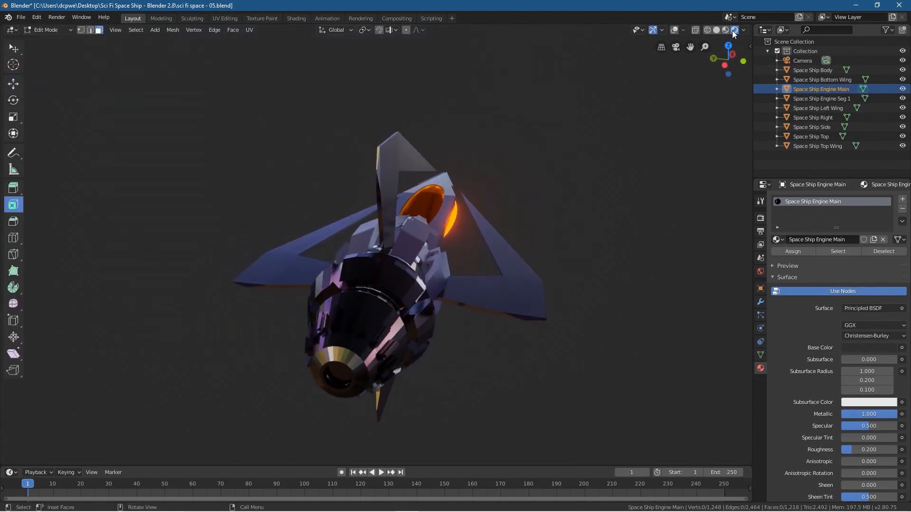
pyautogui.click(726, 30)
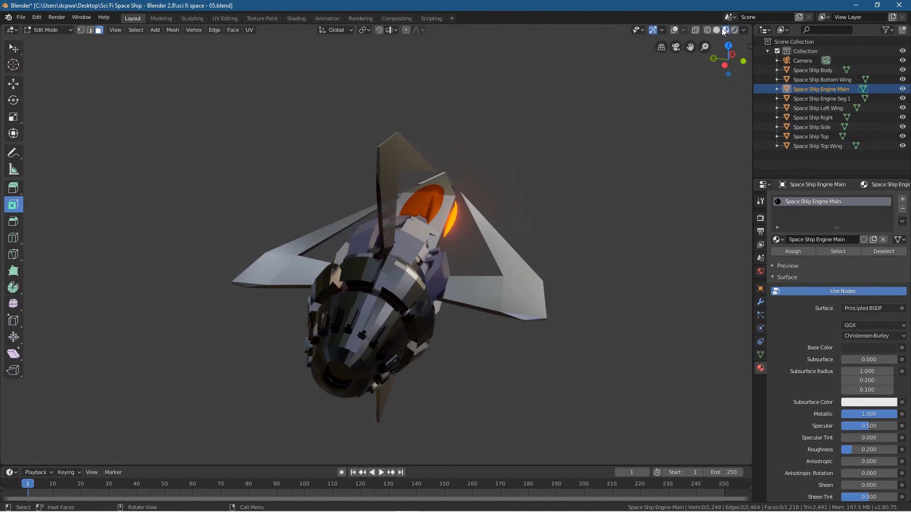
pyautogui.click(716, 30)
pyautogui.moveTo(454, 376)
pyautogui.mouseDown(button='middle')
pyautogui.moveTo(430, 370)
pyautogui.moveTo(498, 382)
pyautogui.moveTo(451, 377)
pyautogui.mouseUp(button='middle')
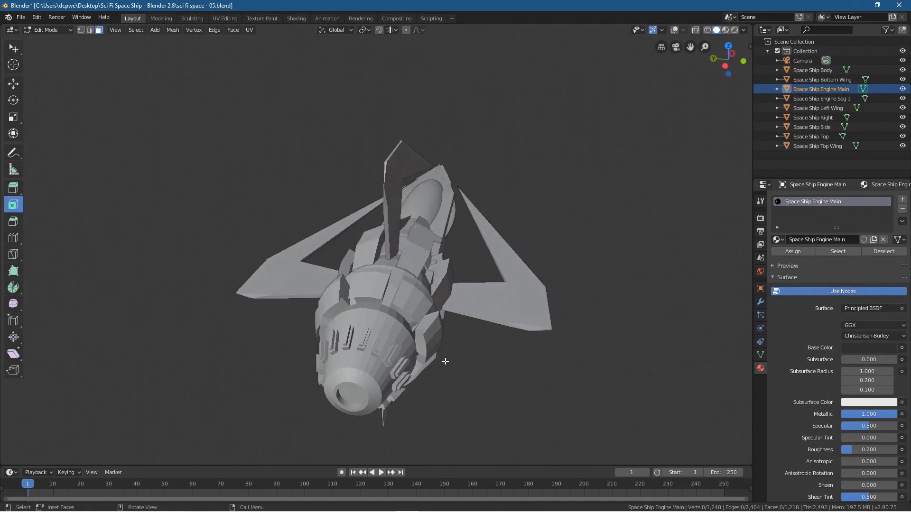
pyautogui.moveTo(415, 343); pyautogui.dragTo(381, 316, button='middle')
pyautogui.click(394, 299)
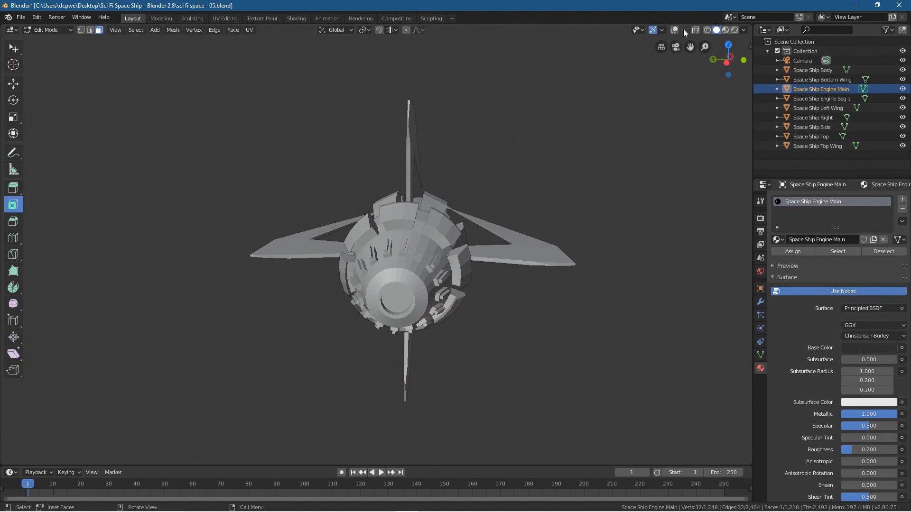
pyautogui.click(675, 30)
pyautogui.click(484, 335)
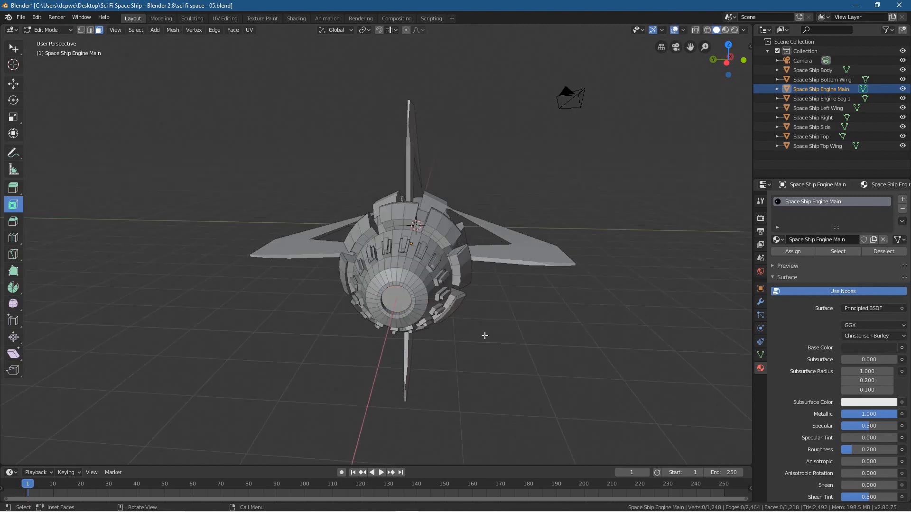
pyautogui.click(394, 298)
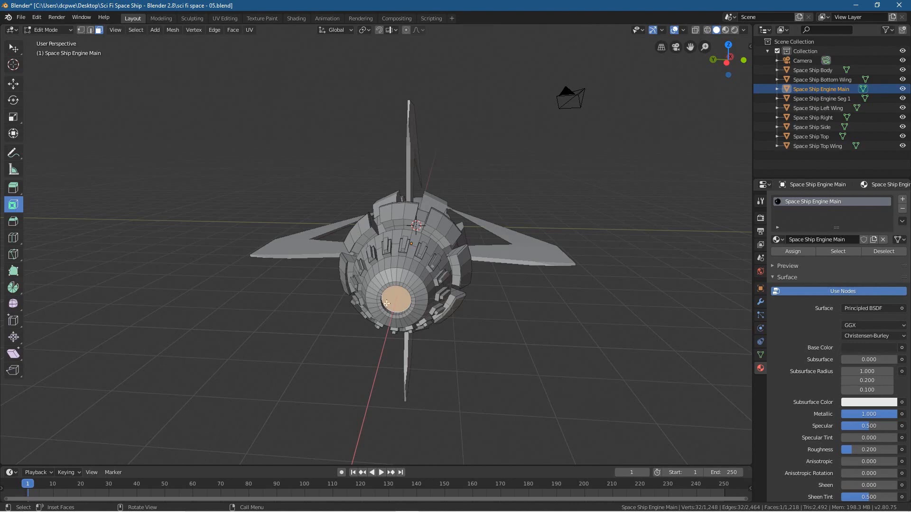
# Step: Add a second material slot with the Space Ship Side material to the engine and assign it to the selected nozzle face
pyautogui.scroll(3, 411, 288)
pyautogui.moveTo(421, 347); pyautogui.dragTo(425, 334, button='middle')
pyautogui.moveTo(468, 214); pyautogui.dragTo(400, 359, button='middle')
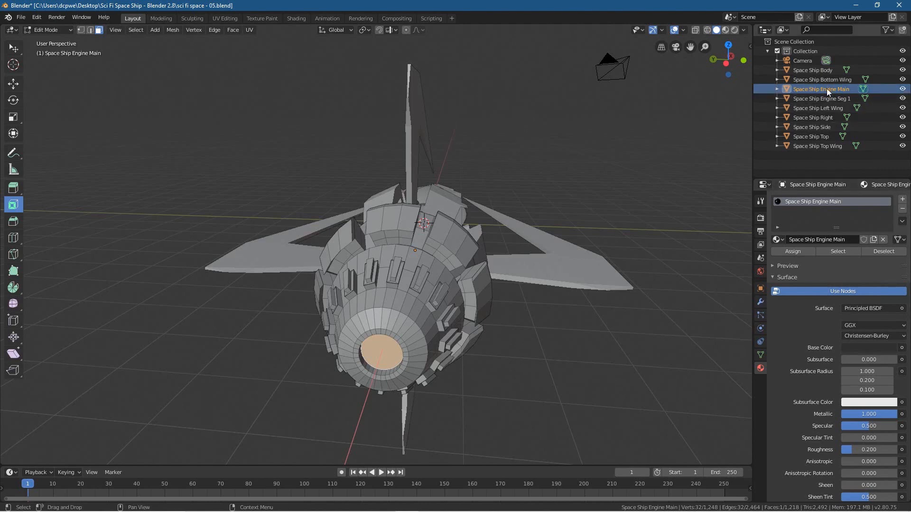
pyautogui.click(902, 202)
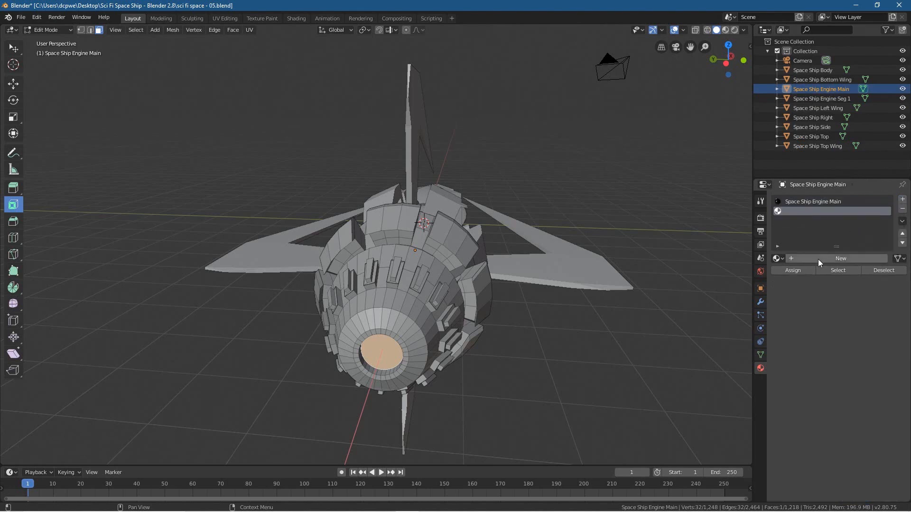
pyautogui.click(778, 259)
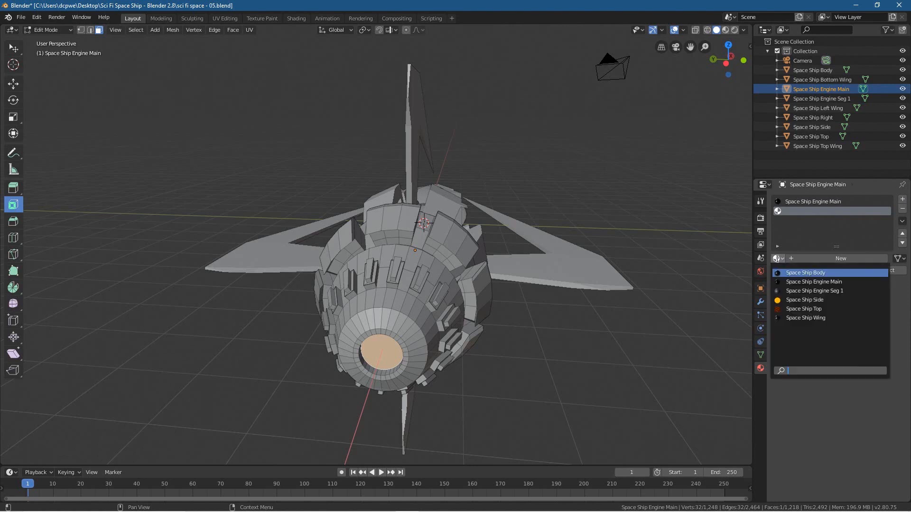
pyautogui.click(798, 301)
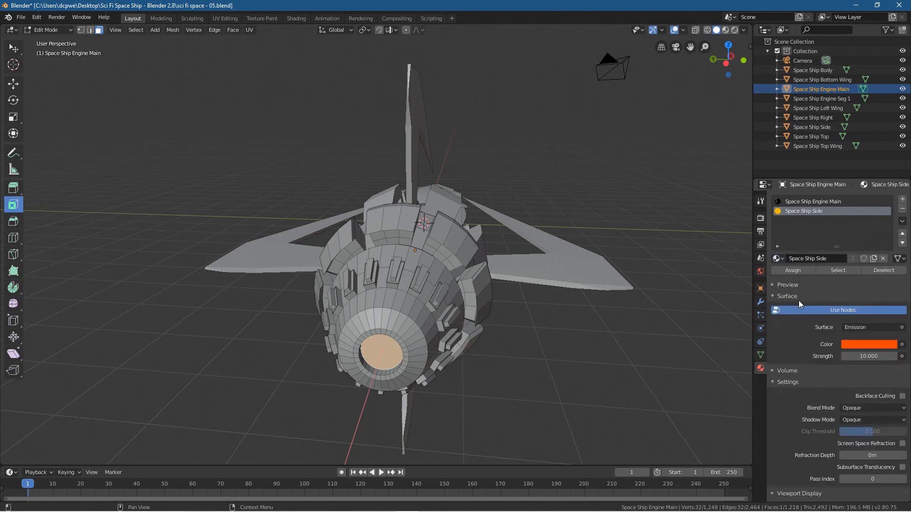
pyautogui.click(793, 271)
# Step: Examine the engine nozzle's glow from several angles in rendered shading and compare it with the solid view
pyautogui.click(734, 30)
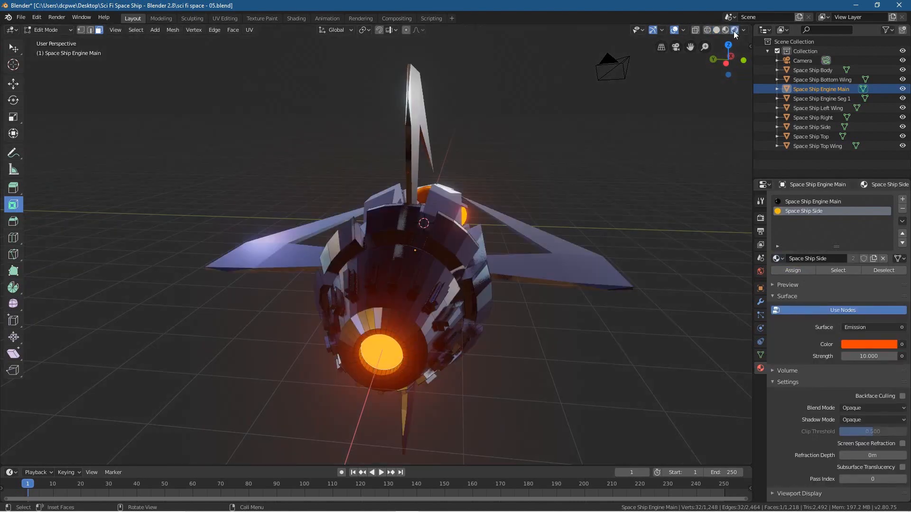
pyautogui.moveTo(472, 360)
pyautogui.mouseDown(button='middle')
pyautogui.moveTo(440, 348)
pyautogui.moveTo(555, 358)
pyautogui.moveTo(465, 345)
pyautogui.moveTo(427, 352)
pyautogui.moveTo(464, 353)
pyautogui.moveTo(364, 305)
pyautogui.mouseUp(button='middle')
pyautogui.moveTo(443, 397); pyautogui.dragTo(482, 397, button='middle')
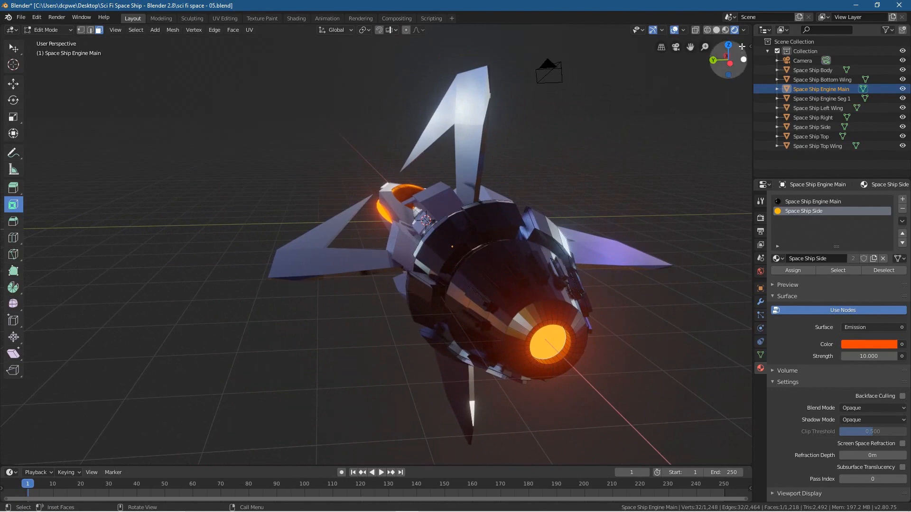
pyautogui.moveTo(498, 142); pyautogui.dragTo(411, 151, button='middle')
pyautogui.moveTo(530, 317); pyautogui.dragTo(490, 315, button='middle')
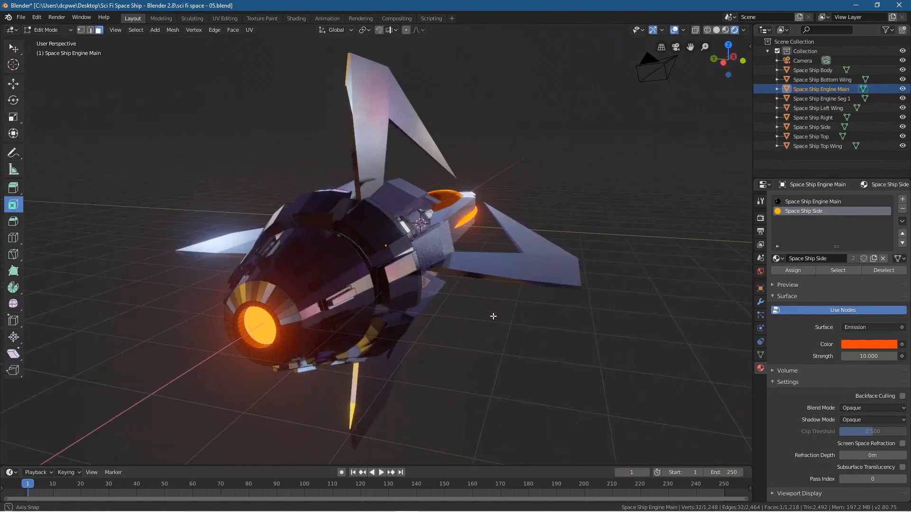
pyautogui.click(716, 30)
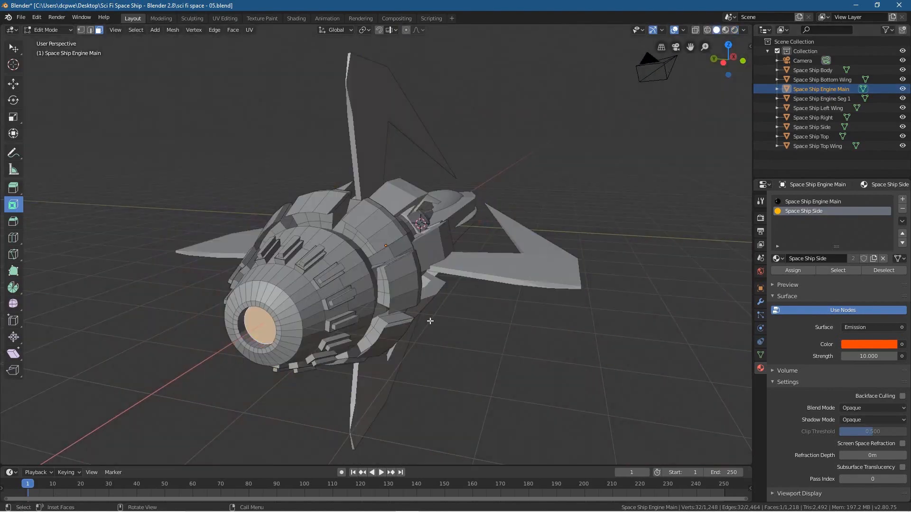
pyautogui.moveTo(418, 238); pyautogui.dragTo(374, 237, button='middle')
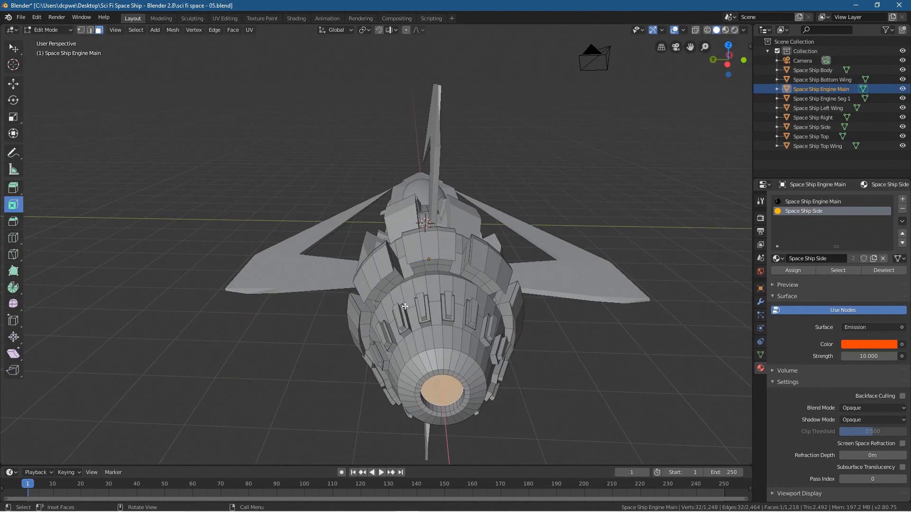
pyautogui.click(734, 30)
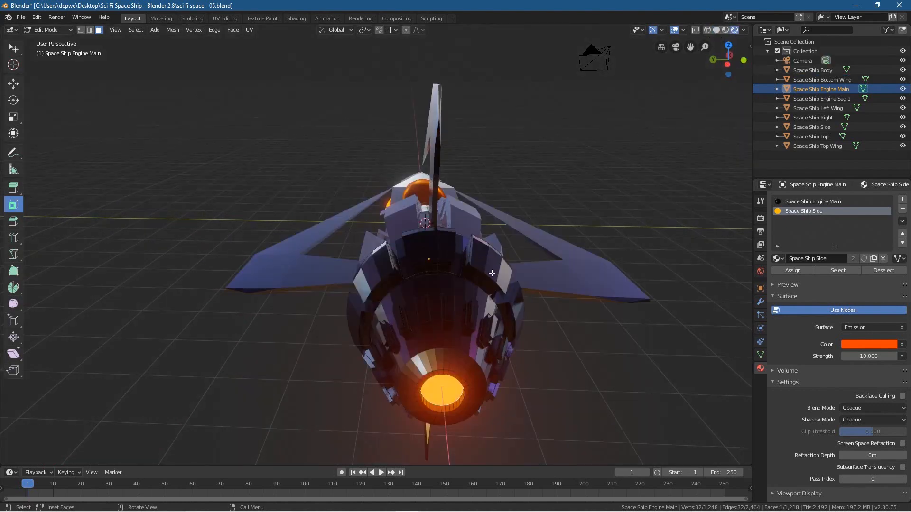
# Step: Return to solid shading, select the outer face of the topmost raised block on the engine, and activate the Select tool
pyautogui.click(716, 30)
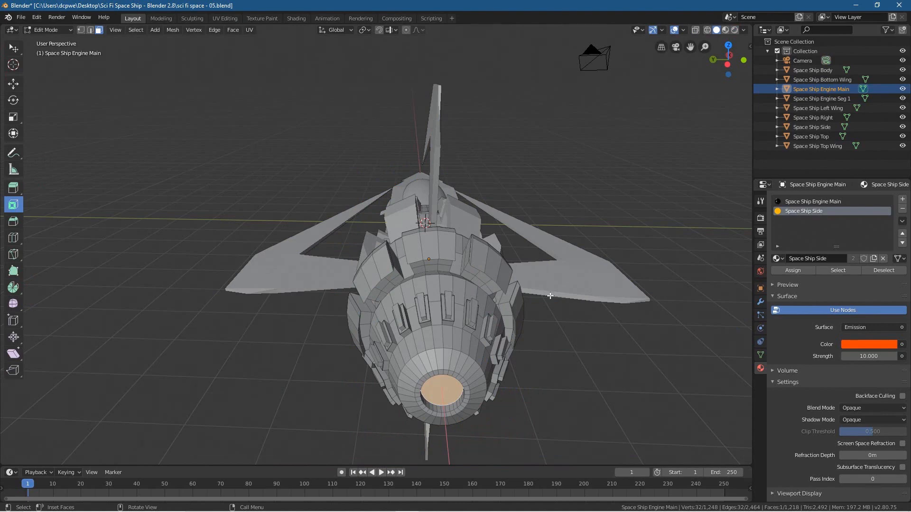
pyautogui.moveTo(403, 338); pyautogui.dragTo(549, 332, button='middle')
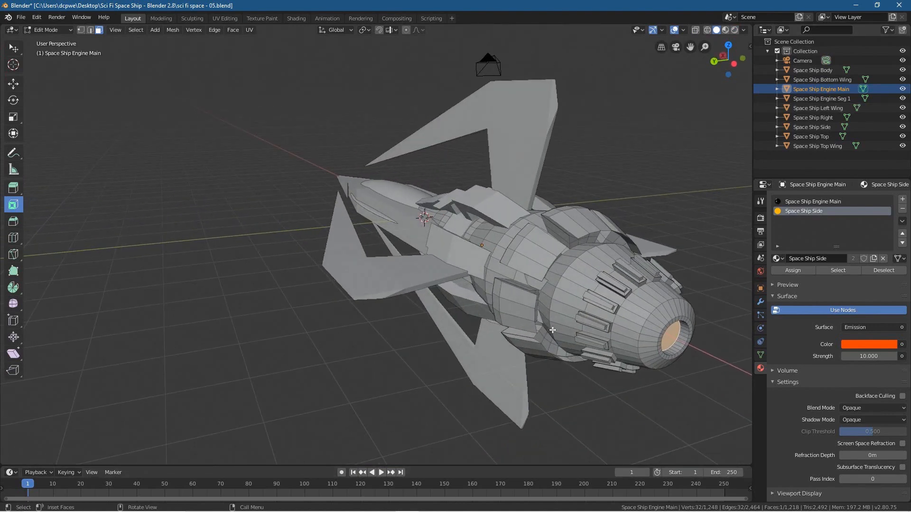
pyautogui.moveTo(601, 294); pyautogui.dragTo(564, 294, button='middle')
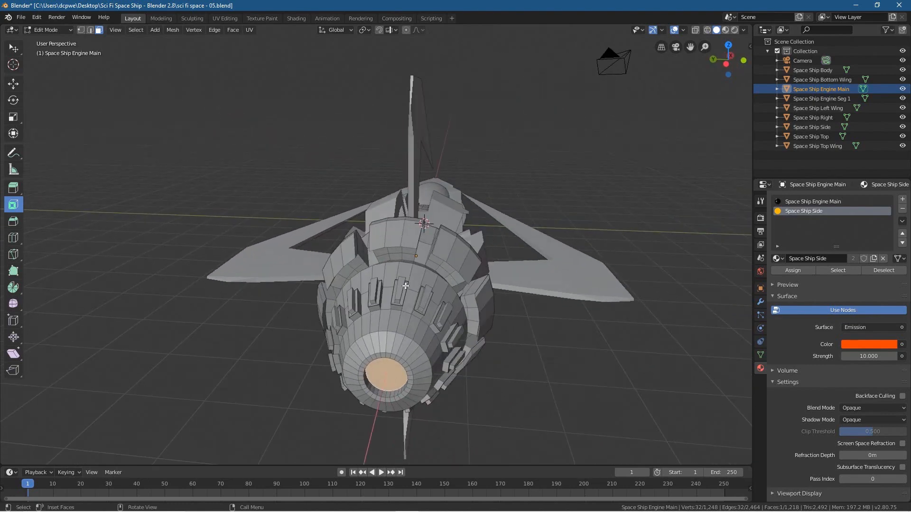
pyautogui.scroll(3, 406, 286)
pyautogui.keyDown('shift'); pyautogui.moveTo(407, 340); pyautogui.dragTo(419, 302, button='middle'); pyautogui.keyUp('shift')
pyautogui.scroll(-6, 405, 240)
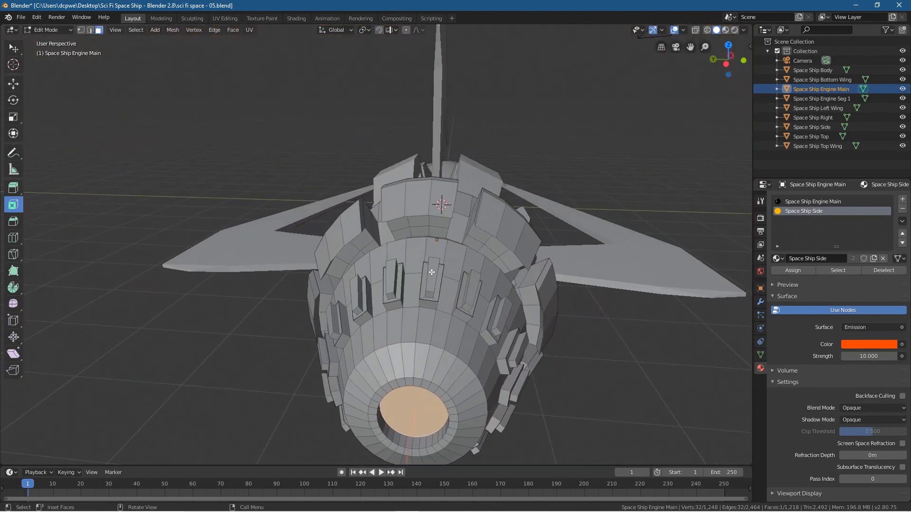
pyautogui.click(433, 274)
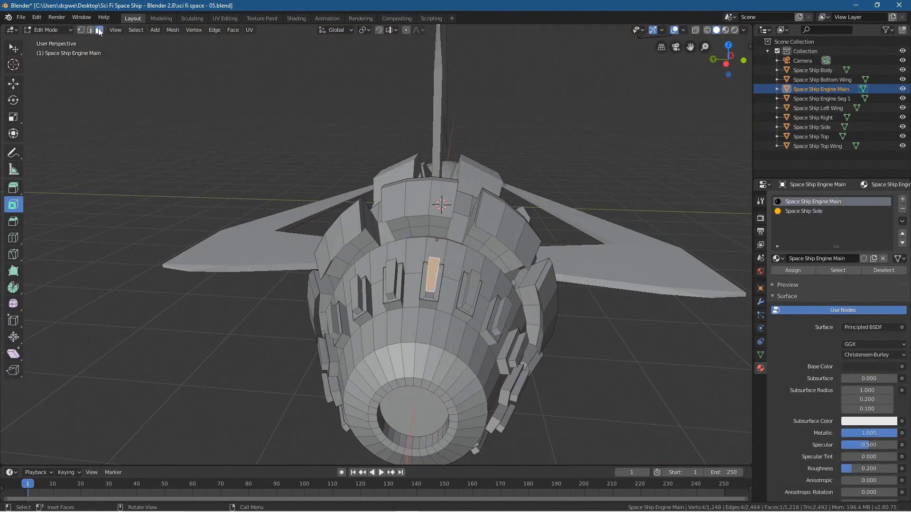
pyautogui.click(15, 54)
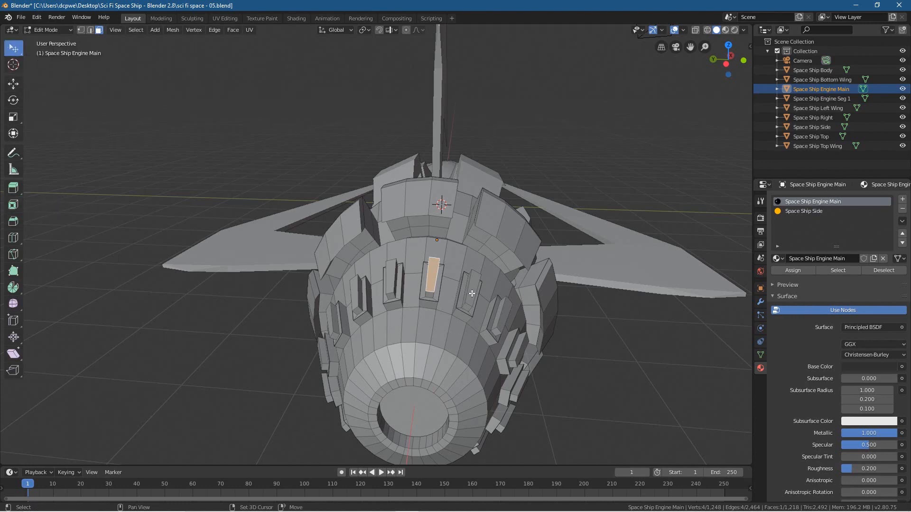
# Step: Add the outer faces of the neighbouring raised blocks across the engine's top and down one side to the selection
pyautogui.keyDown('shift'); pyautogui.click(486, 314); pyautogui.keyUp('shift')
pyautogui.keyDown('shift'); pyautogui.click(503, 317); pyautogui.keyUp('shift')
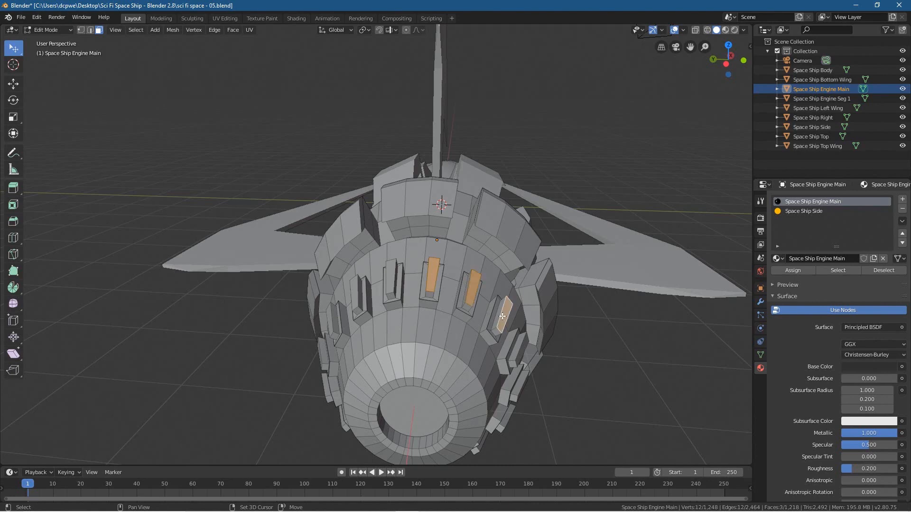
pyautogui.keyDown('shift'); pyautogui.click(387, 273); pyautogui.keyUp('shift')
pyautogui.keyDown('shift'); pyautogui.click(358, 289); pyautogui.keyUp('shift')
pyautogui.moveTo(358, 289); pyautogui.dragTo(515, 259, button='middle')
pyautogui.keyDown('shift'); pyautogui.click(532, 226); pyautogui.keyUp('shift')
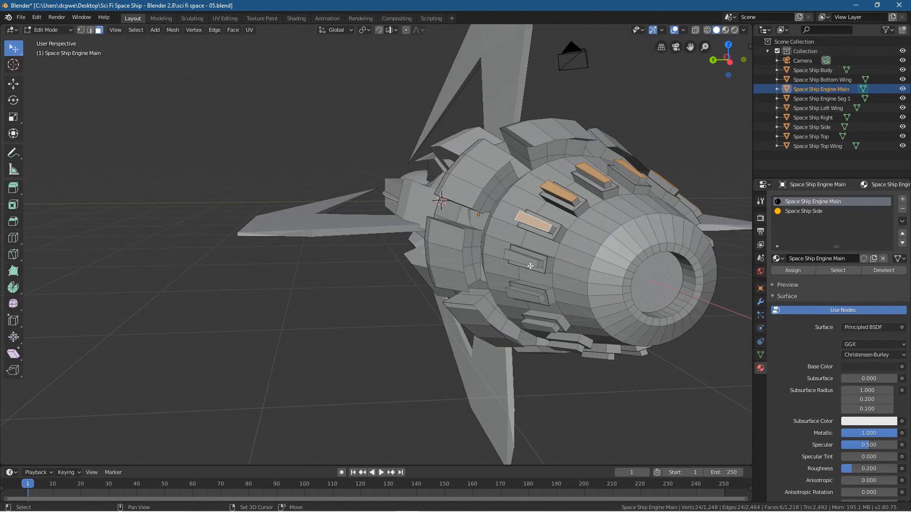
pyautogui.keyDown('shift'); pyautogui.click(530, 263); pyautogui.keyUp('shift')
pyautogui.keyDown('shift'); pyautogui.click(526, 296); pyautogui.keyUp('shift')
# Step: Extend the face selection to the next four raised blocks around the engine's underside
pyautogui.moveTo(526, 296); pyautogui.dragTo(492, 168, button='middle')
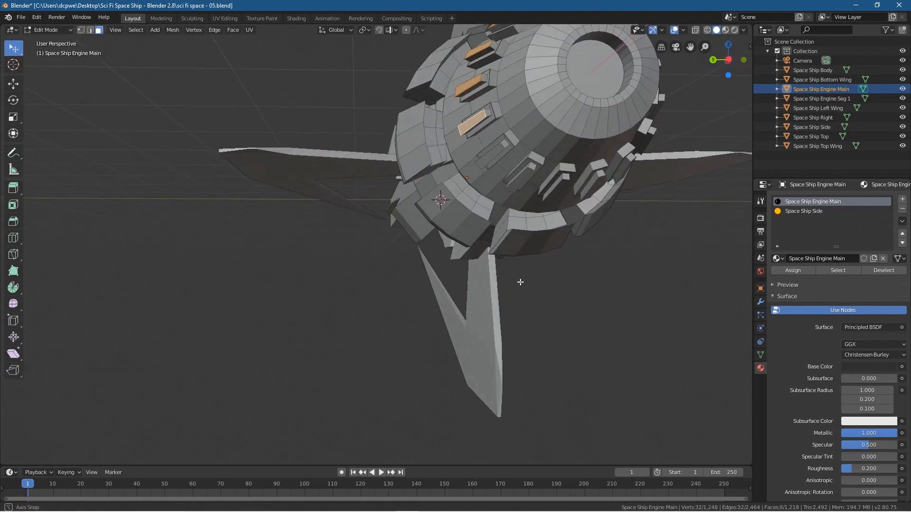
pyautogui.keyDown('shift'); pyautogui.click(494, 164); pyautogui.keyUp('shift')
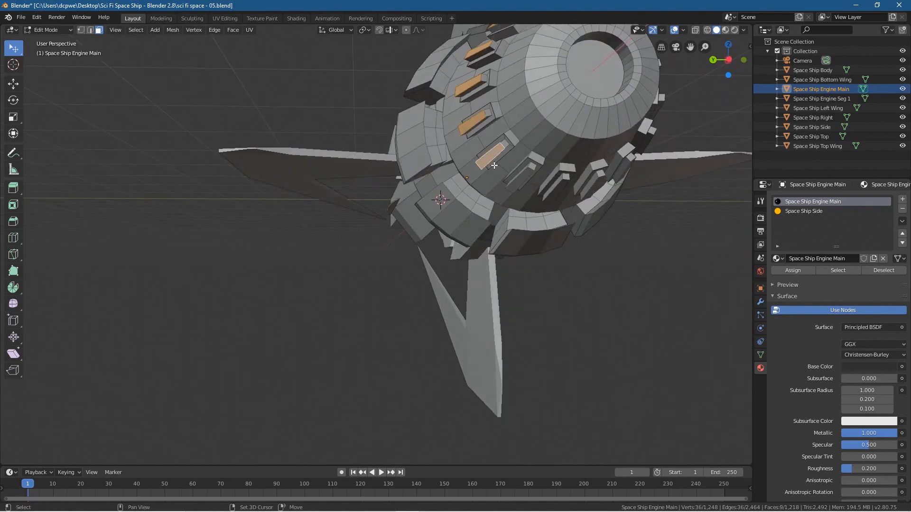
pyautogui.keyDown('shift'); pyautogui.click(519, 180); pyautogui.keyUp('shift')
pyautogui.keyDown('shift'); pyautogui.click(553, 192); pyautogui.keyUp('shift')
pyautogui.keyDown('shift'); pyautogui.click(597, 186); pyautogui.keyUp('shift')
# Step: Add the outer faces of the remaining raised blocks up the engine's other side to complete the ring of selected faces
pyautogui.moveTo(597, 186); pyautogui.dragTo(374, 210, button='middle')
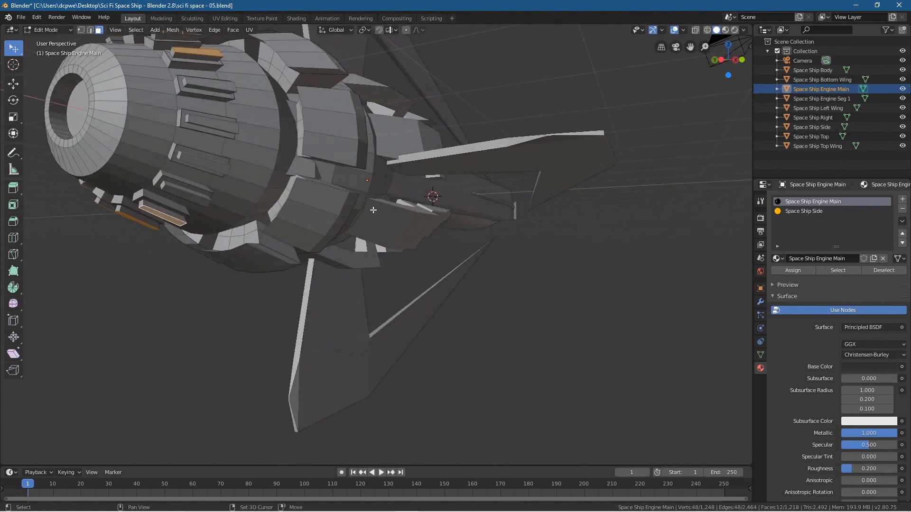
pyautogui.keyDown('shift'); pyautogui.click(192, 195); pyautogui.keyUp('shift')
pyautogui.keyDown('shift'); pyautogui.click(187, 190); pyautogui.keyUp('shift')
pyautogui.keyDown('shift'); pyautogui.click(184, 197); pyautogui.keyUp('shift')
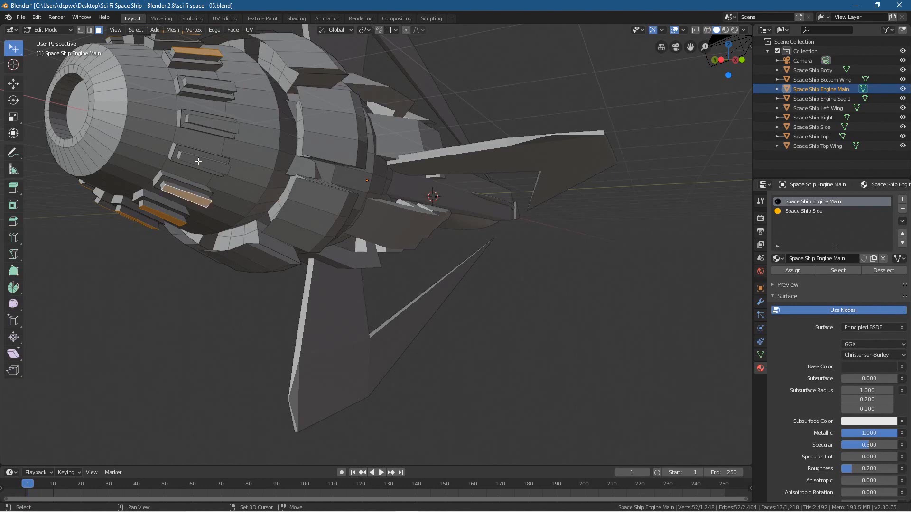
pyautogui.keyDown('shift'); pyautogui.click(199, 161); pyautogui.keyUp('shift')
pyautogui.keyDown('shift'); pyautogui.click(210, 125); pyautogui.keyUp('shift')
pyautogui.keyDown('shift'); pyautogui.click(207, 85); pyautogui.keyUp('shift')
# Step: Assign the Space Ship Side material to the selected raised block faces
pyautogui.moveTo(207, 85); pyautogui.dragTo(269, 171, button='middle')
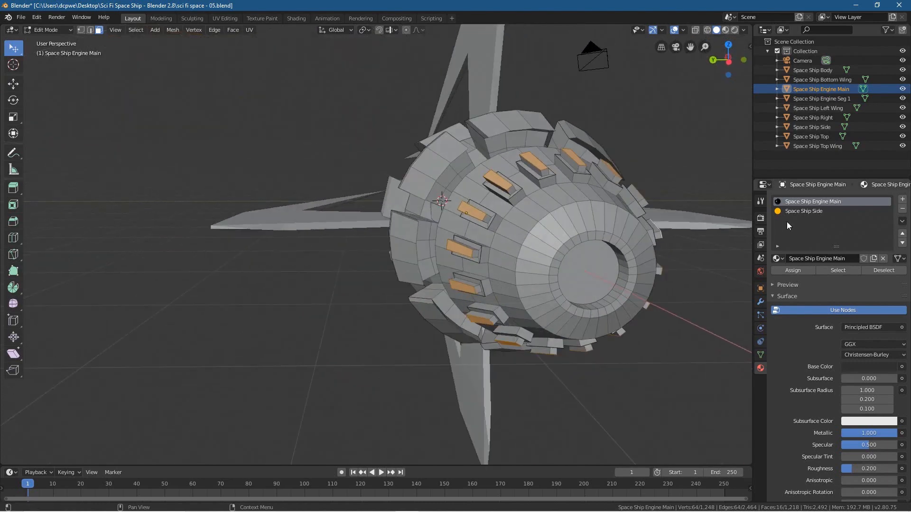
pyautogui.click(806, 211)
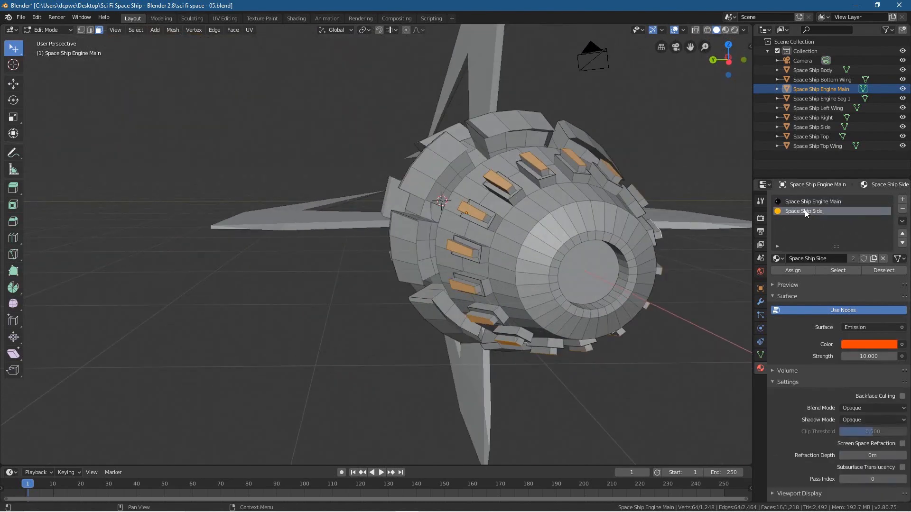
pyautogui.click(793, 270)
# Step: Inspect the engine blocks and the whole ship in rendered shading with overlays hidden
pyautogui.click(735, 30)
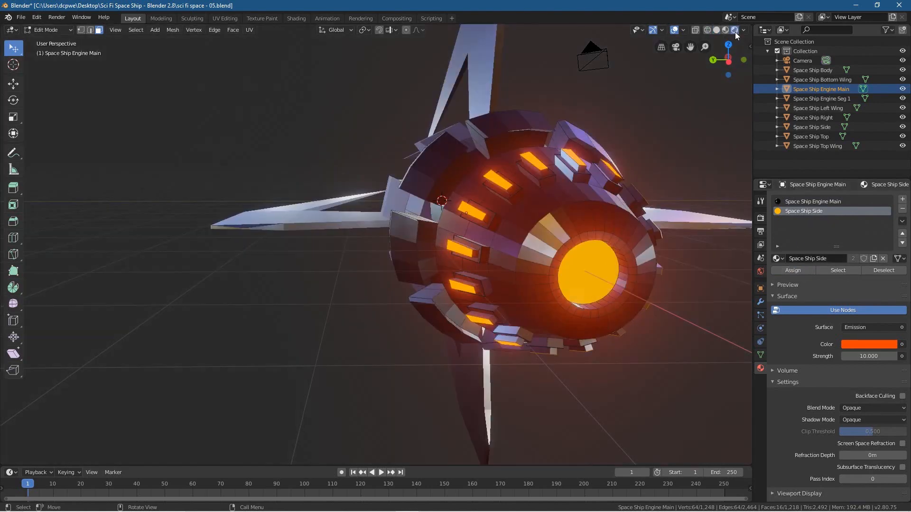
pyautogui.moveTo(447, 328); pyautogui.dragTo(411, 325, button='middle')
pyautogui.scroll(-5, 420, 354)
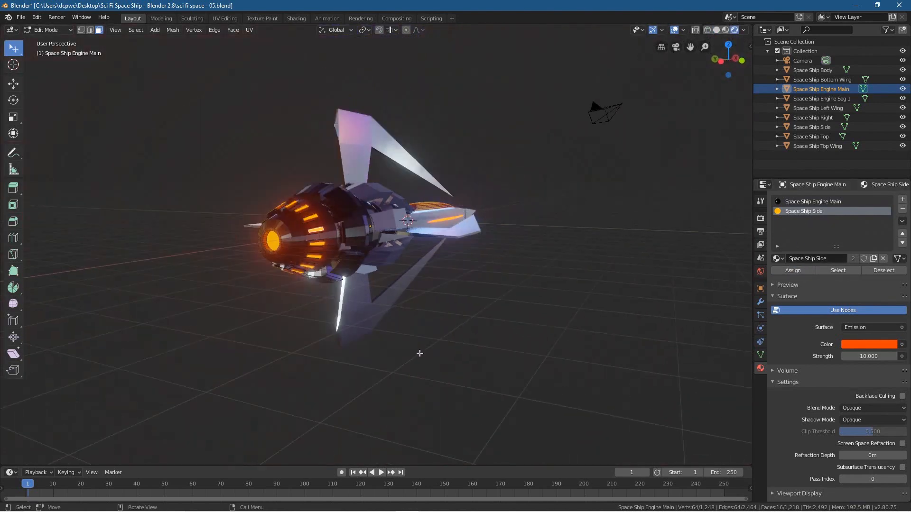
pyautogui.click(674, 30)
pyautogui.moveTo(530, 298)
pyautogui.mouseDown(button='middle')
pyautogui.moveTo(433, 317)
pyautogui.moveTo(508, 309)
pyautogui.moveTo(593, 331)
pyautogui.moveTo(658, 319)
pyautogui.moveTo(690, 301)
pyautogui.moveTo(500, 376)
pyautogui.moveTo(366, 316)
pyautogui.mouseUp(button='middle')
pyautogui.scroll(4, 339, 302)
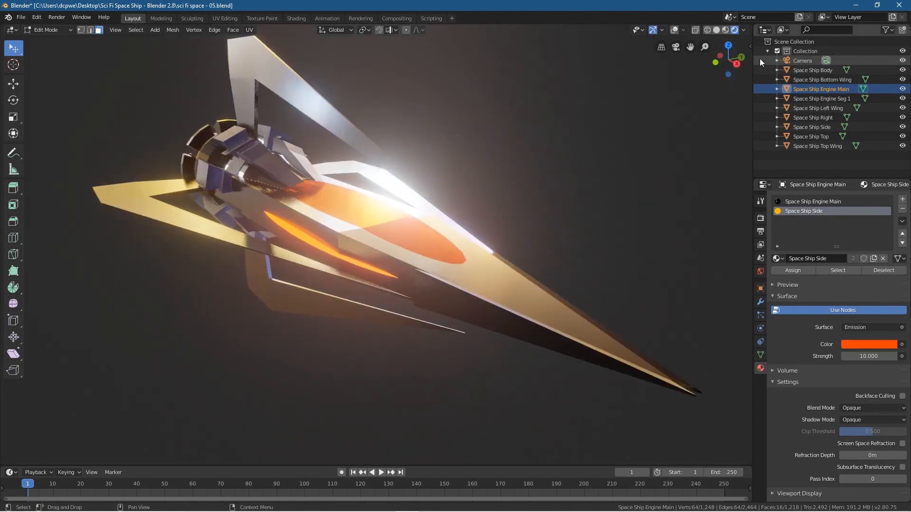
# Step: Switch to solid shading with overlays shown and select the three forward-facing faces of an upper segment on the engine's outer ring
pyautogui.click(716, 29)
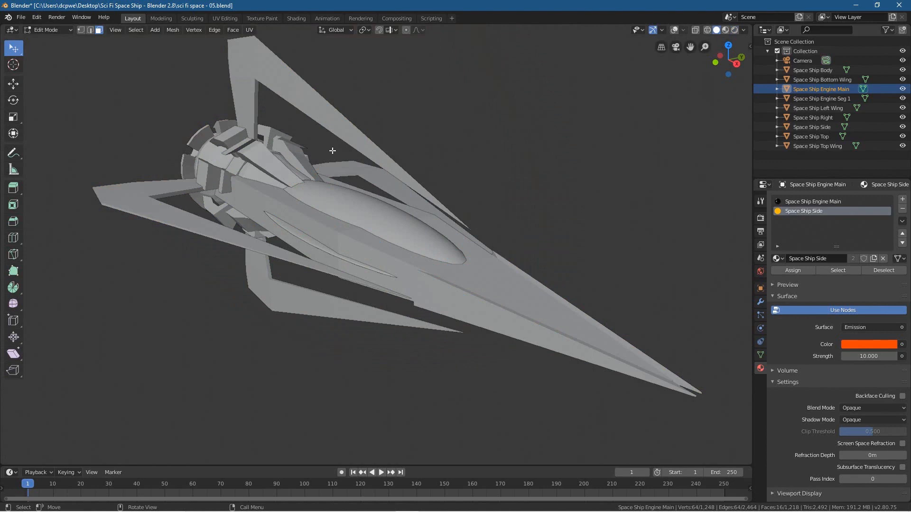
pyautogui.scroll(6, 217, 157)
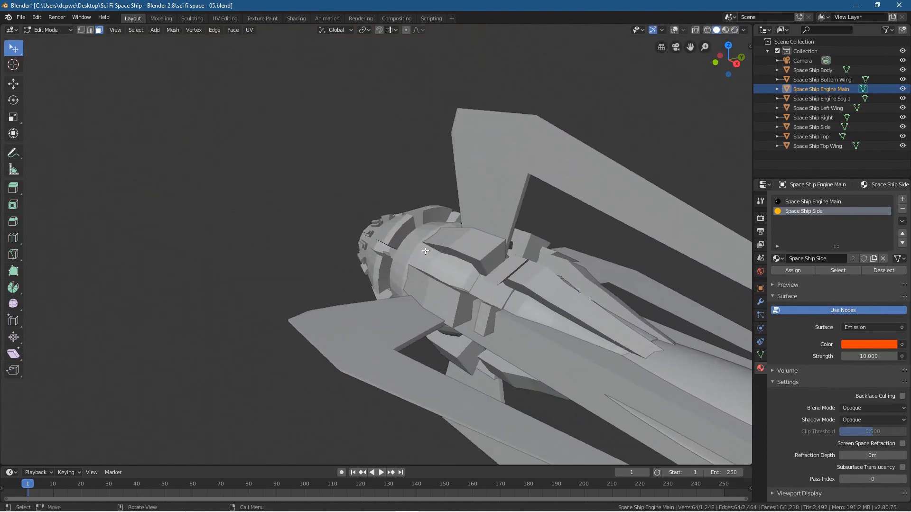
pyautogui.click(430, 218)
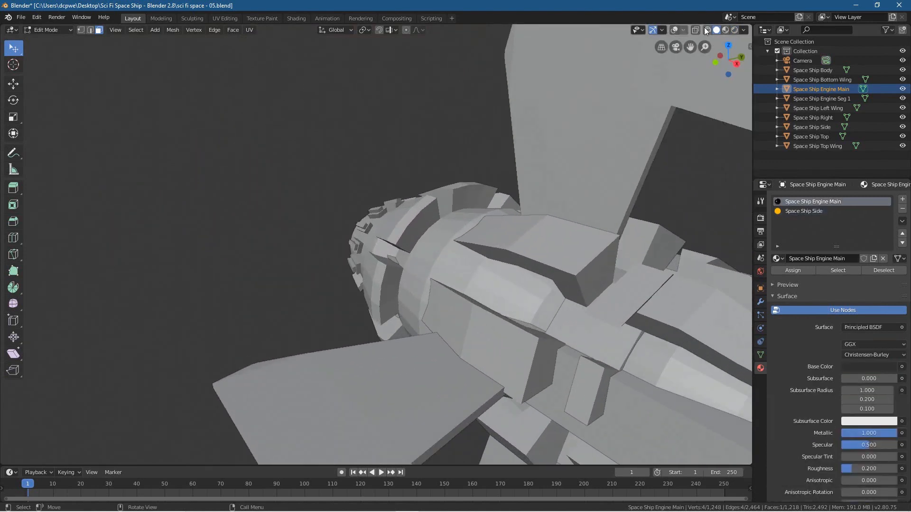
pyautogui.click(675, 30)
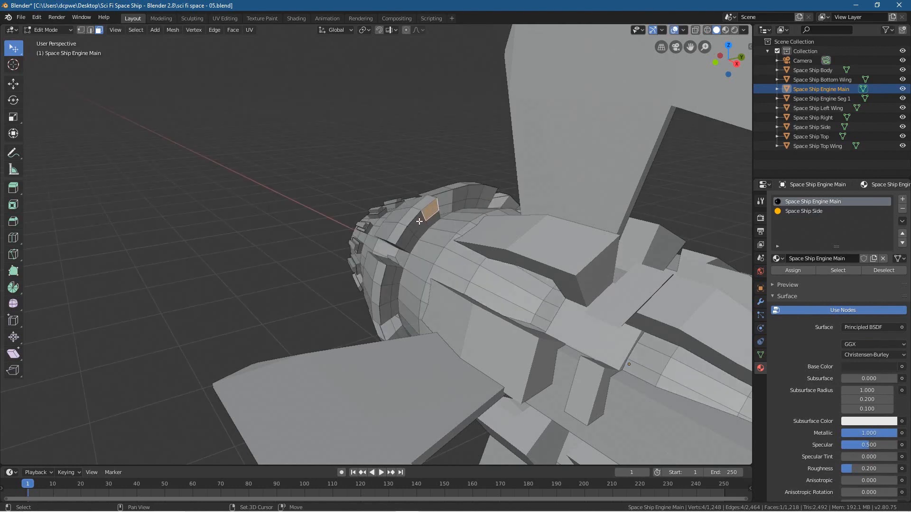
pyautogui.keyDown('shift'); pyautogui.click(414, 232); pyautogui.keyUp('shift')
pyautogui.keyDown('shift'); pyautogui.click(407, 235); pyautogui.keyUp('shift')
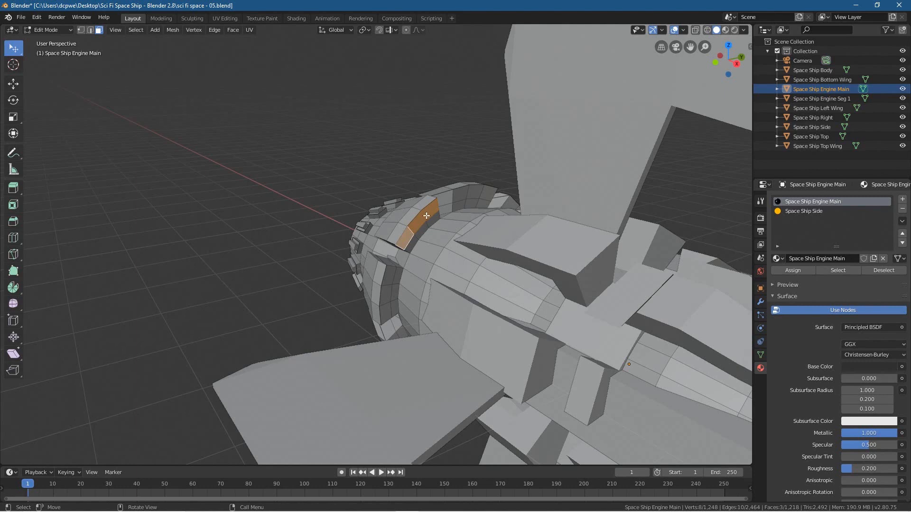
# Step: Add the three forward-facing faces of each of the two adjacent outer ring segments to the selection
pyautogui.keyDown('shift'); pyautogui.click(464, 195); pyautogui.keyUp('shift')
pyautogui.keyDown('shift'); pyautogui.click(474, 194); pyautogui.keyUp('shift')
pyautogui.keyDown('shift'); pyautogui.click(489, 193); pyautogui.keyUp('shift')
pyautogui.keyDown('shift'); pyautogui.click(387, 279); pyautogui.keyUp('shift')
pyautogui.keyDown('shift'); pyautogui.click(386, 298); pyautogui.keyUp('shift')
pyautogui.keyDown('shift'); pyautogui.click(385, 316); pyautogui.keyUp('shift')
# Step: Add the three forward-facing faces of the upper ring segment on the engine's opposite side to the selection
pyautogui.moveTo(385, 316); pyautogui.dragTo(167, 197, button='middle')
pyautogui.scroll(-3, 284, 220)
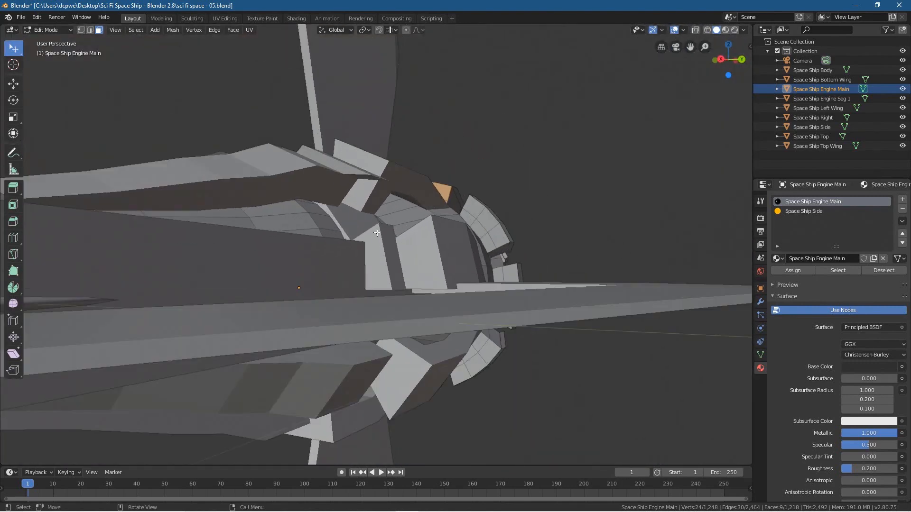
pyautogui.moveTo(398, 231); pyautogui.dragTo(388, 242, button='middle')
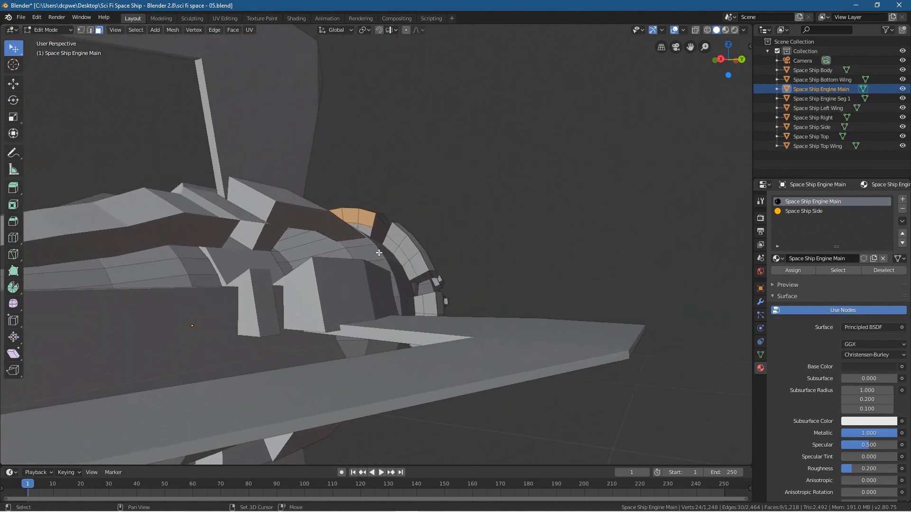
pyautogui.keyDown('shift'); pyautogui.click(396, 232); pyautogui.keyUp('shift')
pyautogui.keyDown('shift'); pyautogui.click(406, 245); pyautogui.keyUp('shift')
pyautogui.keyDown('shift'); pyautogui.click(415, 260); pyautogui.keyUp('shift')
# Step: Extend the selection to the forward-facing faces of the next two ring segments down that side of the engine
pyautogui.keyDown('shift'); pyautogui.click(430, 303); pyautogui.keyUp('shift')
pyautogui.moveTo(431, 303); pyautogui.dragTo(431, 308, button='middle')
pyautogui.keyDown('shift'); pyautogui.click(431, 310); pyautogui.keyUp('shift')
pyautogui.keyDown('shift'); pyautogui.click(427, 332); pyautogui.keyUp('shift')
pyautogui.keyDown('shift'); pyautogui.click(411, 375); pyautogui.keyUp('shift')
pyautogui.keyDown('shift'); pyautogui.click(399, 391); pyautogui.keyUp('shift')
pyautogui.keyDown('shift'); pyautogui.click(384, 405); pyautogui.keyUp('shift')
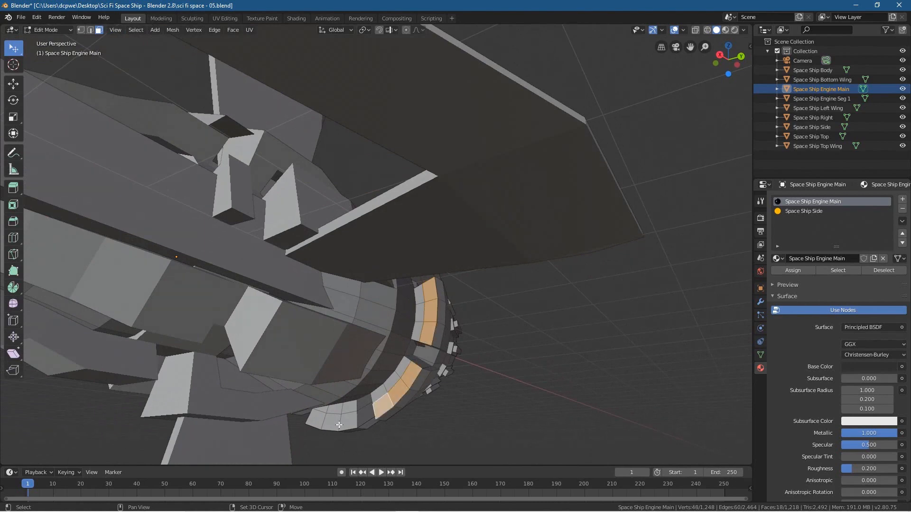
# Step: Add the forward-facing faces of the last two underside ring segments and assign the Space Ship Side material to all selected faces
pyautogui.keyDown('shift'); pyautogui.click(348, 421); pyautogui.keyUp('shift')
pyautogui.keyDown('shift'); pyautogui.click(332, 422); pyautogui.keyUp('shift')
pyautogui.keyDown('shift'); pyautogui.click(316, 421); pyautogui.keyUp('shift')
pyautogui.moveTo(317, 420); pyautogui.dragTo(268, 401, button='middle')
pyautogui.keyDown('shift'); pyautogui.click(278, 387); pyautogui.keyUp('shift')
pyautogui.keyDown('shift'); pyautogui.click(260, 355); pyautogui.keyUp('shift')
pyautogui.keyDown('shift'); pyautogui.click(255, 338); pyautogui.keyUp('shift')
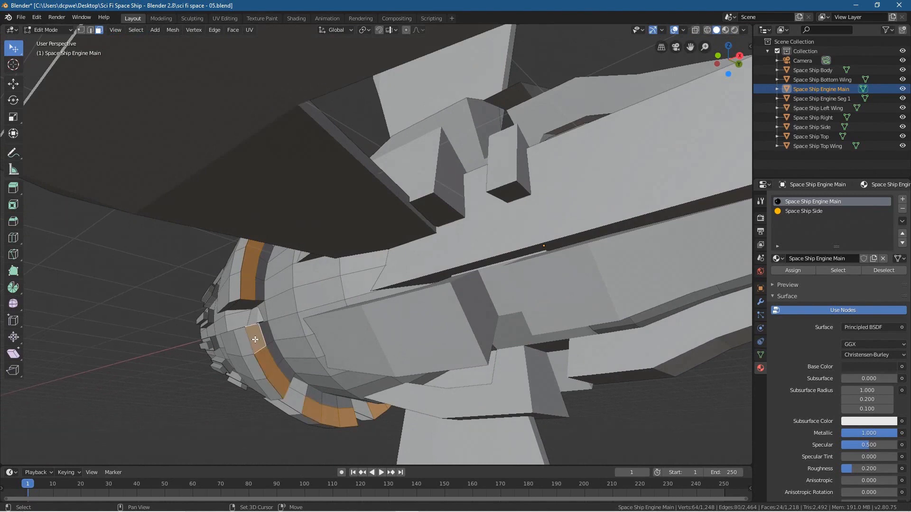
pyautogui.click(802, 212)
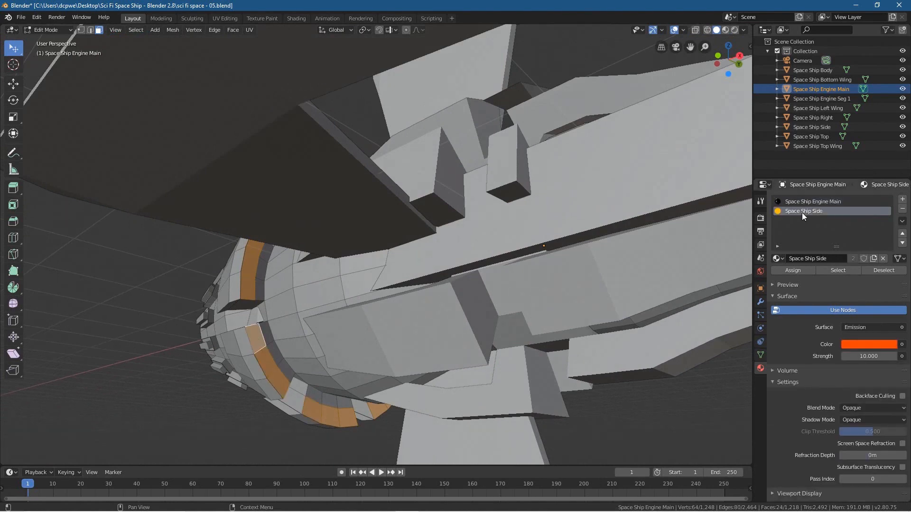
pyautogui.click(785, 270)
# Step: Inspect the engine's outer ring from the front in rendered shading with the faces deselected and overlays hidden
pyautogui.click(734, 30)
pyautogui.moveTo(378, 261); pyautogui.dragTo(271, 332, button='middle')
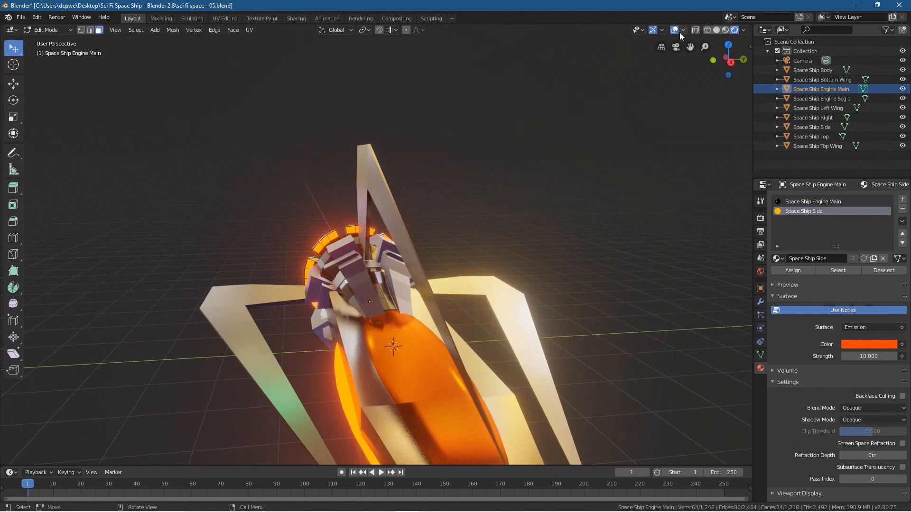
pyautogui.click(152, 360)
pyautogui.moveTo(152, 360); pyautogui.dragTo(599, 352, button='middle')
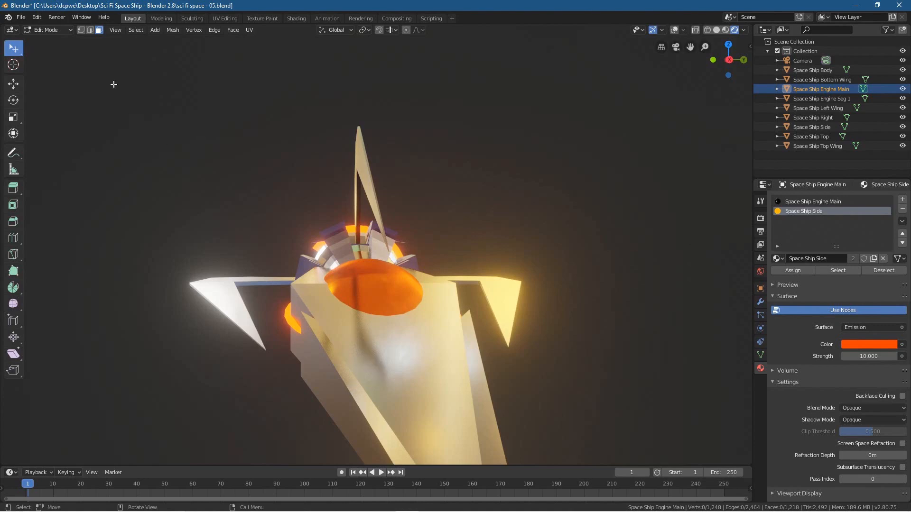
# Step: Leave Edit Mode for Object Mode and return to solid shading
pyautogui.click(48, 30)
pyautogui.click(48, 40)
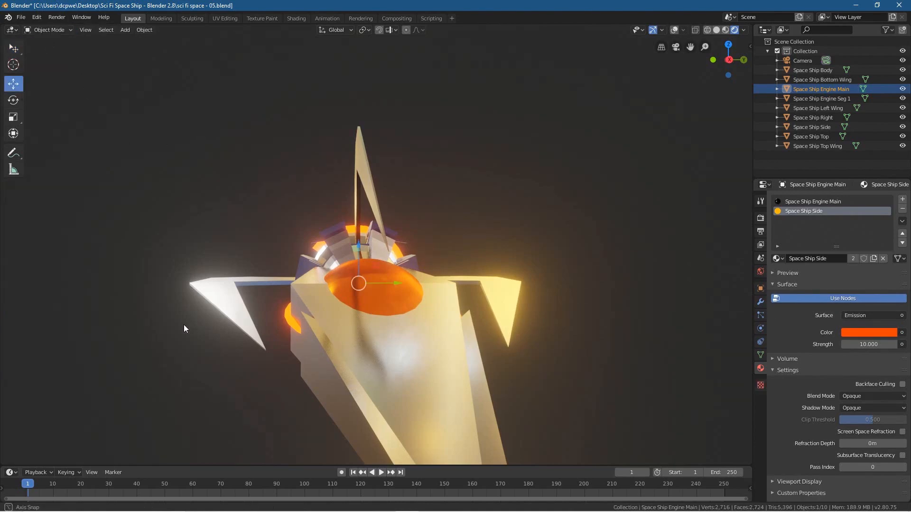
pyautogui.moveTo(185, 326); pyautogui.dragTo(199, 336, button='middle')
pyautogui.click(717, 30)
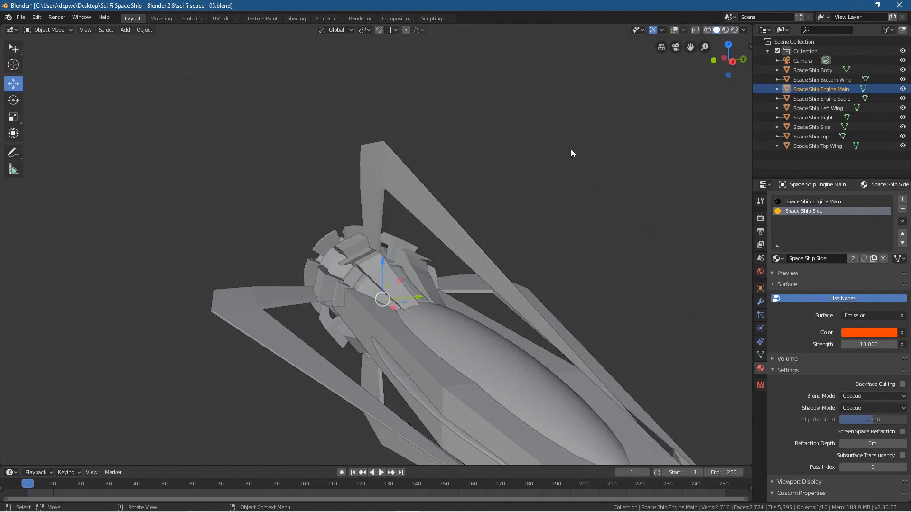
# Step: Select the Space Ship Right wing and show the viewport overlays
pyautogui.click(257, 309)
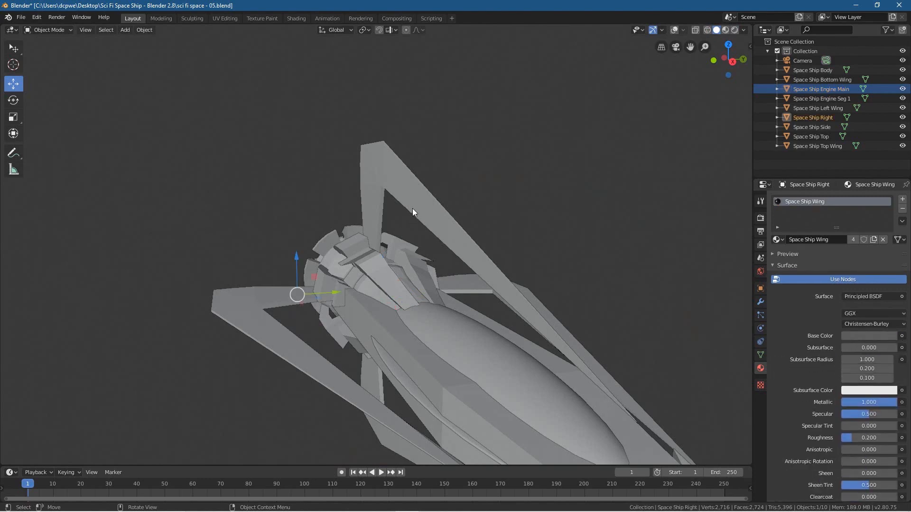
pyautogui.click(676, 30)
pyautogui.moveTo(461, 284); pyautogui.dragTo(344, 353, button='middle')
pyautogui.scroll(-4, 443, 380)
pyautogui.moveTo(444, 380); pyautogui.dragTo(386, 361, button='middle')
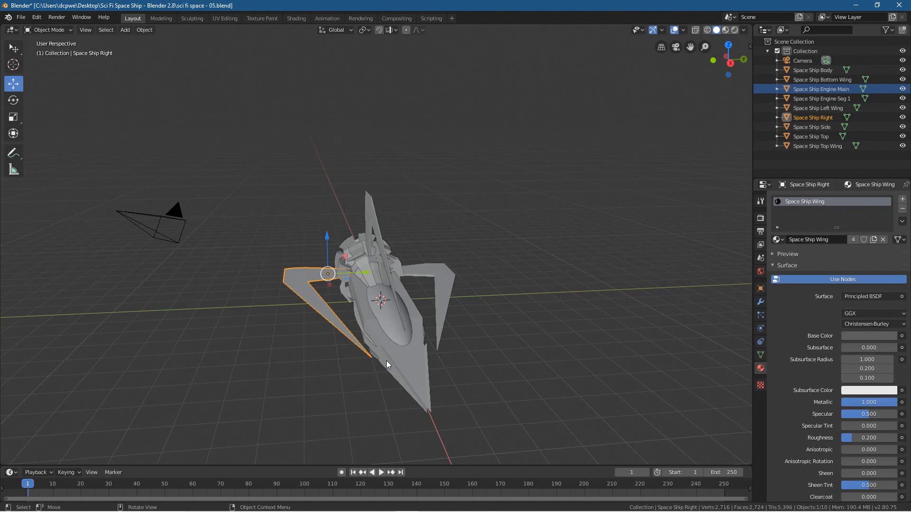
# Step: Reselect the Space Ship Right wing from a side view and enter Edit Mode on it
pyautogui.moveTo(386, 360); pyautogui.dragTo(438, 362, button='middle')
pyautogui.click(350, 328)
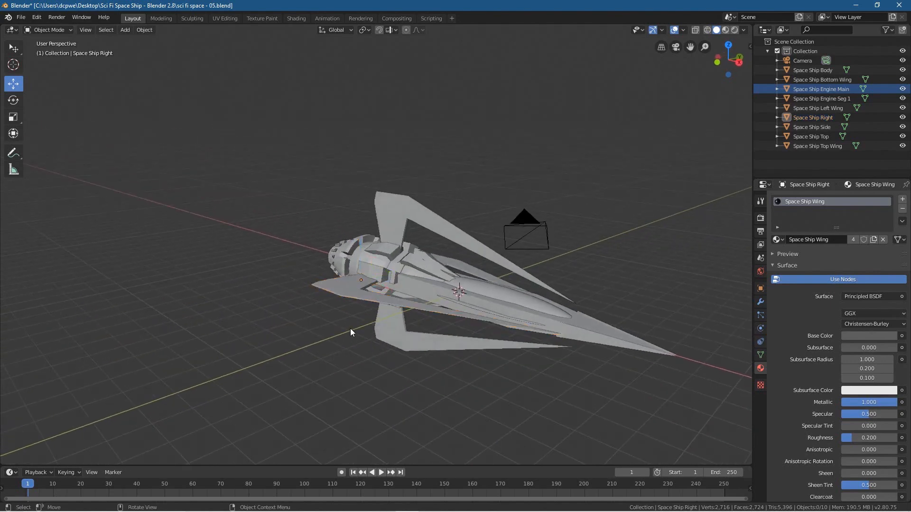
pyautogui.moveTo(350, 329); pyautogui.dragTo(364, 320, button='middle')
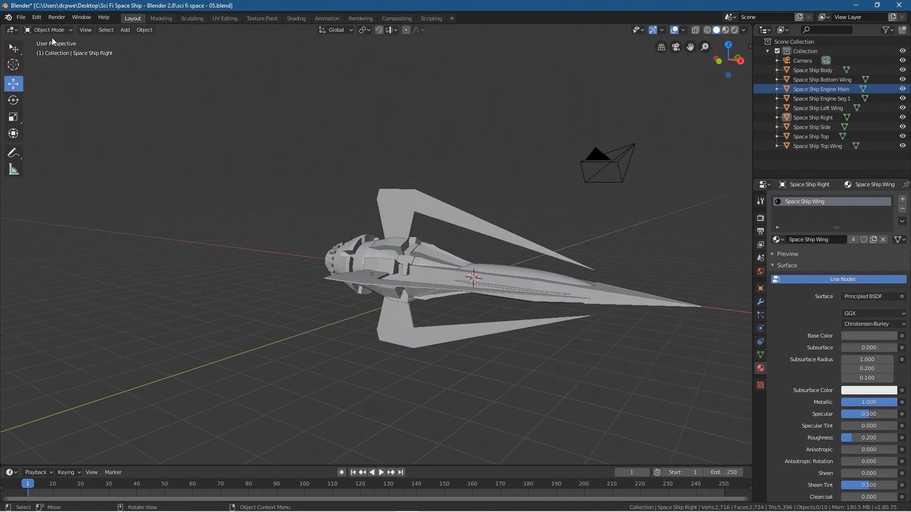
pyautogui.click(370, 278)
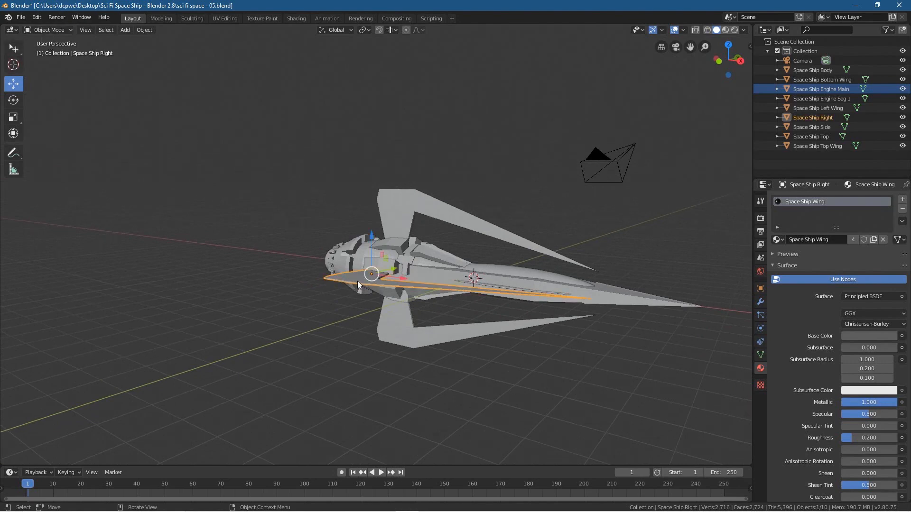
pyautogui.click(53, 32)
pyautogui.click(55, 52)
# Step: Select the two inner-edge faces of the right wing, on the short crosspiece and the long swept blade
pyautogui.moveTo(321, 284); pyautogui.dragTo(242, 291, button='middle')
pyautogui.scroll(5, 181, 302)
pyautogui.moveTo(165, 305); pyautogui.dragTo(422, 273, button='middle')
pyautogui.click(210, 321)
pyautogui.keyDown('shift'); pyautogui.click(435, 263); pyautogui.keyUp('shift')
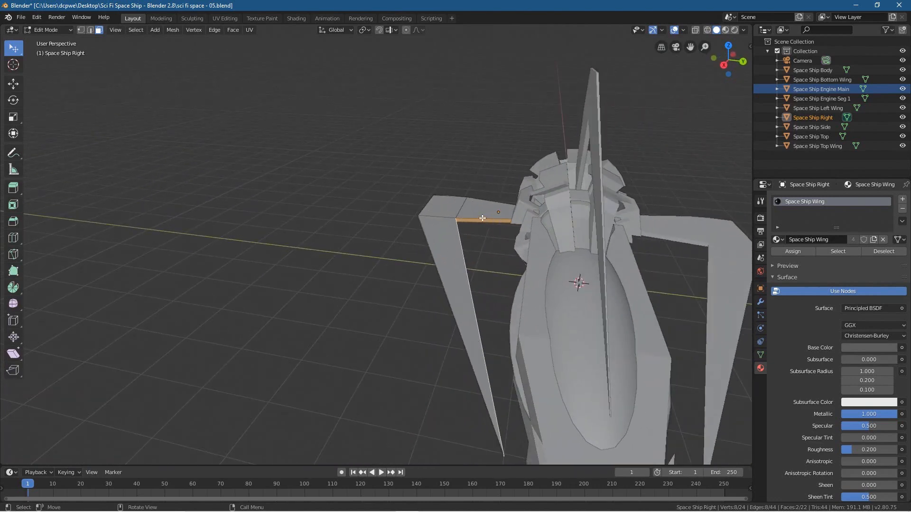
pyautogui.moveTo(468, 279); pyautogui.dragTo(577, 291, button='middle')
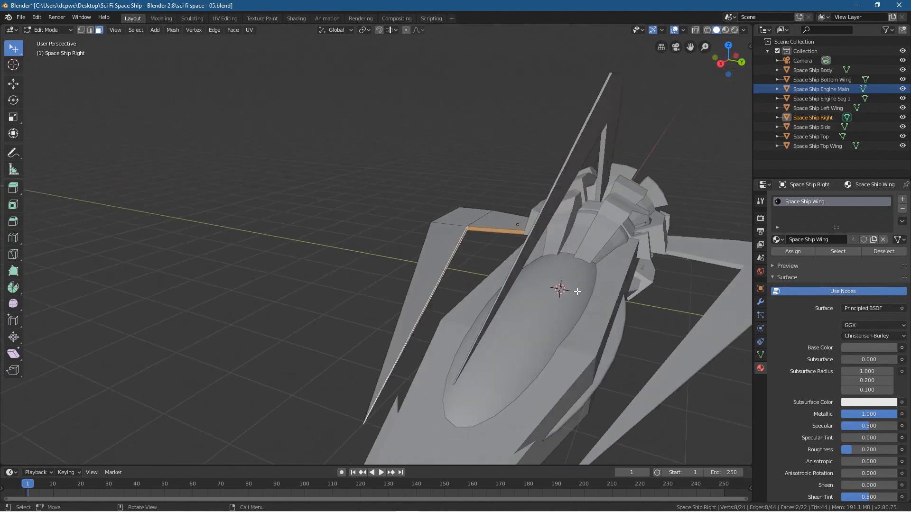
# Step: Add a second material slot to the right wing and assign Space Ship Side to the selected inner-edge faces
pyautogui.click(904, 201)
pyautogui.click(776, 259)
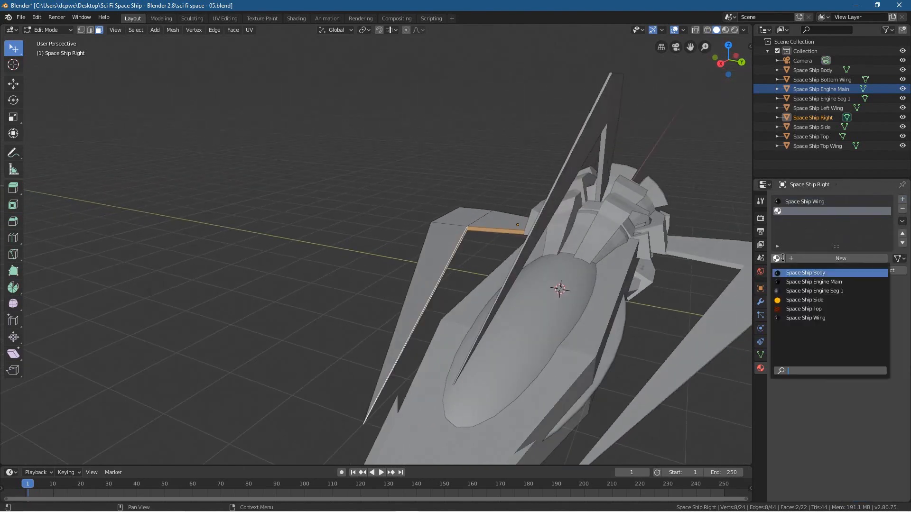
pyautogui.click(789, 299)
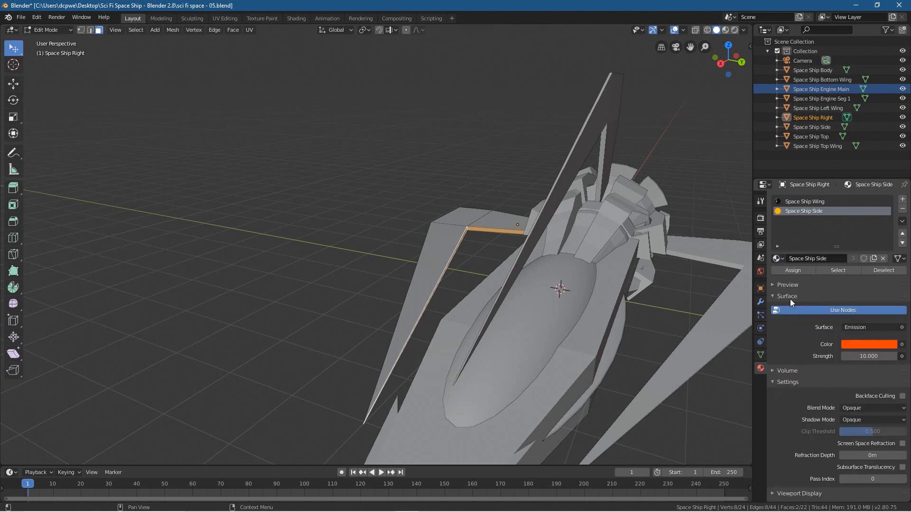
pyautogui.click(792, 270)
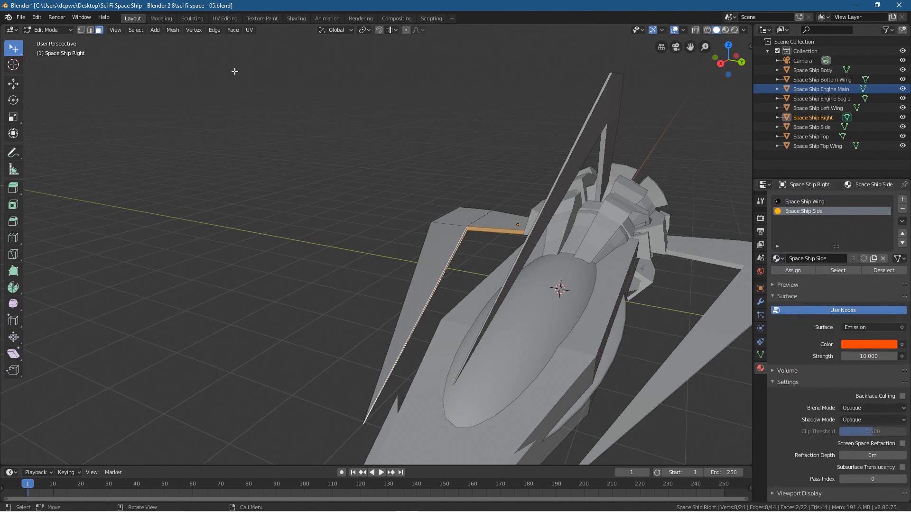
# Step: Switch the viewport to rendered shading and return the right wing to Object Mode
pyautogui.click(735, 31)
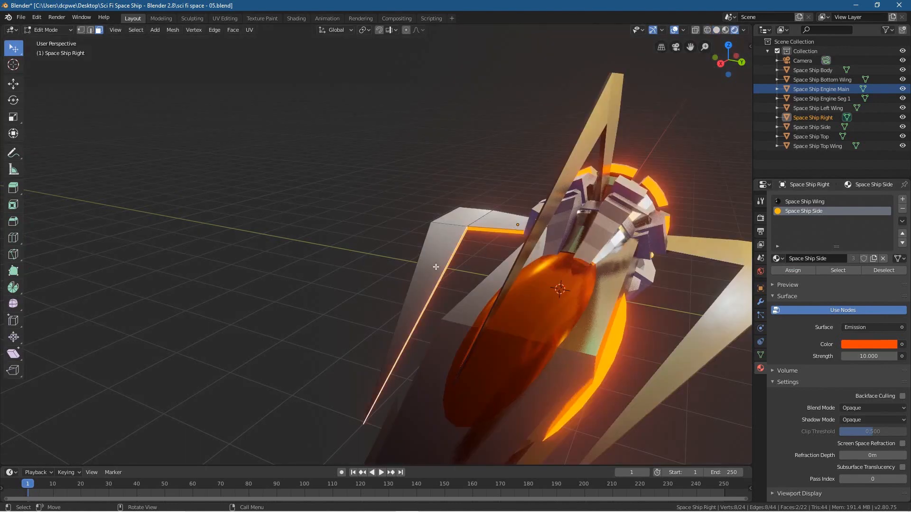
pyautogui.click(43, 30)
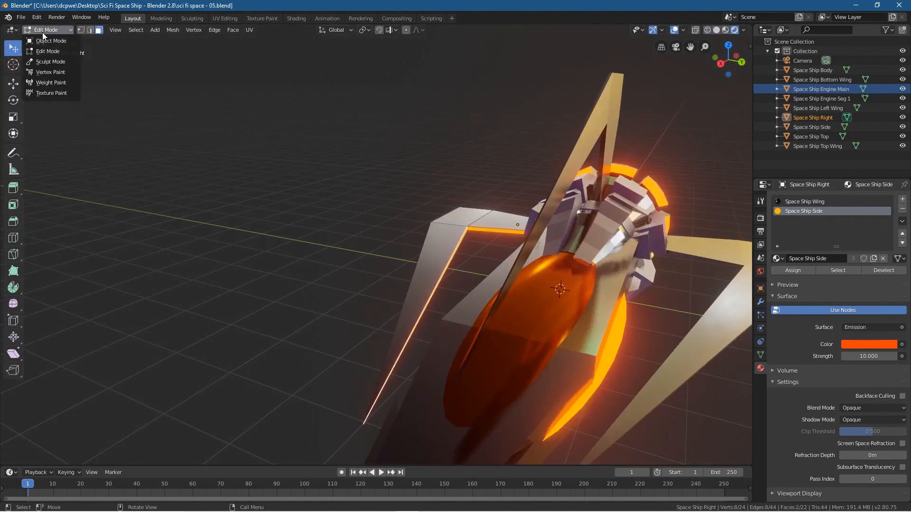
pyautogui.click(45, 41)
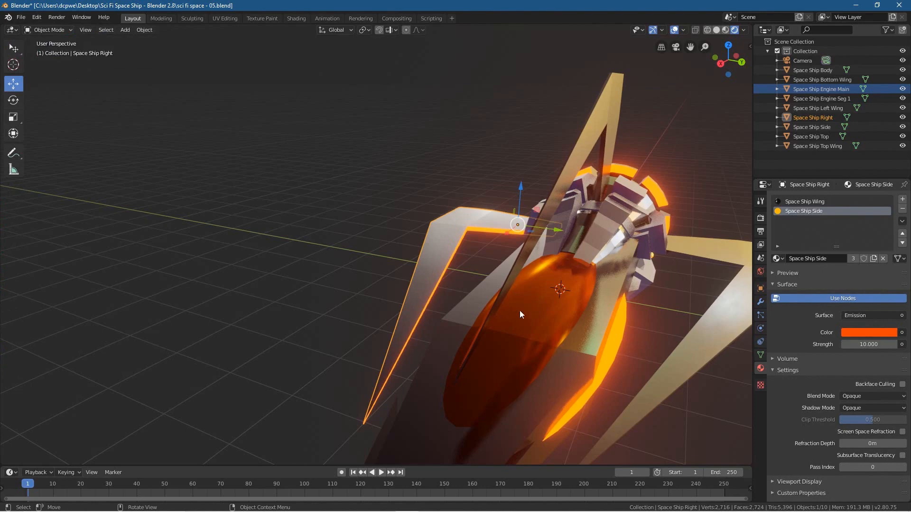
# Step: Select the Space Ship Left Wing, enter Edit Mode and select its two inner-edge faces
pyautogui.moveTo(634, 324); pyautogui.dragTo(651, 320, button='middle')
pyautogui.click(729, 269)
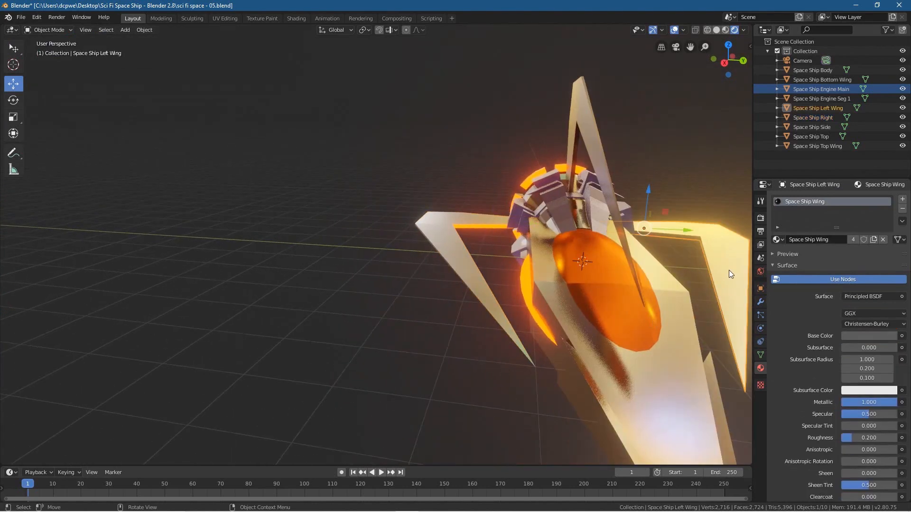
pyautogui.click(48, 30)
pyautogui.click(48, 51)
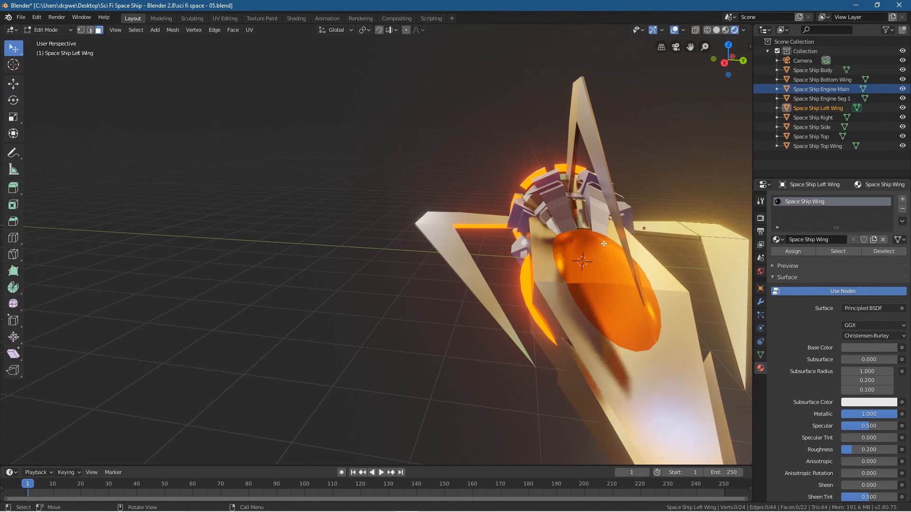
pyautogui.moveTo(467, 279); pyautogui.dragTo(535, 240, button='middle')
pyautogui.click(528, 228)
pyautogui.keyDown('shift'); pyautogui.click(552, 236); pyautogui.keyUp('shift')
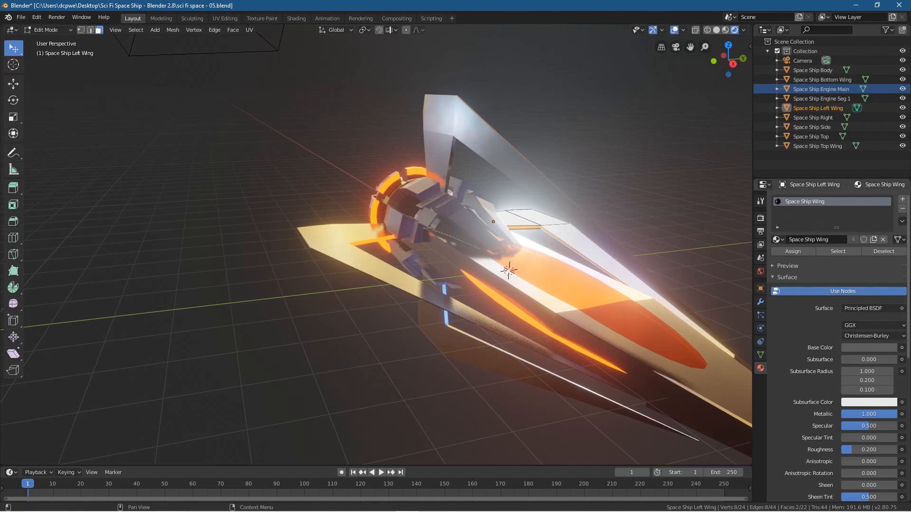
# Step: Assign Space Ship Side to the left wing's selected faces through a new material slot and return to Object Mode
pyautogui.click(902, 203)
pyautogui.click(778, 258)
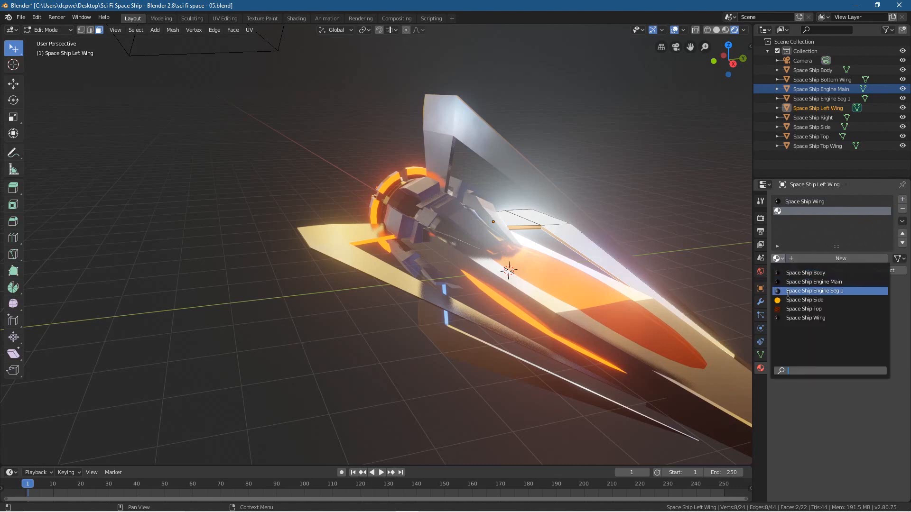
pyautogui.click(795, 300)
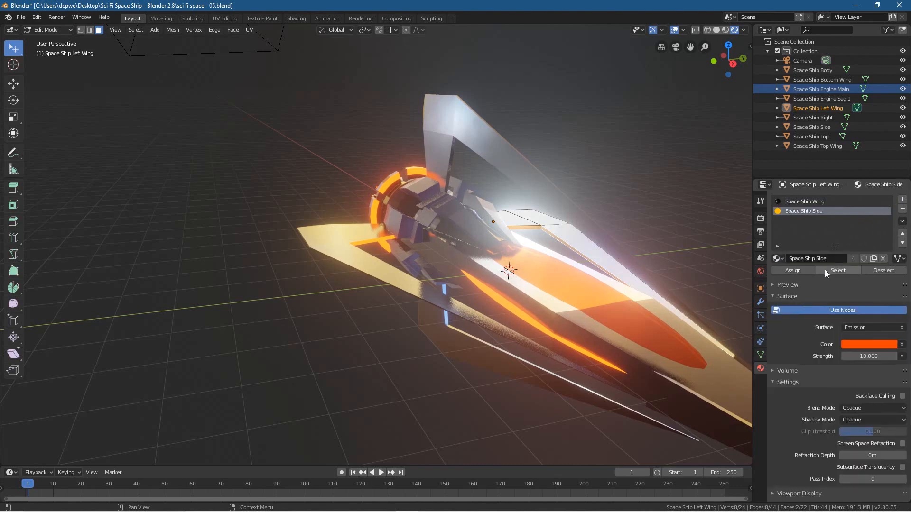
pyautogui.click(794, 270)
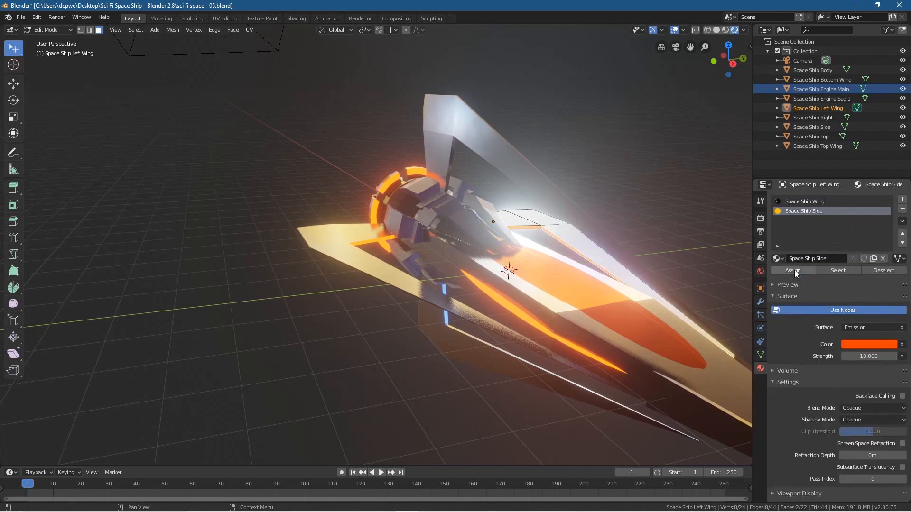
pyautogui.click(50, 30)
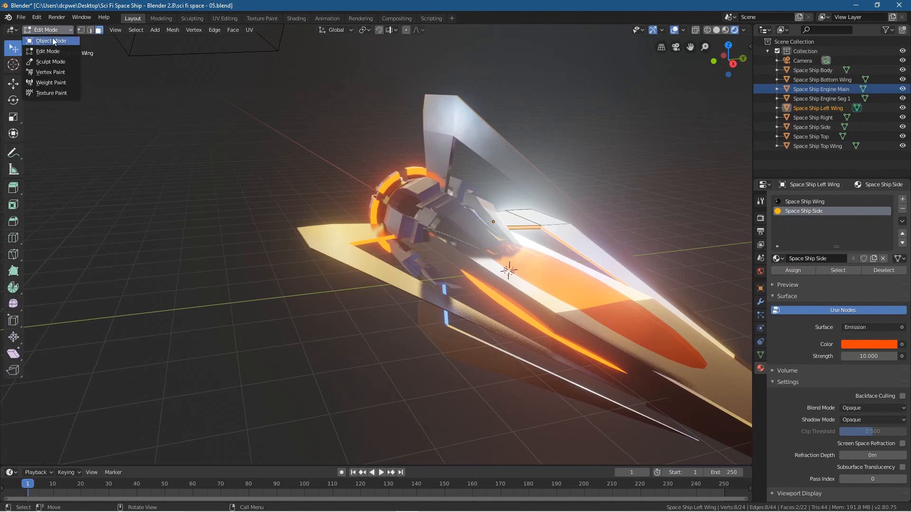
pyautogui.click(52, 37)
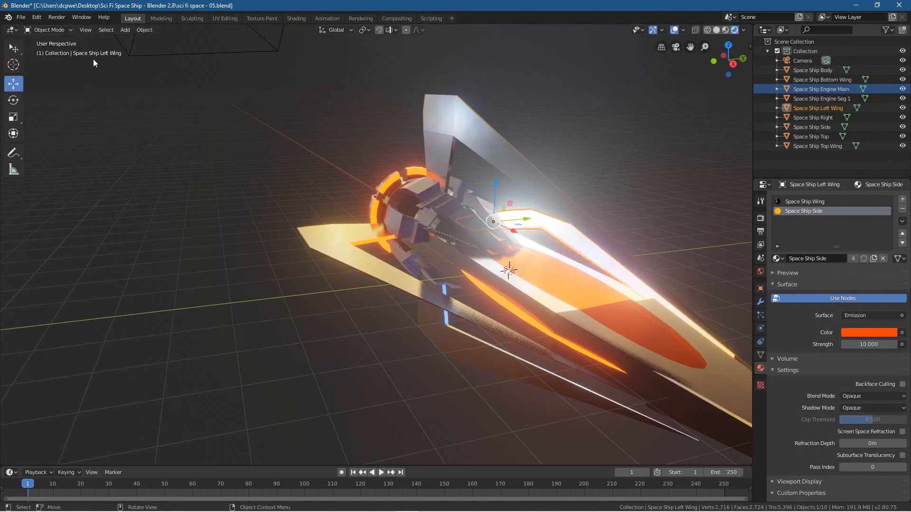
# Step: Inspect the side wings' glowing inner edges from the front with the viewport overlays hidden
pyautogui.click(674, 30)
pyautogui.moveTo(308, 333); pyautogui.dragTo(363, 326, button='middle')
pyautogui.moveTo(275, 327)
pyautogui.mouseDown(button='middle')
pyautogui.moveTo(223, 323)
pyautogui.moveTo(278, 317)
pyautogui.moveTo(276, 336)
pyautogui.mouseUp(button='middle')
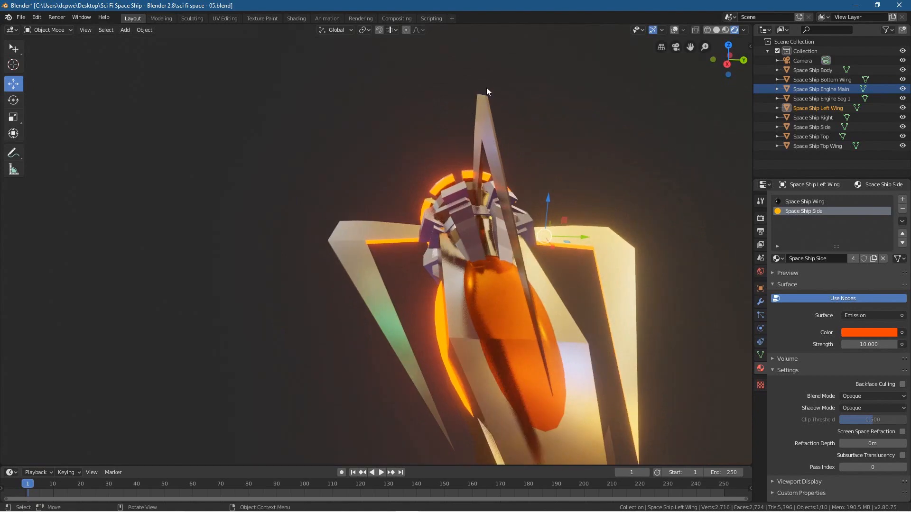
# Step: Select the Space Ship Top Wing, show the overlays again, clear the selection and enter Edit Mode on that wing
pyautogui.click(484, 127)
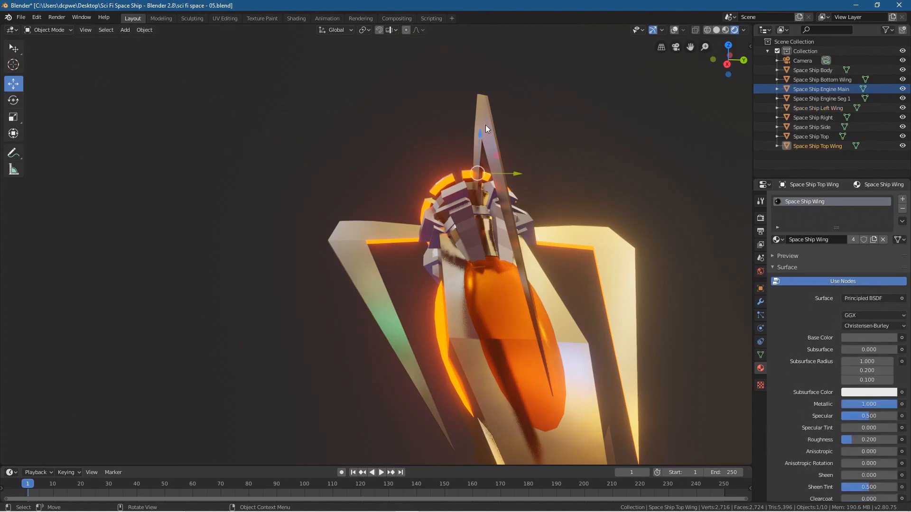
pyautogui.click(674, 30)
pyautogui.hotkey('alt', 'a')
pyautogui.click(48, 30)
pyautogui.click(50, 51)
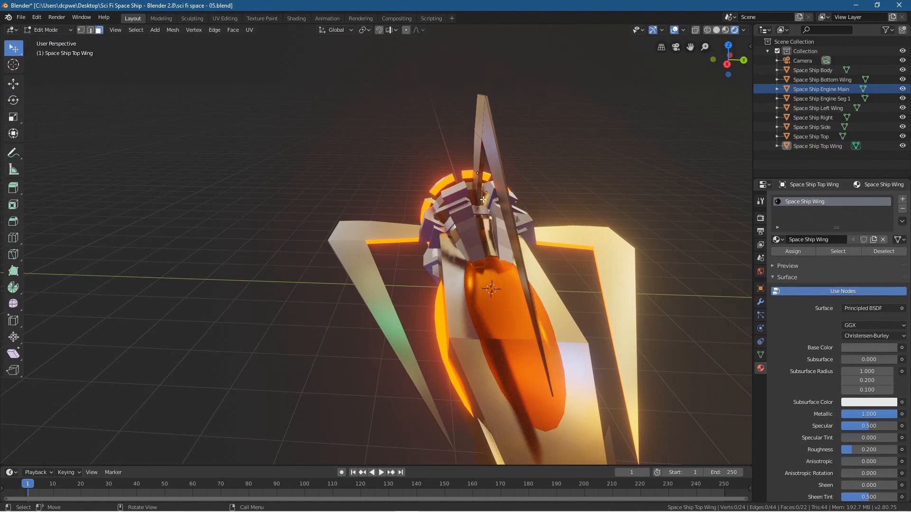
# Step: Select the top wing's two outer-edge faces, the long forward edge and the short edge at the tip
pyautogui.moveTo(499, 215); pyautogui.dragTo(504, 189, button='middle')
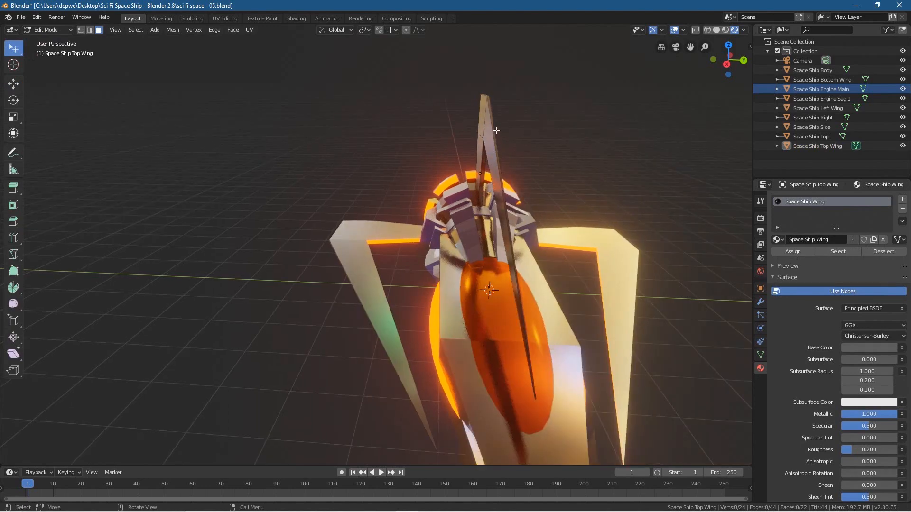
pyautogui.click(493, 121)
pyautogui.moveTo(493, 121); pyautogui.dragTo(440, 57, button='middle')
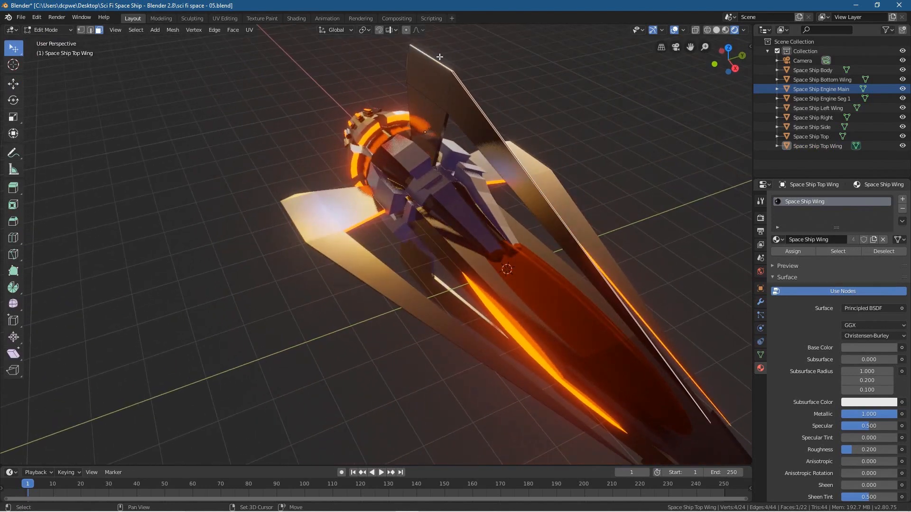
pyautogui.keyDown('shift'); pyautogui.click(429, 57); pyautogui.keyUp('shift')
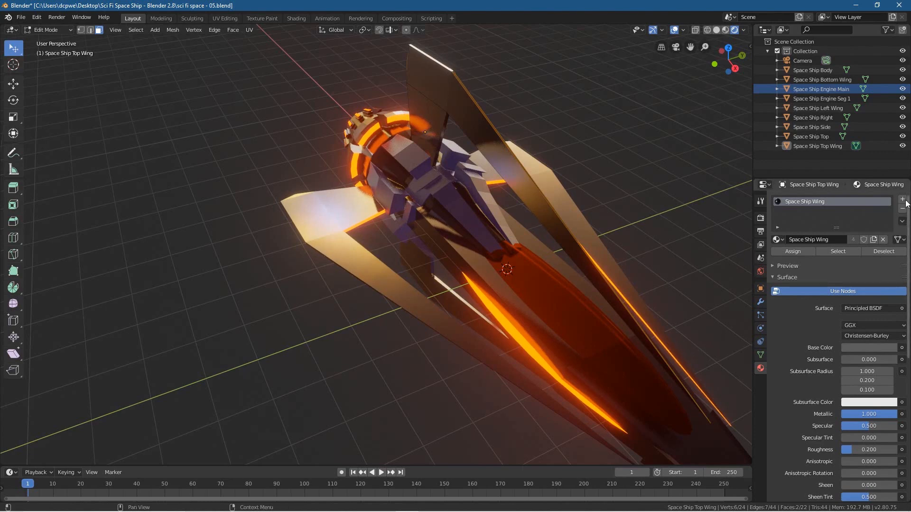
# Step: Assign Space Ship Side to the top wing's selected faces through a new material slot and return to Object Mode
pyautogui.click(903, 200)
pyautogui.click(778, 258)
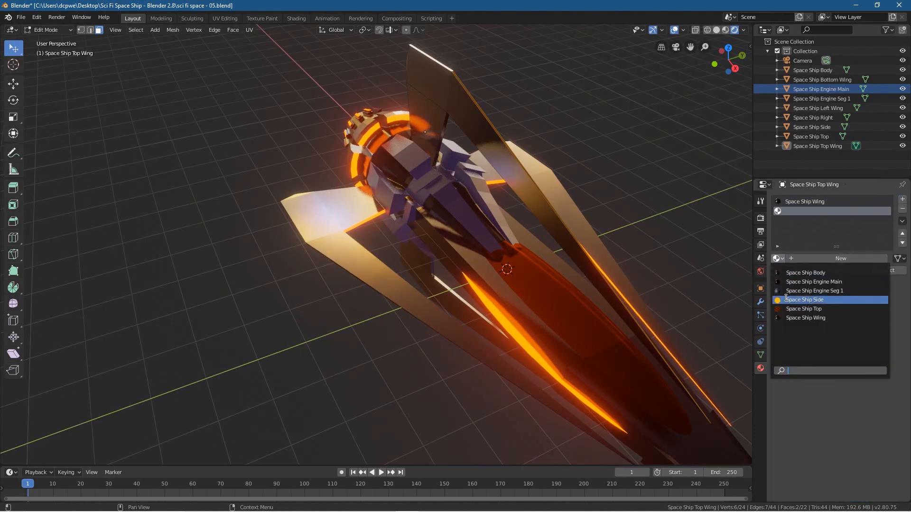
pyautogui.click(813, 299)
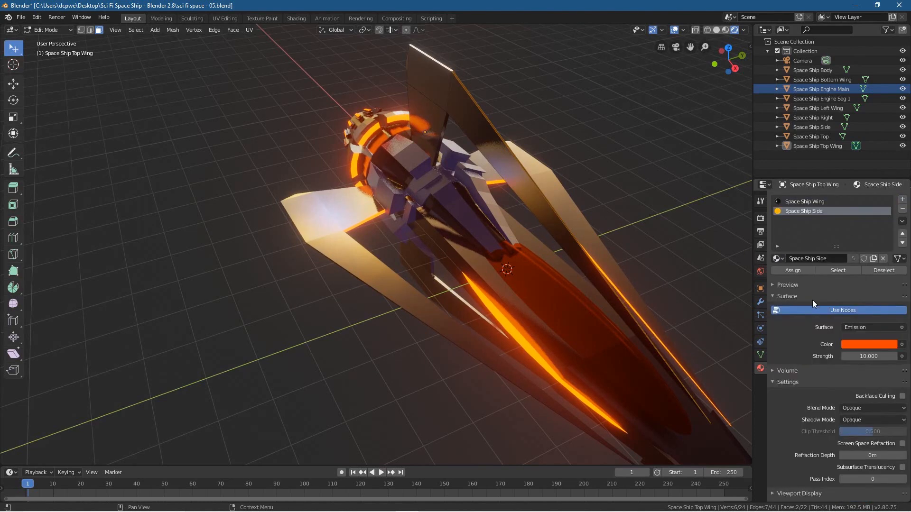
pyautogui.click(799, 270)
pyautogui.moveTo(447, 337); pyautogui.dragTo(260, 124, button='middle')
pyautogui.click(65, 30)
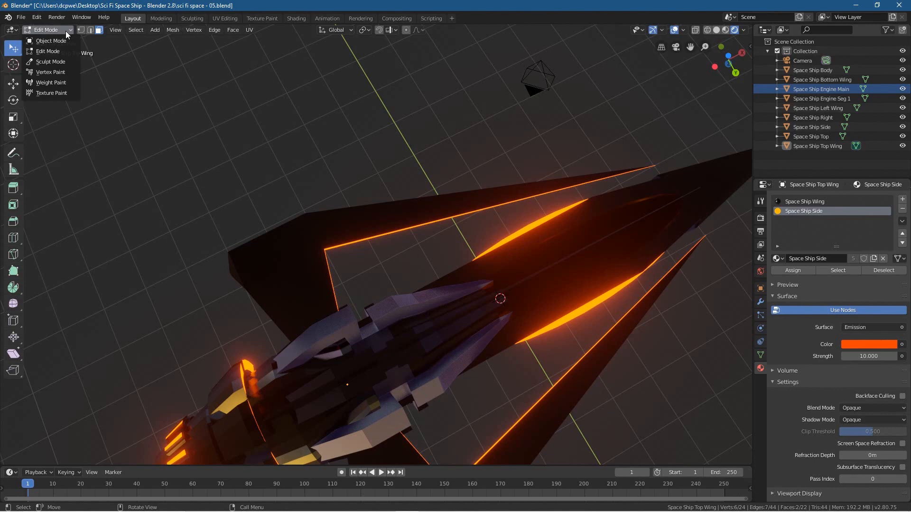
pyautogui.click(63, 44)
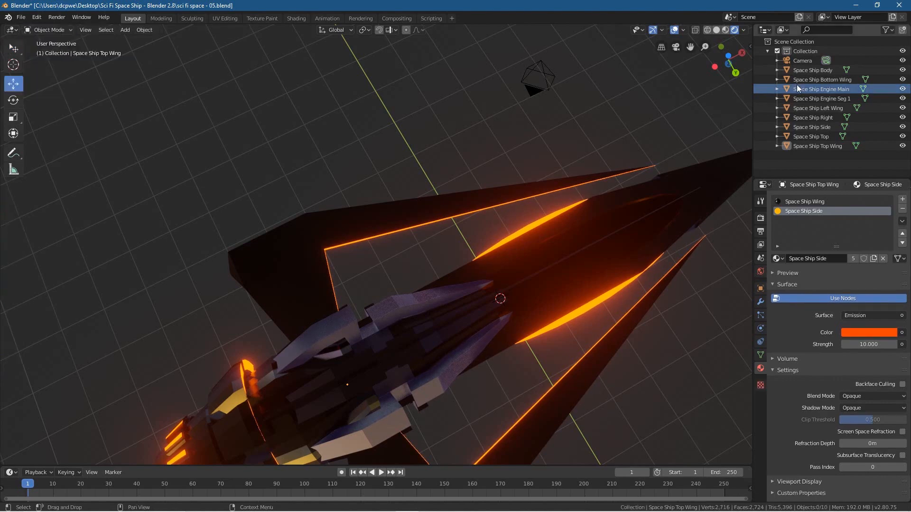
# Step: Select the Space Ship Bottom Wing and enter Edit Mode on it
pyautogui.moveTo(702, 209); pyautogui.dragTo(465, 360, button='middle')
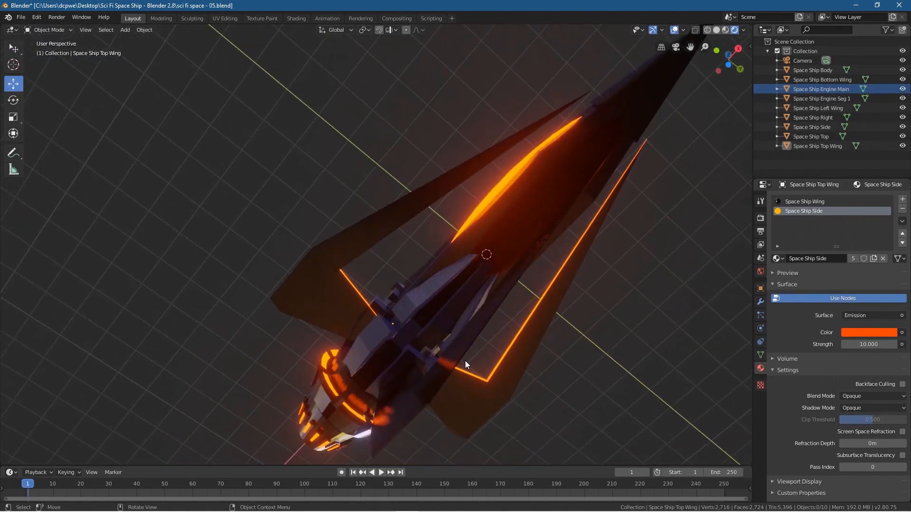
pyautogui.click(426, 375)
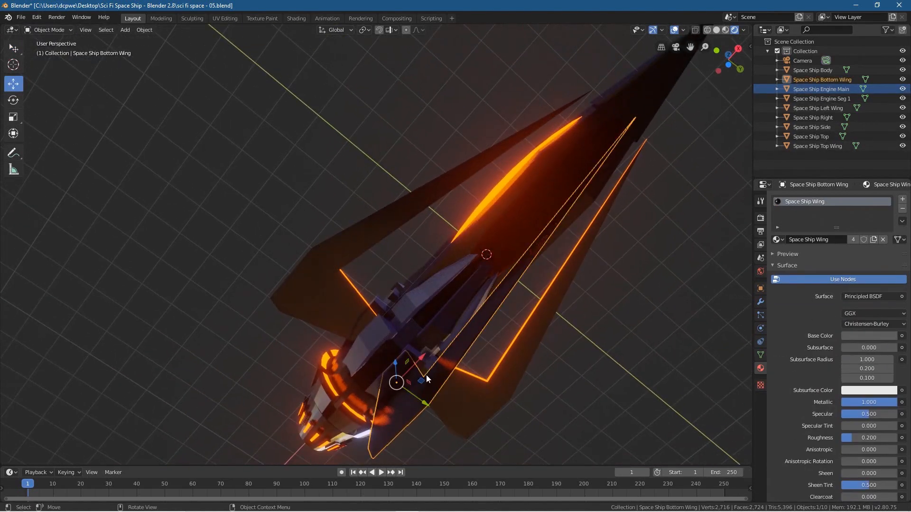
pyautogui.click(43, 30)
pyautogui.click(38, 47)
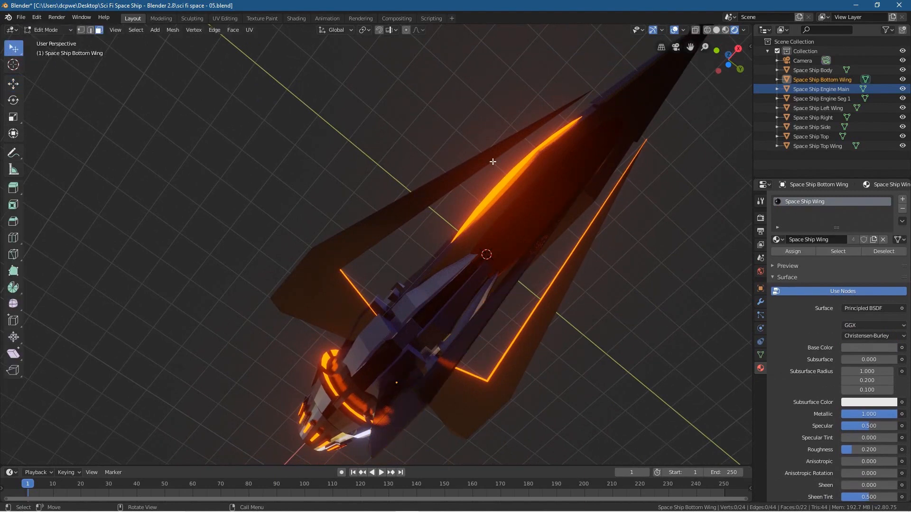
# Step: Switch the viewport to solid shading and select the bottom wing's long forward edge face and the short edge face at its tip
pyautogui.click(715, 30)
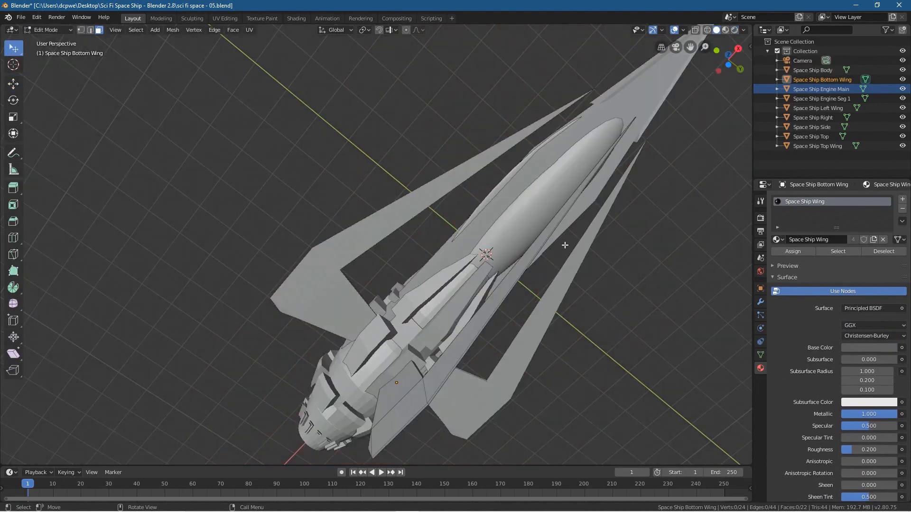
pyautogui.click(448, 376)
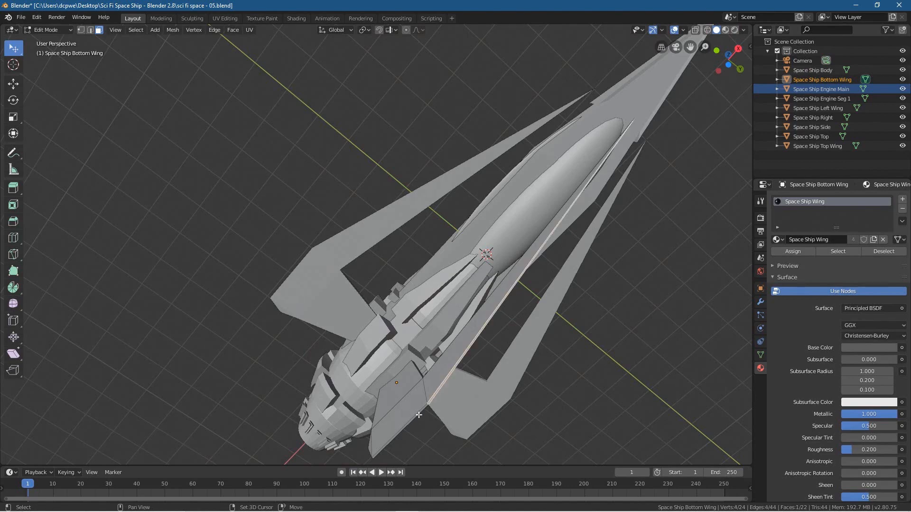
pyautogui.keyDown('shift'); pyautogui.click(417, 415); pyautogui.keyUp('shift')
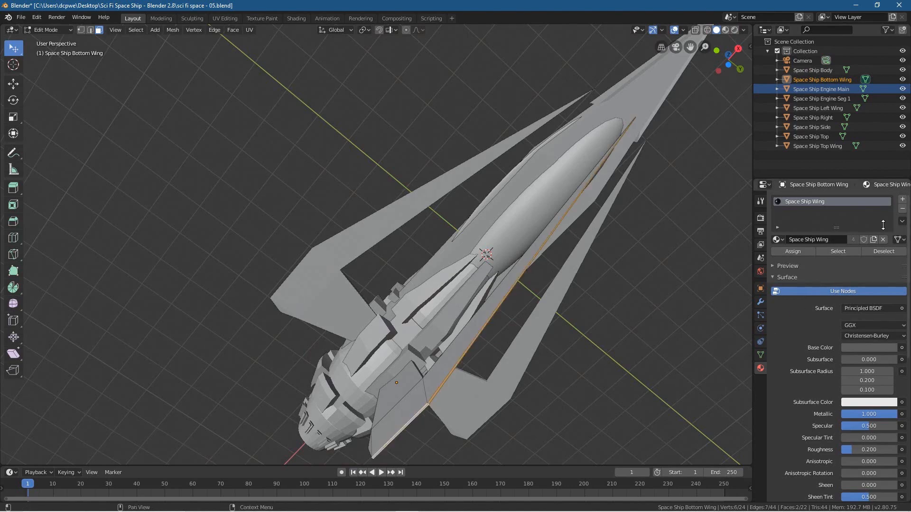
# Step: Assign Space Ship Side to the bottom wing's selected faces through a new material slot and return to Object Mode
pyautogui.click(903, 199)
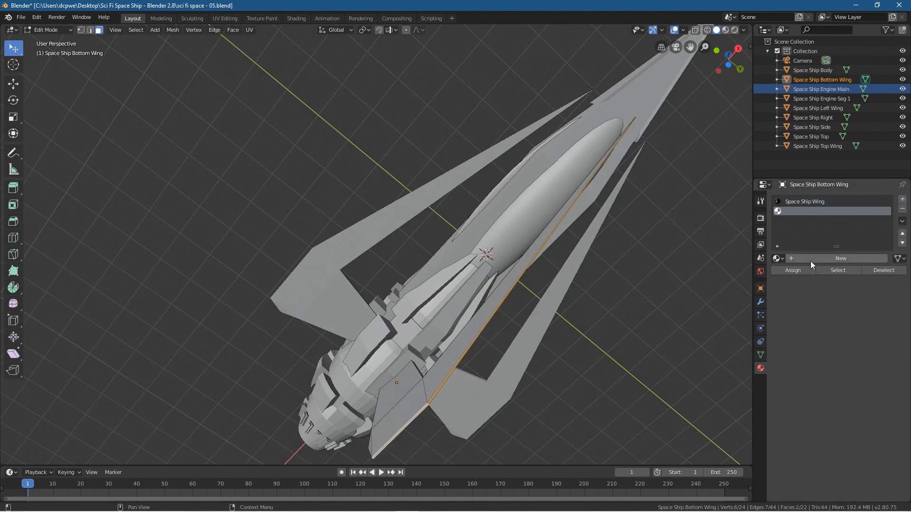
pyautogui.click(776, 258)
pyautogui.click(795, 300)
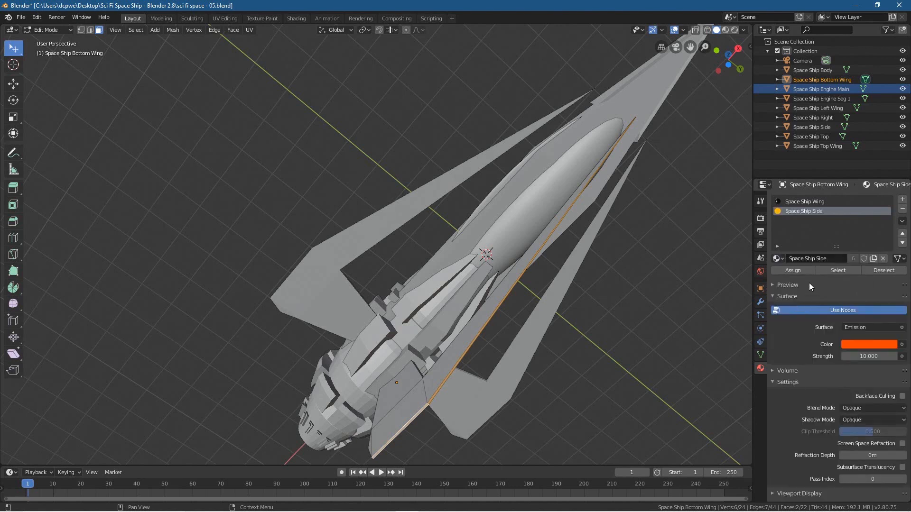
pyautogui.click(50, 30)
pyautogui.click(52, 44)
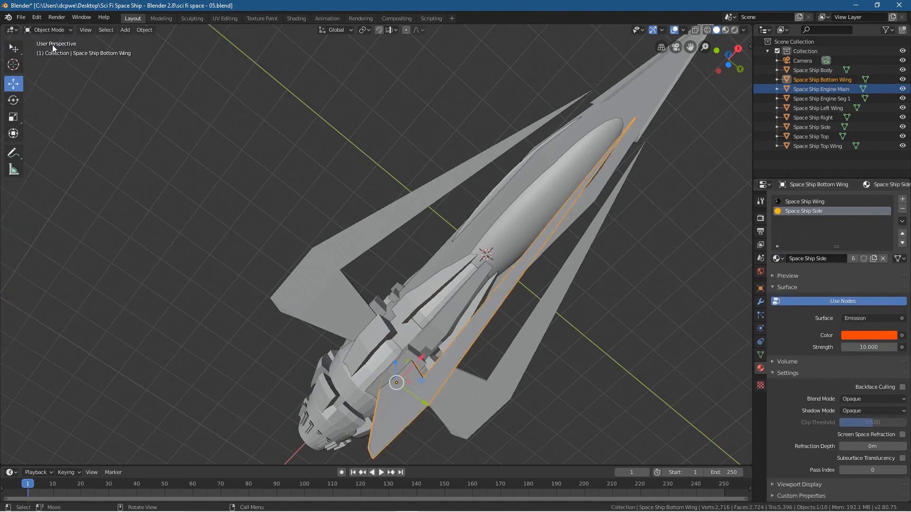
# Step: Return the viewport to rendered shading, clear the selection and inspect the wings from behind the ship
pyautogui.click(734, 30)
pyautogui.moveTo(317, 273)
pyautogui.mouseDown(button='middle')
pyautogui.moveTo(320, 318)
pyautogui.moveTo(355, 355)
pyautogui.moveTo(246, 344)
pyautogui.moveTo(364, 351)
pyautogui.moveTo(459, 374)
pyautogui.moveTo(474, 387)
pyautogui.moveTo(451, 397)
pyautogui.moveTo(457, 403)
pyautogui.mouseUp(button='middle')
pyautogui.click(405, 357)
pyautogui.moveTo(363, 335); pyautogui.dragTo(338, 328, button='middle')
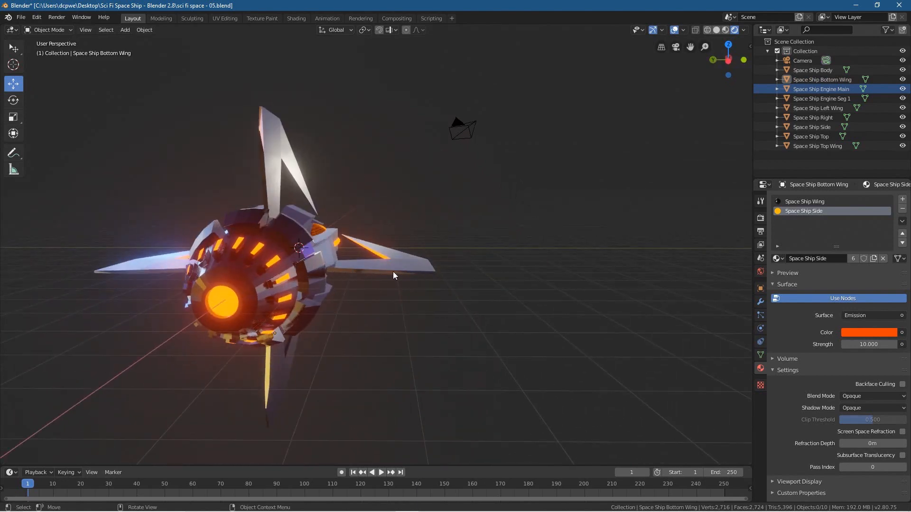
pyautogui.moveTo(174, 286); pyautogui.dragTo(252, 295, button='middle')
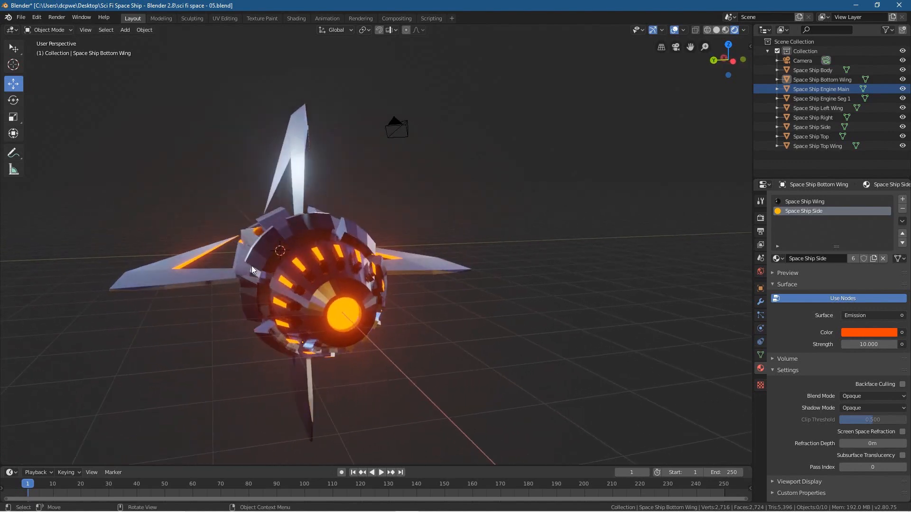
# Step: Select the Space Ship Top Wing and enter Edit Mode on it
pyautogui.click(289, 132)
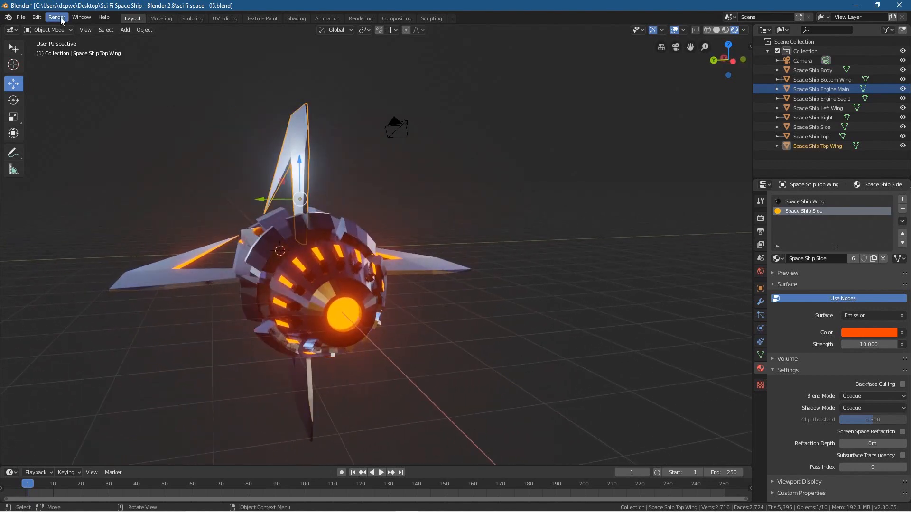
pyautogui.click(47, 29)
pyautogui.click(53, 51)
pyautogui.moveTo(330, 171); pyautogui.dragTo(304, 178, button='middle')
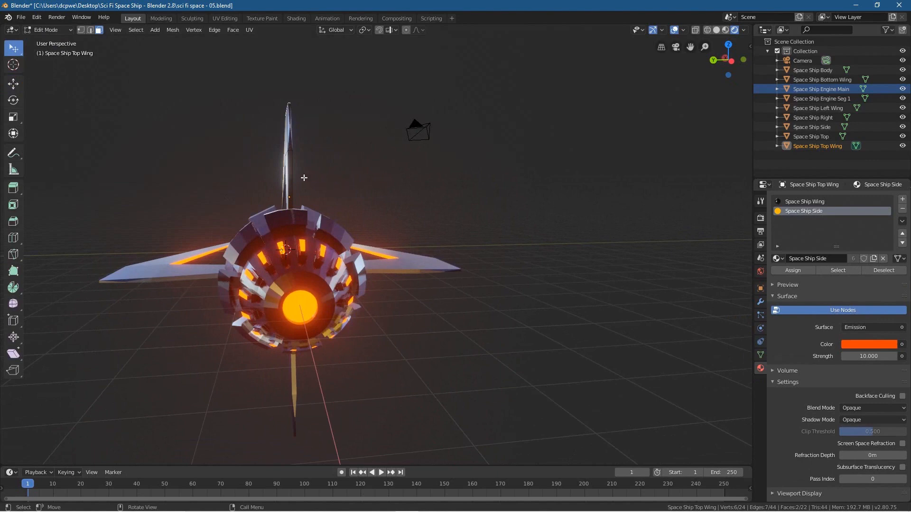
# Step: Select the long lower face and the narrow middle face on the top wing's rear edge
pyautogui.click(291, 127)
pyautogui.scroll(3, 298, 130)
pyautogui.keyDown('shift'); pyautogui.moveTo(298, 130); pyautogui.dragTo(394, 244, button='middle'); pyautogui.keyUp('shift')
pyautogui.click(349, 162)
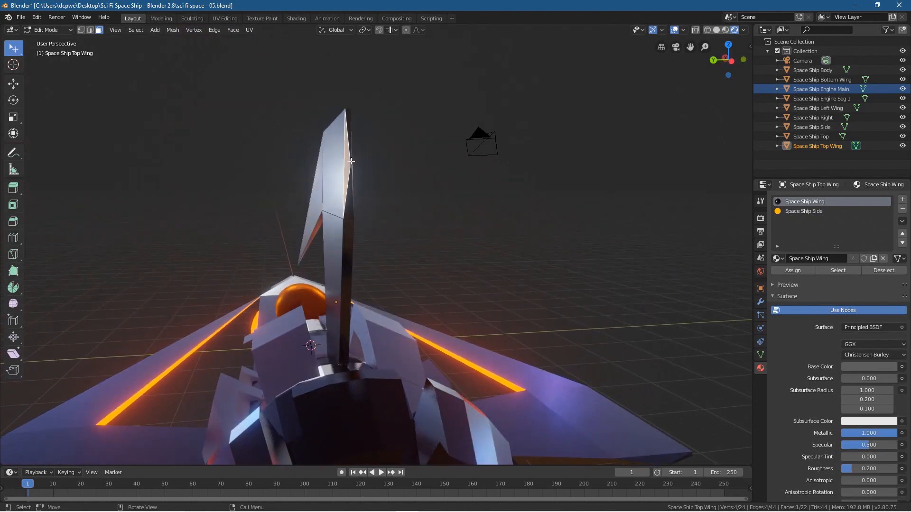
pyautogui.click(351, 162)
pyautogui.click(351, 231)
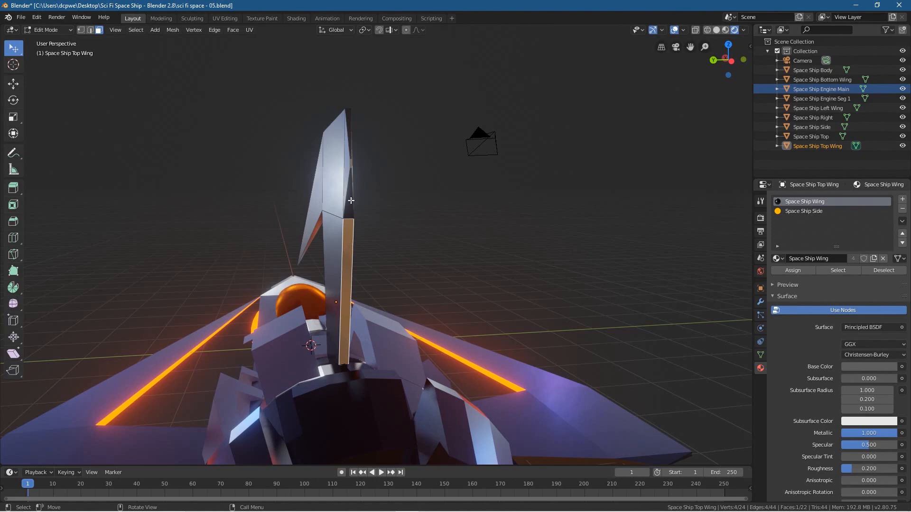
pyautogui.keyDown('shift'); pyautogui.click(351, 163); pyautogui.keyUp('shift')
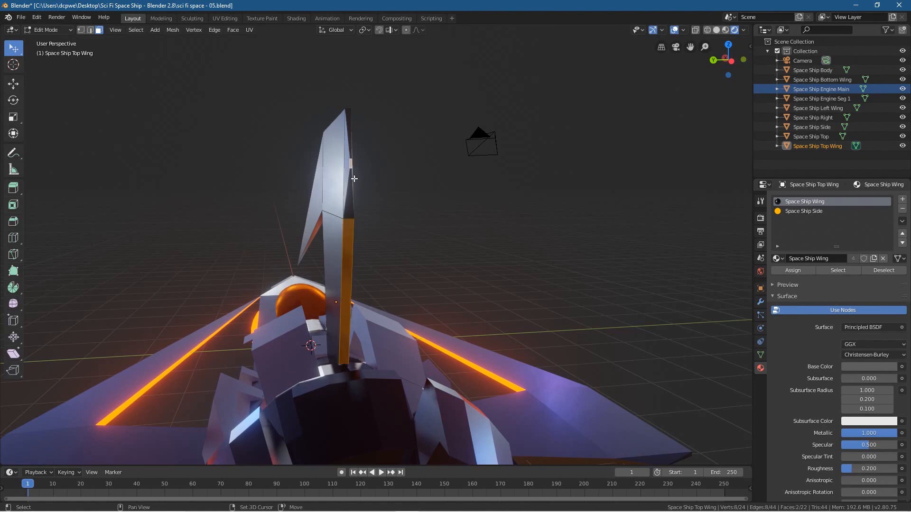
# Step: Add the two tapered faces below and above the narrow middle face on the top wing's rear edge to the selection
pyautogui.scroll(3, 351, 163)
pyautogui.keyDown('shift'); pyautogui.moveTo(286, 162); pyautogui.dragTo(307, 217, button='middle'); pyautogui.keyUp('shift')
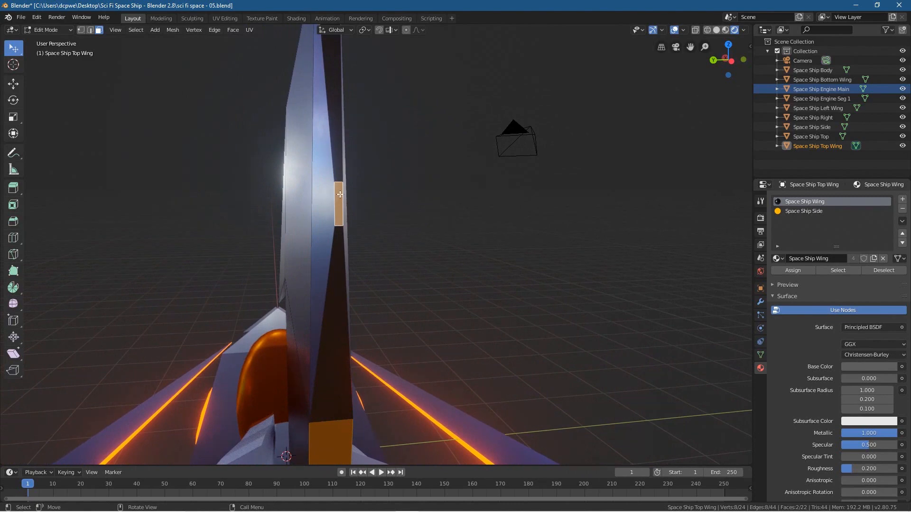
pyautogui.keyDown('shift'); pyautogui.click(336, 299); pyautogui.keyUp('shift')
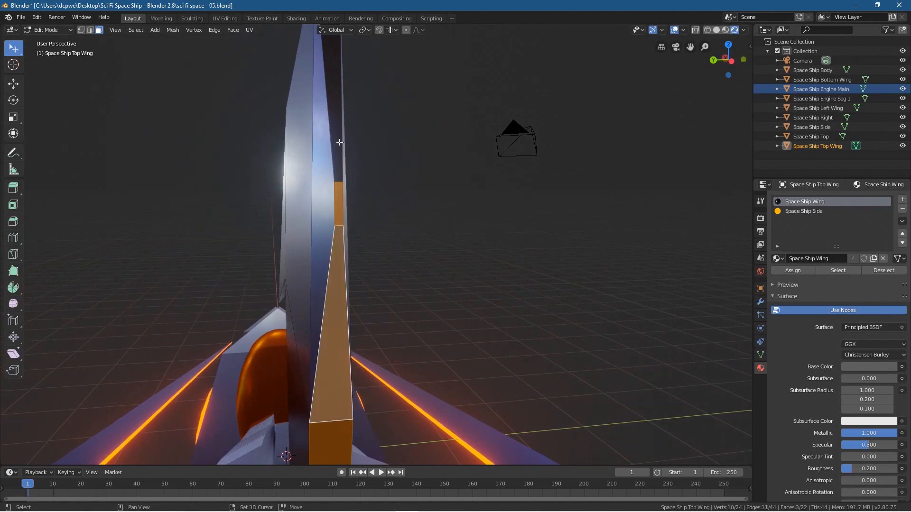
pyautogui.keyDown('shift'); pyautogui.click(340, 127); pyautogui.keyUp('shift')
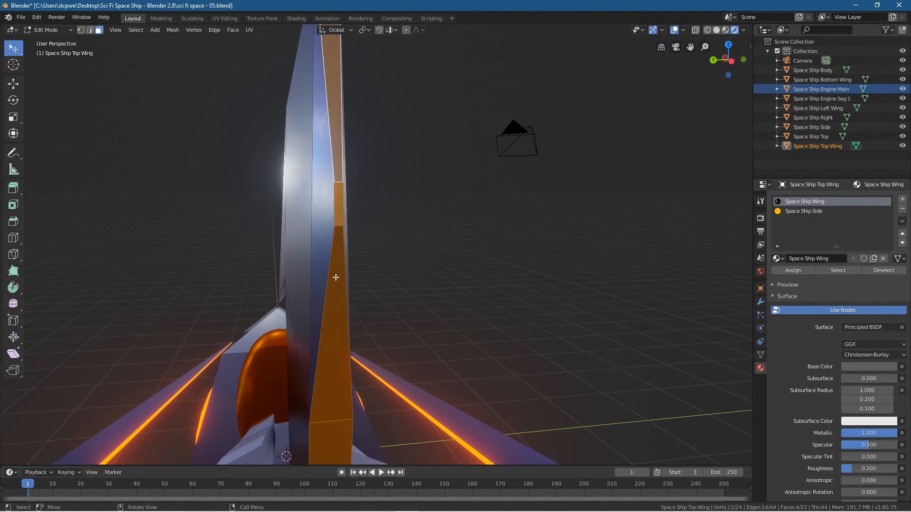
pyautogui.keyDown('shift'); pyautogui.moveTo(334, 346); pyautogui.dragTo(345, 256, button='middle'); pyautogui.keyUp('shift')
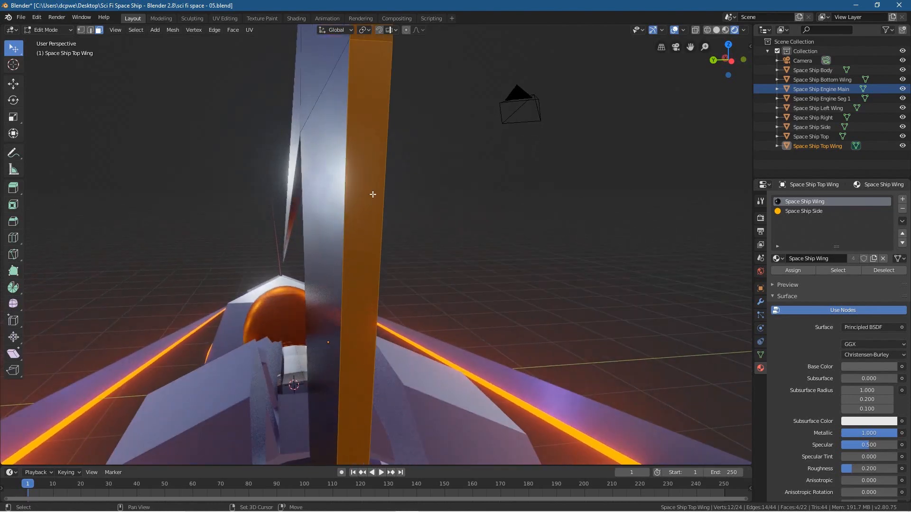
pyautogui.keyDown('shift'); pyautogui.moveTo(372, 193); pyautogui.dragTo(362, 274, button='middle'); pyautogui.keyUp('shift')
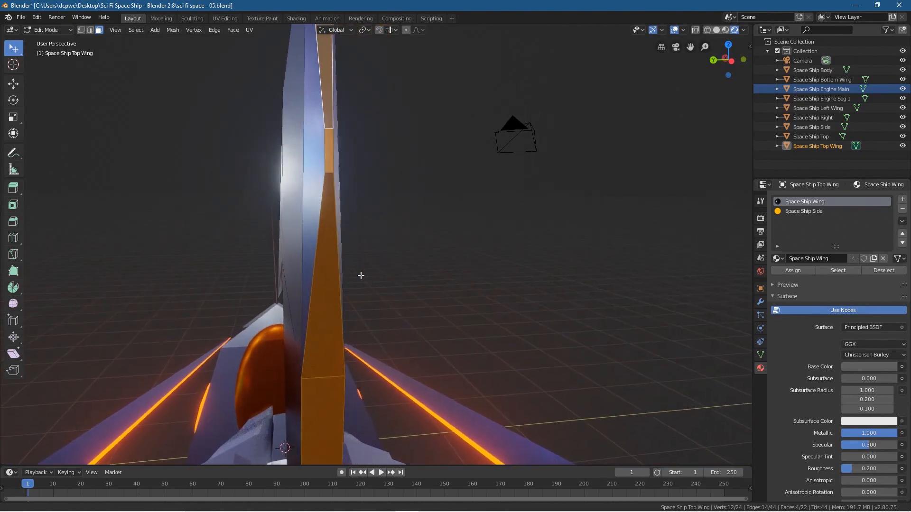
# Step: Assign Space Ship Side to the selected rear-edge faces, clear the face selection and return to Object Mode
pyautogui.click(799, 211)
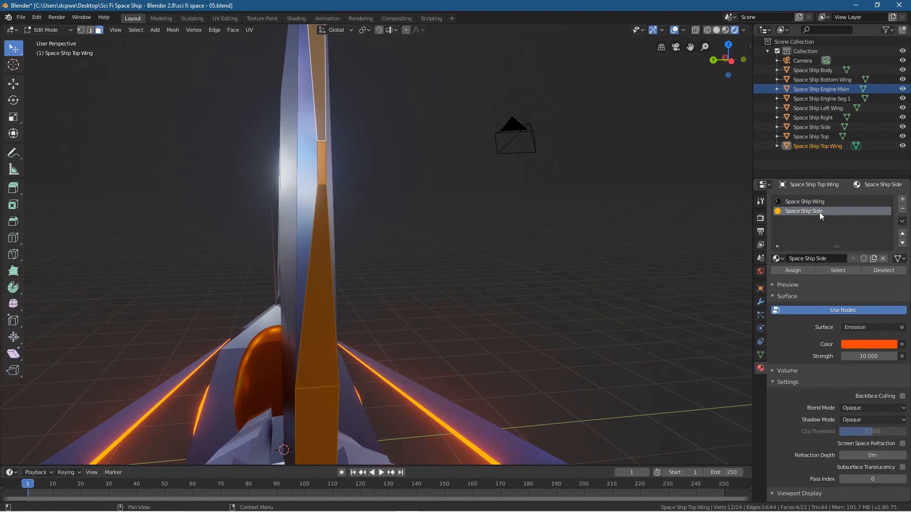
pyautogui.click(796, 270)
pyautogui.hotkey('alt', 'a')
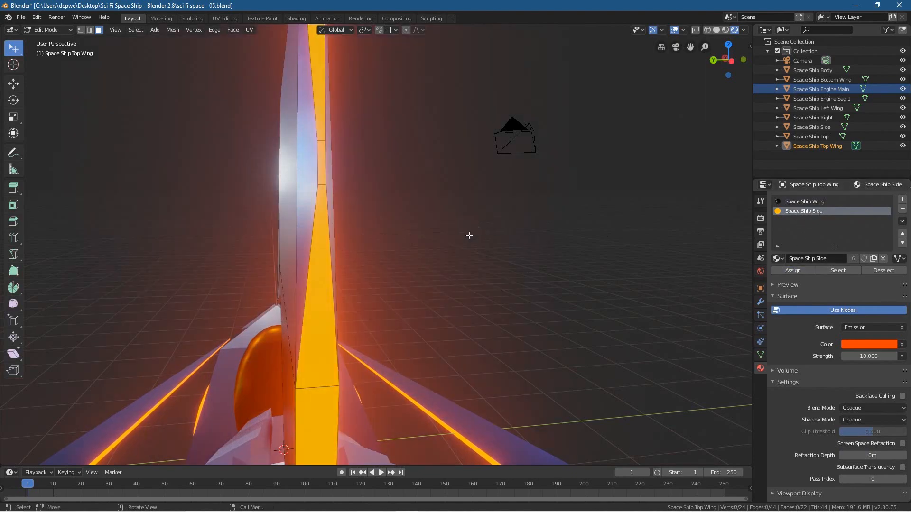
pyautogui.scroll(-3, 474, 247)
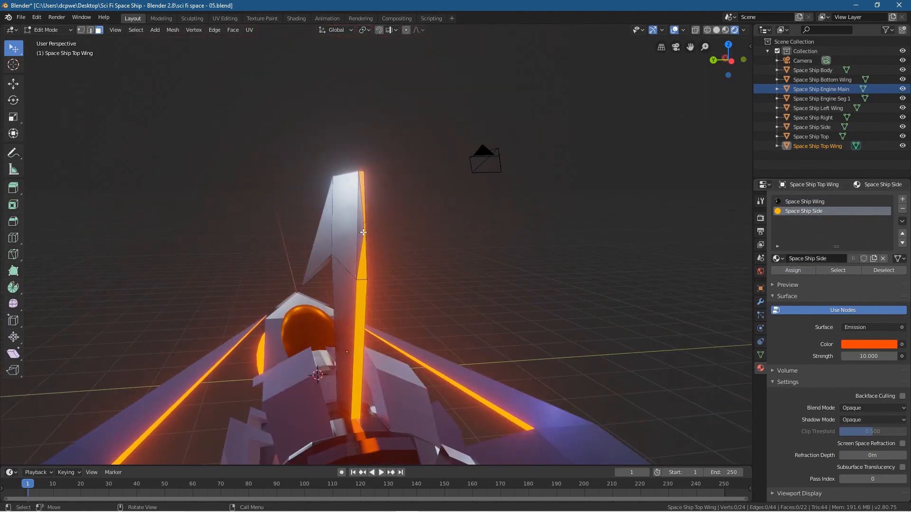
pyautogui.moveTo(343, 244); pyautogui.dragTo(329, 243, button='middle')
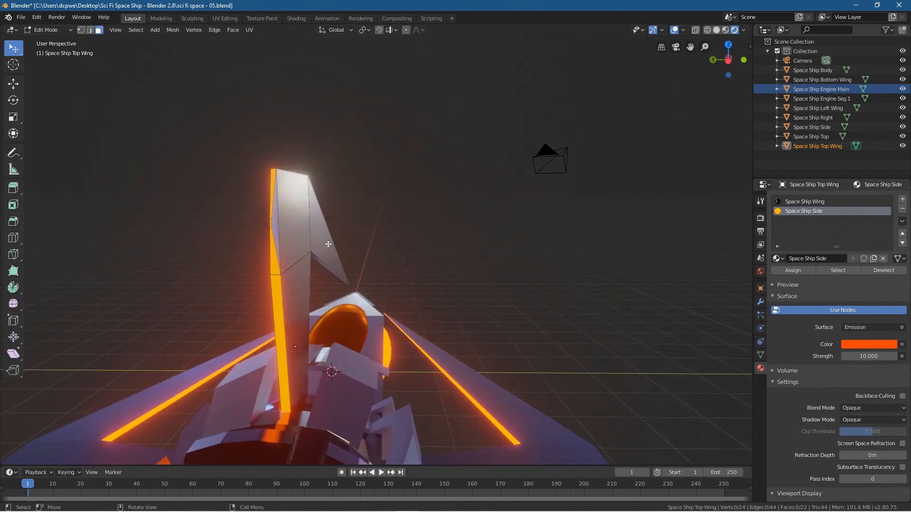
pyautogui.click(47, 30)
pyautogui.click(43, 37)
pyautogui.moveTo(189, 217); pyautogui.dragTo(225, 242, button='middle')
pyautogui.moveTo(616, 156); pyautogui.dragTo(526, 245, button='middle')
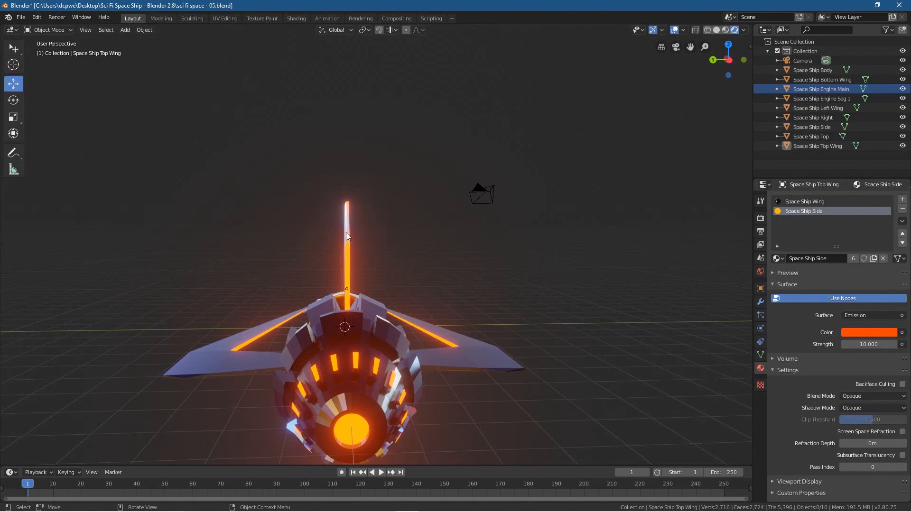
pyautogui.scroll(3, 365, 248)
pyautogui.moveTo(365, 247); pyautogui.dragTo(391, 264, button='middle')
pyautogui.click(479, 356)
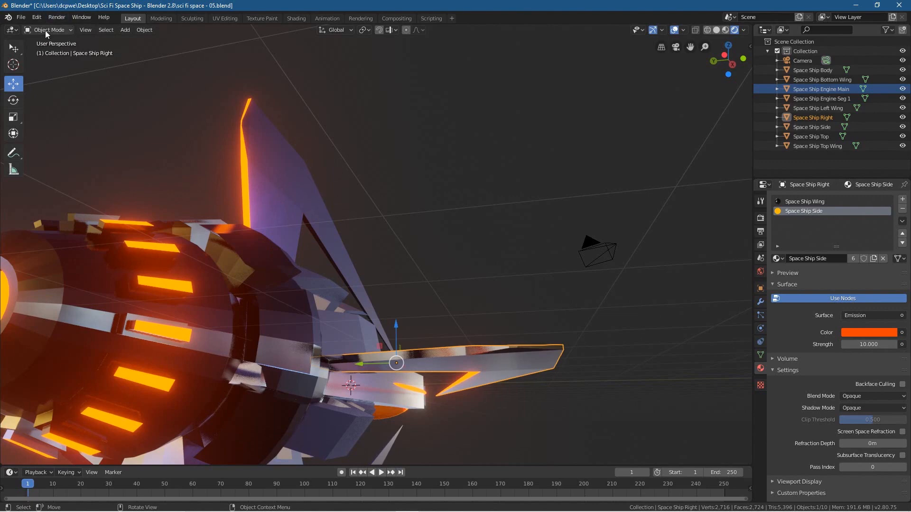
# Step: Select the Space Ship Top Wing again and enter Edit Mode to fix its remaining unlit rear faces
pyautogui.moveTo(280, 262); pyautogui.dragTo(294, 269, button='middle')
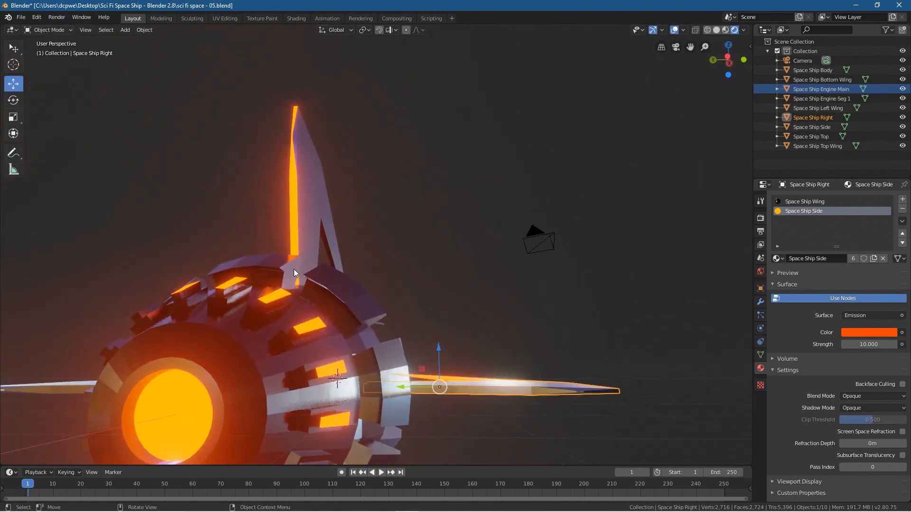
pyautogui.click(292, 129)
pyautogui.click(47, 30)
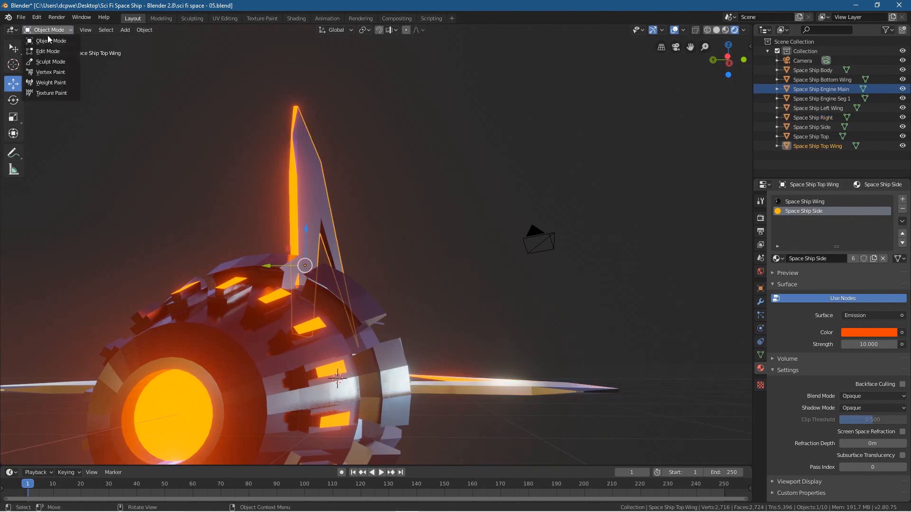
pyautogui.click(52, 49)
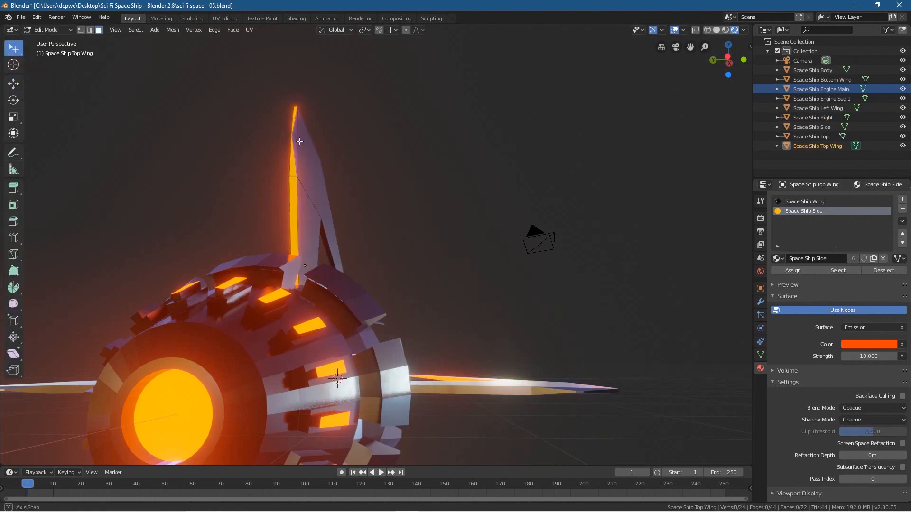
# Step: Select the two angled faces flanking the glowing strip on either side of the top wing's upper rear edge
pyautogui.moveTo(301, 138); pyautogui.dragTo(311, 159, button='middle')
pyautogui.scroll(4, 363, 208)
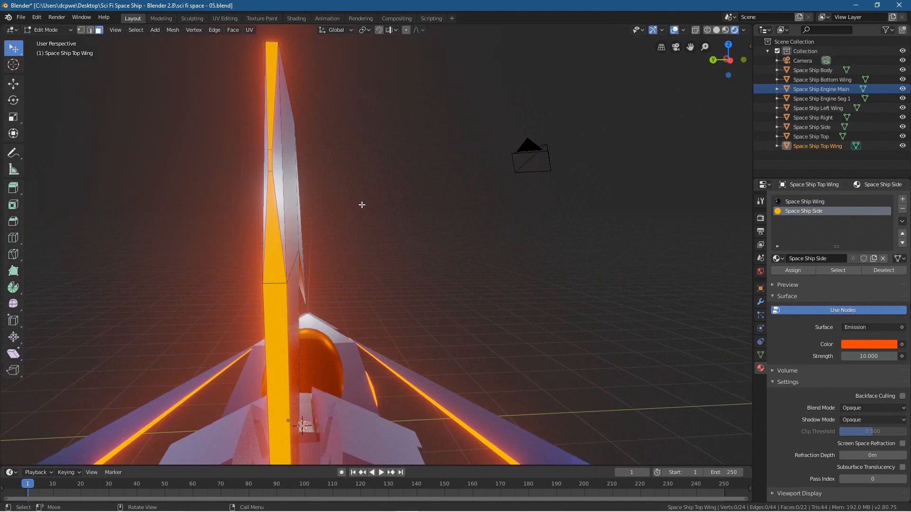
pyautogui.keyDown('shift'); pyautogui.click(276, 154); pyautogui.keyUp('shift')
pyautogui.keyDown('shift'); pyautogui.click(265, 156); pyautogui.keyUp('shift')
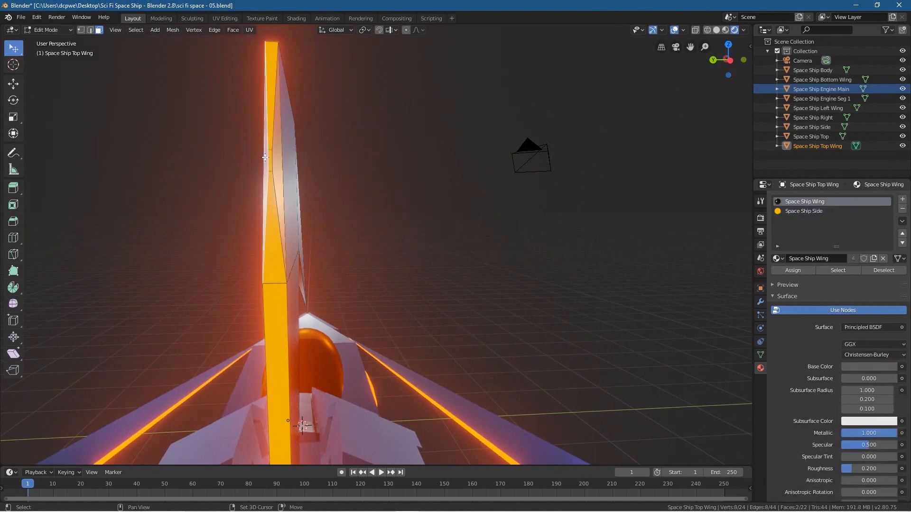
pyautogui.moveTo(291, 160); pyautogui.dragTo(348, 167, button='middle')
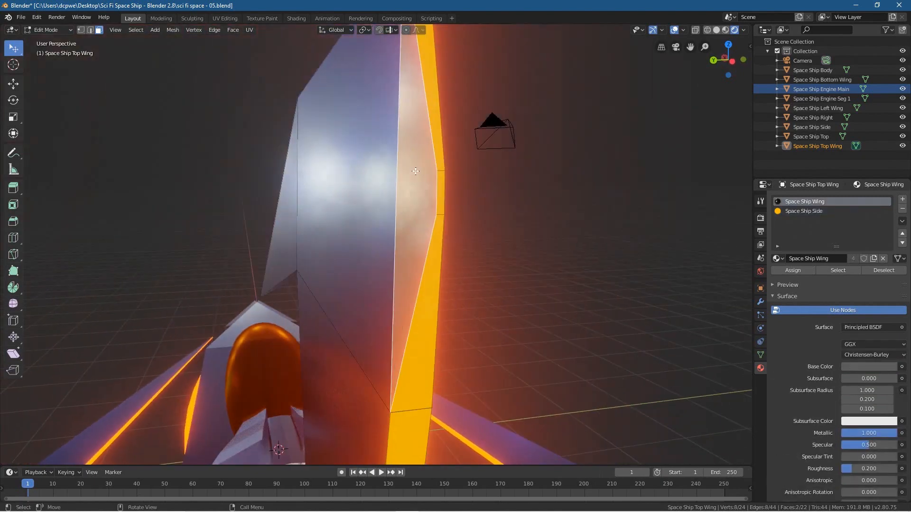
pyautogui.moveTo(433, 187); pyautogui.dragTo(279, 167, button='middle')
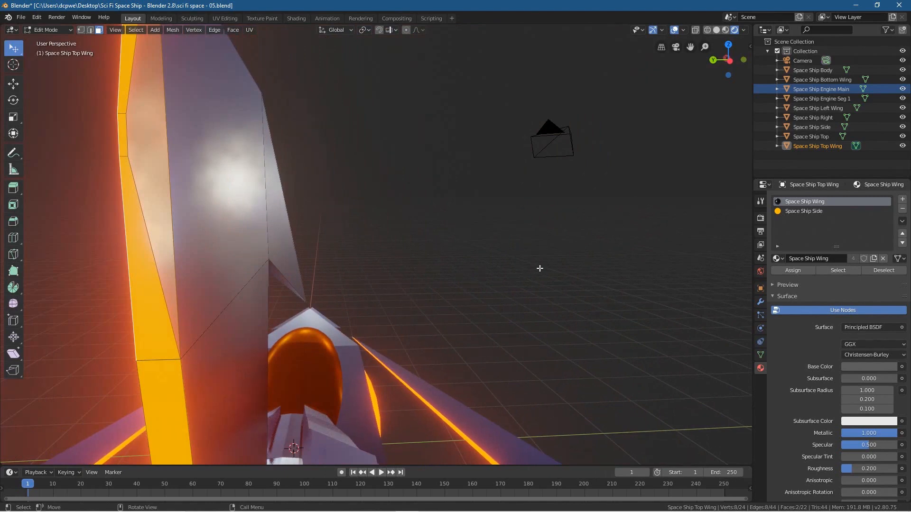
# Step: Assign Space Ship Side to the two selected flanking faces, clear the selection and return to Object Mode
pyautogui.click(804, 210)
pyautogui.click(790, 270)
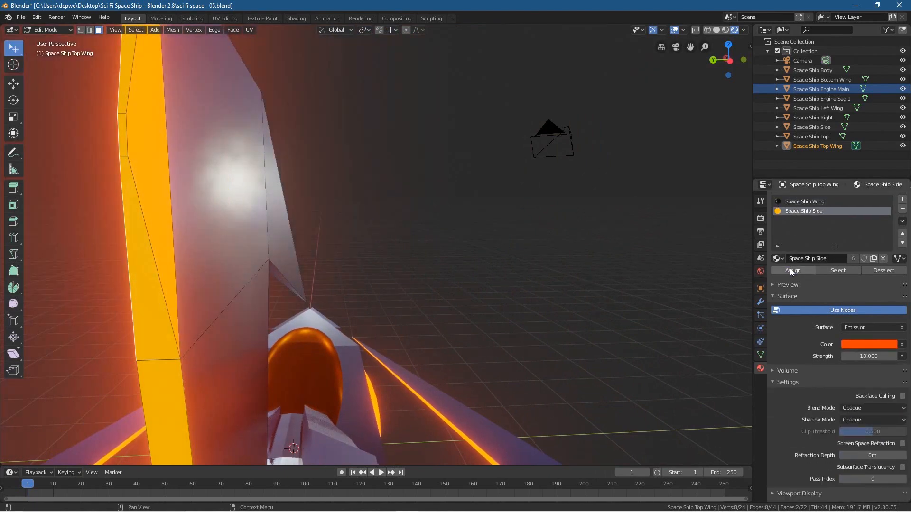
pyautogui.click(519, 247)
pyautogui.click(48, 29)
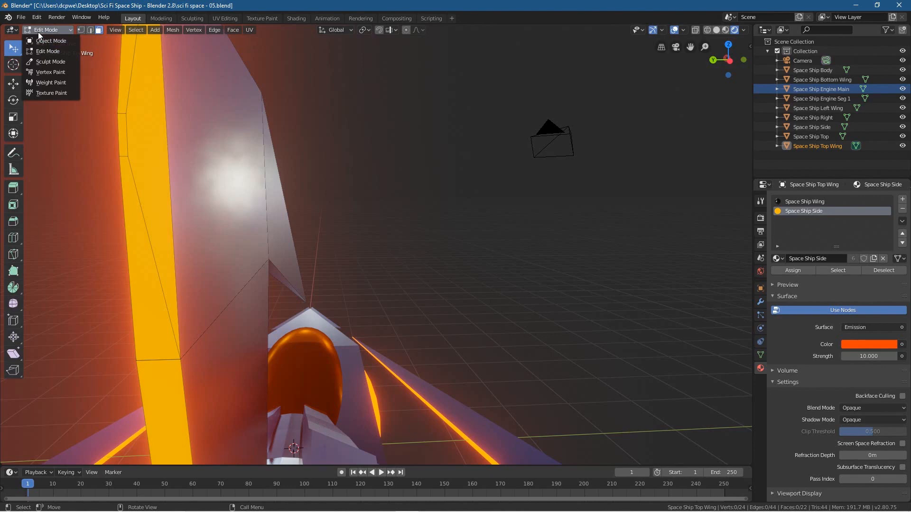
pyautogui.click(42, 39)
pyautogui.moveTo(113, 178); pyautogui.dragTo(338, 222, button='middle')
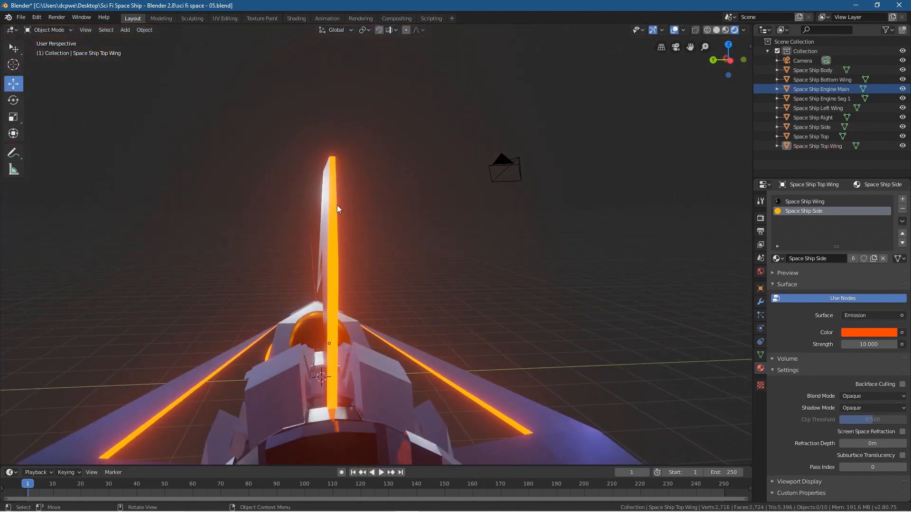
pyautogui.moveTo(386, 289); pyautogui.dragTo(497, 254, button='middle')
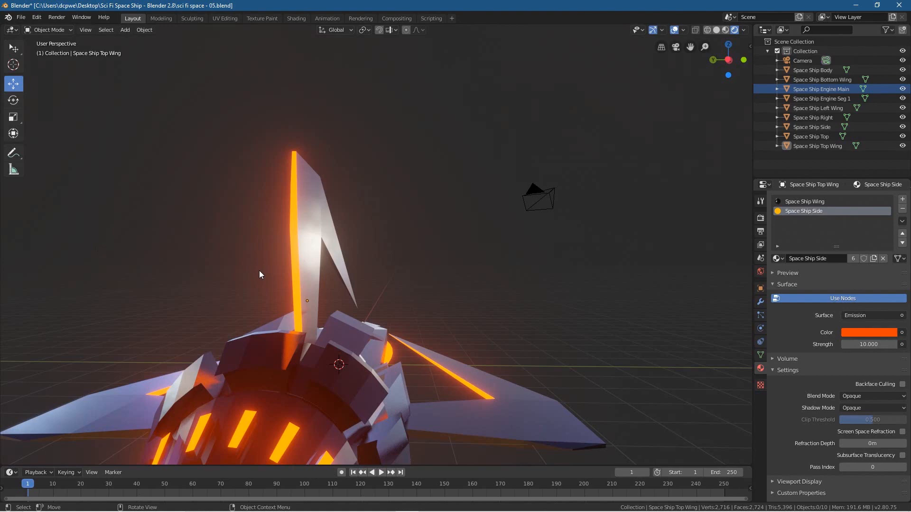
# Step: Select the Space Ship Right wing, enter Edit Mode and frame its rear edge
pyautogui.moveTo(431, 378); pyautogui.dragTo(451, 298, button='middle')
pyautogui.click(524, 322)
pyautogui.click(53, 29)
pyautogui.click(53, 52)
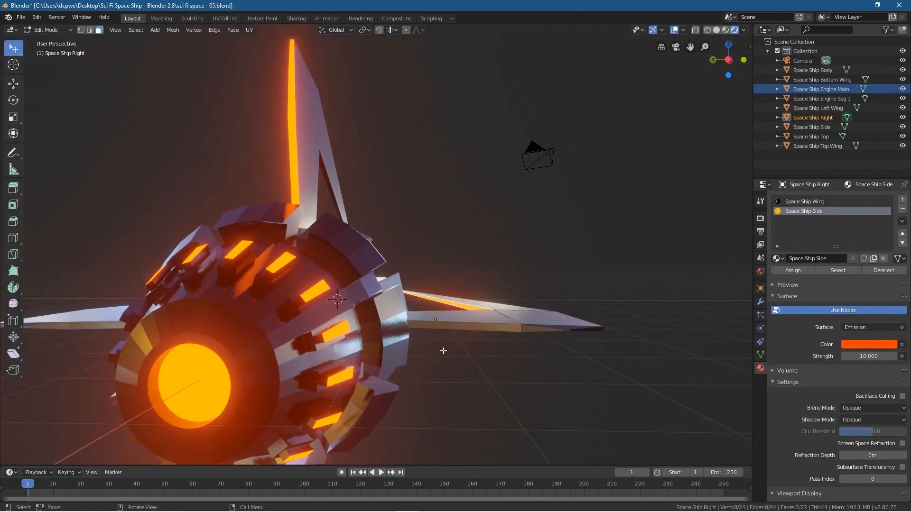
pyautogui.press('KP_Decimal')
# Step: Select the six faces along the right wing's rear edge, including the small angled ones near the tip
pyautogui.click(509, 191)
pyautogui.keyDown('shift'); pyautogui.click(556, 191); pyautogui.keyUp('shift')
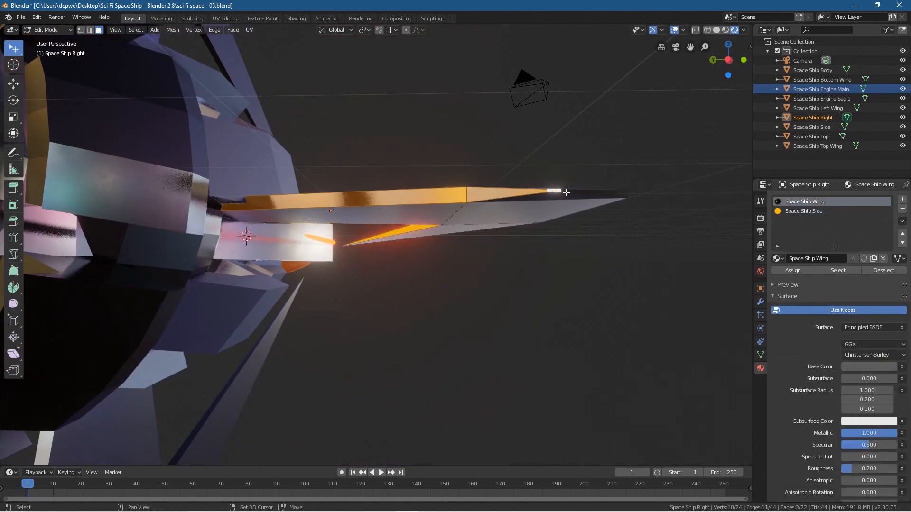
pyautogui.moveTo(575, 190); pyautogui.dragTo(502, 319, button='middle')
pyautogui.keyDown('shift'); pyautogui.click(505, 332); pyautogui.keyUp('shift')
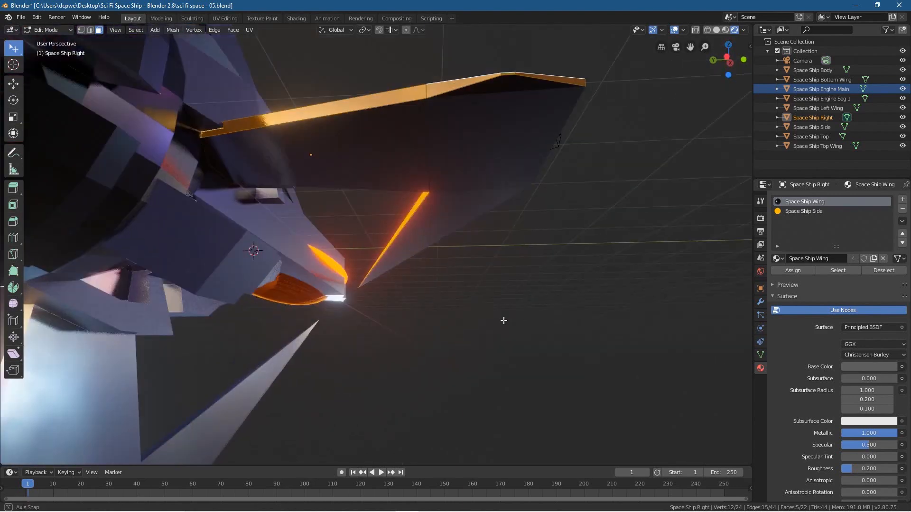
pyautogui.keyDown('shift'); pyautogui.click(507, 83); pyautogui.keyUp('shift')
# Step: Assign Space Ship Side to the right wing's selected rear-edge faces and return to Object Mode
pyautogui.click(795, 211)
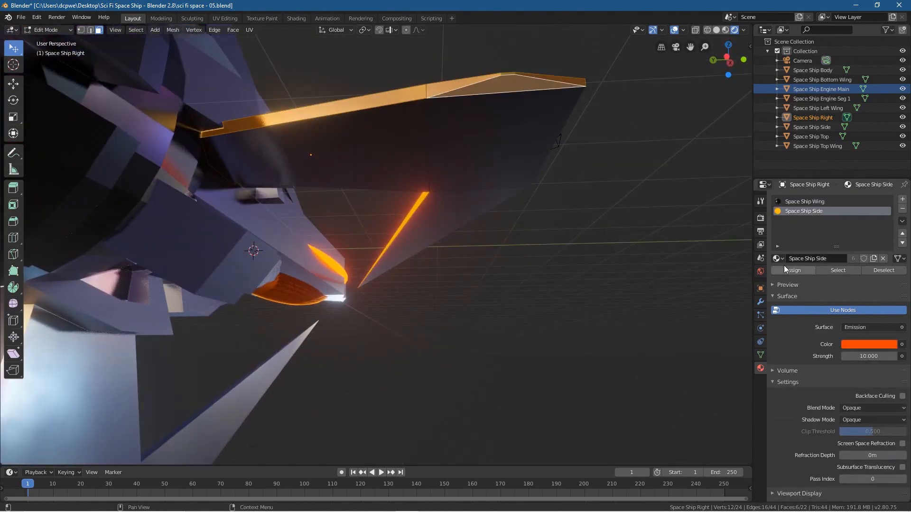
pyautogui.click(783, 269)
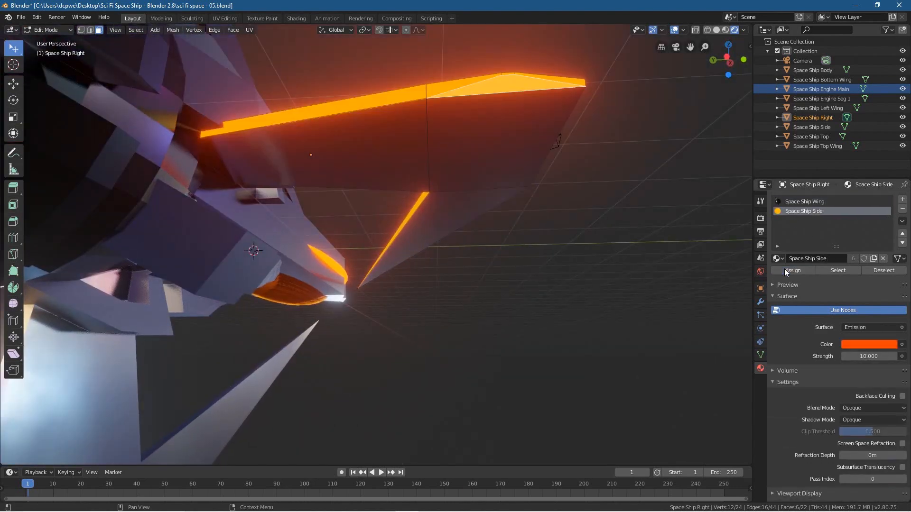
pyautogui.click(47, 29)
pyautogui.click(48, 40)
# Step: Select the Space Ship Left Wing and enter Edit Mode
pyautogui.moveTo(251, 161); pyautogui.dragTo(132, 33, button='middle')
pyautogui.click(48, 29)
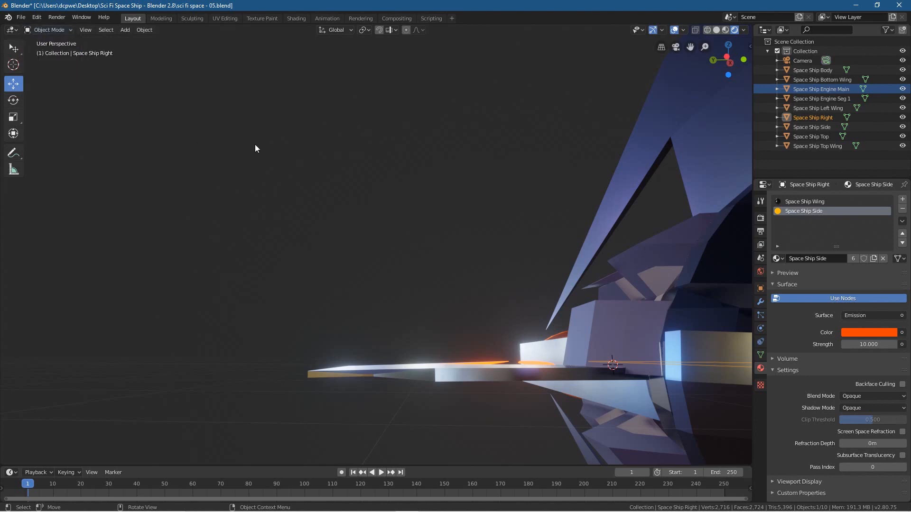
pyautogui.click(471, 374)
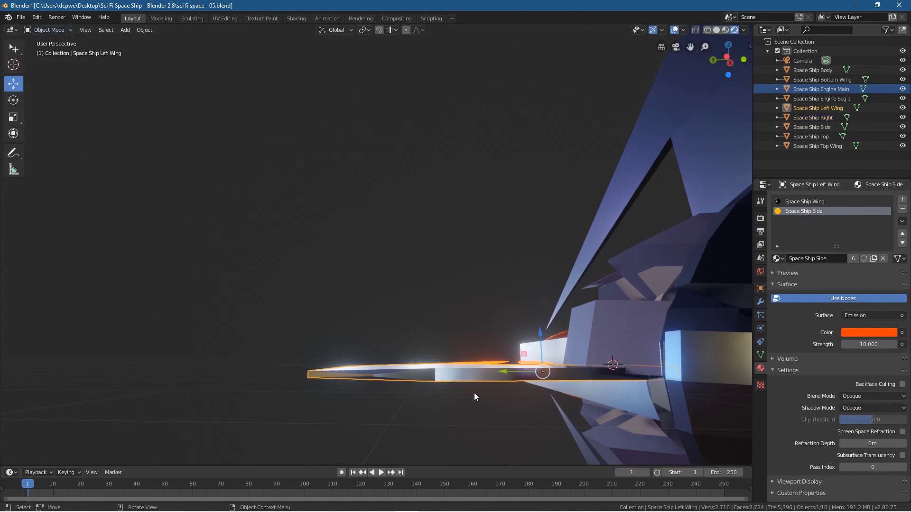
pyautogui.press('Tab')
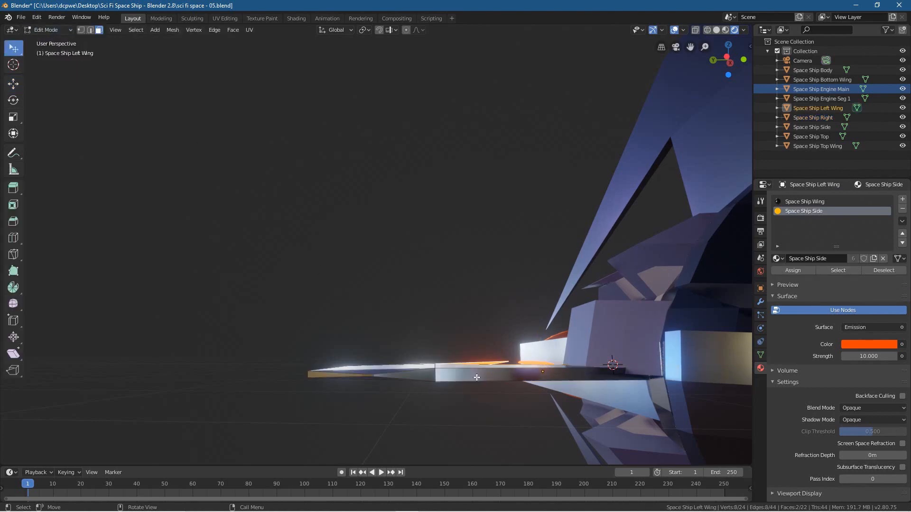
# Step: Select the six faces along the left wing's rear edge, from the hull out to the tip
pyautogui.click(477, 377)
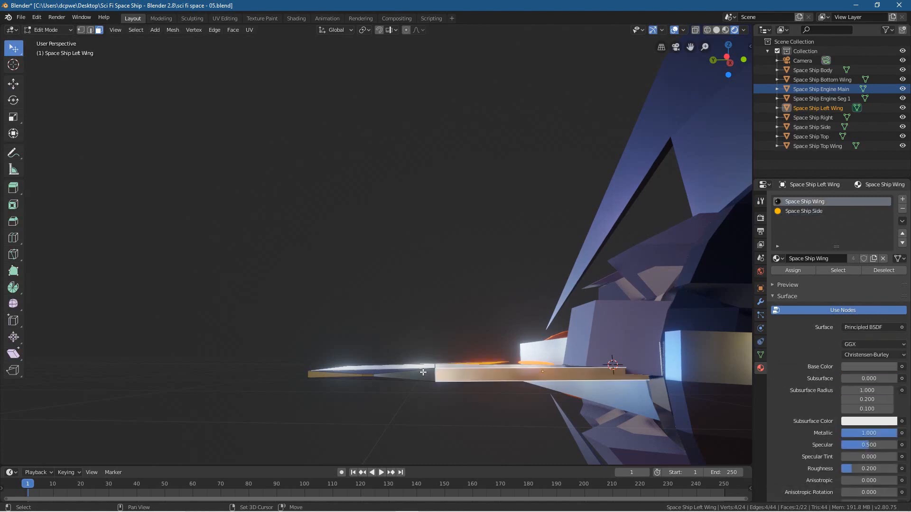
pyautogui.keyDown('shift'); pyautogui.click(388, 375); pyautogui.keyUp('shift')
pyautogui.keyDown('shift'); pyautogui.click(370, 372); pyautogui.keyUp('shift')
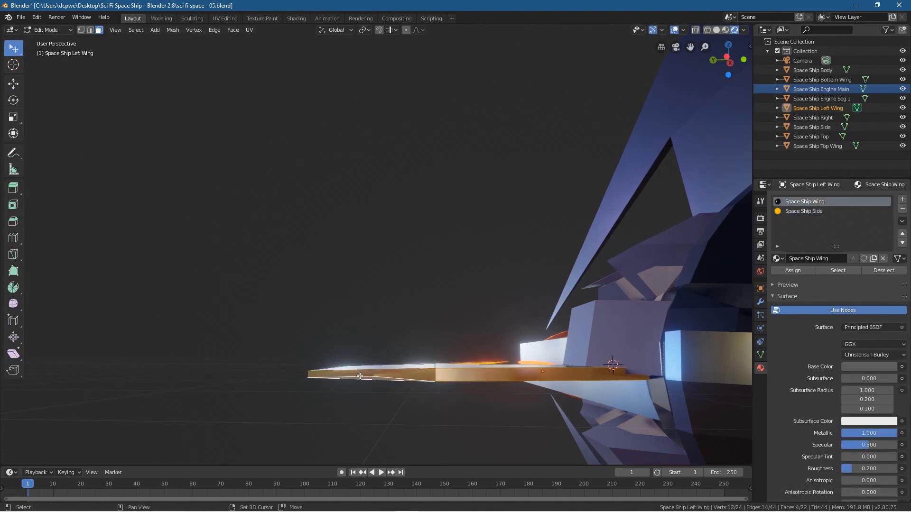
pyautogui.keyDown('shift'); pyautogui.click(350, 375); pyautogui.keyUp('shift')
pyautogui.scroll(2, 389, 389)
pyautogui.keyDown('shift'); pyautogui.moveTo(387, 389); pyautogui.dragTo(397, 303, button='middle'); pyautogui.keyUp('shift')
pyautogui.keyDown('shift'); pyautogui.click(390, 296); pyautogui.keyUp('shift')
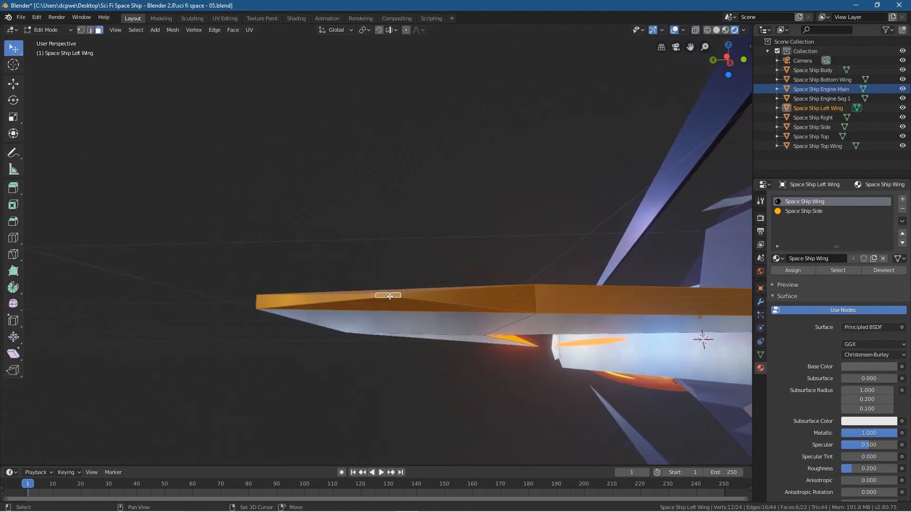
# Step: Assign Space Ship Side to the left wing's selected rear-edge faces and return to Object Mode
pyautogui.click(796, 212)
pyautogui.click(792, 270)
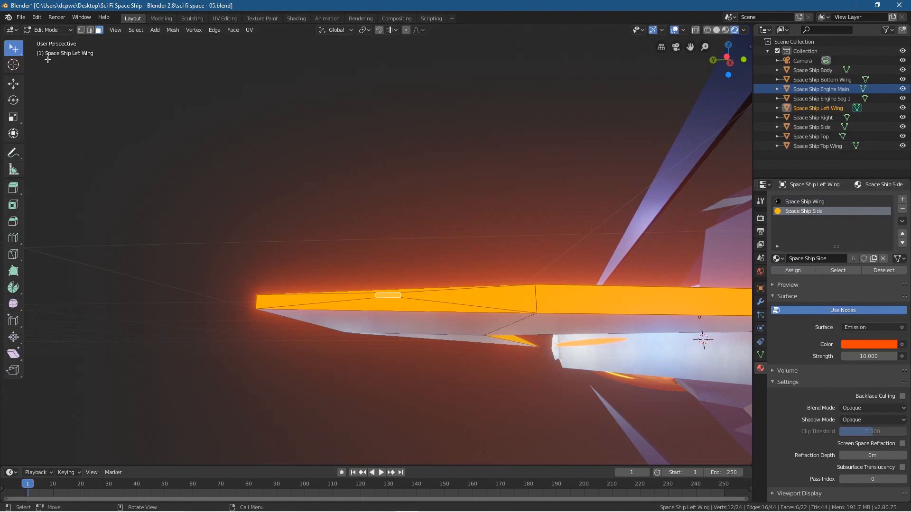
pyautogui.press('Tab')
# Step: Select the Space Ship Bottom Wing and enter Edit Mode with its rear edge in view
pyautogui.moveTo(536, 388); pyautogui.dragTo(200, 97, button='middle')
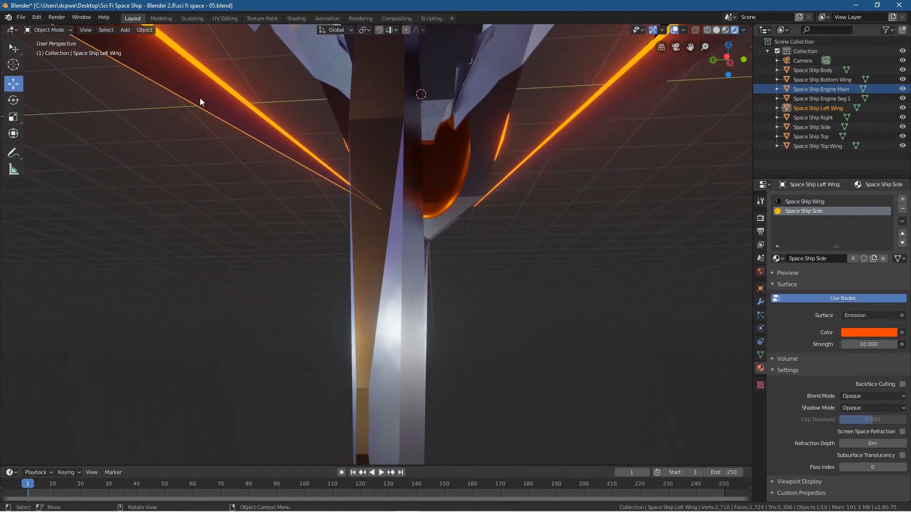
pyautogui.click(378, 185)
pyautogui.press('Tab')
pyautogui.moveTo(378, 185); pyautogui.dragTo(517, 246, button='middle')
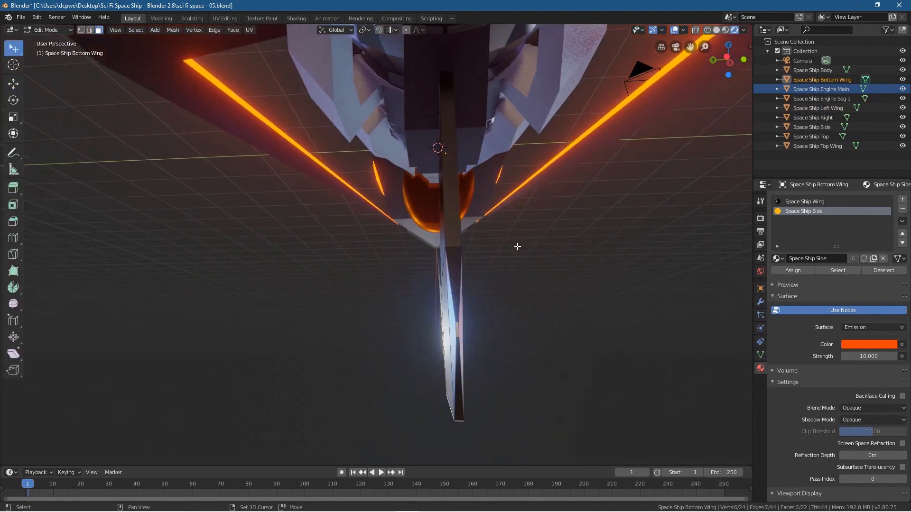
# Step: Select all six rear-edge faces of the bottom wing, including the thin angled faces around its middle
pyautogui.click(456, 278)
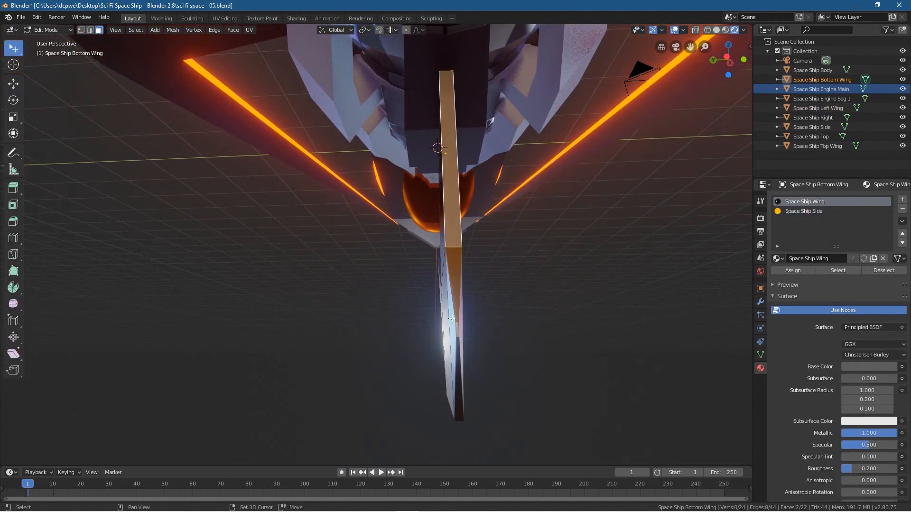
pyautogui.keyDown('shift'); pyautogui.click(458, 335); pyautogui.keyUp('shift')
pyautogui.keyDown('shift'); pyautogui.click(460, 340); pyautogui.keyUp('shift')
pyautogui.keyDown('shift'); pyautogui.click(462, 332); pyautogui.keyUp('shift')
pyautogui.keyDown('shift'); pyautogui.click(454, 330); pyautogui.keyUp('shift')
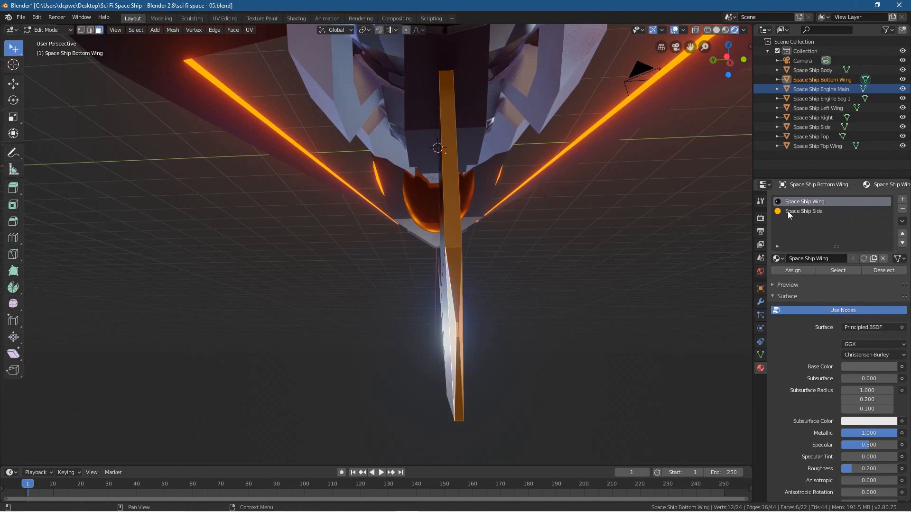
# Step: Assign Space Ship Side to the bottom wing's selected rear-edge faces and return to Object Mode
pyautogui.click(789, 212)
pyautogui.click(793, 270)
pyautogui.press('Tab')
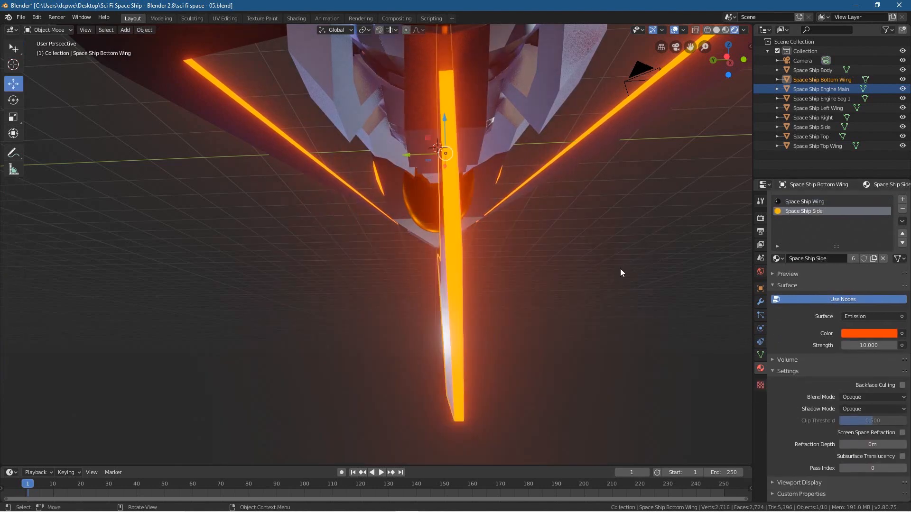
# Step: Select the Space Ship Body from the front of the ship and enter Edit Mode
pyautogui.moveTo(514, 101); pyautogui.dragTo(636, 240, button='middle')
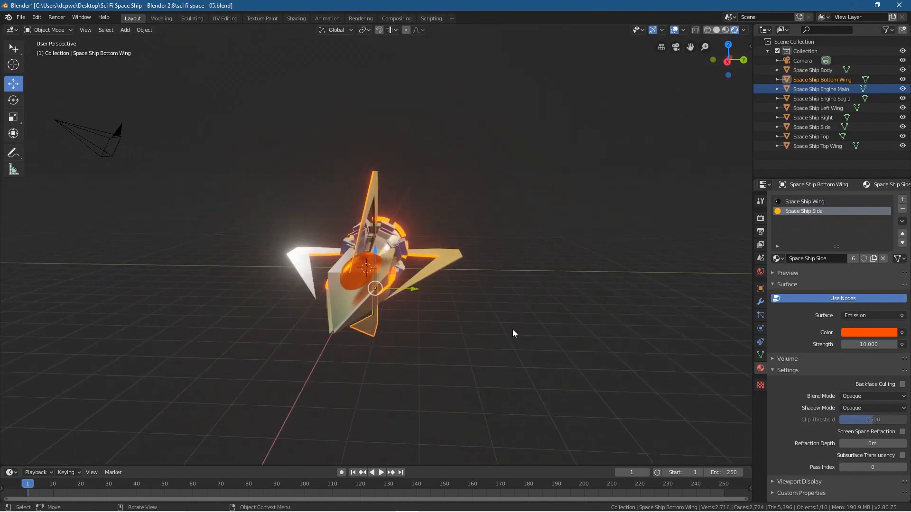
pyautogui.moveTo(655, 67); pyautogui.dragTo(574, 192, button='middle')
pyautogui.scroll(4, 573, 194)
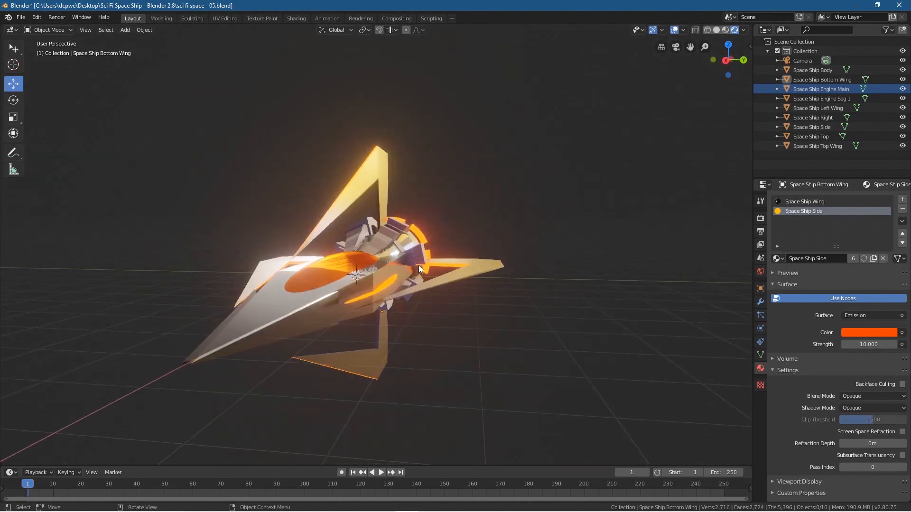
pyautogui.moveTo(354, 306); pyautogui.dragTo(478, 286, button='middle')
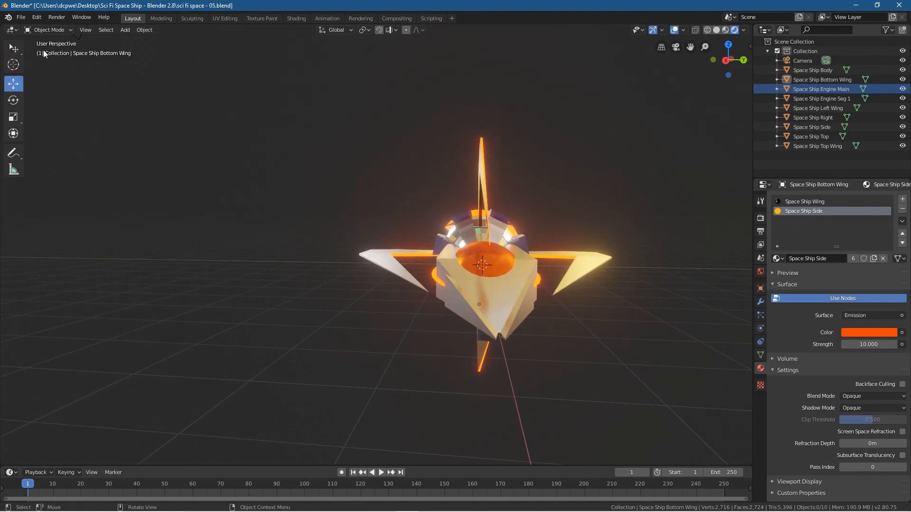
pyautogui.click(41, 30)
pyautogui.click(488, 307)
pyautogui.click(48, 29)
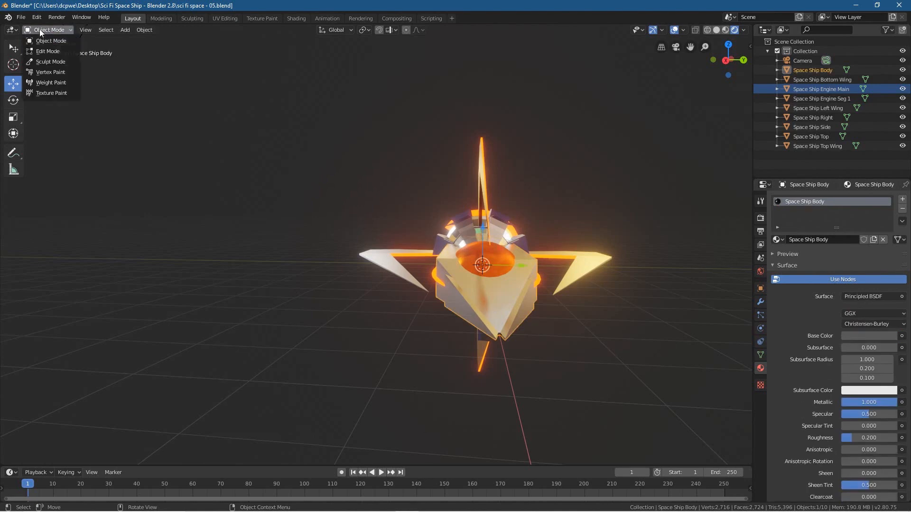
pyautogui.click(47, 54)
# Step: Select the four narrow faces forming the V-shaped strips on both sides of the body's nose
pyautogui.moveTo(490, 346); pyautogui.dragTo(408, 345, button='middle')
pyautogui.click(420, 331)
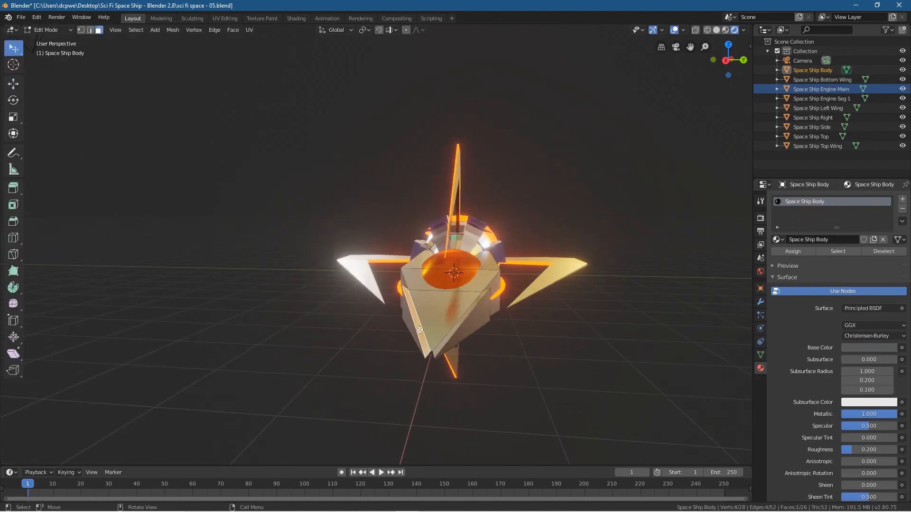
pyautogui.keyDown('shift'); pyautogui.click(451, 332); pyautogui.keyUp('shift')
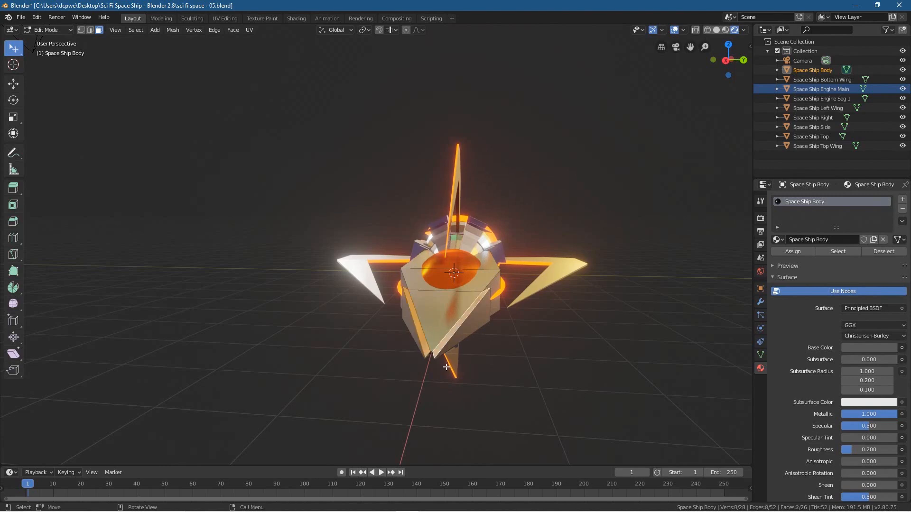
pyautogui.moveTo(430, 360); pyautogui.dragTo(443, 228, button='middle')
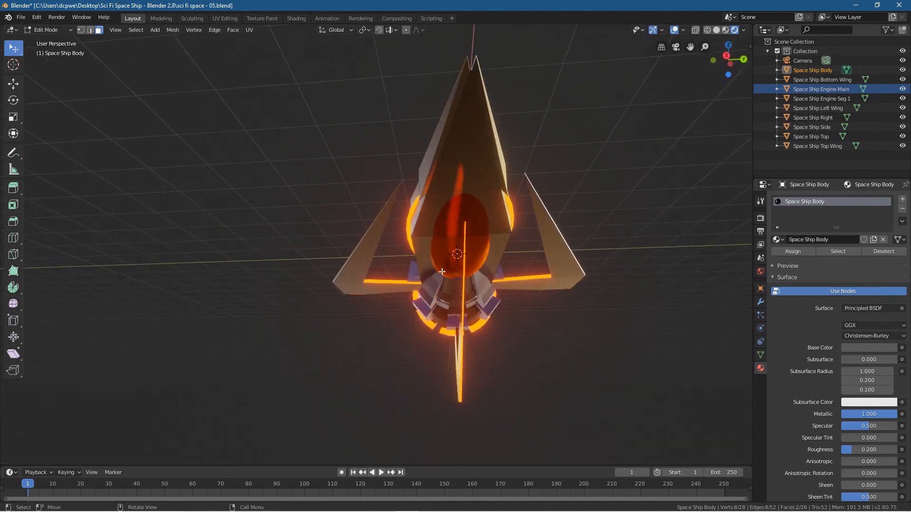
pyautogui.keyDown('shift'); pyautogui.click(453, 105); pyautogui.keyUp('shift')
pyautogui.keyDown('shift'); pyautogui.click(482, 88); pyautogui.keyUp('shift')
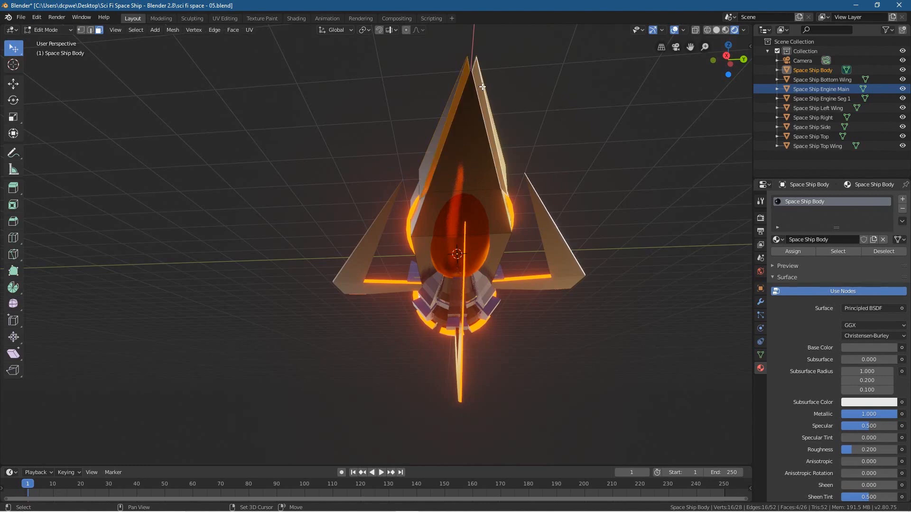
pyautogui.moveTo(454, 117); pyautogui.dragTo(453, 163, button='middle')
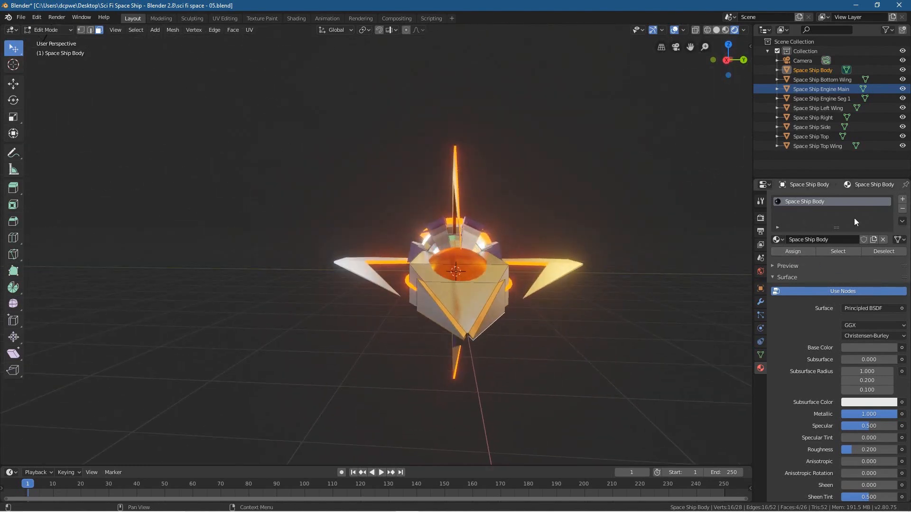
# Step: Add a second material slot with Space Ship Side to the body and assign it to the selected nose faces
pyautogui.click(903, 199)
pyautogui.click(777, 259)
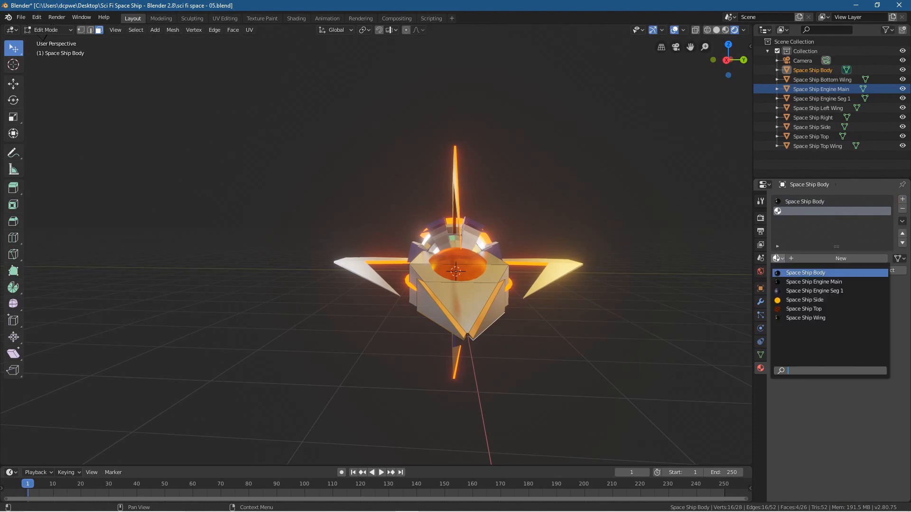
pyautogui.click(787, 301)
pyautogui.click(800, 271)
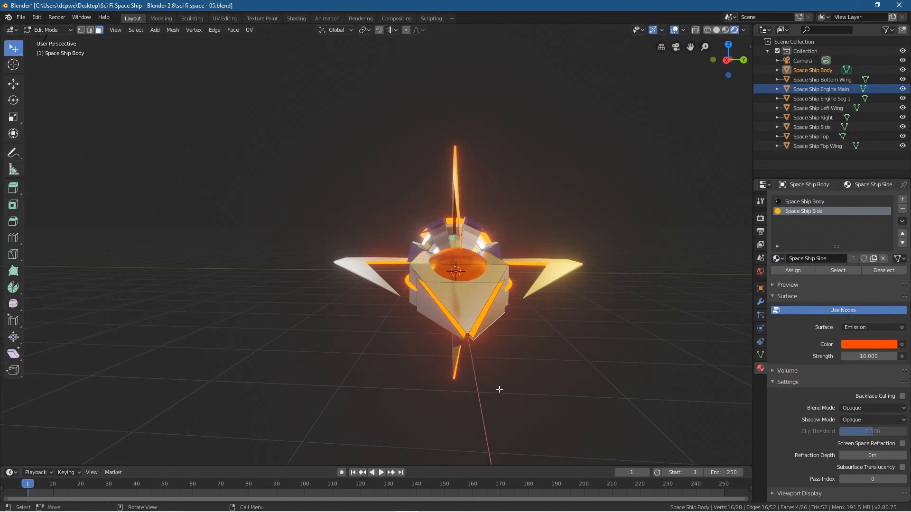
# Step: Hide the viewport overlays to examine the glowing nose strips, and turn the overlays back on
pyautogui.click(674, 31)
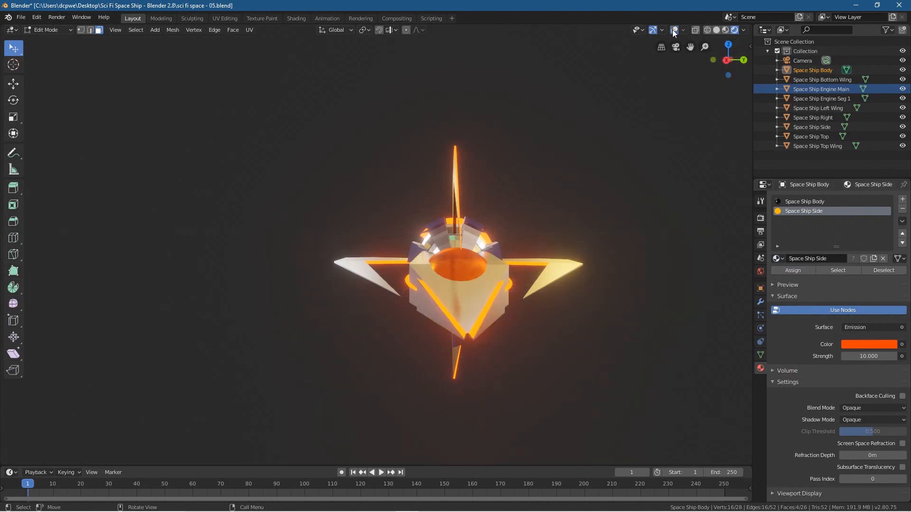
pyautogui.moveTo(438, 305); pyautogui.dragTo(380, 333, button='middle')
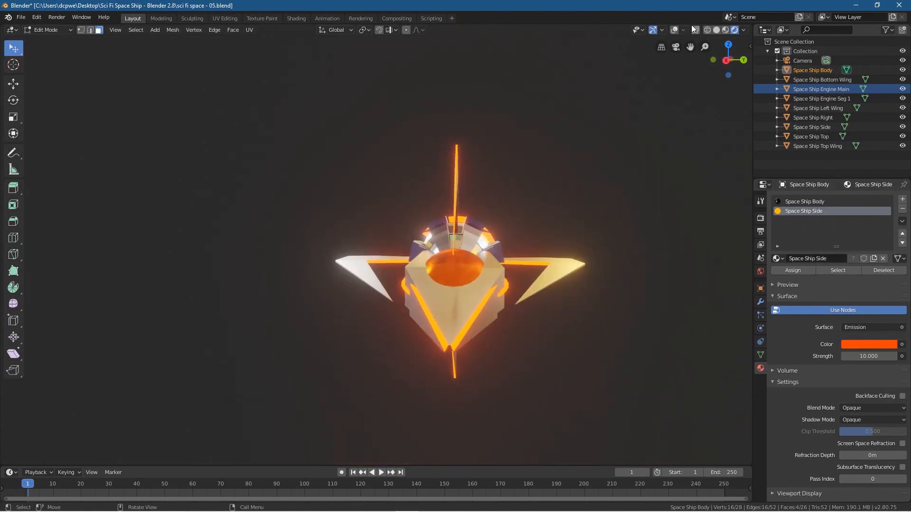
pyautogui.click(675, 29)
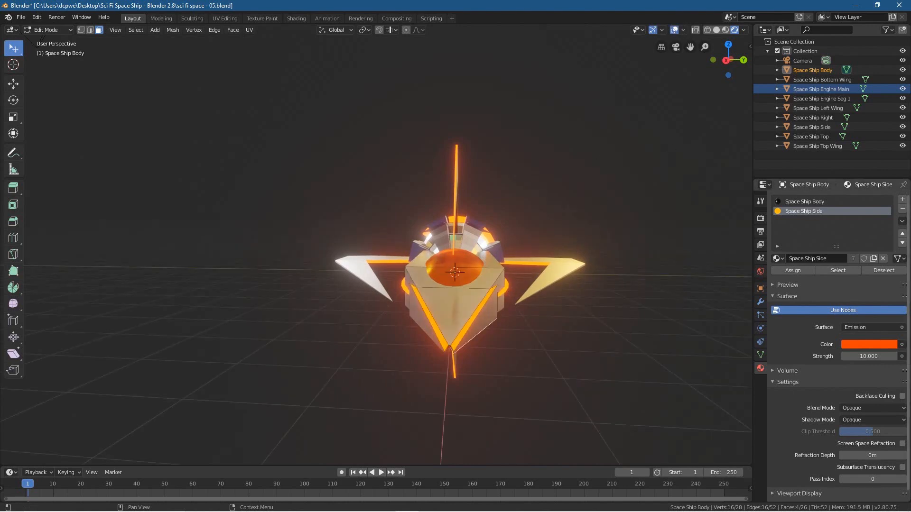
# Step: Return the body to Object Mode and remove its Space Ship Side material slot
pyautogui.click(903, 210)
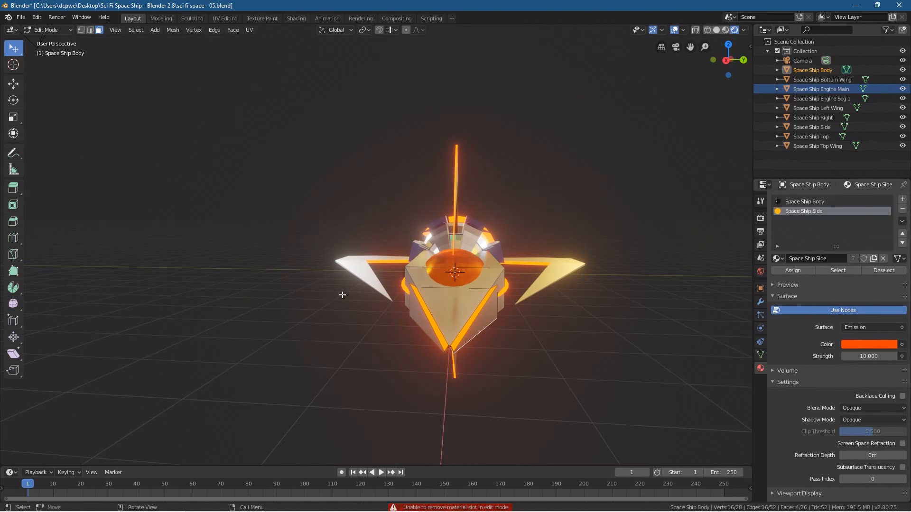
pyautogui.click(51, 30)
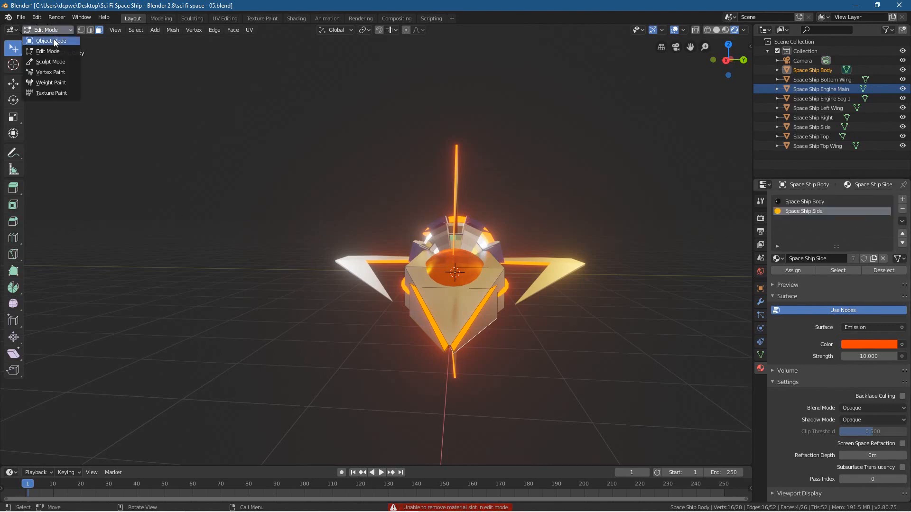
pyautogui.click(51, 41)
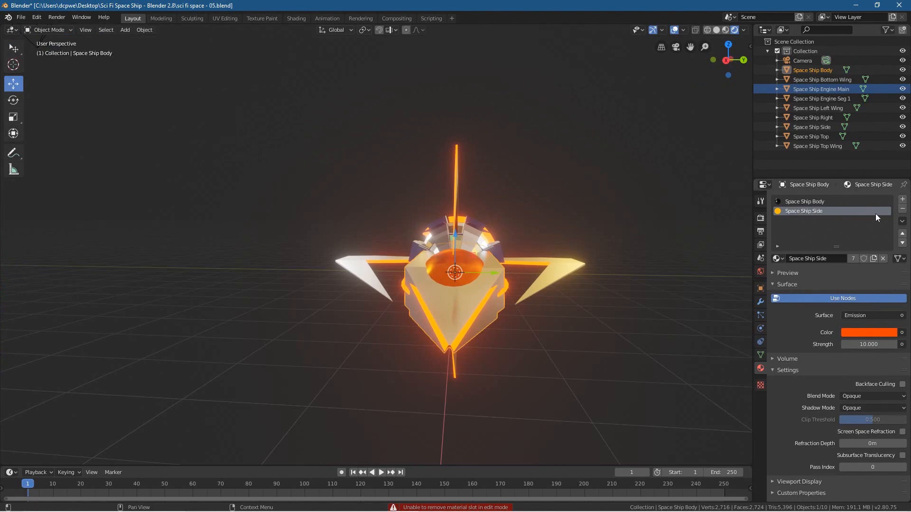
pyautogui.click(903, 210)
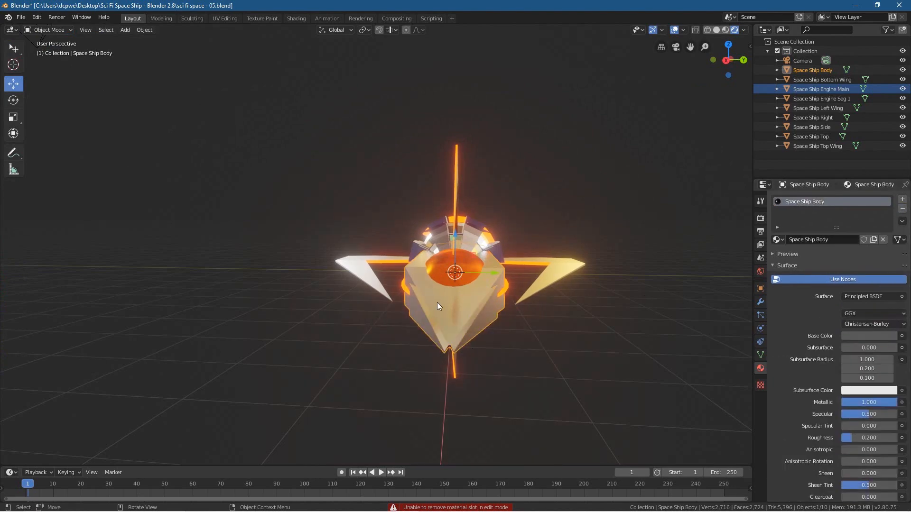
# Step: Put the ship body into Edit Mode with its four narrow nose-strip faces still selected
pyautogui.moveTo(451, 360)
pyautogui.mouseDown(button='middle')
pyautogui.moveTo(448, 352)
pyautogui.moveTo(446, 376)
pyautogui.mouseUp(button='middle')
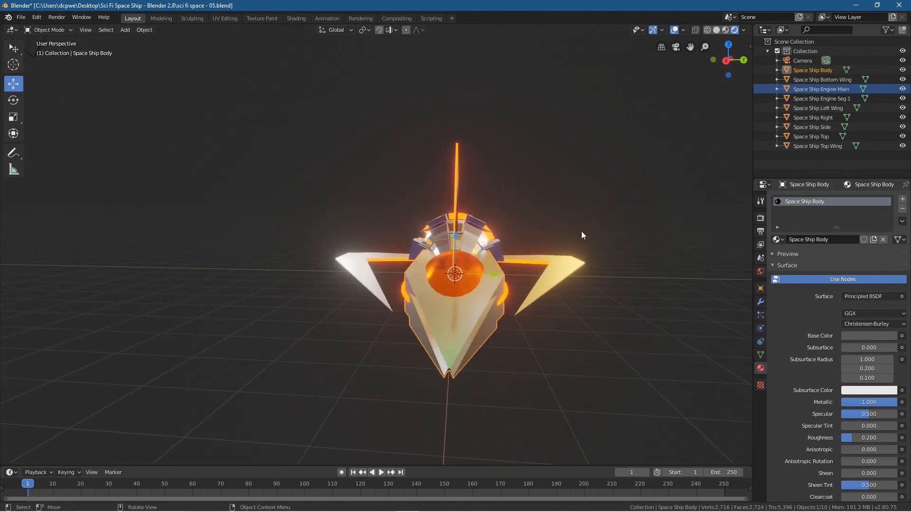
pyautogui.click(49, 30)
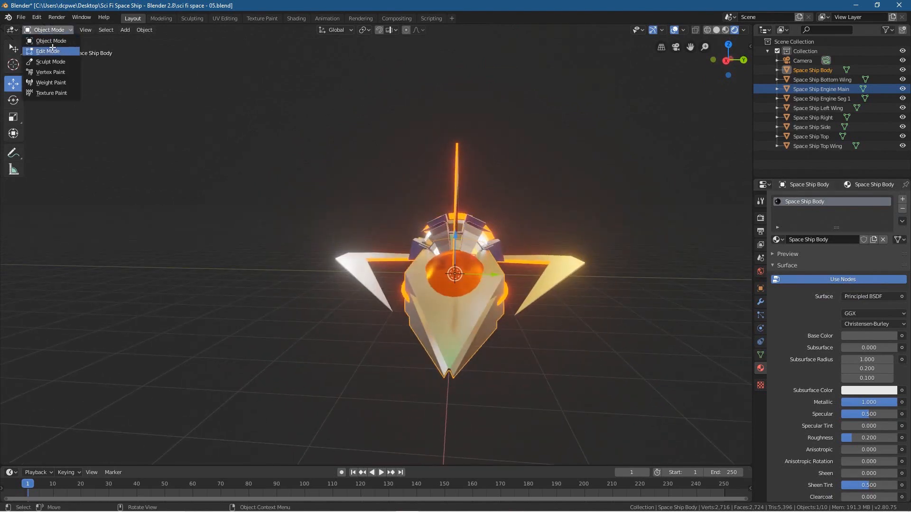
pyautogui.click(48, 49)
pyautogui.moveTo(458, 379)
pyautogui.mouseDown(button='middle')
pyautogui.moveTo(468, 368)
pyautogui.moveTo(451, 361)
pyautogui.moveTo(459, 375)
pyautogui.mouseUp(button='middle')
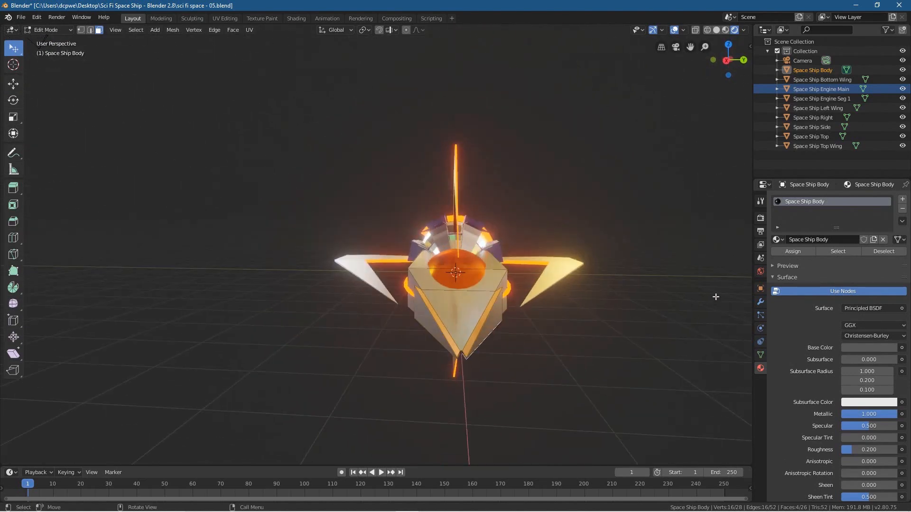
# Step: Try Space Ship Engine Seg 1 in the body's only material slot and restore Space Ship Body there
pyautogui.click(777, 240)
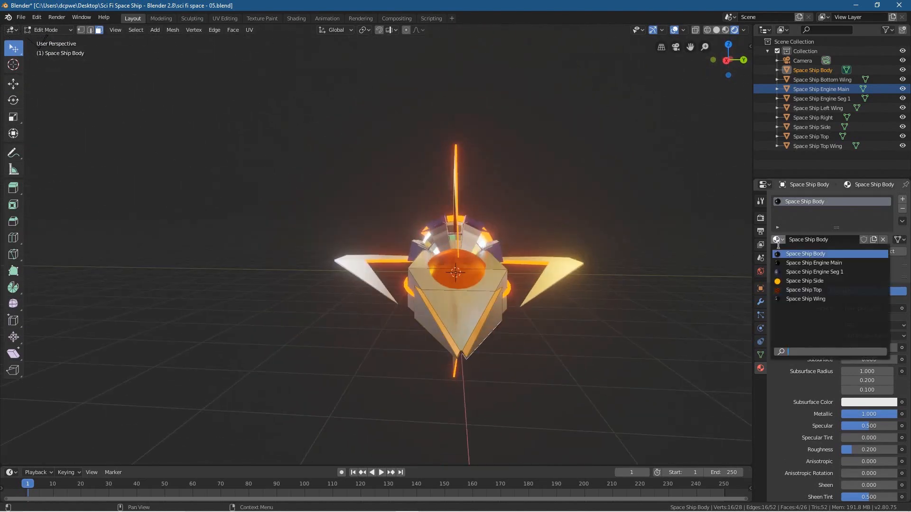
pyautogui.click(791, 272)
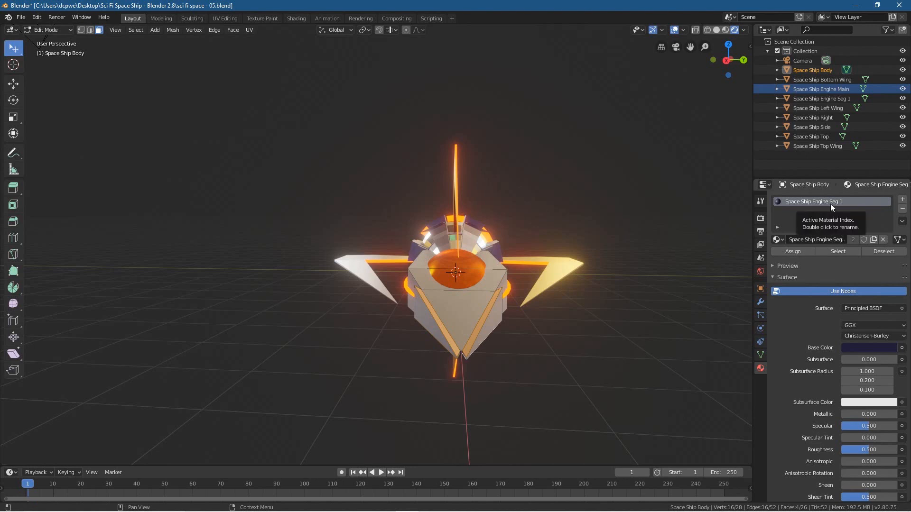
pyautogui.click(777, 239)
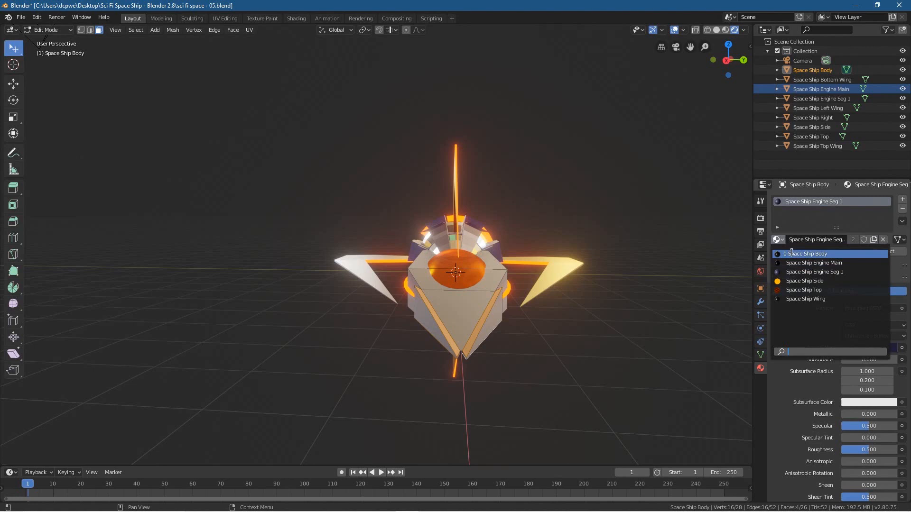
pyautogui.click(791, 253)
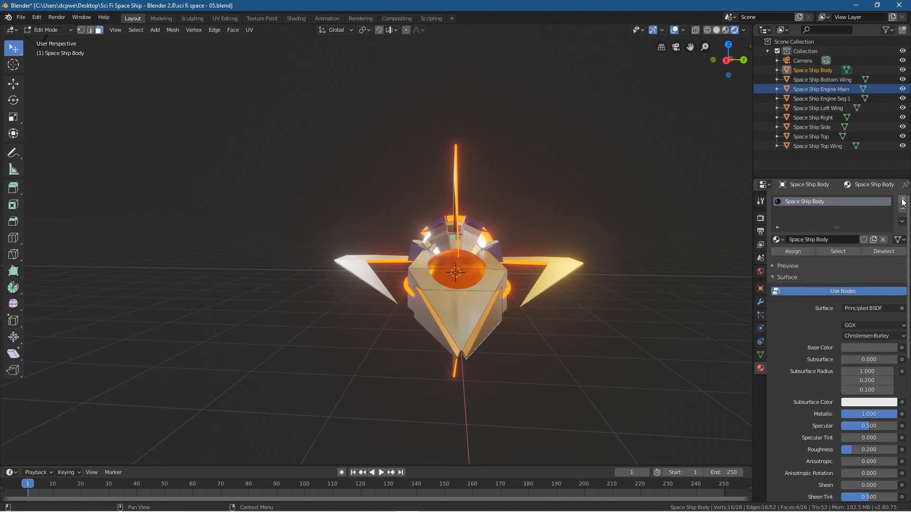
# Step: Add a second material slot with Space Ship Engine Seg 1 to the body and assign it to the selected nose faces
pyautogui.click(903, 200)
pyautogui.click(782, 259)
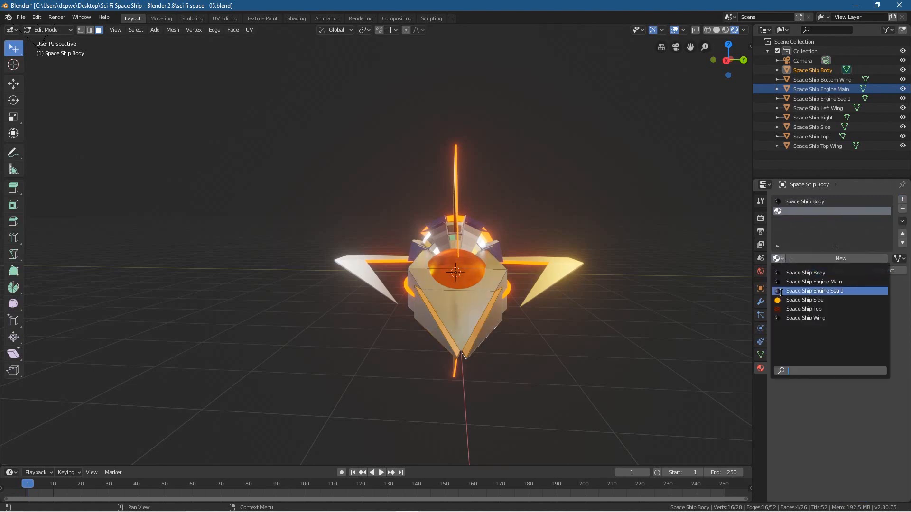
pyautogui.click(781, 291)
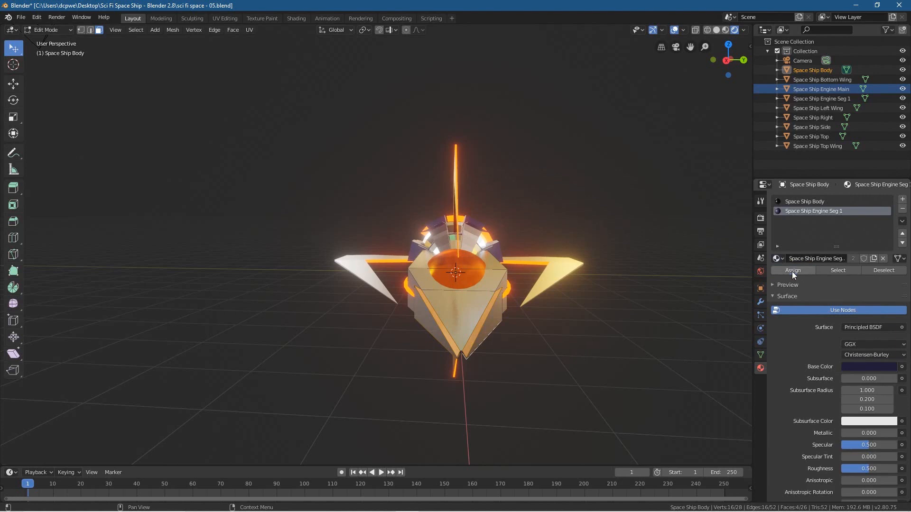
# Step: Hide the viewport overlays and deselect the faces to examine the recoloured nose strips, and turn the overlays back on
pyautogui.click(673, 32)
pyautogui.click(530, 356)
pyautogui.moveTo(466, 361)
pyautogui.mouseDown(button='middle')
pyautogui.moveTo(486, 370)
pyautogui.moveTo(467, 358)
pyautogui.mouseUp(button='middle')
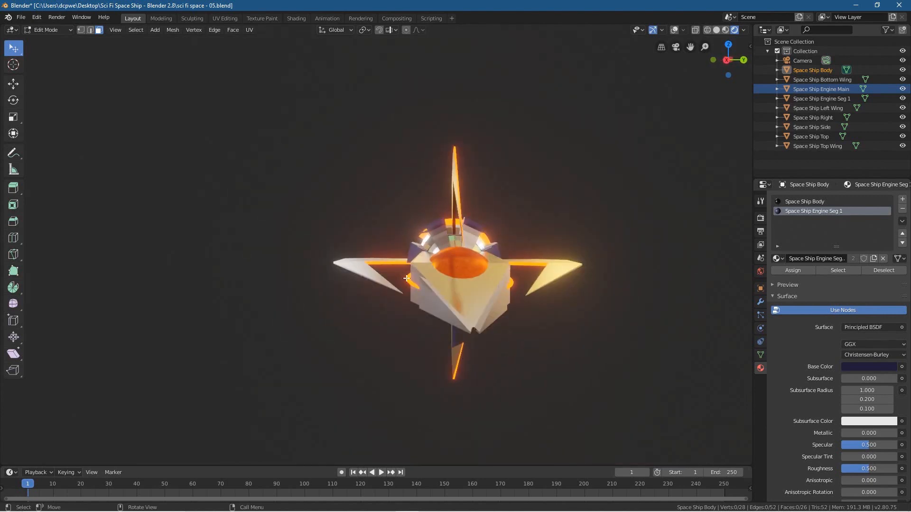
pyautogui.click(674, 31)
pyautogui.moveTo(472, 310); pyautogui.dragTo(470, 310, button='middle')
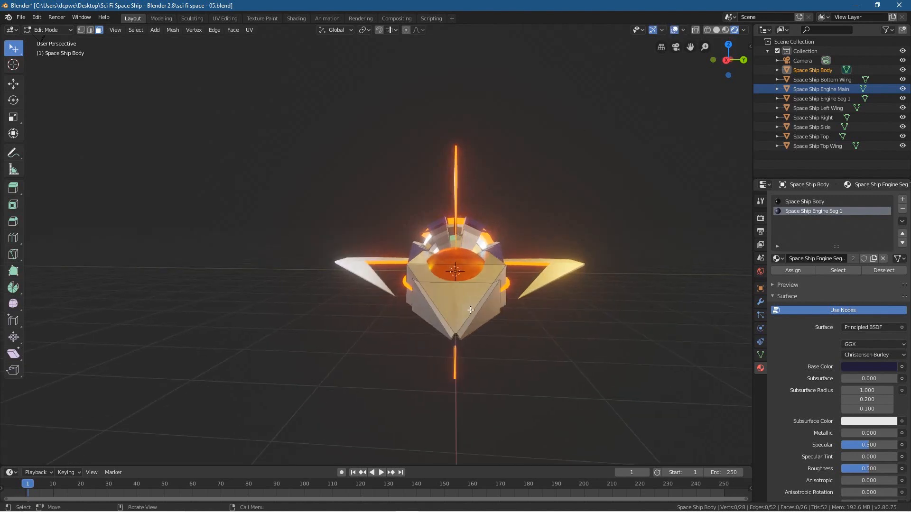
# Step: Reselect the four narrow strip faces on both sides of the nose and assign Space Ship Engine Seg 1 to them
pyautogui.click(487, 295)
pyautogui.click(433, 301)
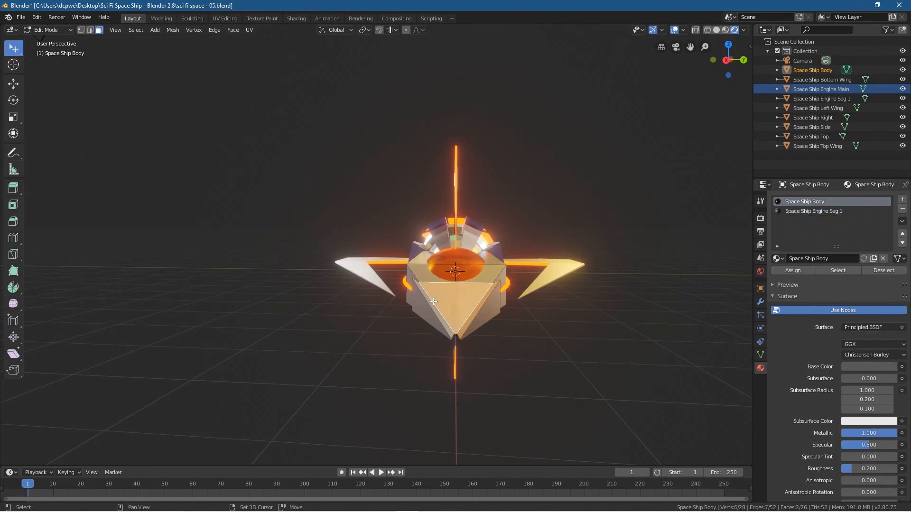
pyautogui.keyDown('shift'); pyautogui.click(430, 302); pyautogui.keyUp('shift')
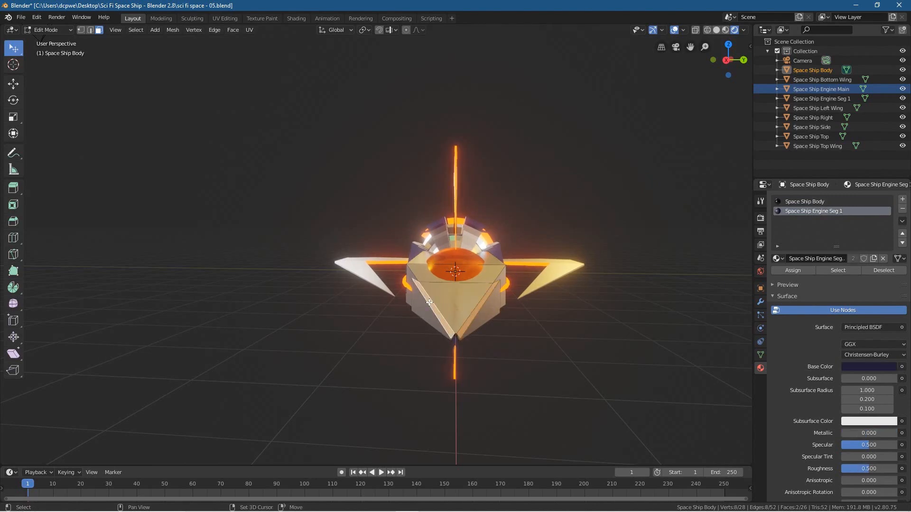
pyautogui.moveTo(429, 302); pyautogui.dragTo(481, 137, button='middle')
pyautogui.keyDown('shift'); pyautogui.click(481, 138); pyautogui.keyUp('shift')
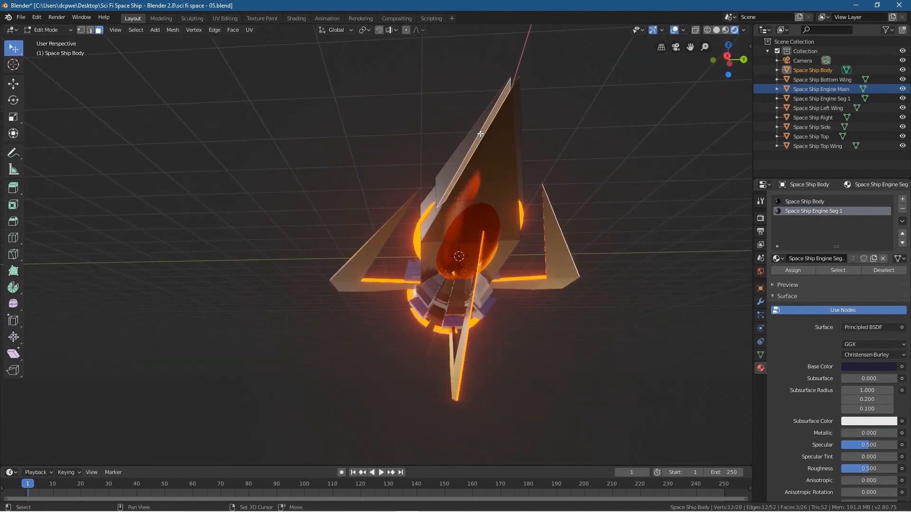
pyautogui.keyDown('shift'); pyautogui.click(517, 122); pyautogui.keyUp('shift')
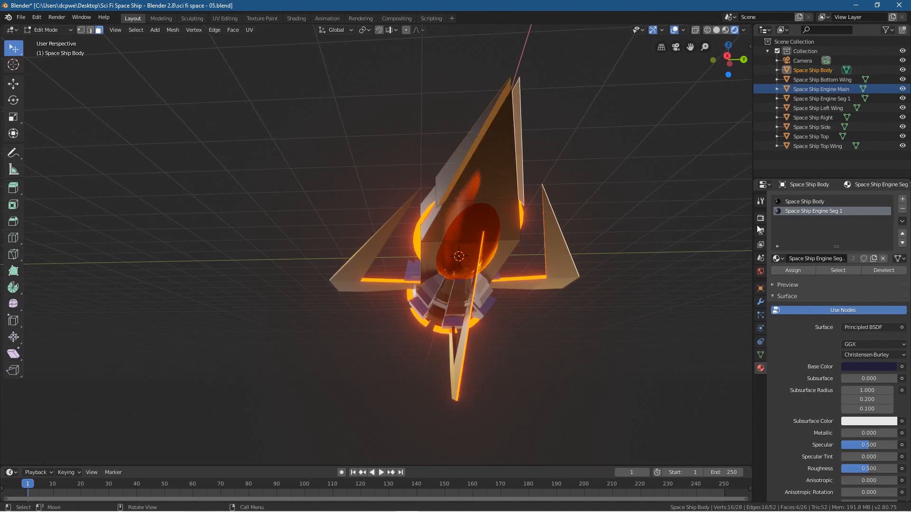
pyautogui.click(793, 271)
# Step: Return the body to Object Mode, deselect it and inspect the ship from the front and the side
pyautogui.moveTo(588, 209); pyautogui.dragTo(470, 323, button='middle')
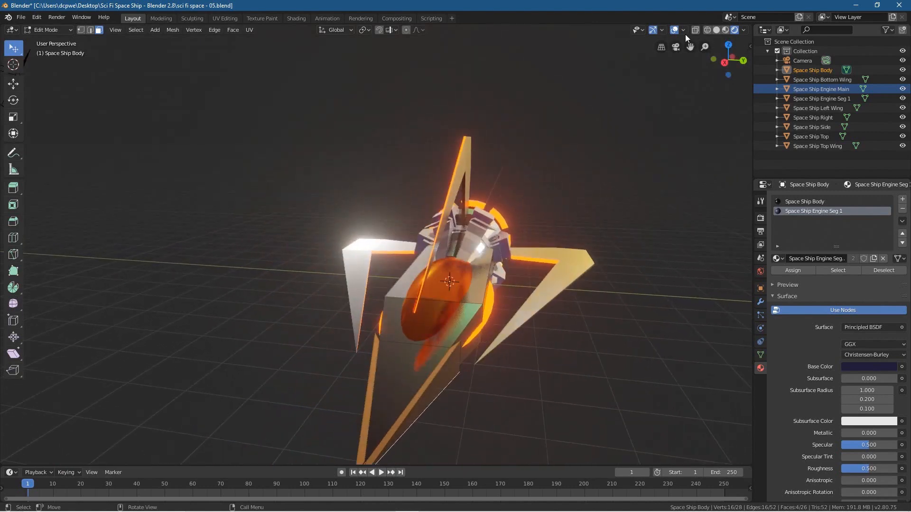
pyautogui.click(45, 30)
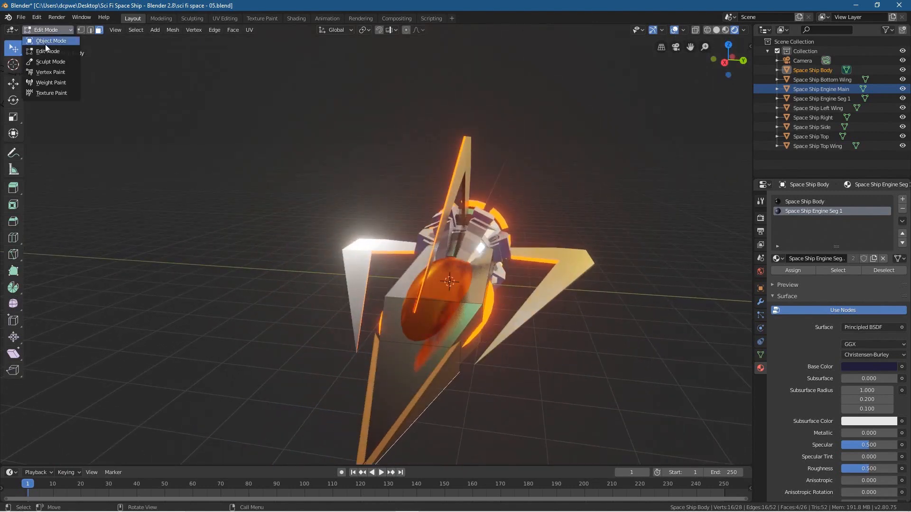
pyautogui.click(45, 43)
pyautogui.moveTo(254, 332); pyautogui.dragTo(343, 348, button='middle')
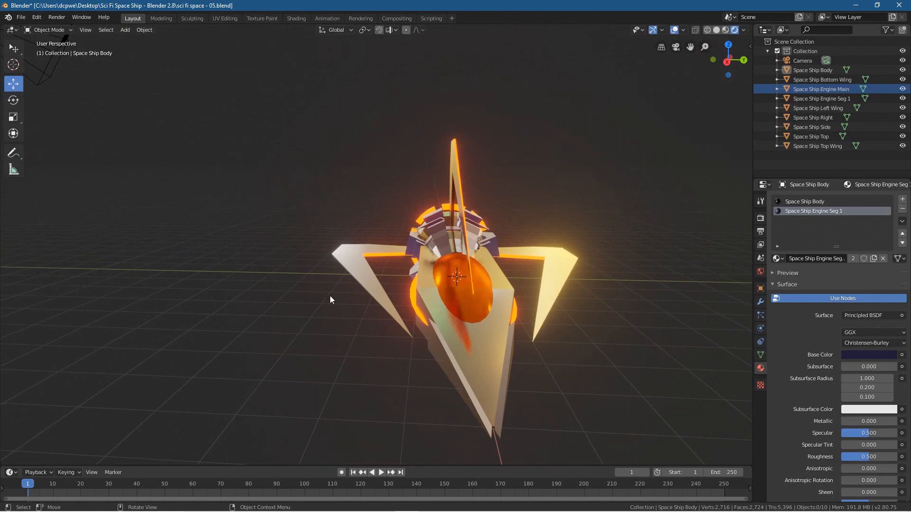
pyautogui.moveTo(330, 299); pyautogui.dragTo(387, 321, button='middle')
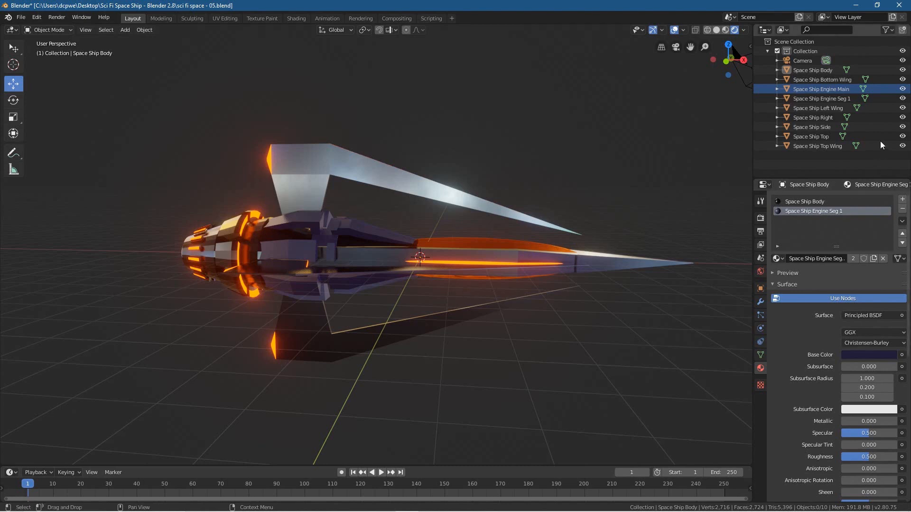
# Step: Select Space Ship Right and set its Space Ship Side emission colour to orange with hue 0.054 after trying red and purple
pyautogui.click(810, 100)
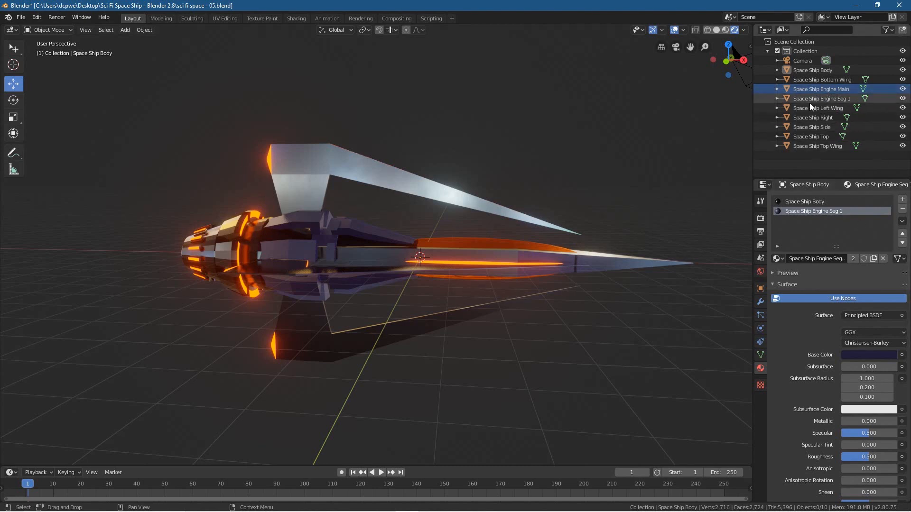
pyautogui.click(810, 116)
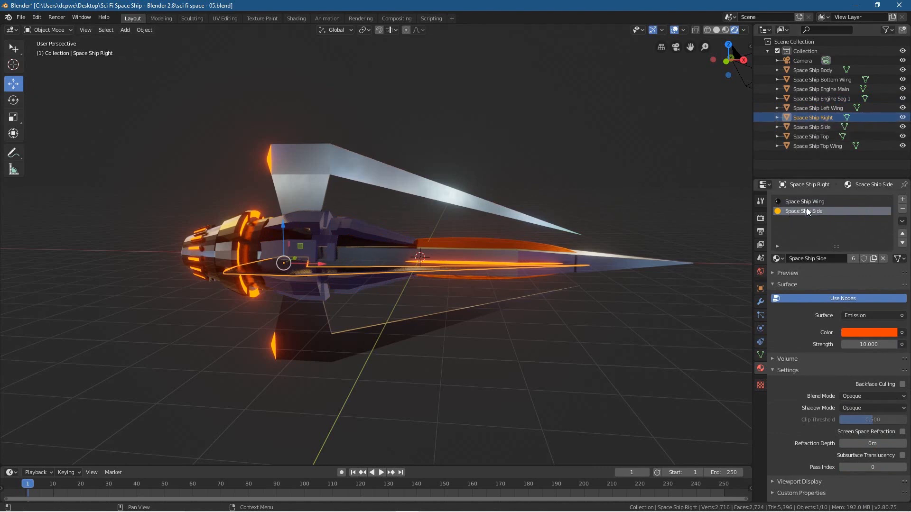
pyautogui.click(869, 333)
pyautogui.moveTo(847, 244)
pyautogui.mouseDown()
pyautogui.moveTo(820, 244)
pyautogui.moveTo(825, 204)
pyautogui.moveTo(874, 207)
pyautogui.moveTo(831, 199)
pyautogui.moveTo(874, 208)
pyautogui.moveTo(828, 204)
pyautogui.moveTo(813, 229)
pyautogui.moveTo(824, 205)
pyautogui.moveTo(849, 196)
pyautogui.moveTo(828, 201)
pyautogui.moveTo(883, 231)
pyautogui.moveTo(877, 213)
pyautogui.moveTo(882, 242)
pyautogui.moveTo(858, 265)
pyautogui.moveTo(884, 233)
pyautogui.moveTo(880, 215)
pyautogui.moveTo(878, 249)
pyautogui.moveTo(825, 258)
pyautogui.moveTo(841, 266)
pyautogui.mouseUp()
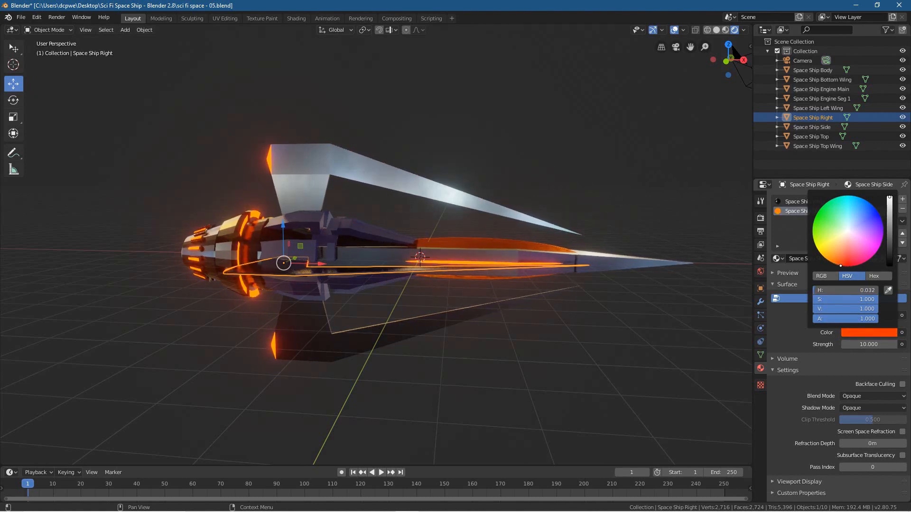
pyautogui.moveTo(870, 259); pyautogui.dragTo(884, 231)
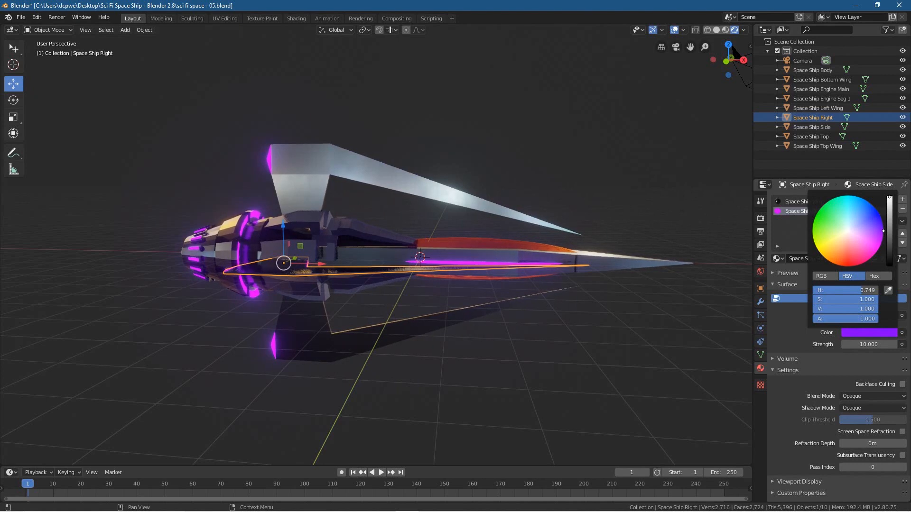
pyautogui.moveTo(884, 231)
pyautogui.mouseDown()
pyautogui.moveTo(851, 266)
pyautogui.moveTo(836, 264)
pyautogui.mouseUp()
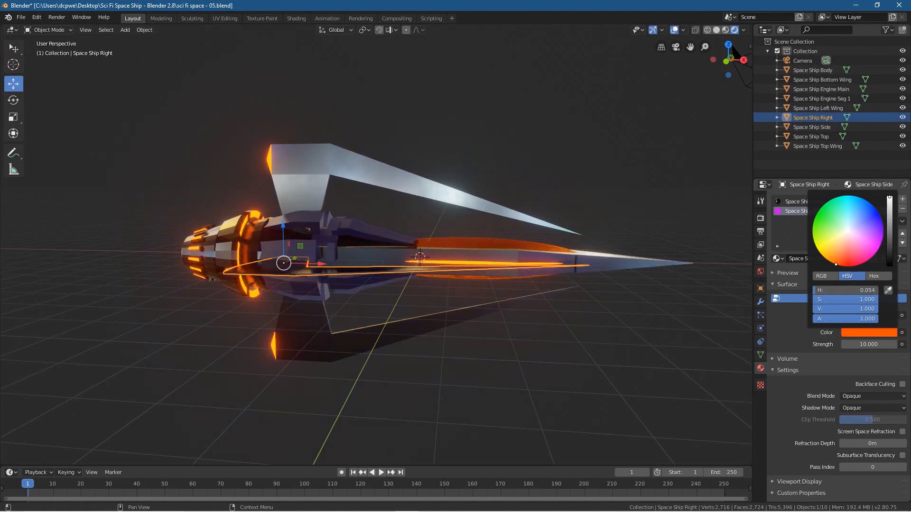
# Step: Close the colour picker and save the space ship file under its existing name
pyautogui.moveTo(504, 370); pyautogui.dragTo(478, 375, button='middle')
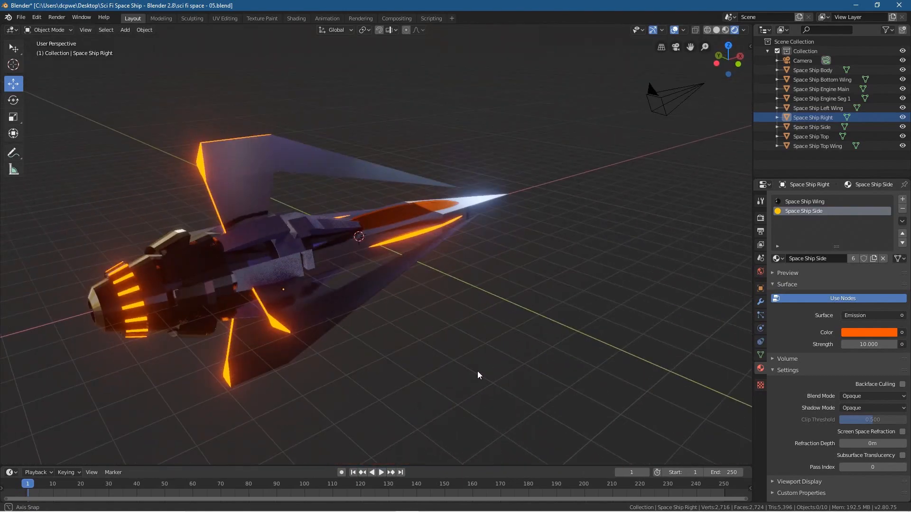
pyautogui.scroll(2, 477, 371)
pyautogui.click(21, 17)
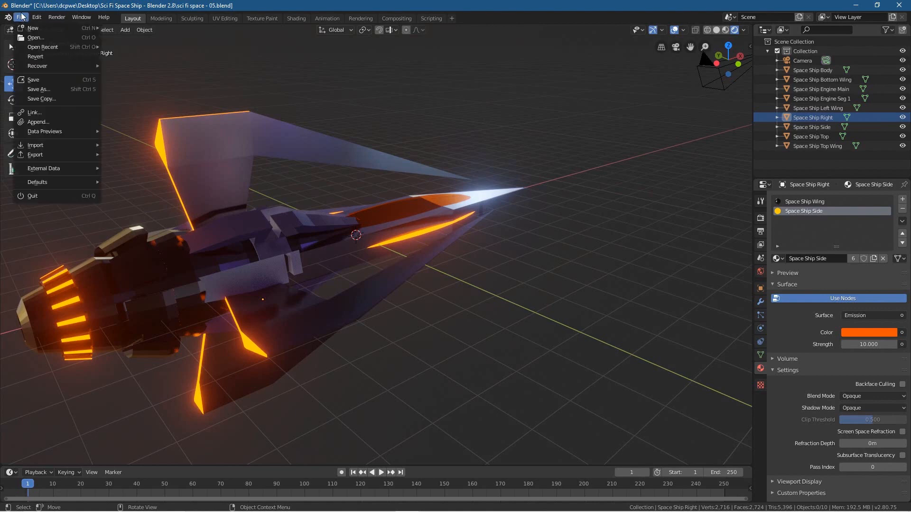
pyautogui.click(35, 80)
# Step: Add a mesh circle with 32 vertices and a 1 m radius at the world origin
pyautogui.moveTo(297, 254); pyautogui.dragTo(314, 250, button='middle')
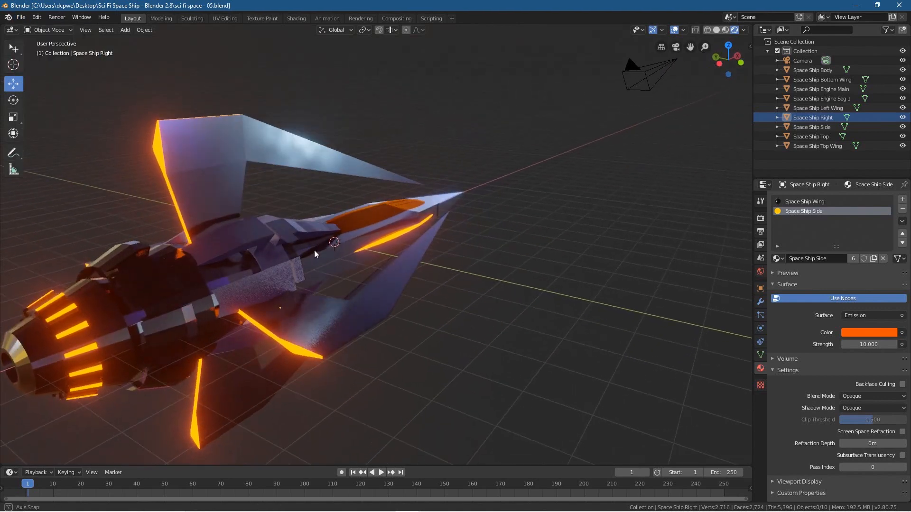
pyautogui.moveTo(214, 244); pyautogui.dragTo(397, 226, button='middle')
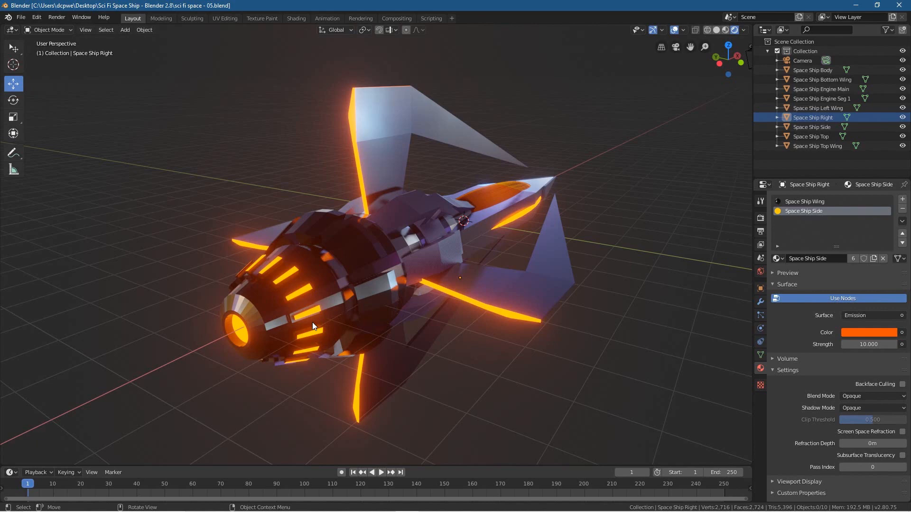
pyautogui.moveTo(431, 259); pyautogui.dragTo(474, 279, button='middle')
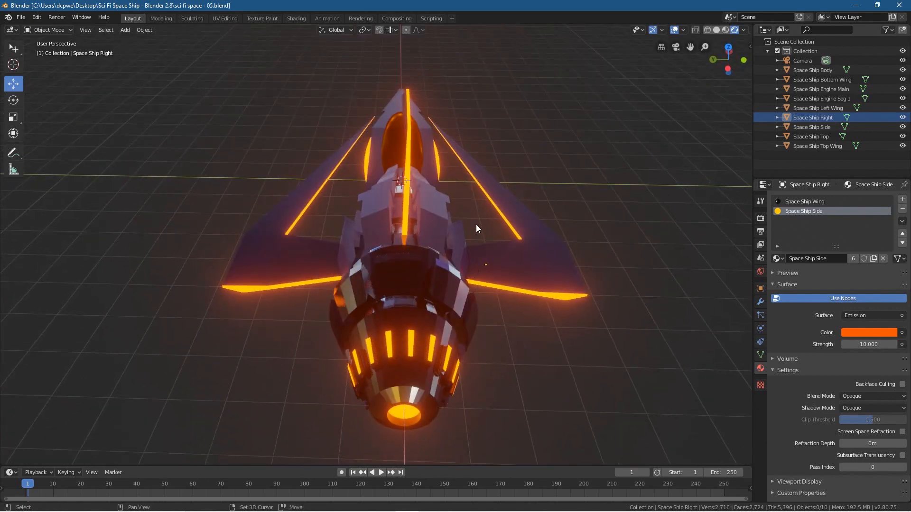
pyautogui.hotkey('shift', 'a')
pyautogui.moveTo(476, 224)
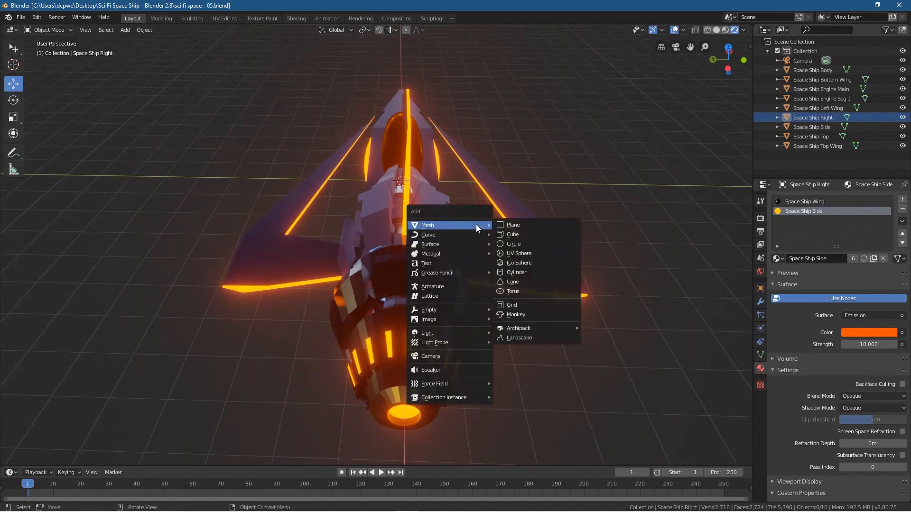
pyautogui.click(532, 244)
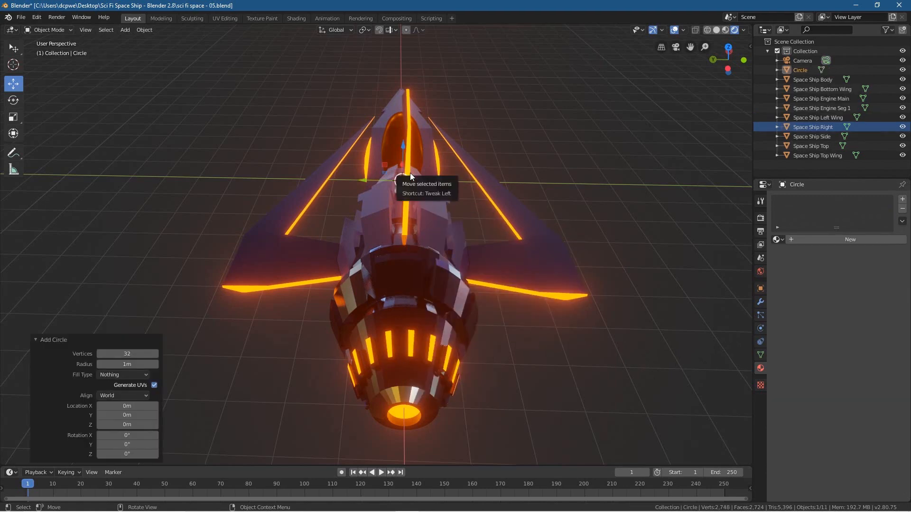
# Step: In the top view, move the circle about 9.37 m along negative X to just behind the engine nozzle
pyautogui.press('KP_7')
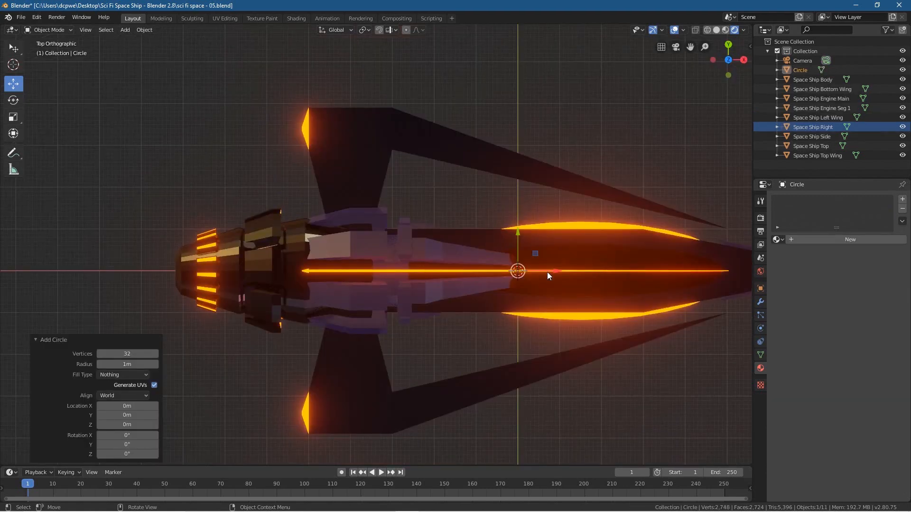
pyautogui.press('g')
pyautogui.press('x')
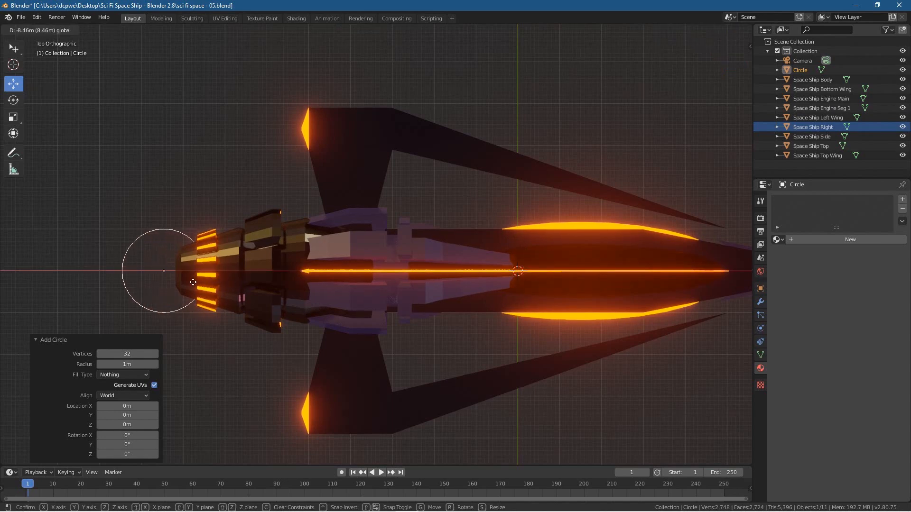
pyautogui.click(160, 282)
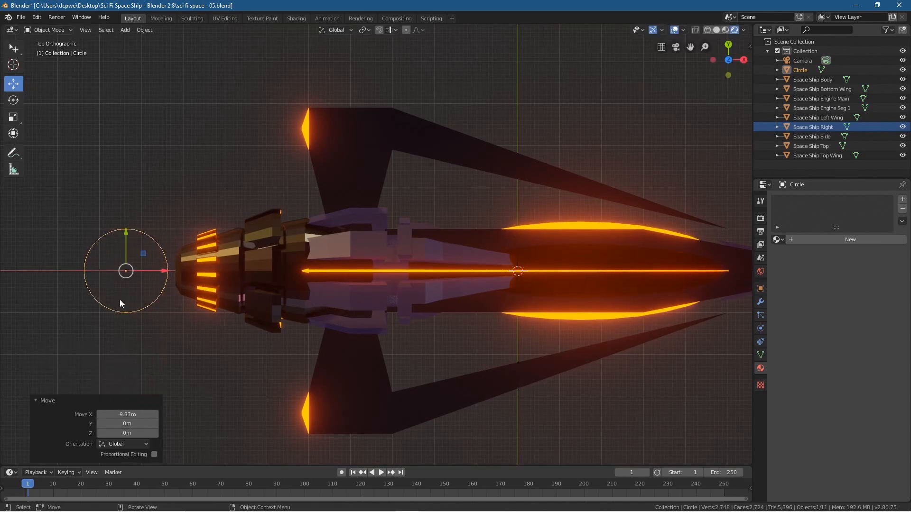
pyautogui.moveTo(146, 300); pyautogui.dragTo(337, 196, button='middle')
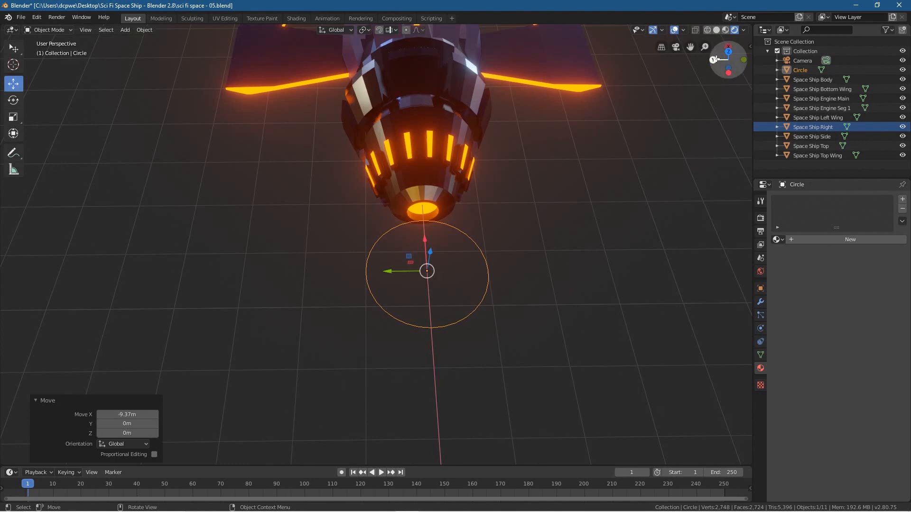
# Step: Rotate the circle 90° about the global Y axis and show its object transform values
pyautogui.press('r')
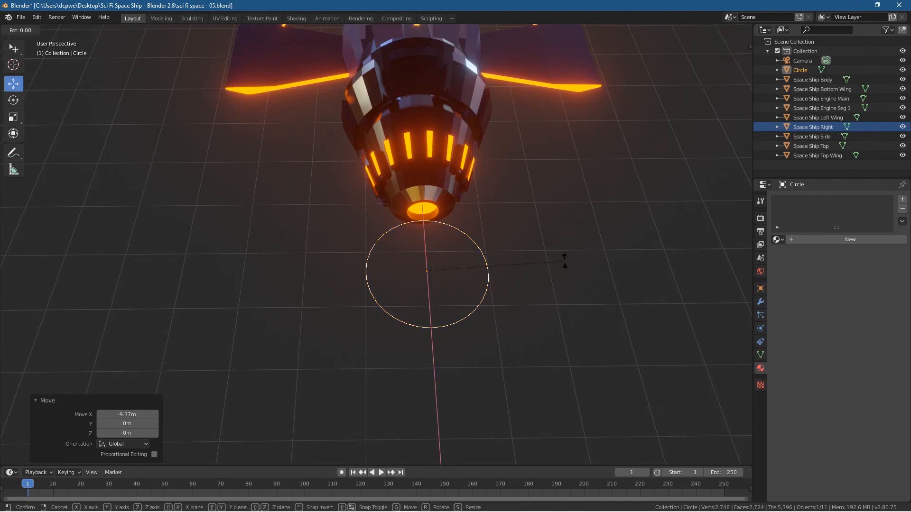
pyautogui.write('y90')
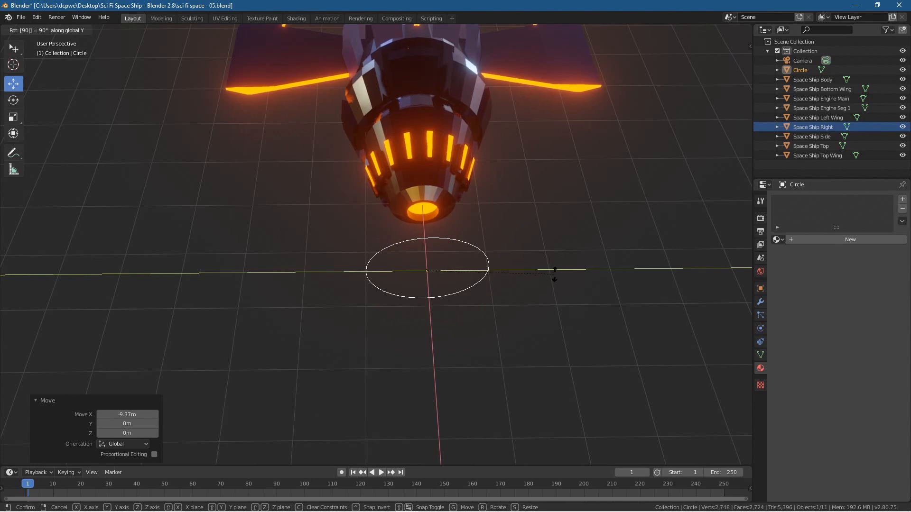
pyautogui.press('Return')
pyautogui.click(760, 288)
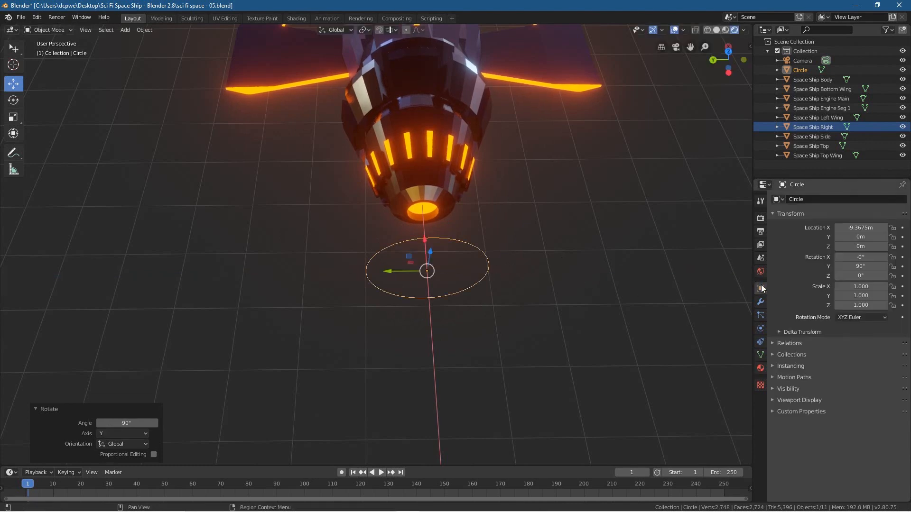
pyautogui.moveTo(538, 302); pyautogui.dragTo(554, 274, button='middle')
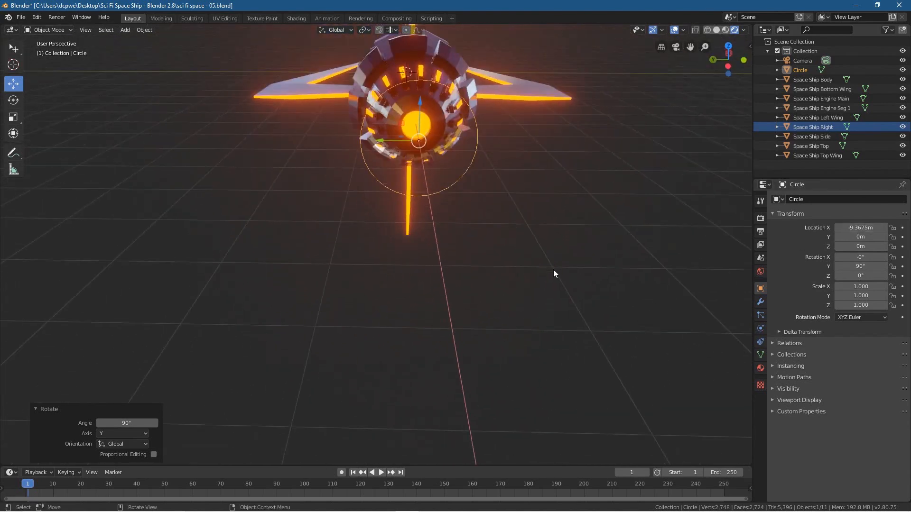
# Step: In the left view with solid shading, scale the circle uniformly to about 0.324 to match the engine nozzle's end
pyautogui.press('KP_3')
pyautogui.press('KP_1')
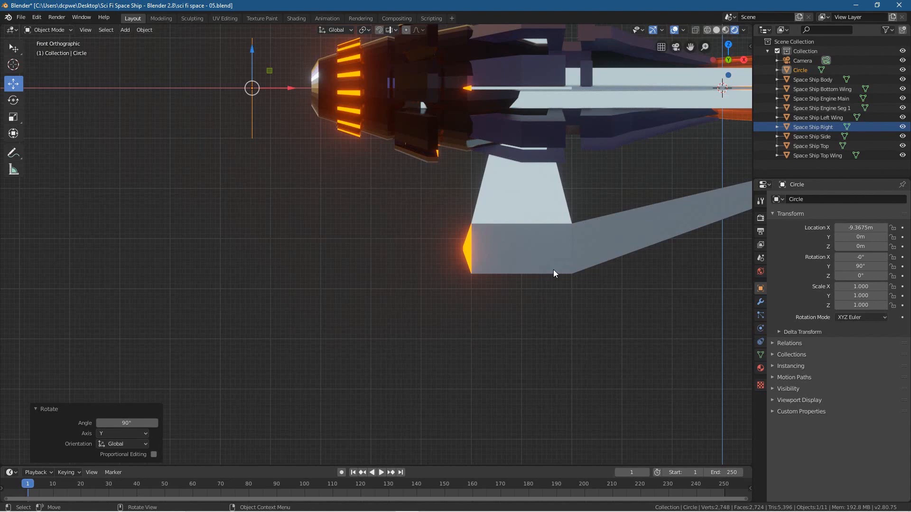
pyautogui.press('KP_3')
pyautogui.press('ctrl+KP_3')
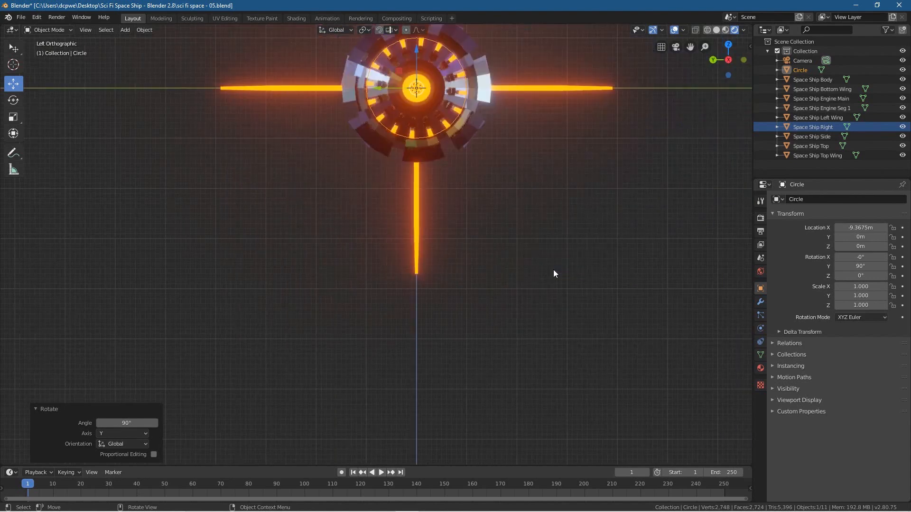
pyautogui.keyDown('shift'); pyautogui.moveTo(499, 126); pyautogui.dragTo(524, 231, button='middle'); pyautogui.keyUp('shift')
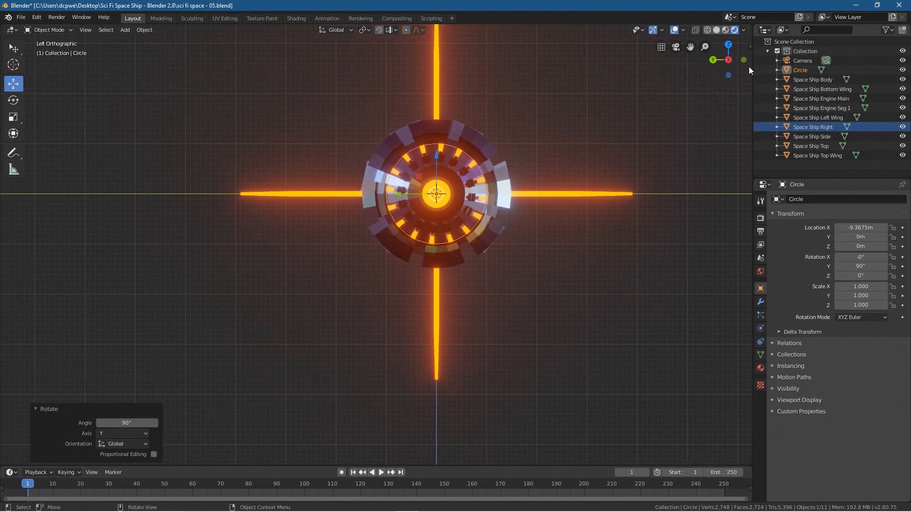
pyautogui.click(715, 32)
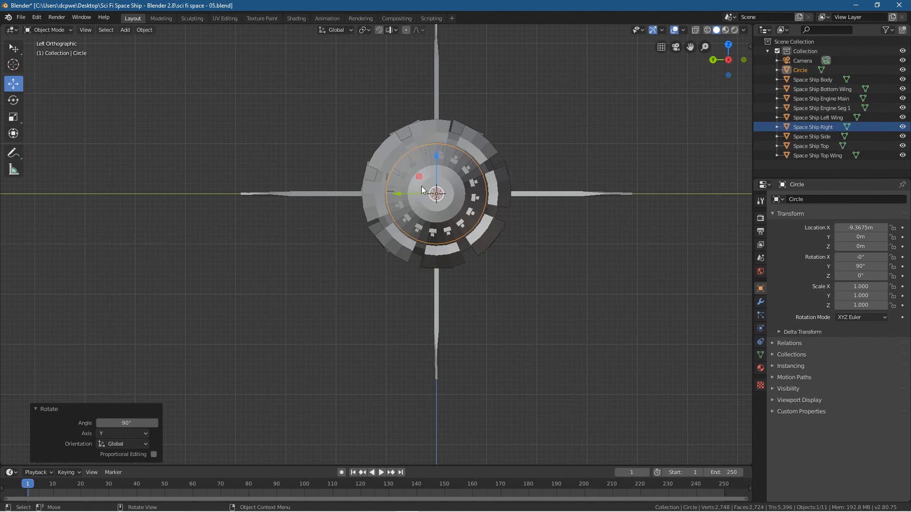
pyautogui.scroll(5, 557, 141)
pyautogui.keyDown('shift'); pyautogui.moveTo(566, 138); pyautogui.dragTo(440, 272, button='middle'); pyautogui.keyUp('shift')
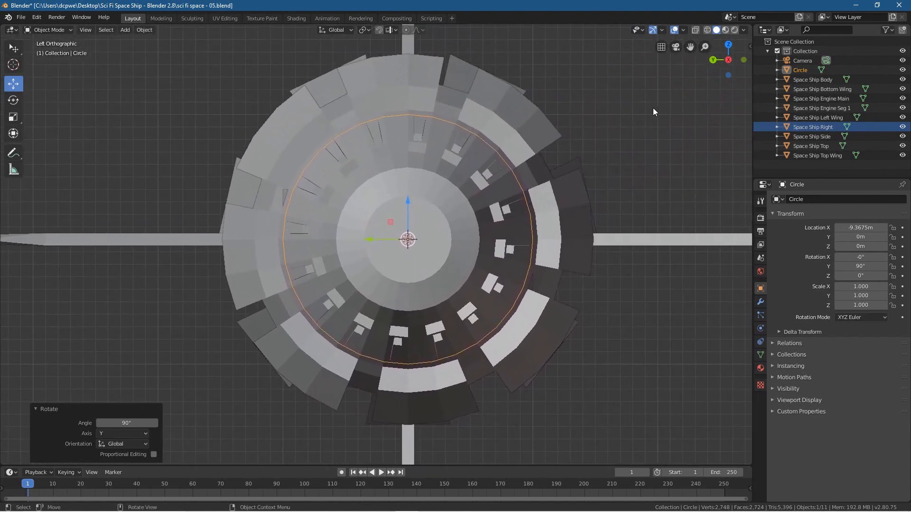
pyautogui.press('s')
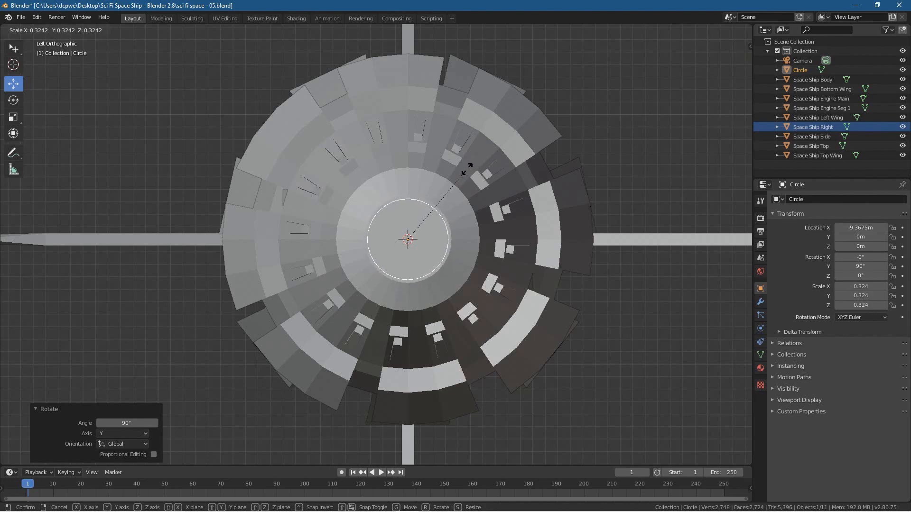
pyautogui.click(468, 169)
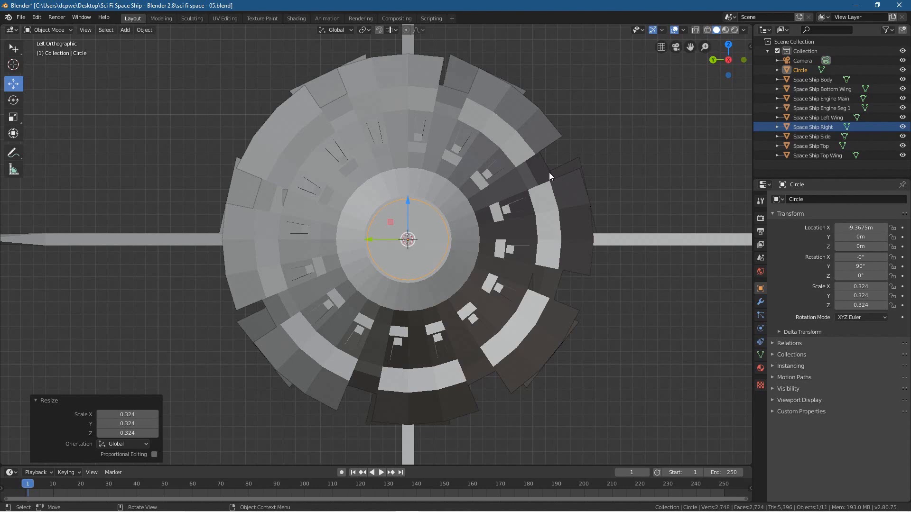
# Step: Switch to rendered shading and scale the circle down to about 0.264 so it fits inside the glowing nozzle opening
pyautogui.click(734, 30)
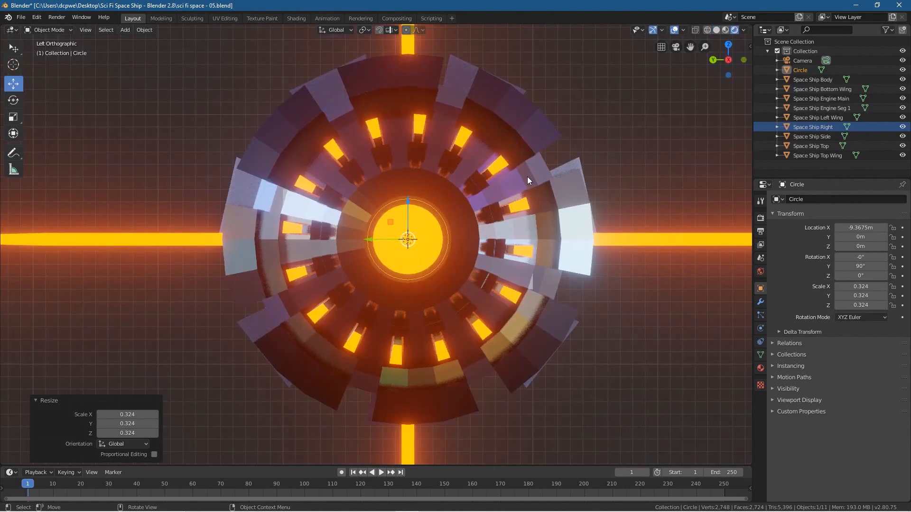
pyautogui.press('s')
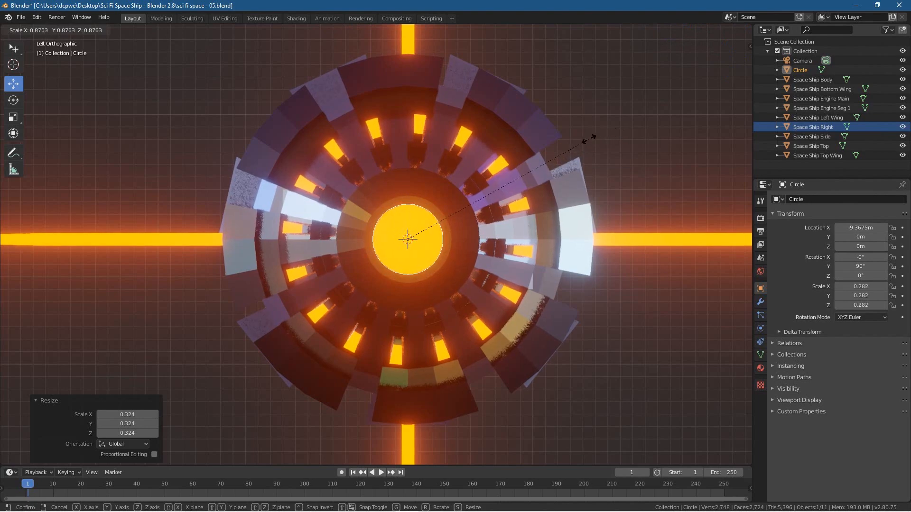
pyautogui.click(576, 143)
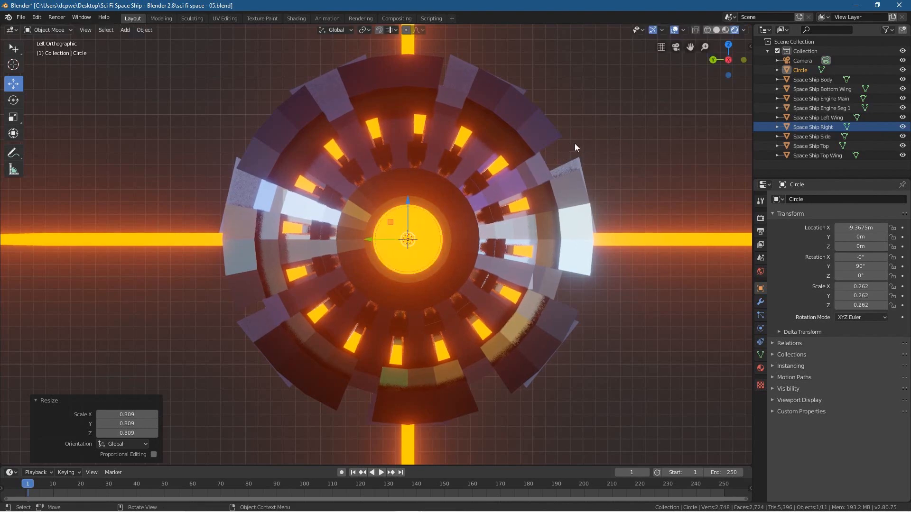
pyautogui.scroll(1, 456, 223)
pyautogui.scroll(5, 455, 223)
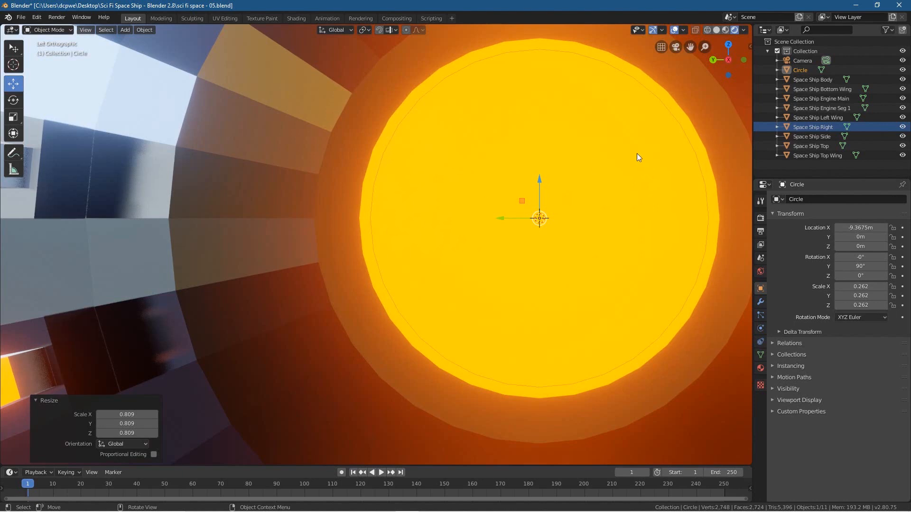
pyautogui.press('s')
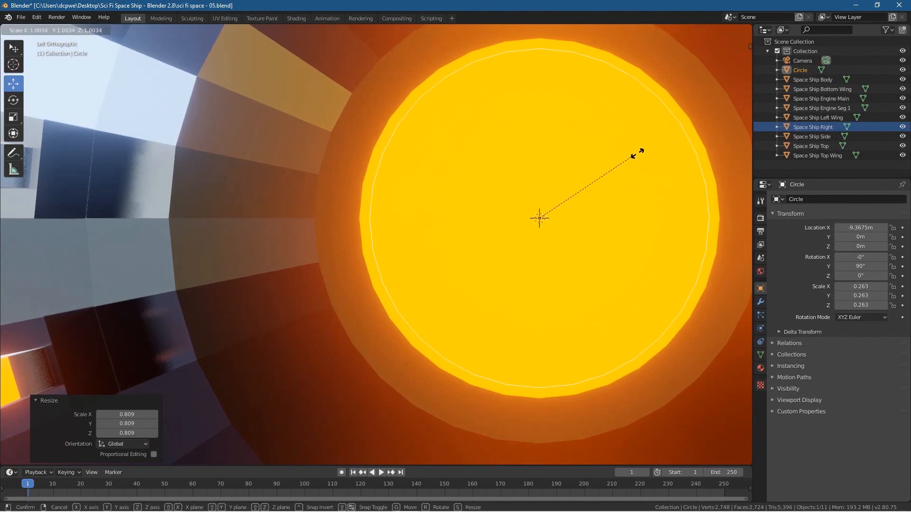
pyautogui.click(642, 152)
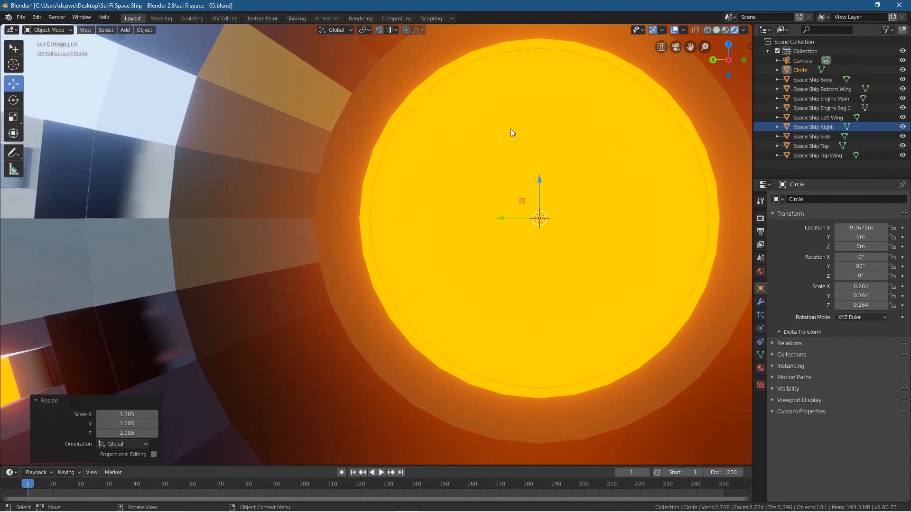
# Step: Rename the circle object as Particle Emitter
pyautogui.scroll(-2, 565, 175)
pyautogui.moveTo(406, 267); pyautogui.dragTo(479, 268, button='middle')
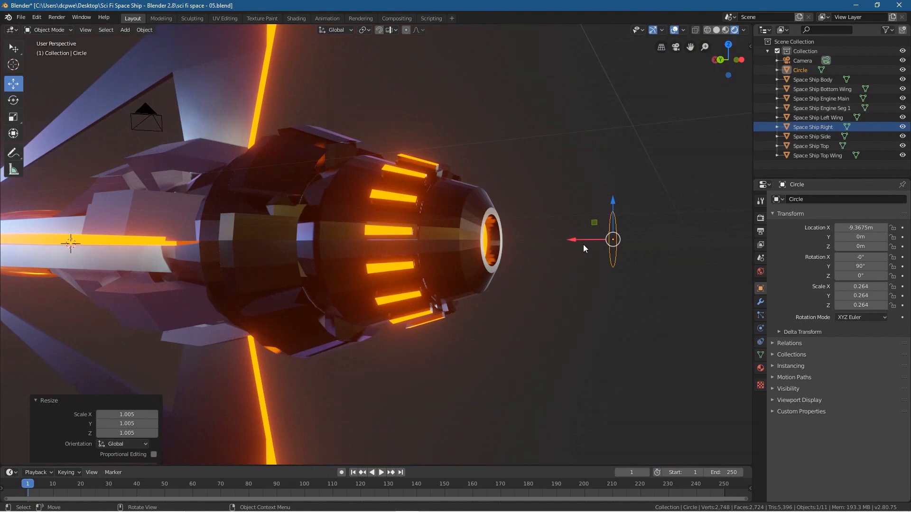
pyautogui.doubleClick(801, 71)
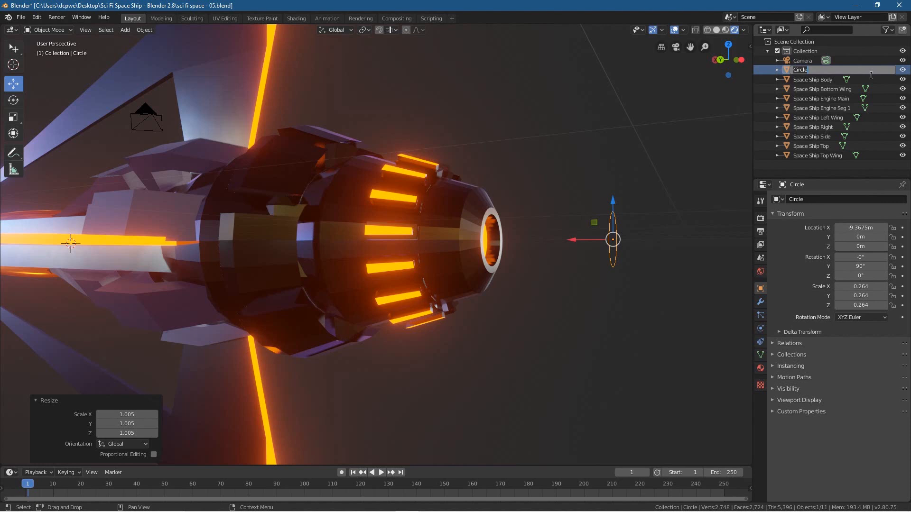
pyautogui.write('Particle E')
pyautogui.write('mitter')
pyautogui.press('Return')
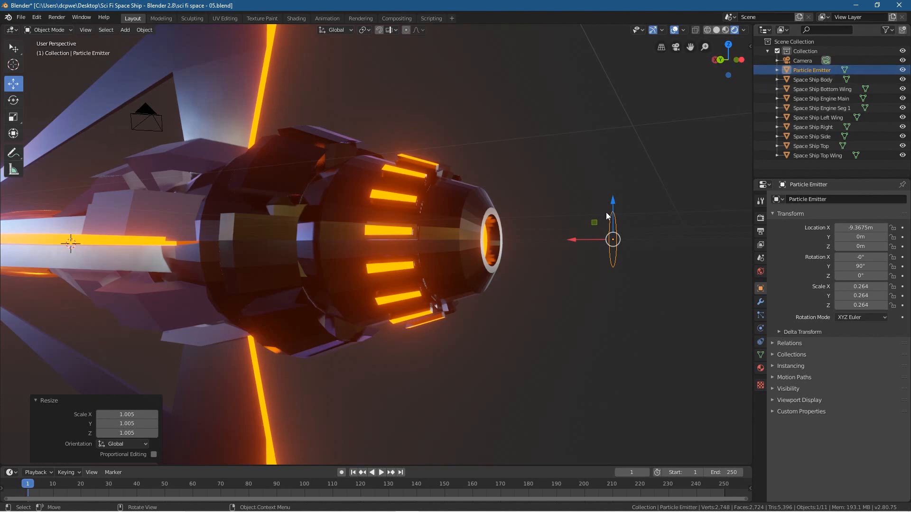
# Step: Fill the Particle Emitter circle with faces in Edit Mode and return to Object Mode
pyautogui.moveTo(516, 229); pyautogui.dragTo(522, 270, button='middle')
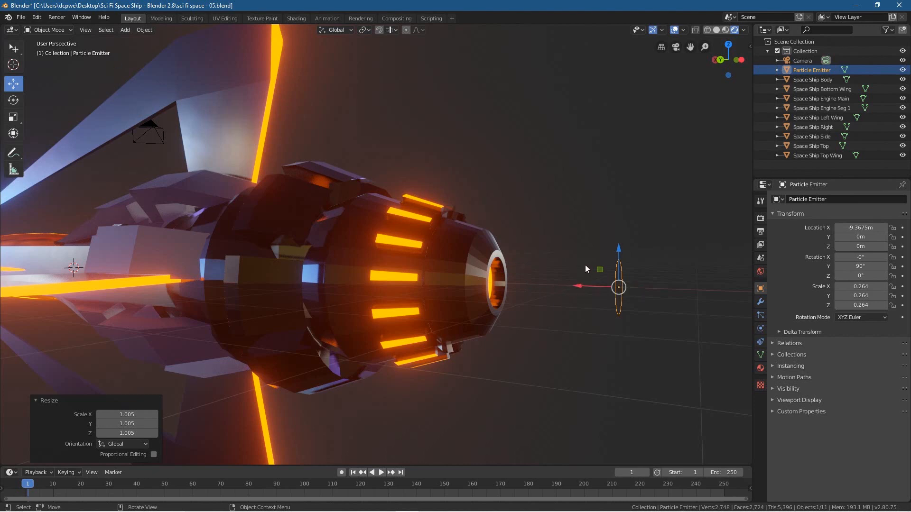
pyautogui.click(46, 30)
pyautogui.click(43, 49)
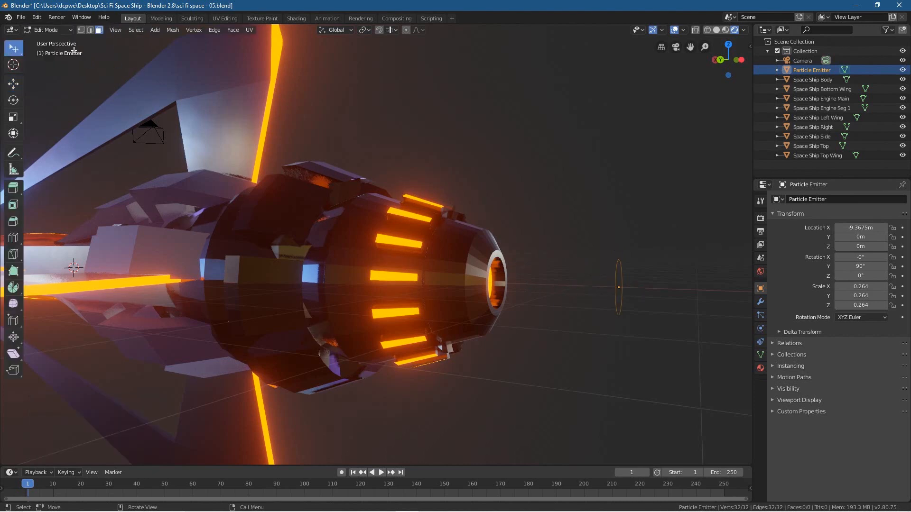
pyautogui.click(231, 30)
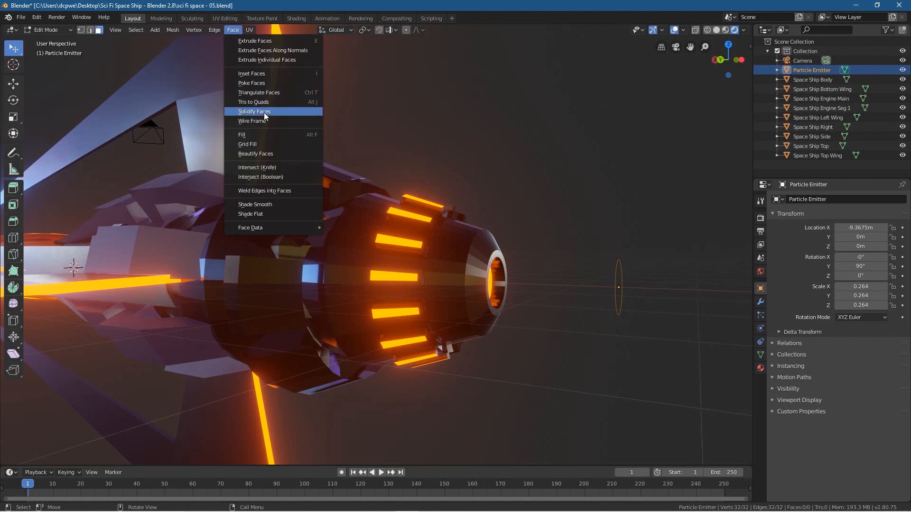
pyautogui.click(263, 135)
pyautogui.moveTo(587, 315); pyautogui.dragTo(563, 315, button='middle')
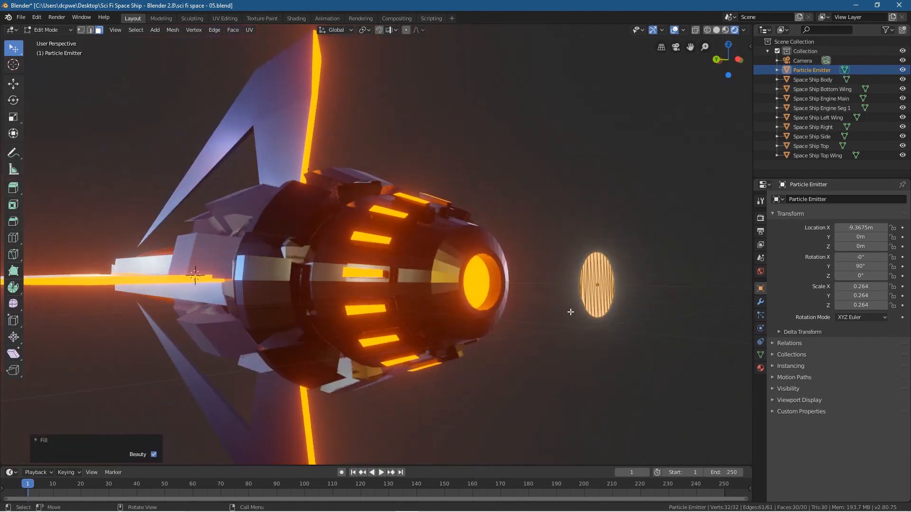
pyautogui.click(47, 31)
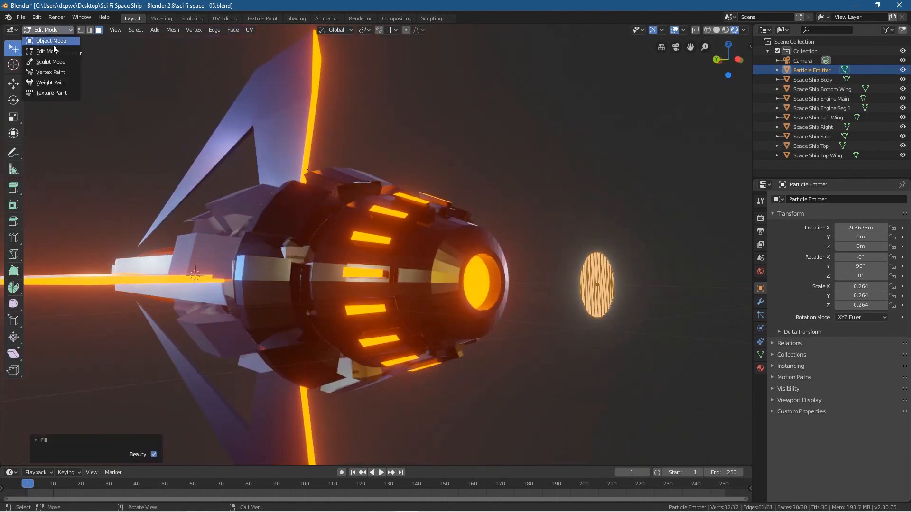
pyautogui.click(54, 44)
# Step: In the front view with wireframe shading, move Particle Emitter about 1.27 m along X into the engine nozzle
pyautogui.moveTo(554, 339); pyautogui.dragTo(585, 343, button='middle')
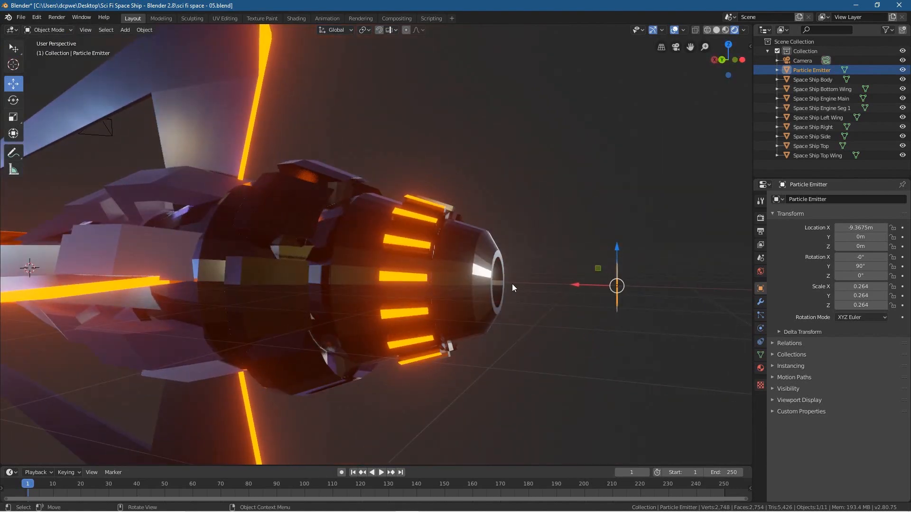
pyautogui.press('KP_3')
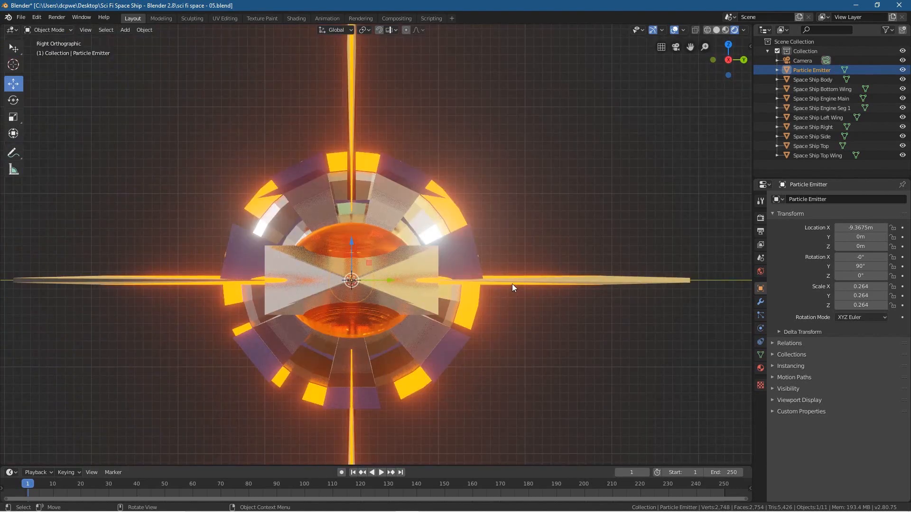
pyautogui.press('KP_1')
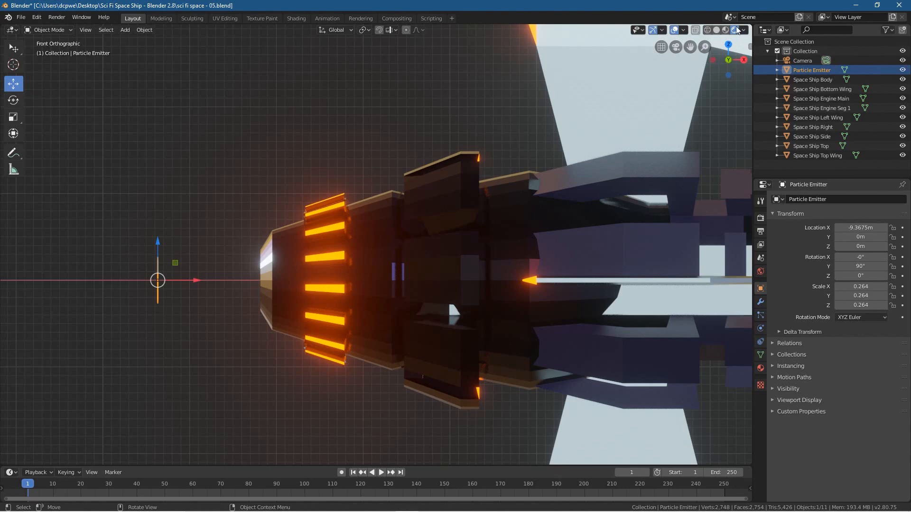
pyautogui.click(707, 32)
pyautogui.press('g')
pyautogui.press('x')
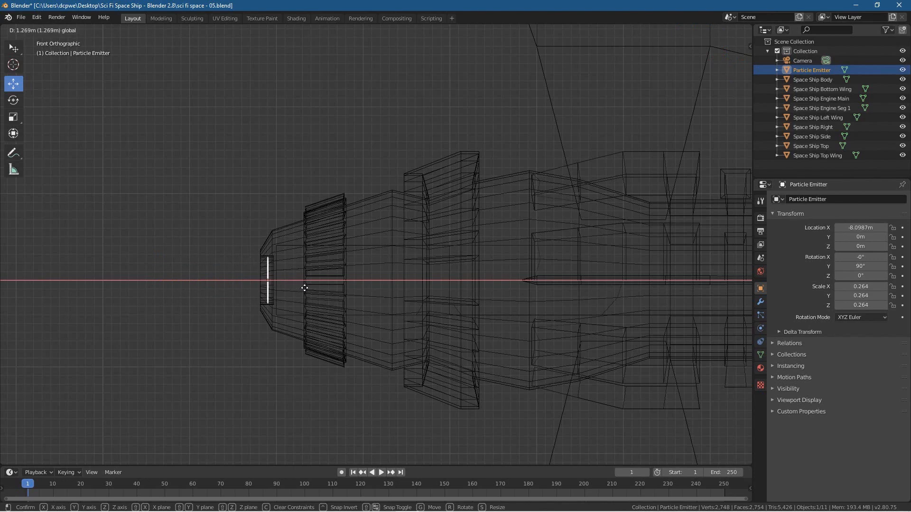
pyautogui.click(304, 288)
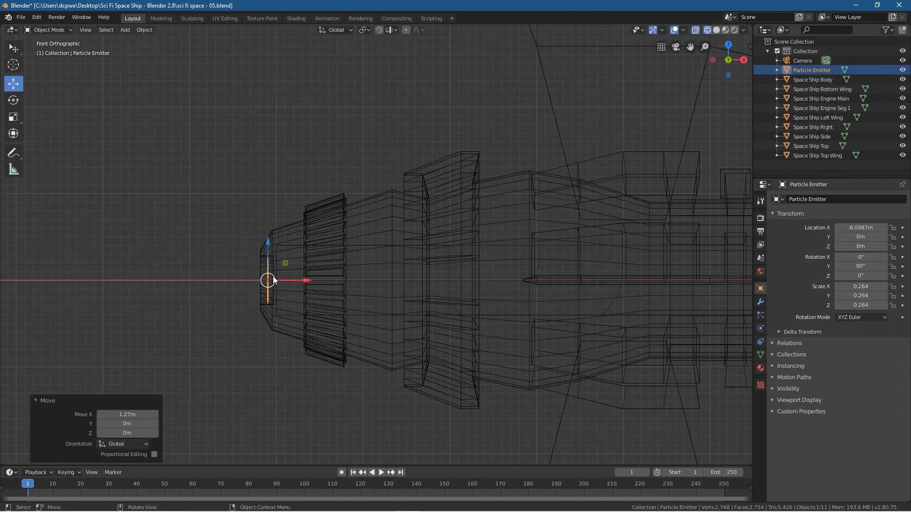
# Step: Restore rendered shading and move Particle Emitter about 0.115 m further along X, behind the nozzle's glowing face
pyautogui.click(734, 32)
pyautogui.moveTo(230, 297); pyautogui.dragTo(419, 261, button='middle')
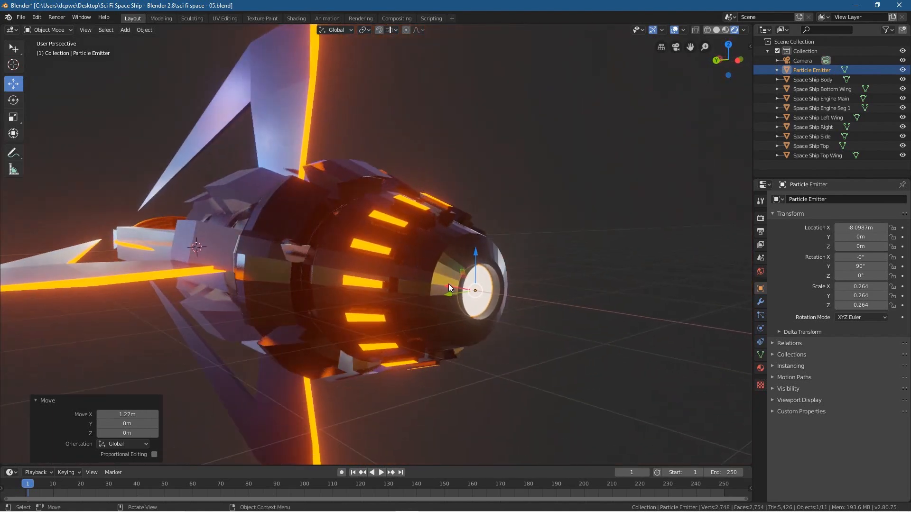
pyautogui.moveTo(446, 287); pyautogui.dragTo(437, 284)
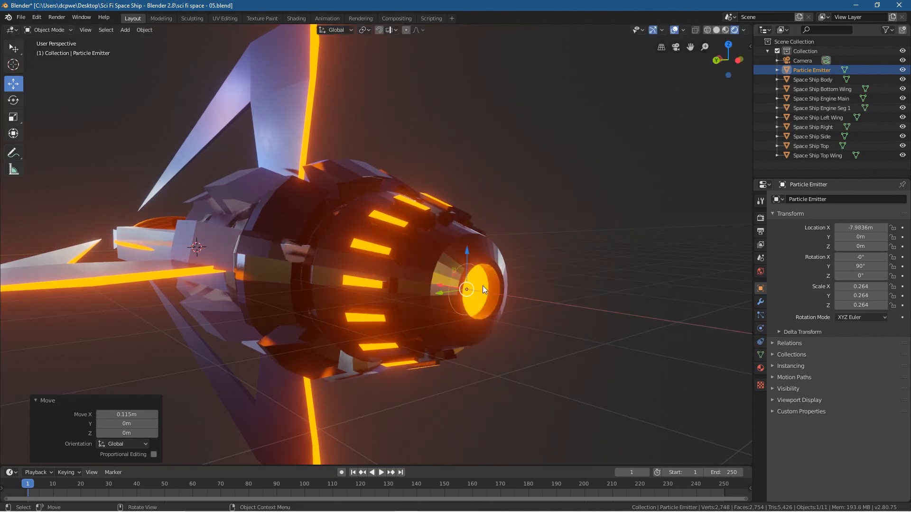
# Step: Add a particle system to Particle Emitter and name its settings Engine Particles
pyautogui.moveTo(559, 354); pyautogui.dragTo(514, 352, button='middle')
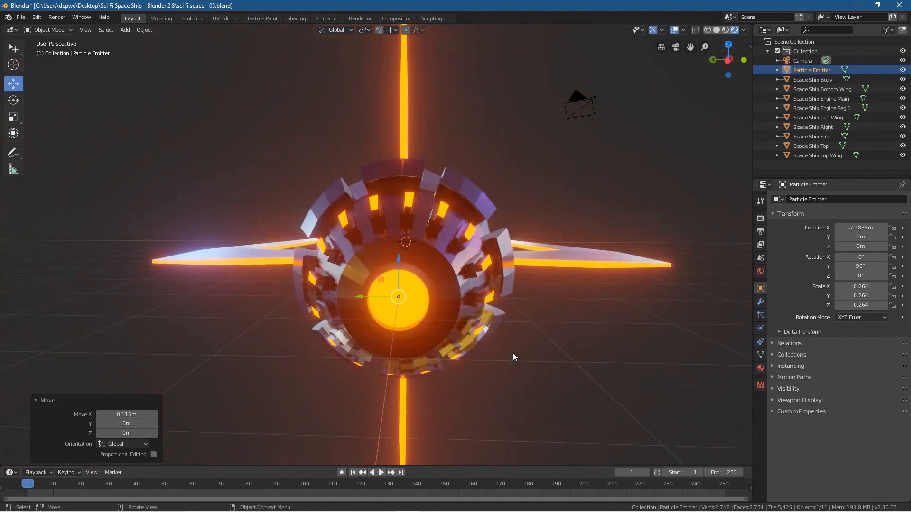
pyautogui.moveTo(332, 404); pyautogui.dragTo(446, 398, button='middle')
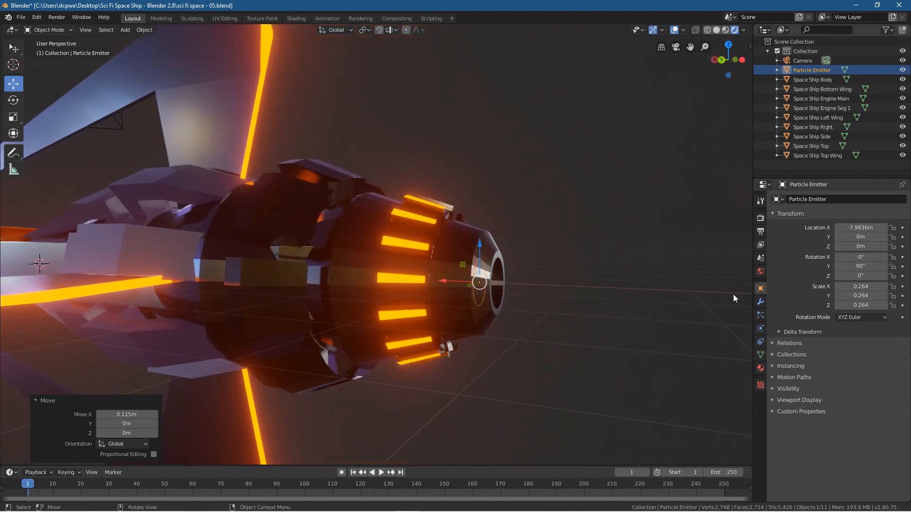
pyautogui.click(761, 315)
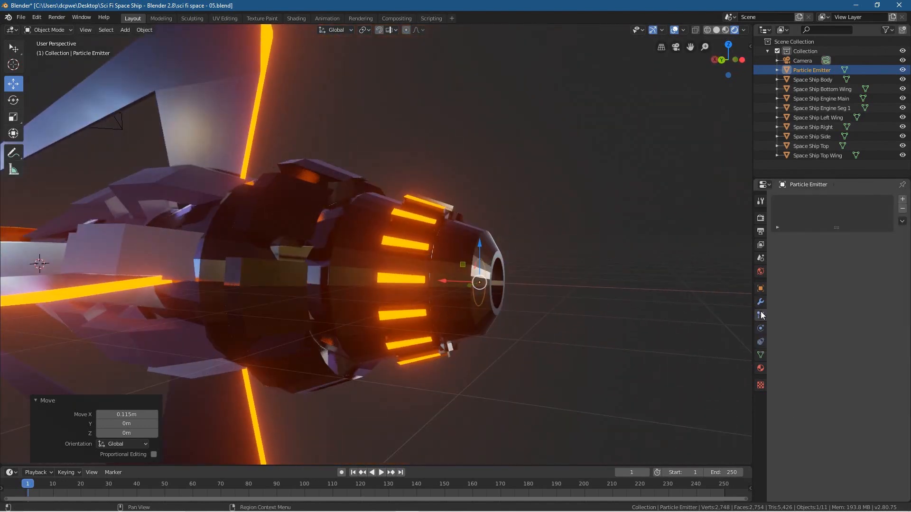
pyautogui.click(902, 199)
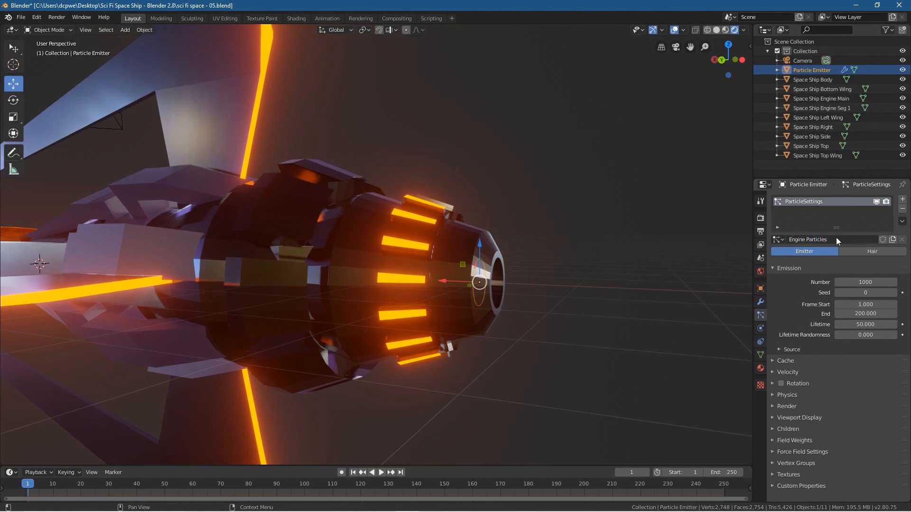
# Step: Play the animation to preview the emitted particles and save the Blender file
pyautogui.click(381, 473)
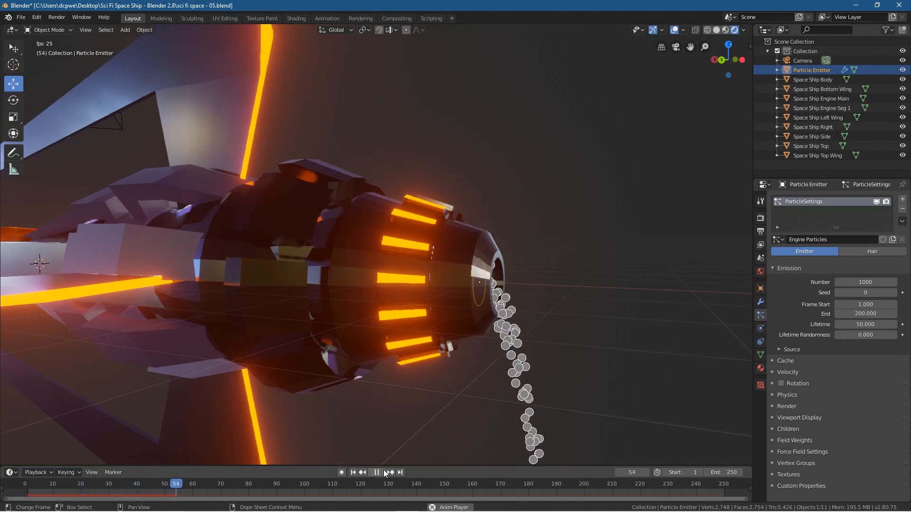
pyautogui.moveTo(457, 409); pyautogui.dragTo(549, 355, button='middle')
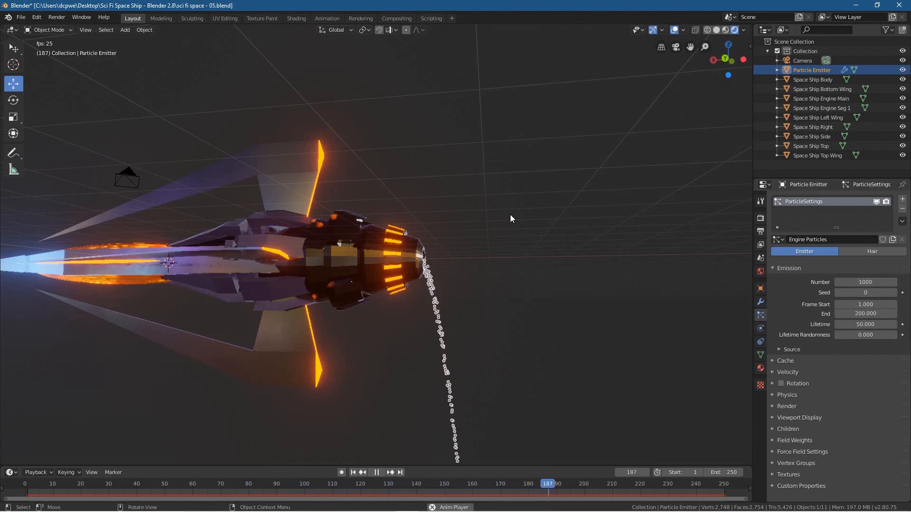
pyautogui.click(21, 18)
pyautogui.click(37, 82)
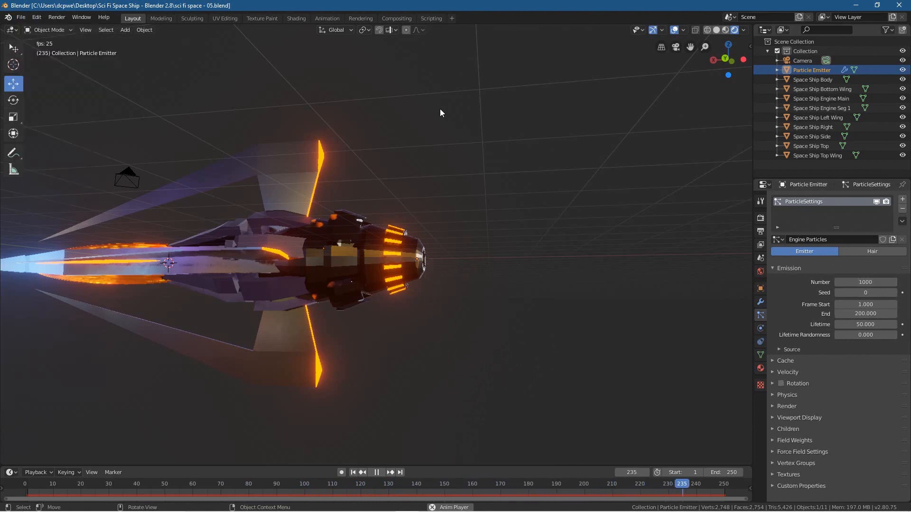
# Step: Set the engine particles' Gravity field weight to 0 and their emission number to 5000
pyautogui.click(776, 373)
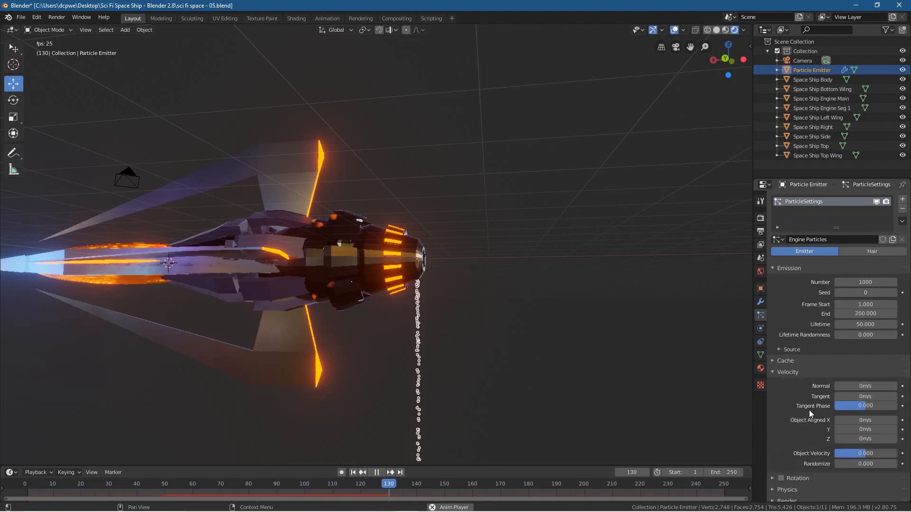
pyautogui.scroll(-4, 773, 416)
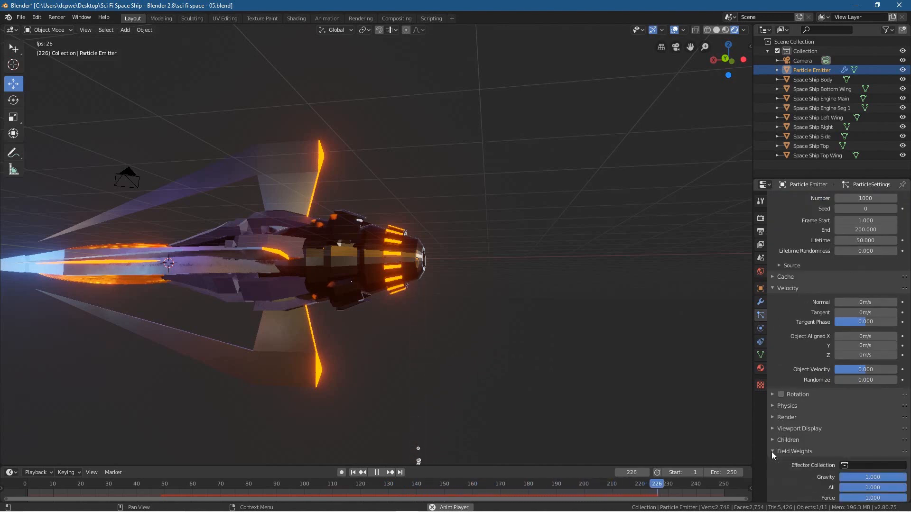
pyautogui.click(793, 452)
pyautogui.scroll(-5, 841, 450)
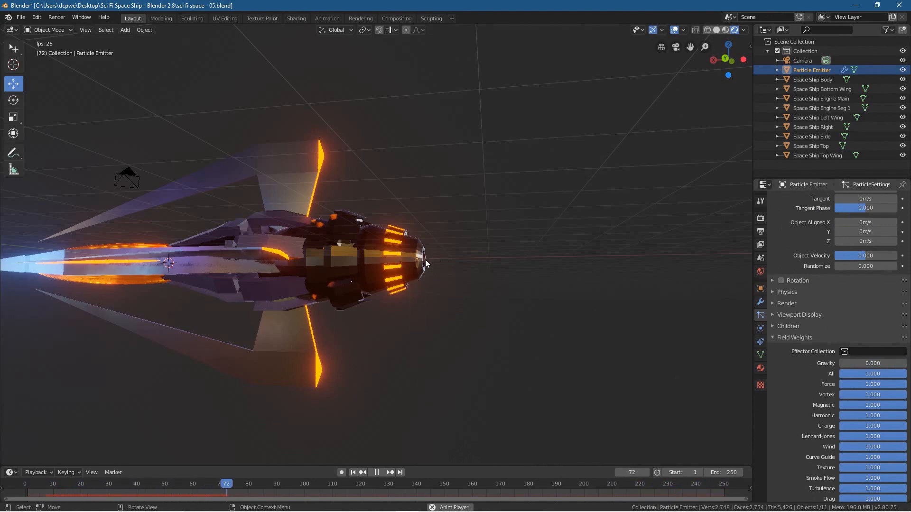
pyautogui.moveTo(490, 269); pyautogui.dragTo(431, 268, button='middle')
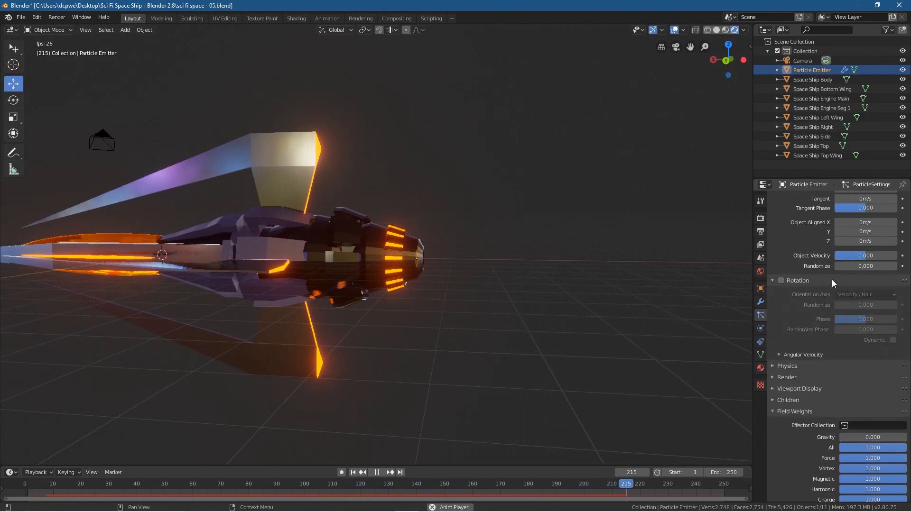
pyautogui.scroll(10, 827, 282)
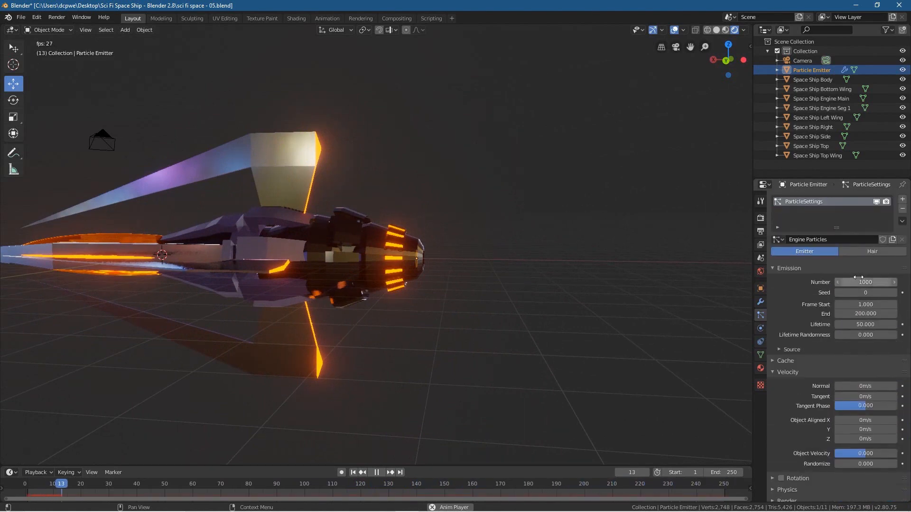
pyautogui.press('Return')
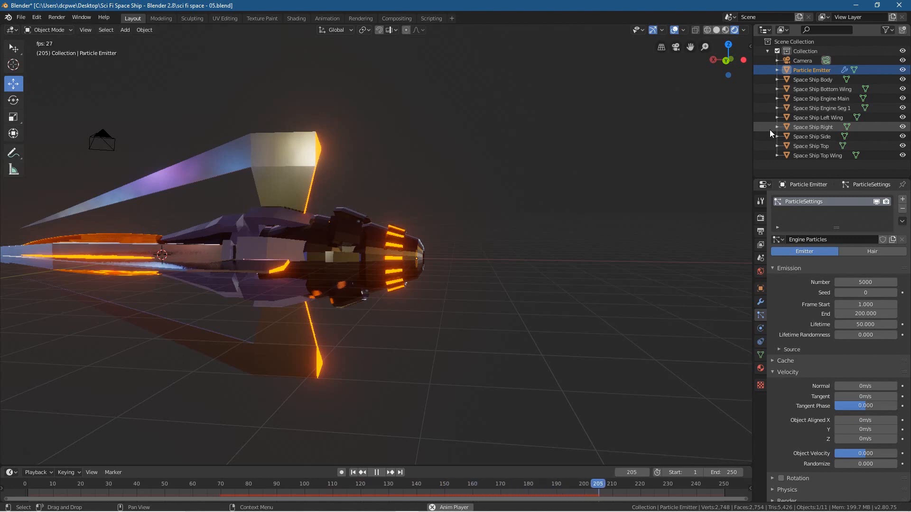
# Step: Add a Wind force field to the scene and stop the animation playback
pyautogui.doubleClick(807, 70)
pyautogui.hotkey('ctrl', 'c')
pyautogui.click(818, 83)
pyautogui.hotkey('shift', 'a')
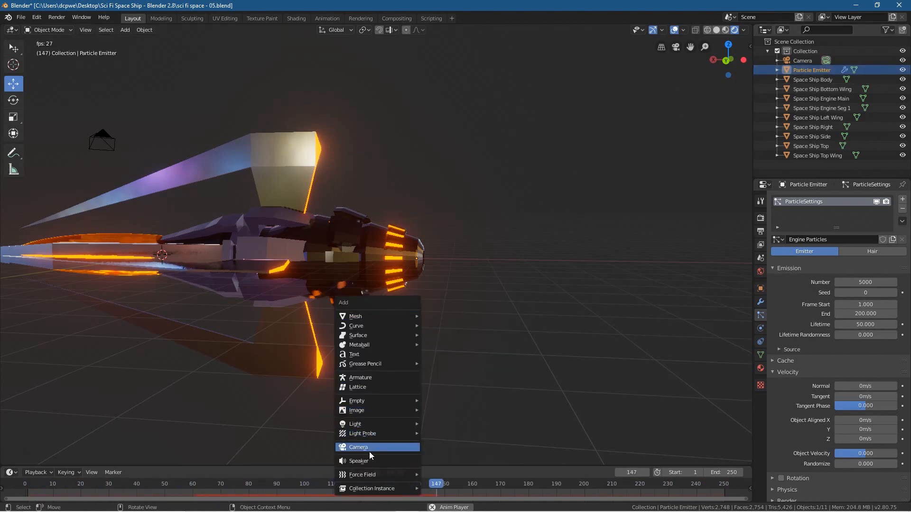
pyautogui.moveTo(371, 477)
pyautogui.click(448, 360)
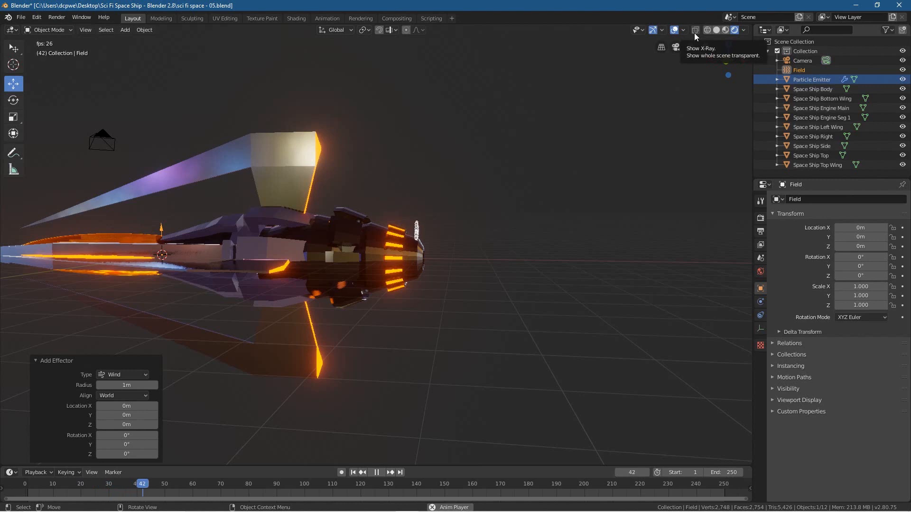
pyautogui.press('space')
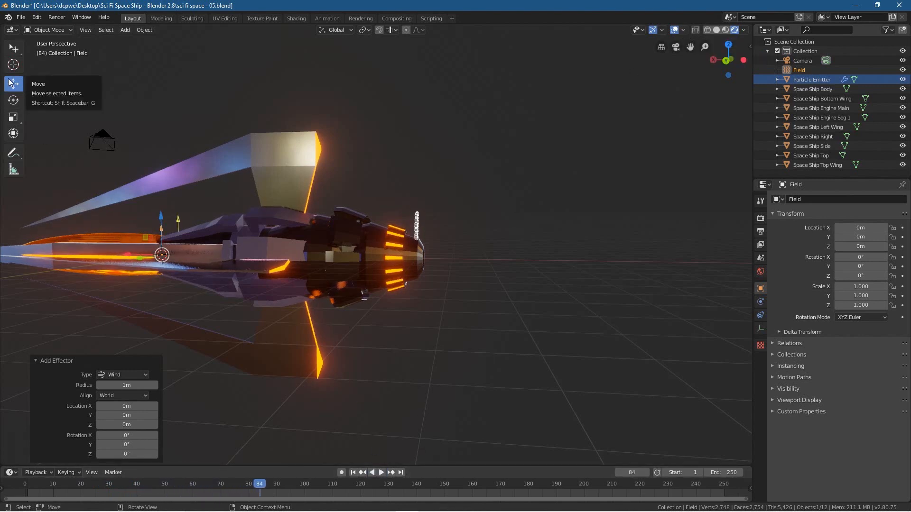
# Step: Move the wind field about -9.61 m along X behind the engine and set its Y rotation to -90°
pyautogui.moveTo(130, 252); pyautogui.dragTo(496, 245)
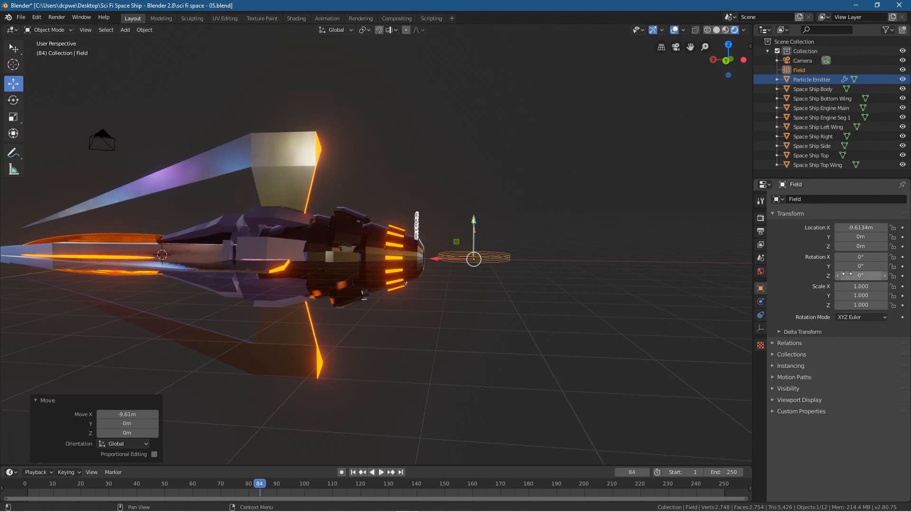
pyautogui.moveTo(741, 284); pyautogui.dragTo(650, 297, button='middle')
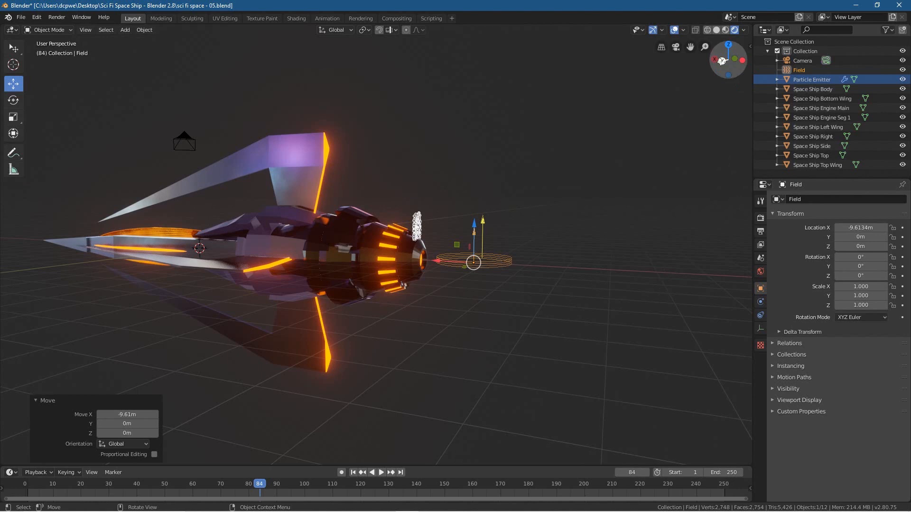
pyautogui.moveTo(857, 265); pyautogui.dragTo(858, 266)
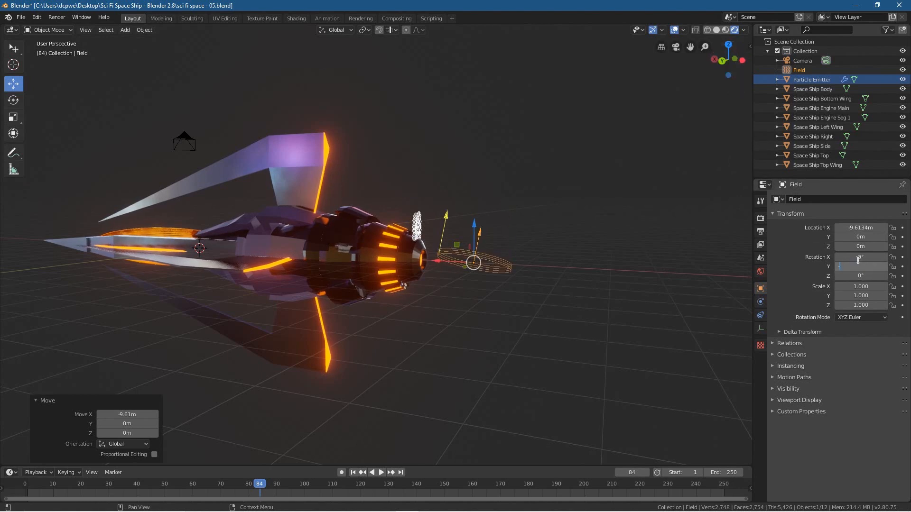
pyautogui.write('-90')
pyautogui.press('Return')
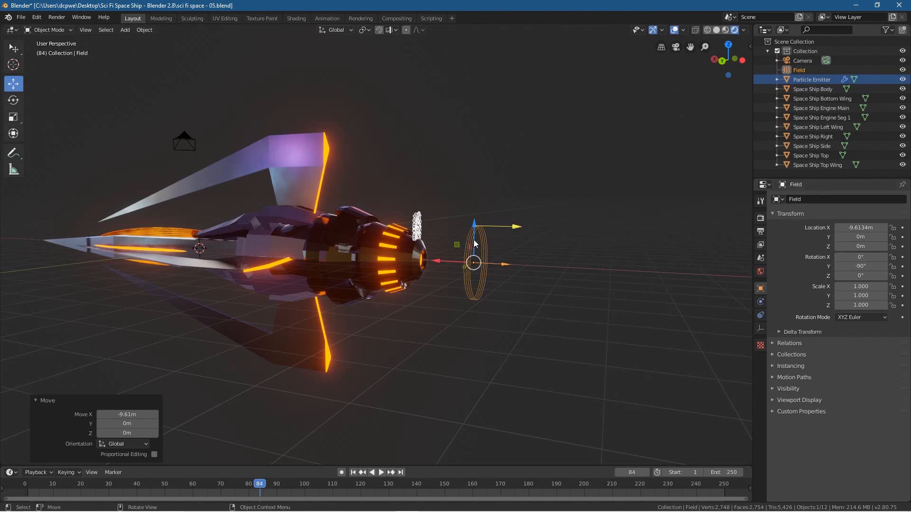
# Step: Move the wind field about 2.15 m along X into the engine and play the animation
pyautogui.moveTo(512, 285); pyautogui.dragTo(527, 285, button='middle')
pyautogui.press('g')
pyautogui.press('x')
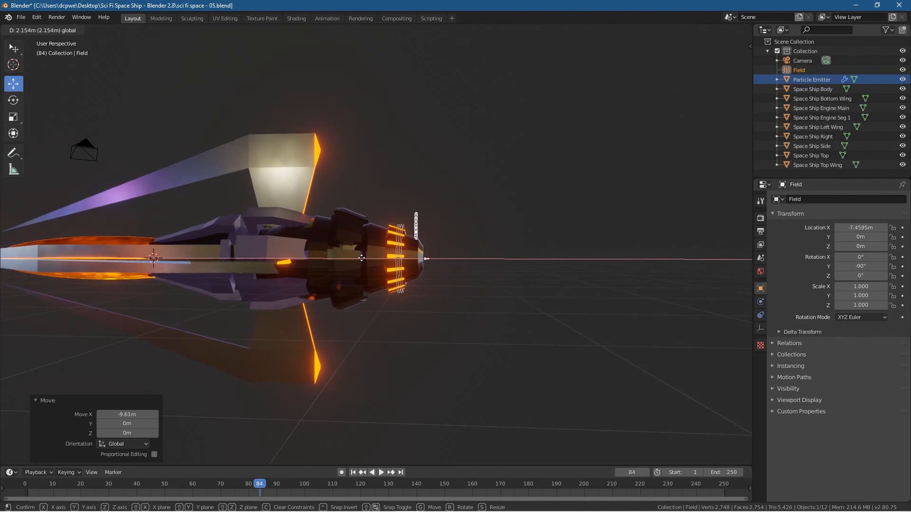
pyautogui.click(361, 258)
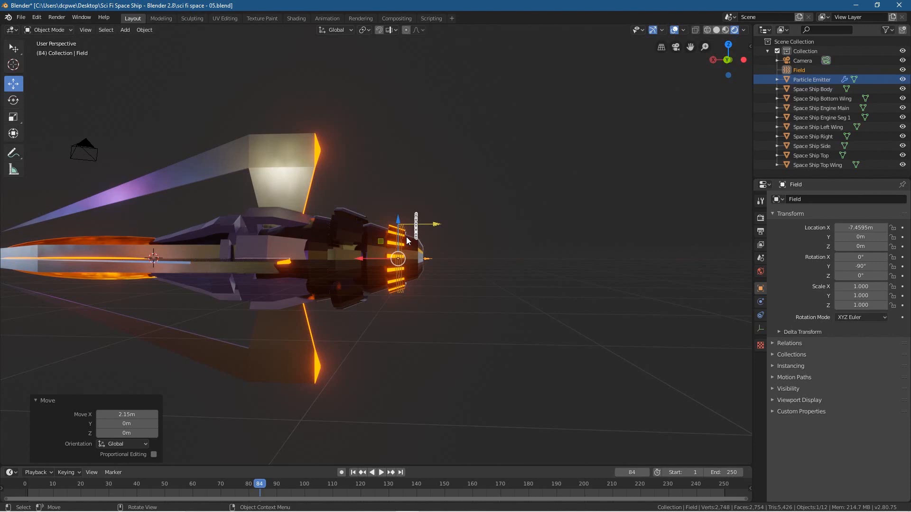
pyautogui.click(381, 473)
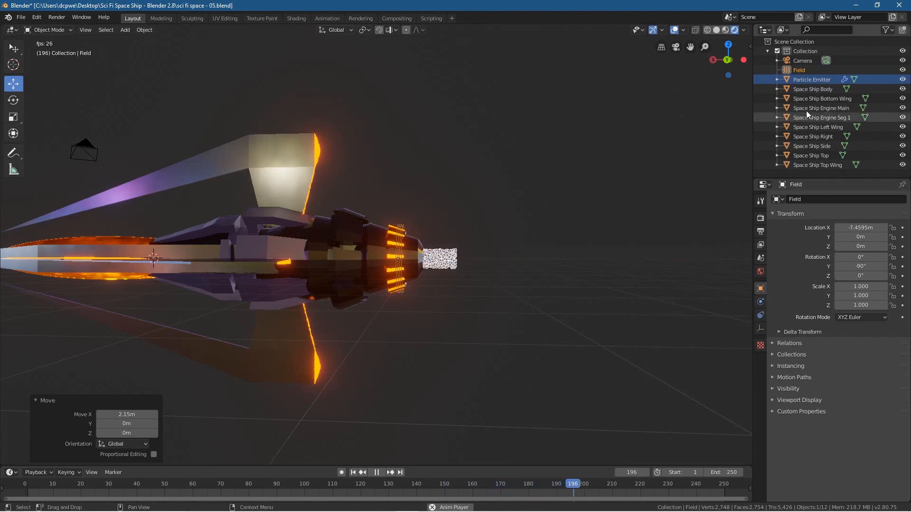
# Step: Rename the wind force field object as Field Wind
pyautogui.doubleClick(805, 70)
pyautogui.hotkey('ctrl', 'v')
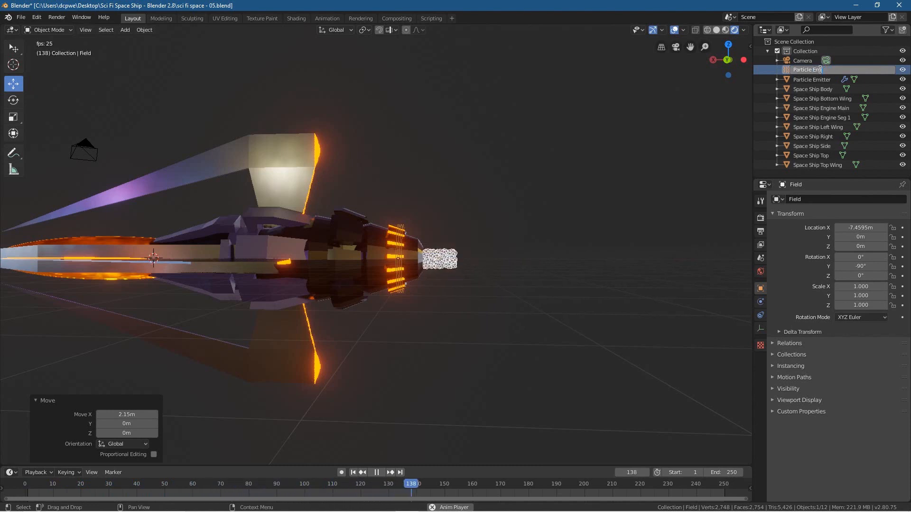
pyautogui.write('Wi')
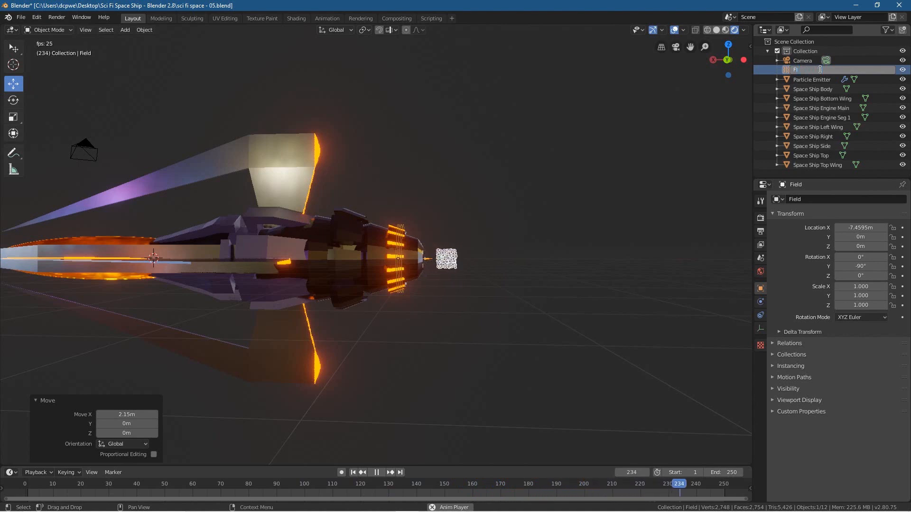
pyautogui.write('nd')
pyautogui.press('Return')
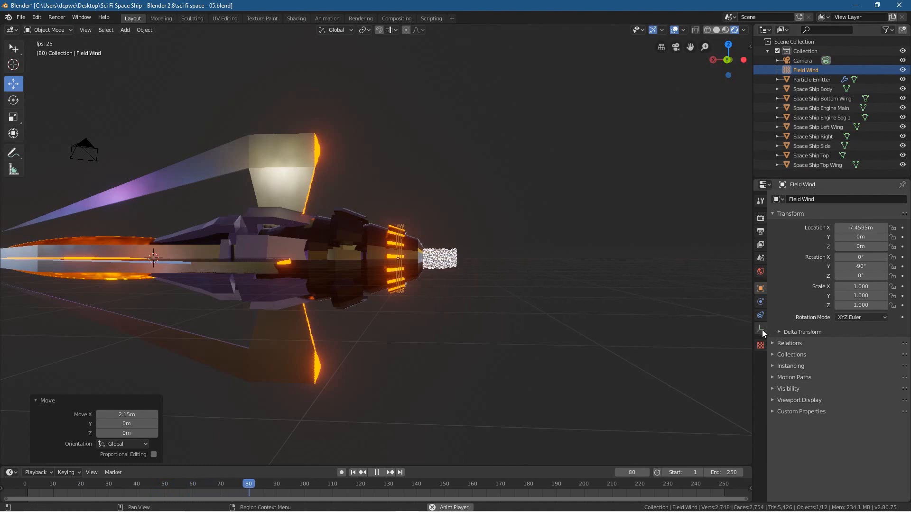
# Step: Set the Strength of the Field Wind force field to 15 and view the whole particle stream
pyautogui.click(760, 303)
pyautogui.moveTo(866, 283); pyautogui.dragTo(899, 282)
pyautogui.click(856, 285)
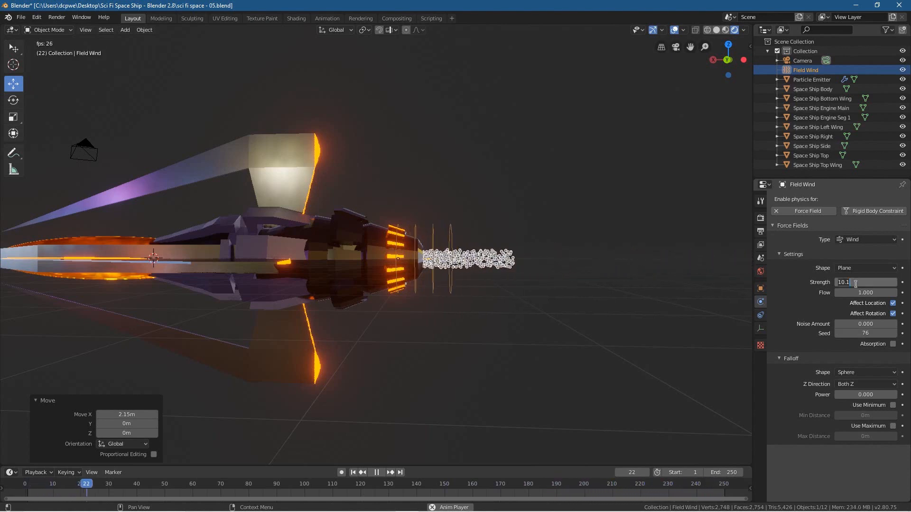
pyautogui.write('15')
pyautogui.press('Return')
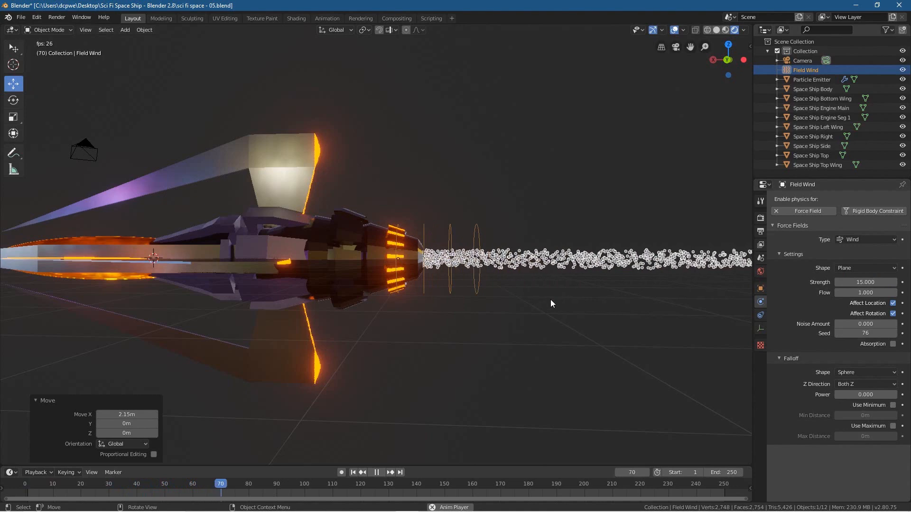
pyautogui.scroll(-4, 593, 299)
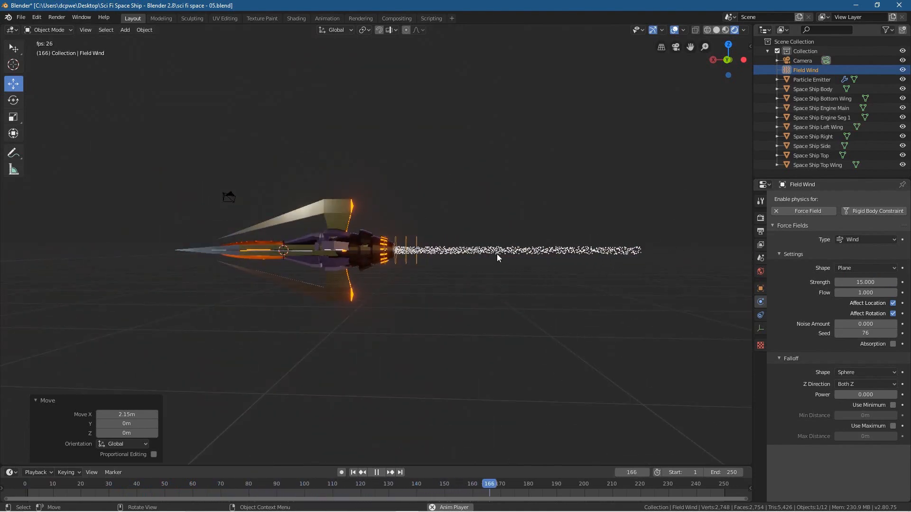
# Step: Set the Lifetime of Particle Emitter's particles to 20
pyautogui.click(816, 79)
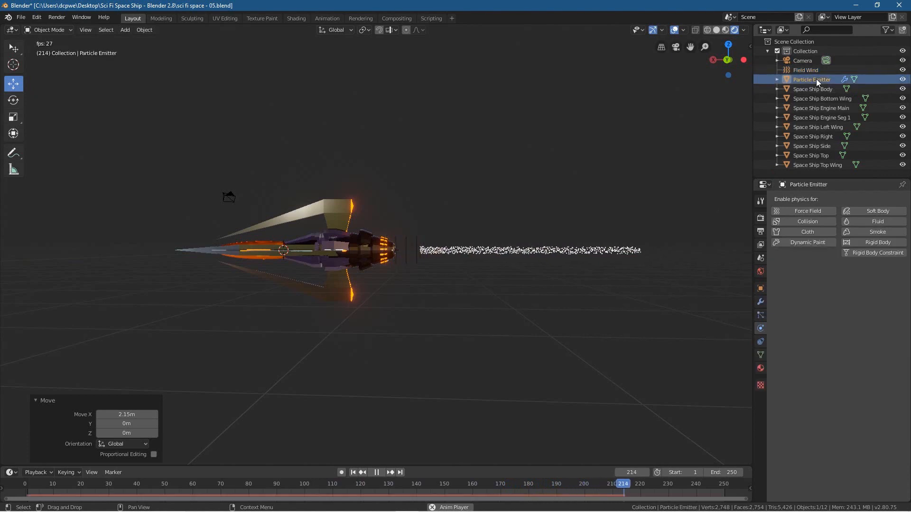
pyautogui.click(761, 316)
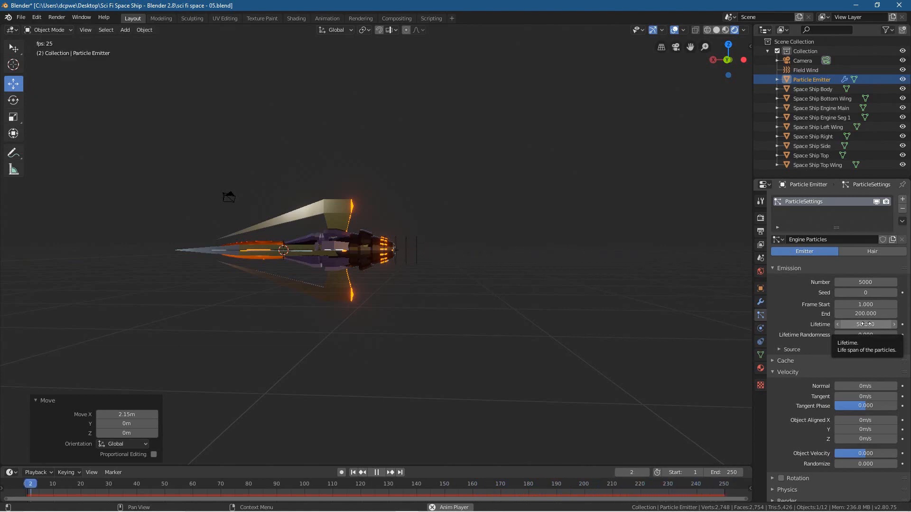
pyautogui.click(865, 324)
pyautogui.write('20')
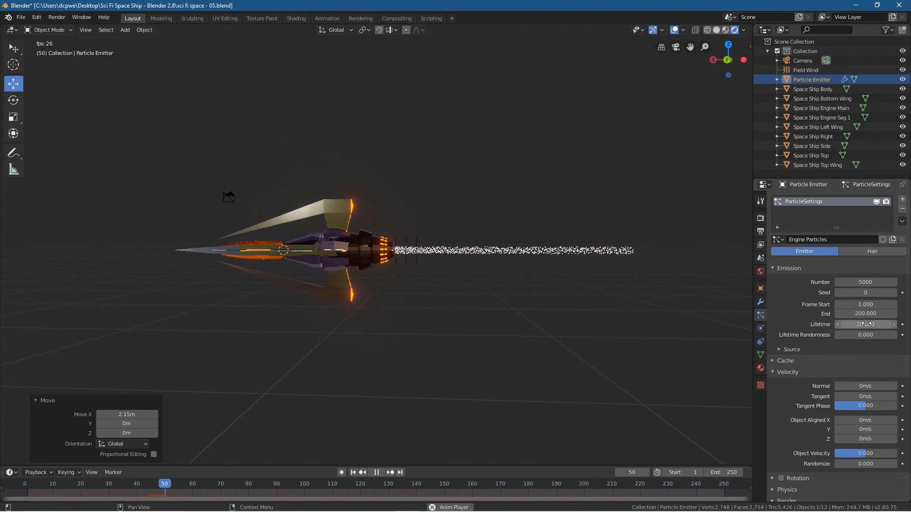
pyautogui.press('Return')
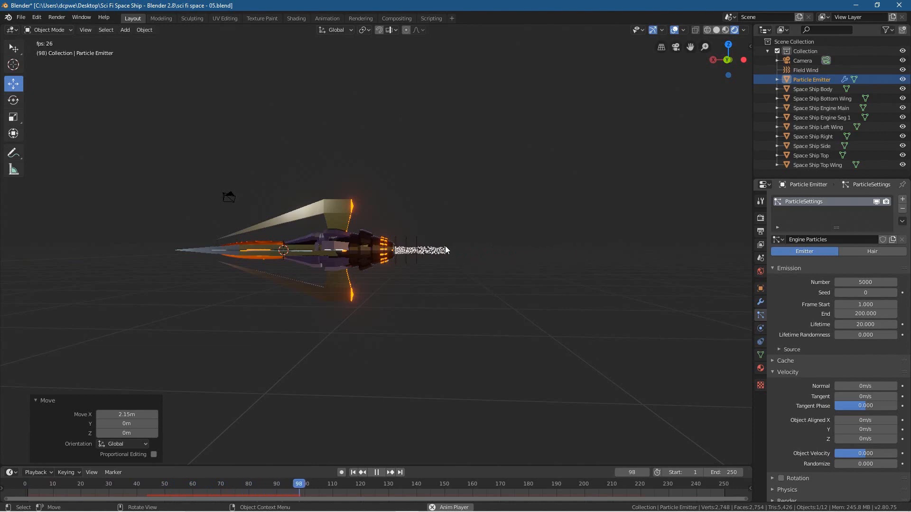
# Step: Try longer particle Lifetime values of 60.4 and 96.4 on Particle Emitter while the animation plays
pyautogui.scroll(6, 444, 278)
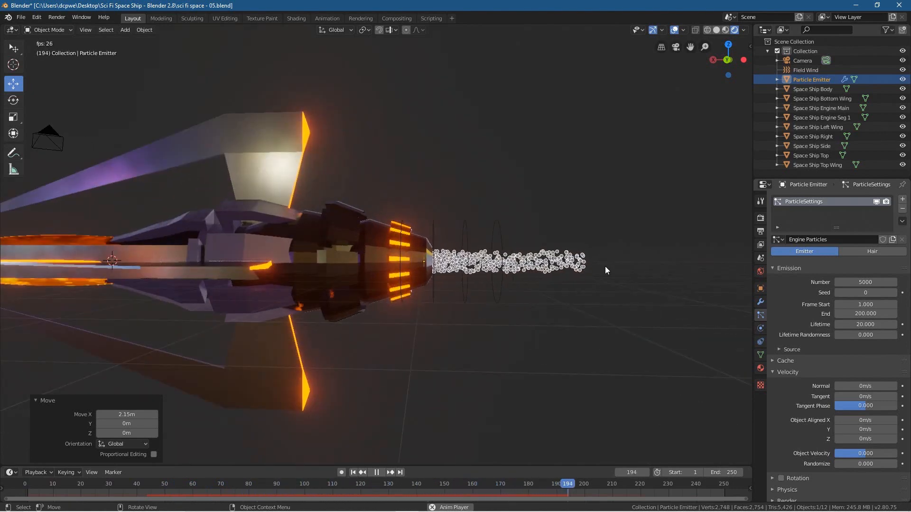
pyautogui.moveTo(741, 268); pyautogui.dragTo(392, 295, button='middle')
pyautogui.moveTo(866, 324); pyautogui.dragTo(909, 324)
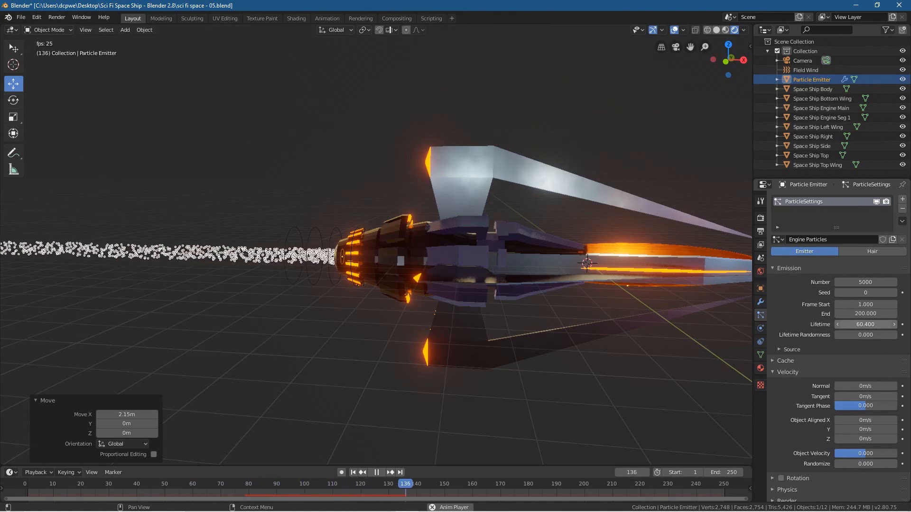
pyautogui.scroll(-6, 475, 367)
pyautogui.moveTo(866, 325); pyautogui.dragTo(883, 325)
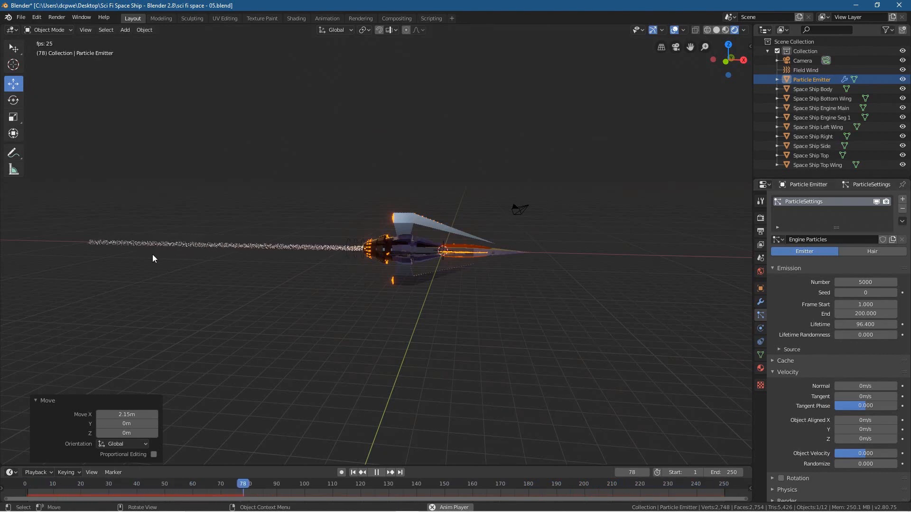
# Step: Set the Lifetime of Particle Emitter's particles to 20 and inspect the exhaust stream from several angles
pyautogui.click(870, 325)
pyautogui.write('10')
pyautogui.press('Return')
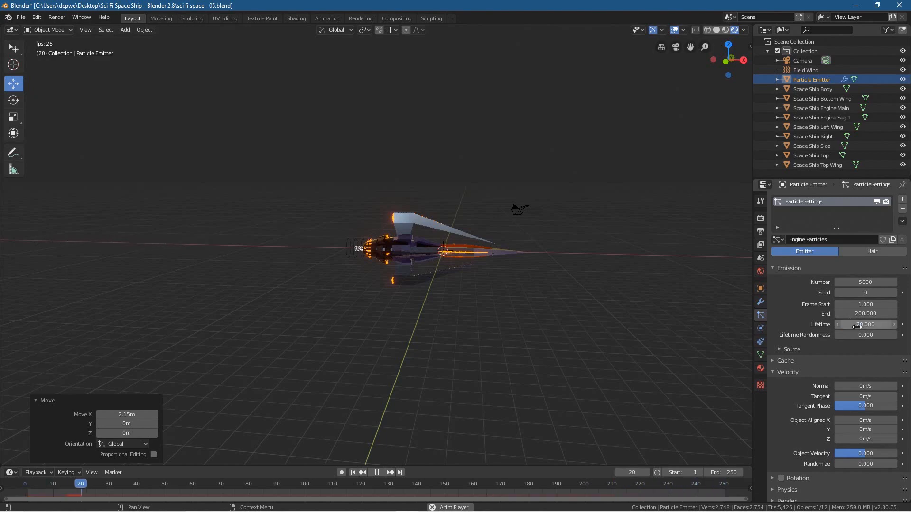
pyautogui.moveTo(406, 318); pyautogui.dragTo(296, 284, button='middle')
pyautogui.scroll(5, 430, 302)
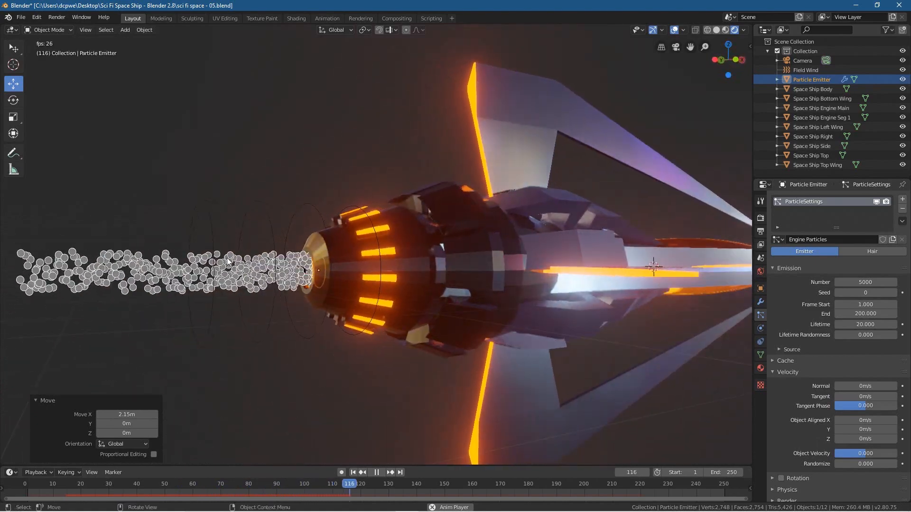
pyautogui.scroll(-3, 171, 297)
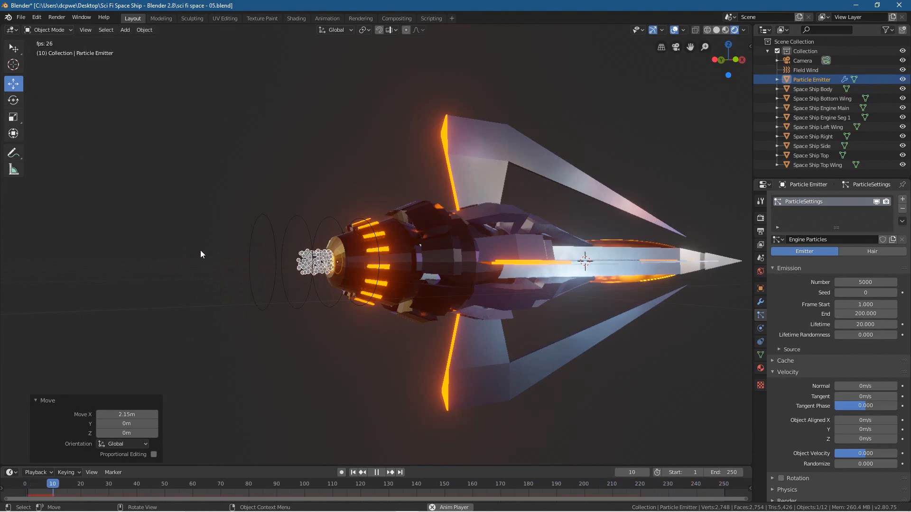
pyautogui.moveTo(196, 284); pyautogui.dragTo(397, 165, button='middle')
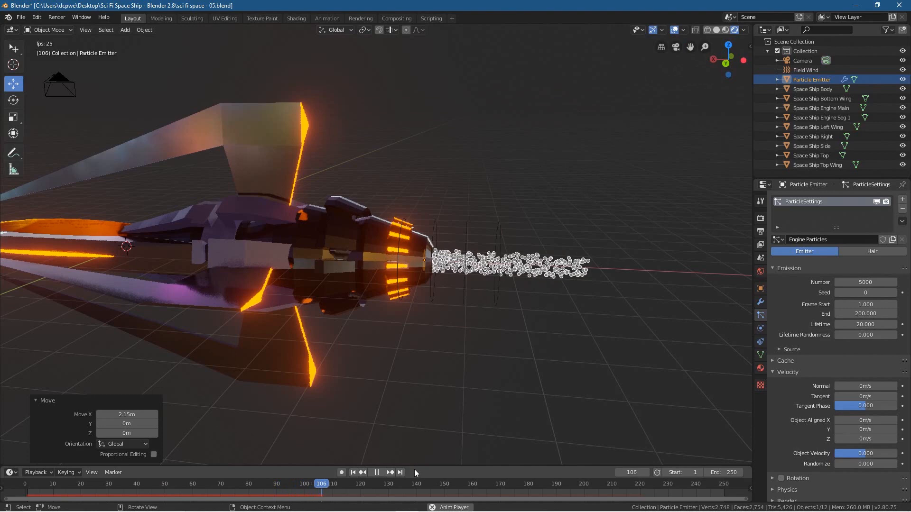
# Step: Pause the animation, add a Vortex force field and move it about -13 m along X, behind the particle stream
pyautogui.click(377, 473)
pyautogui.moveTo(320, 398); pyautogui.dragTo(449, 368, button='middle')
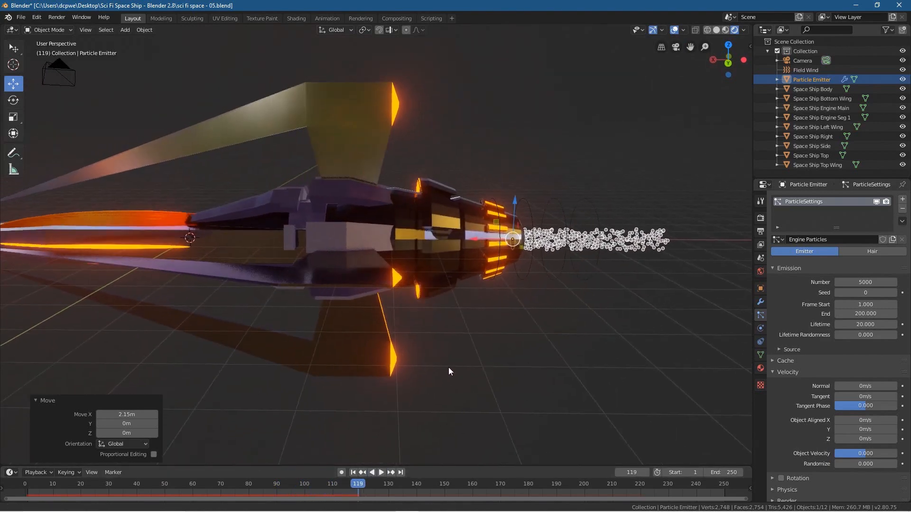
pyautogui.hotkey('shift', 'a')
pyautogui.moveTo(329, 351)
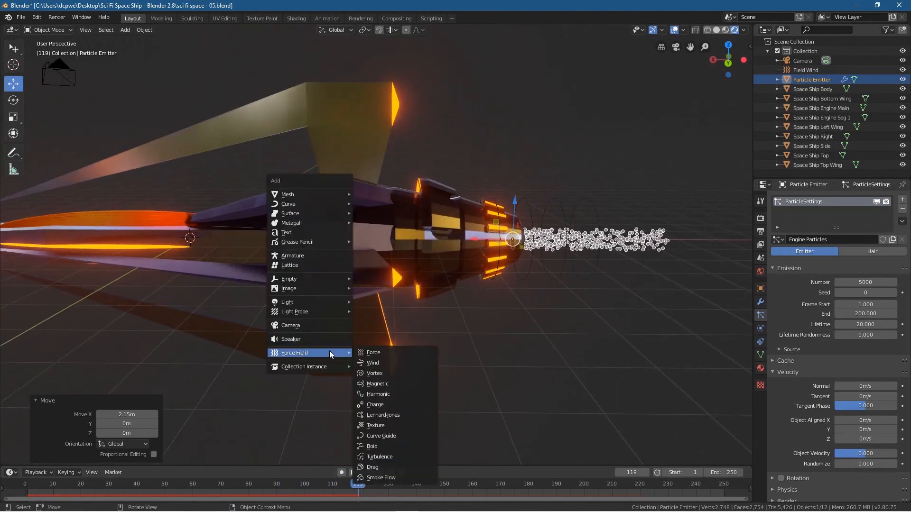
pyautogui.click(376, 376)
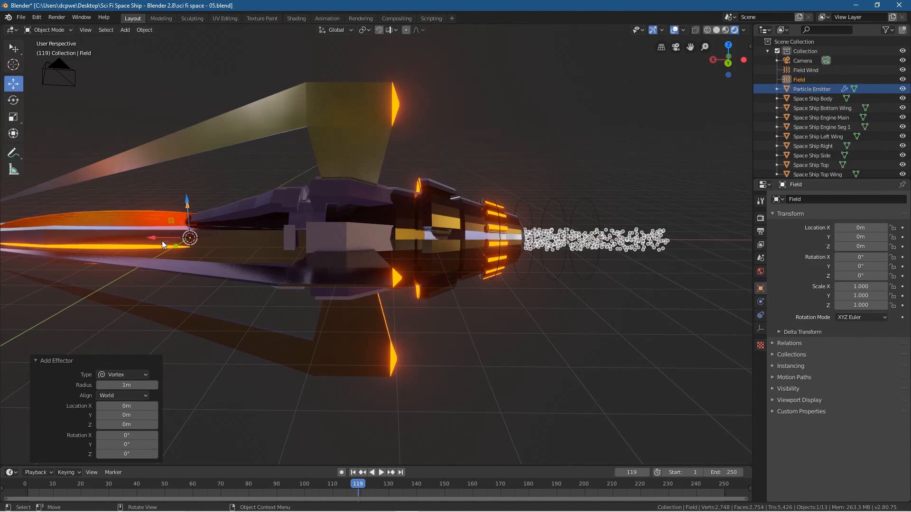
pyautogui.press('g')
pyautogui.press('x')
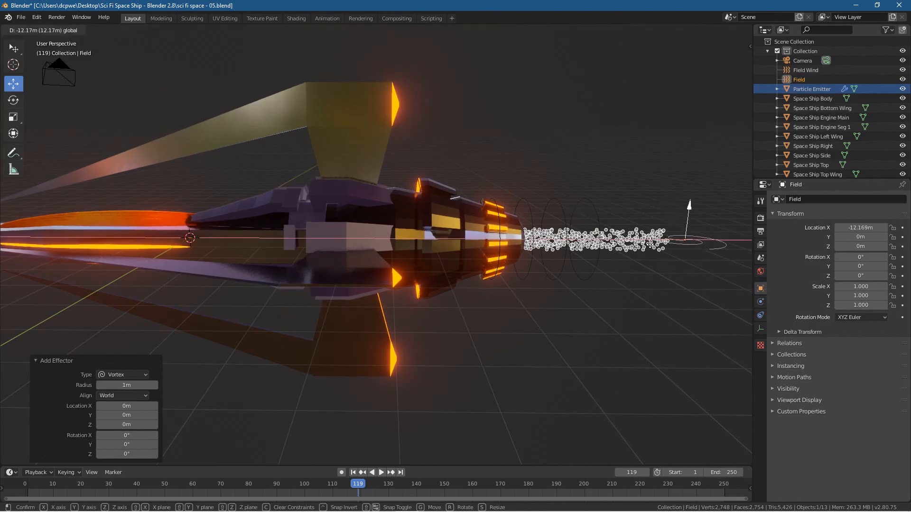
pyautogui.click(683, 245)
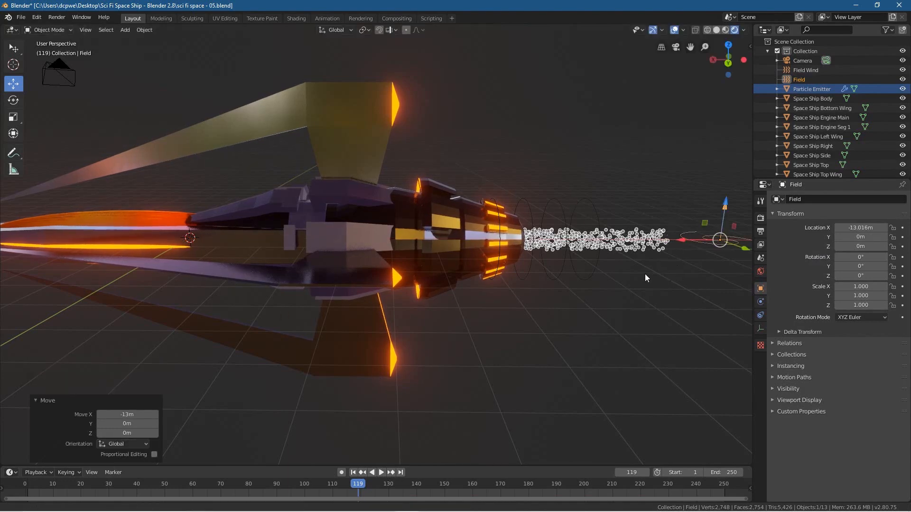
# Step: Set the vortex field's Y rotation to -90° and move it about 5.48 m along X into the engine
pyautogui.keyDown('shift'); pyautogui.moveTo(666, 273); pyautogui.dragTo(502, 278, button='middle'); pyautogui.keyUp('shift')
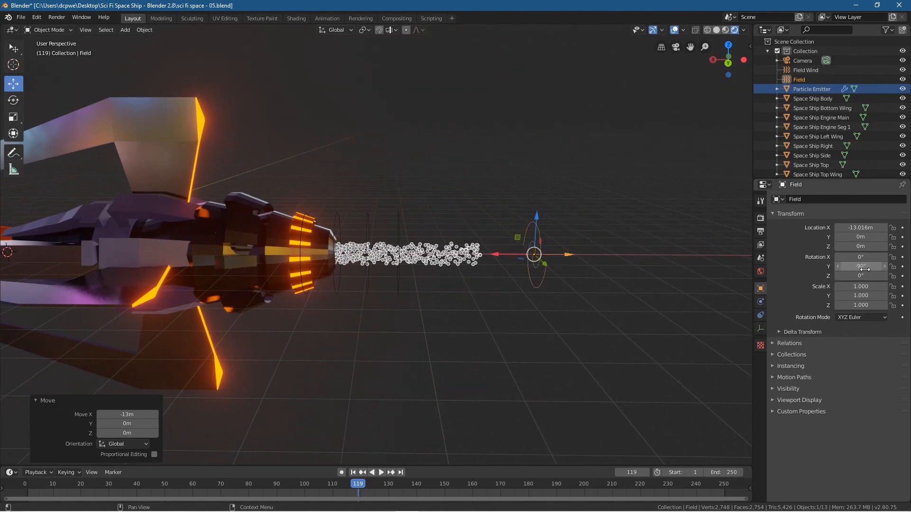
pyautogui.moveTo(512, 280); pyautogui.dragTo(487, 279, button='middle')
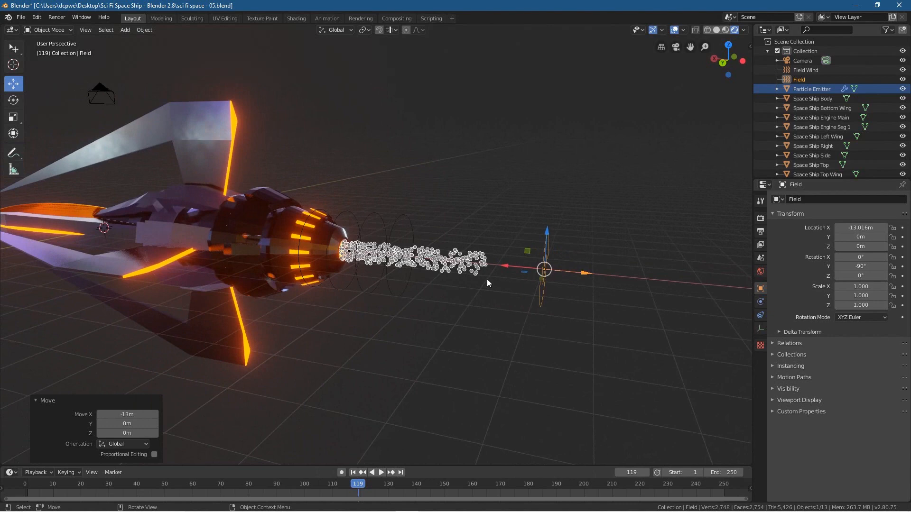
pyautogui.click(506, 284)
pyautogui.click(559, 271)
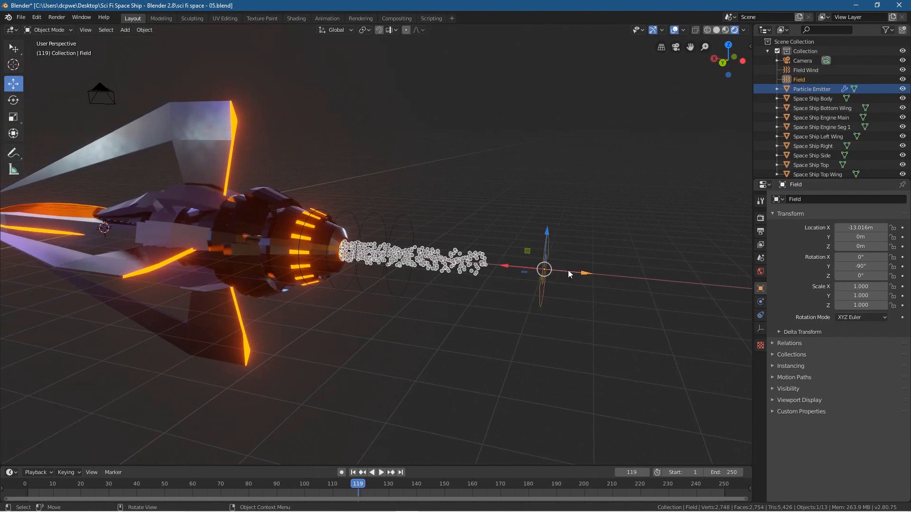
pyautogui.moveTo(506, 265); pyautogui.dragTo(397, 258)
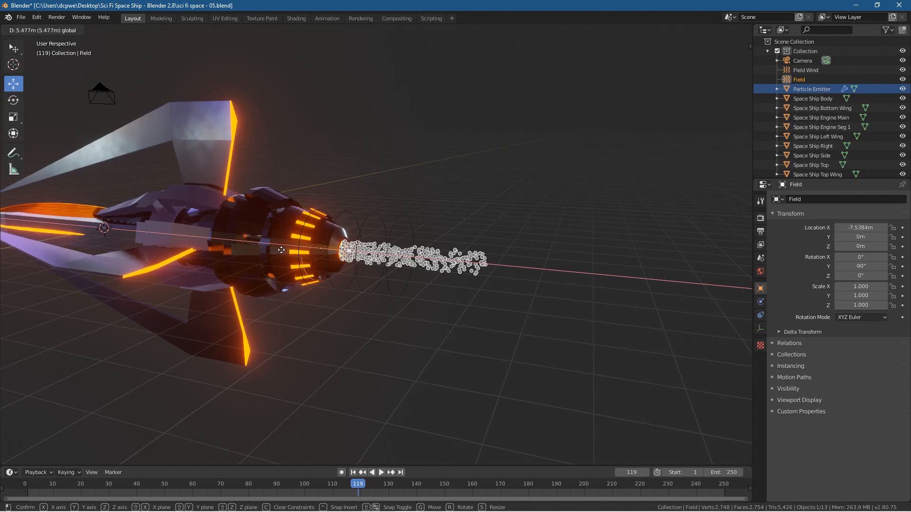
pyautogui.moveTo(282, 250); pyautogui.dragTo(281, 250)
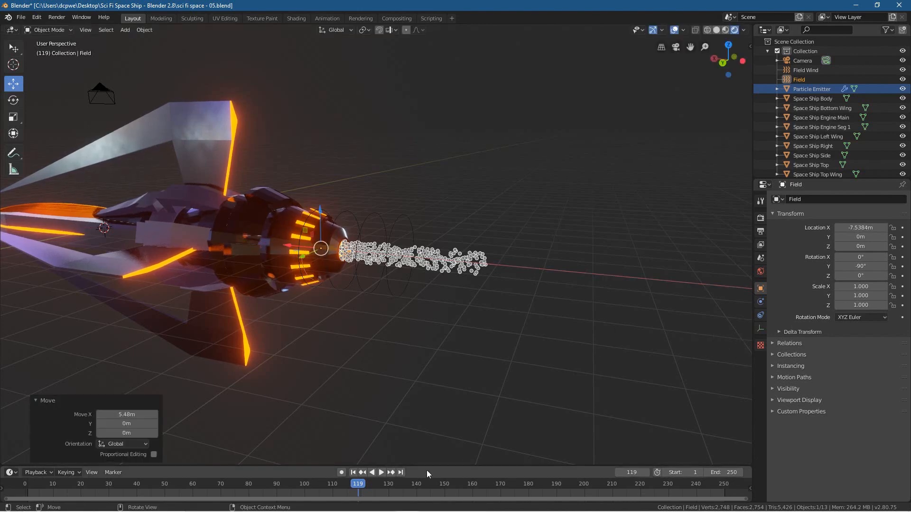
# Step: Play the animation from the first frame, examine the vortex's effect on the particles from several sides, and stop playback
pyautogui.click(374, 472)
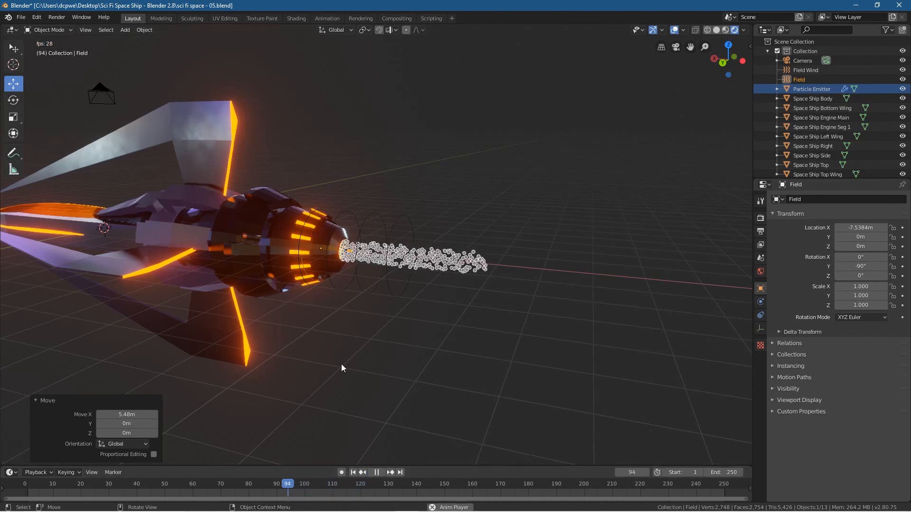
pyautogui.click(353, 473)
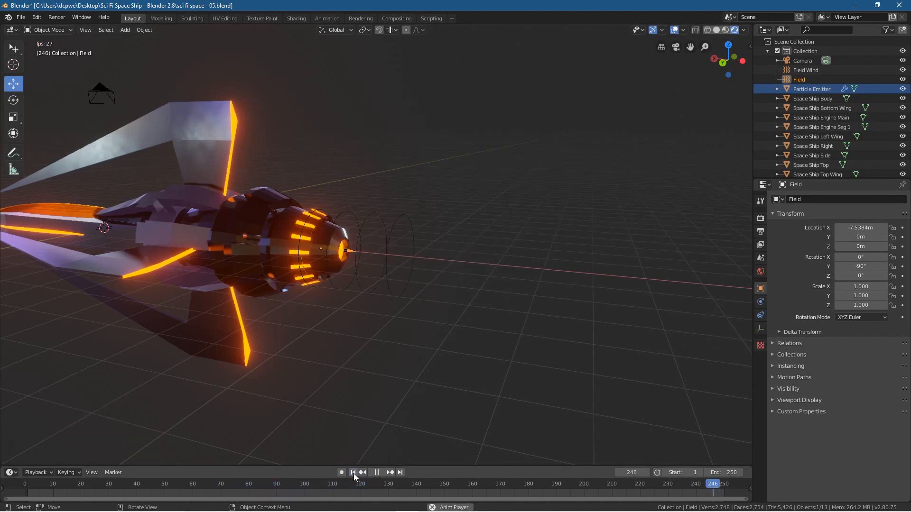
pyautogui.click(380, 473)
pyautogui.moveTo(401, 430); pyautogui.dragTo(320, 389, button='middle')
pyautogui.moveTo(406, 275); pyautogui.dragTo(310, 315, button='middle')
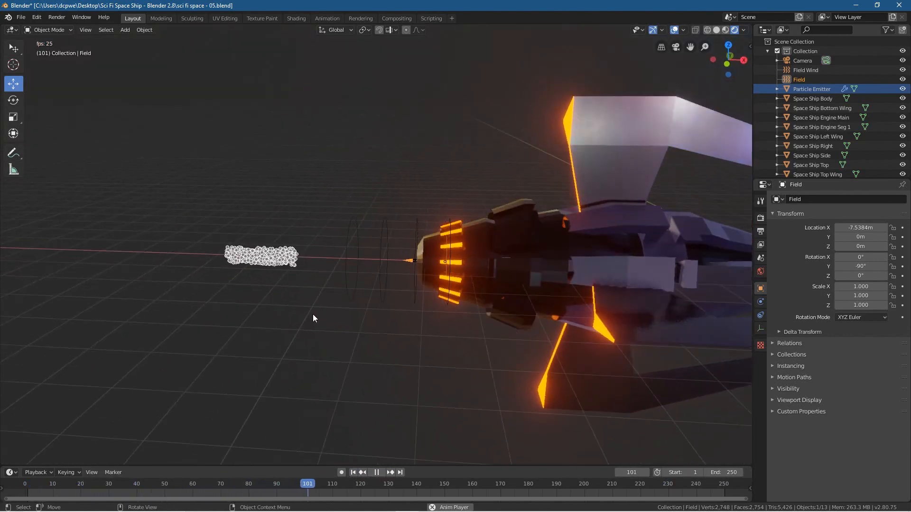
pyautogui.click(353, 472)
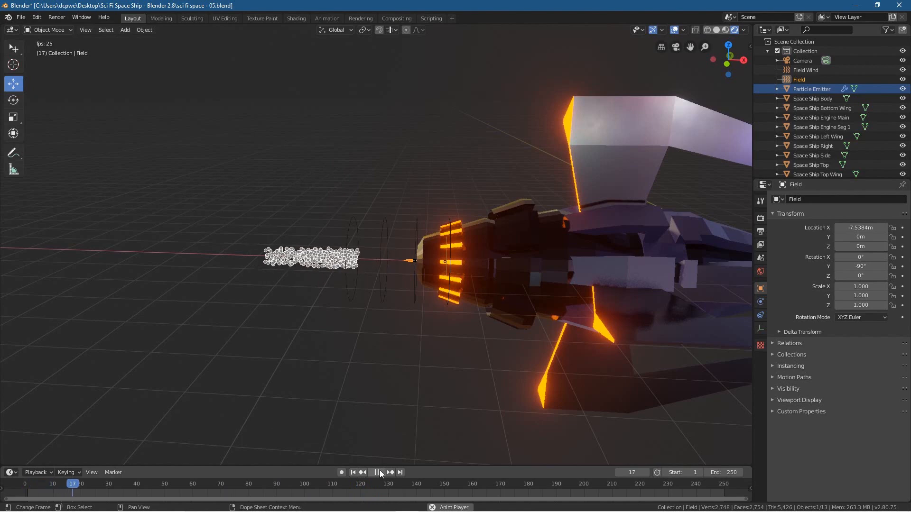
pyautogui.moveTo(332, 395); pyautogui.dragTo(406, 285, button='middle')
pyautogui.click(376, 472)
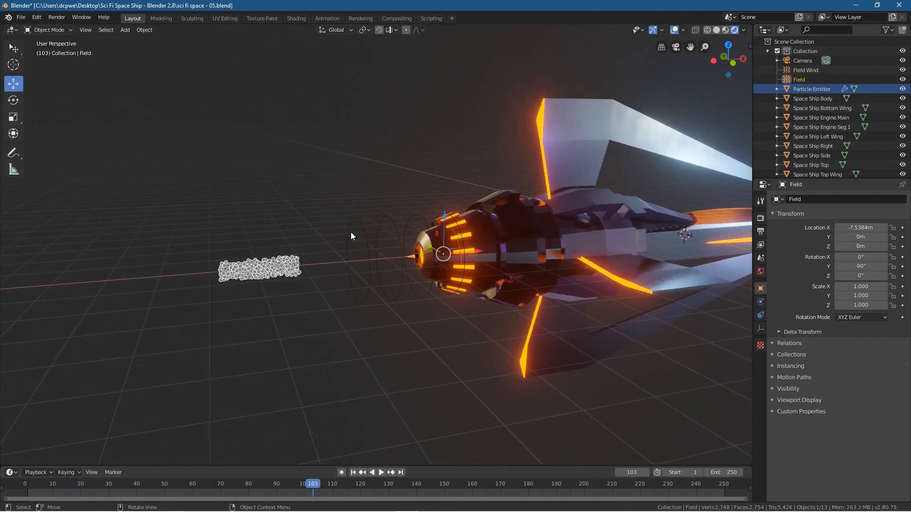
# Step: Save the Blender file, replay the animation from frame 1 and view the particles from the ship's other side
pyautogui.click(20, 18)
pyautogui.click(36, 81)
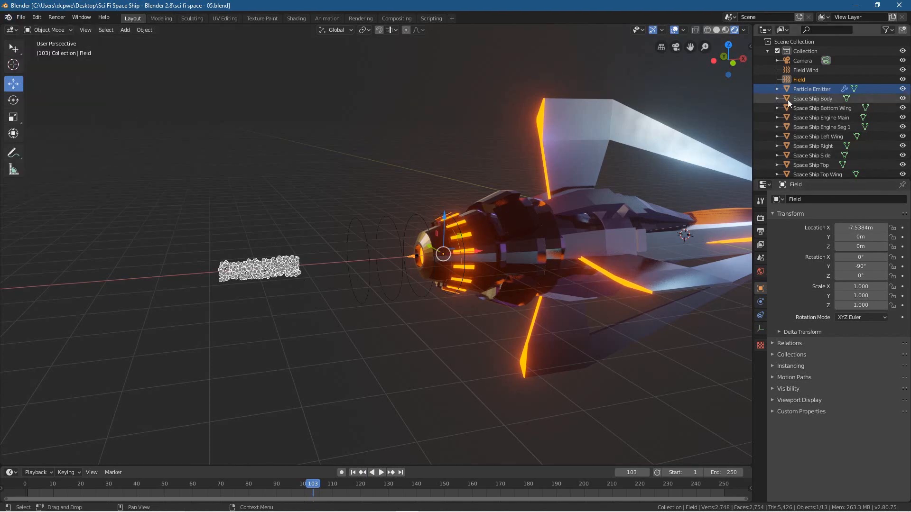
pyautogui.click(353, 473)
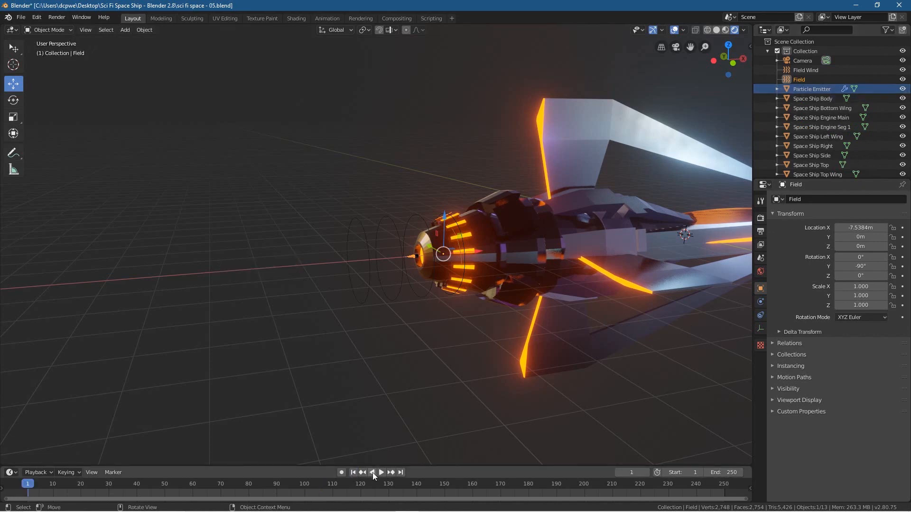
pyautogui.click(380, 473)
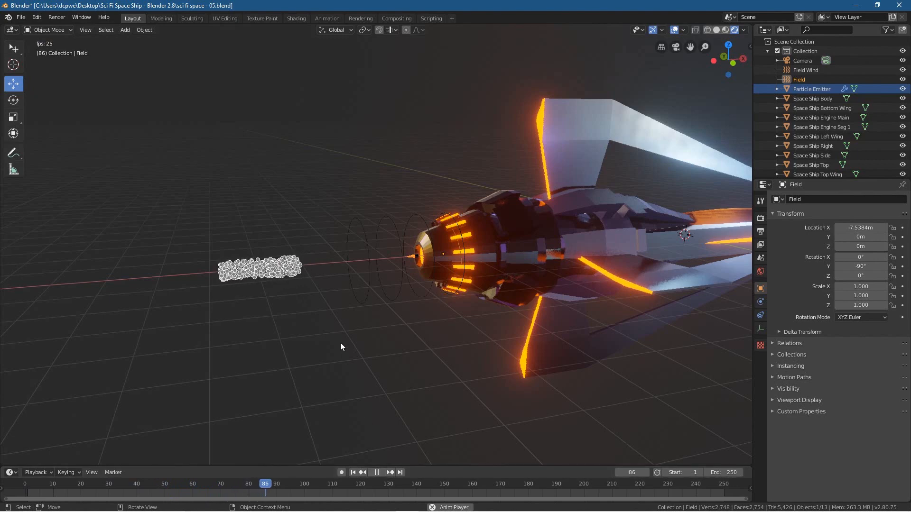
pyautogui.moveTo(380, 311); pyautogui.dragTo(559, 306, button='middle')
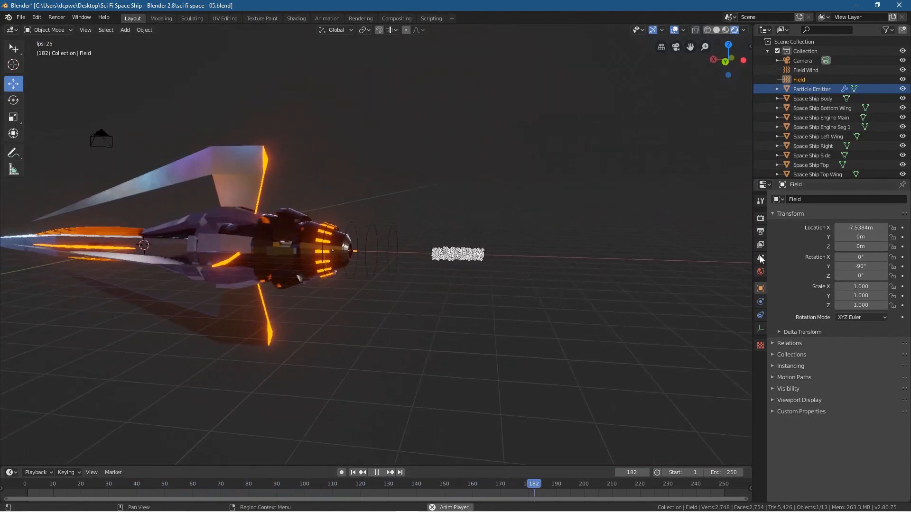
# Step: Select the vortex force field object and open its name for editing
pyautogui.click(803, 89)
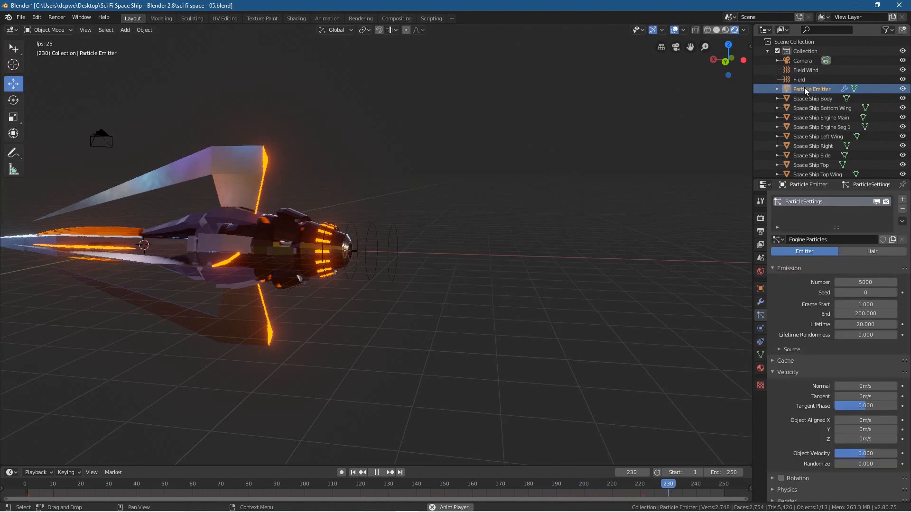
pyautogui.click(805, 79)
pyautogui.doubleClick(809, 78)
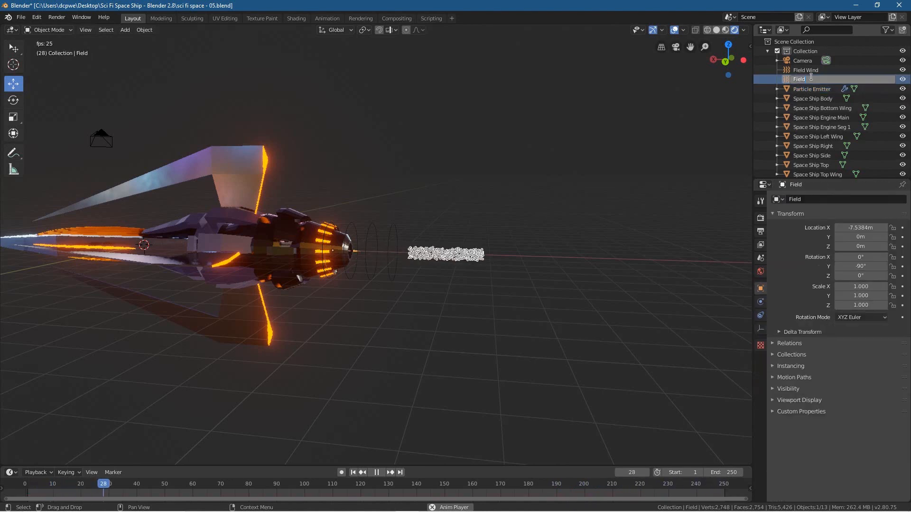
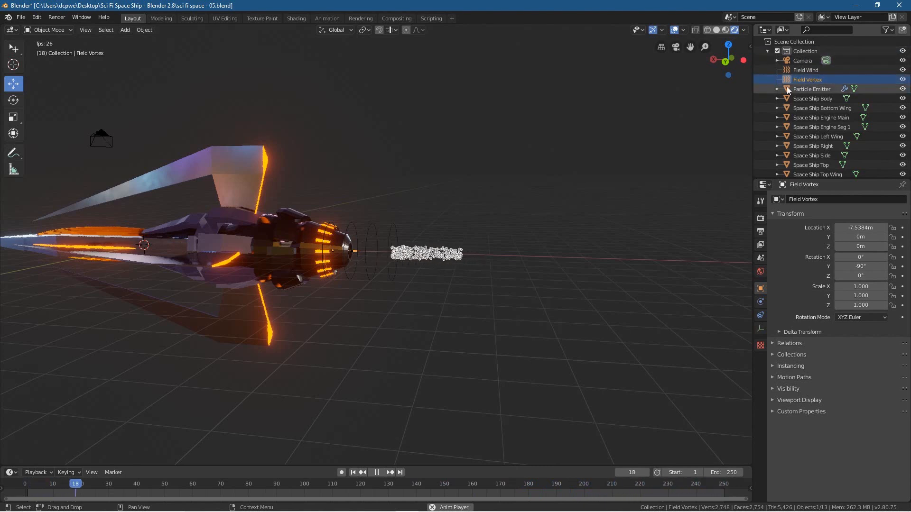
# Step: Save the file and bake all dynamics in the Particle Emitter's particle cache
pyautogui.click(21, 18)
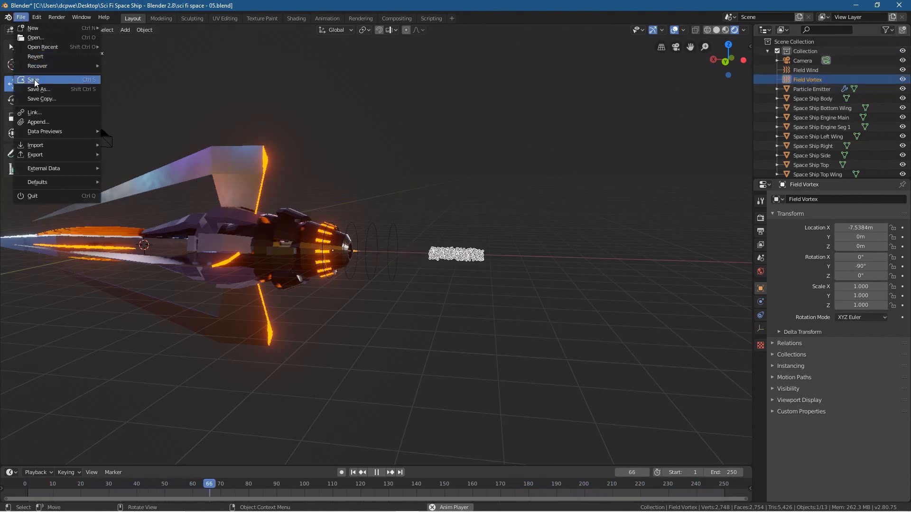
pyautogui.click(816, 90)
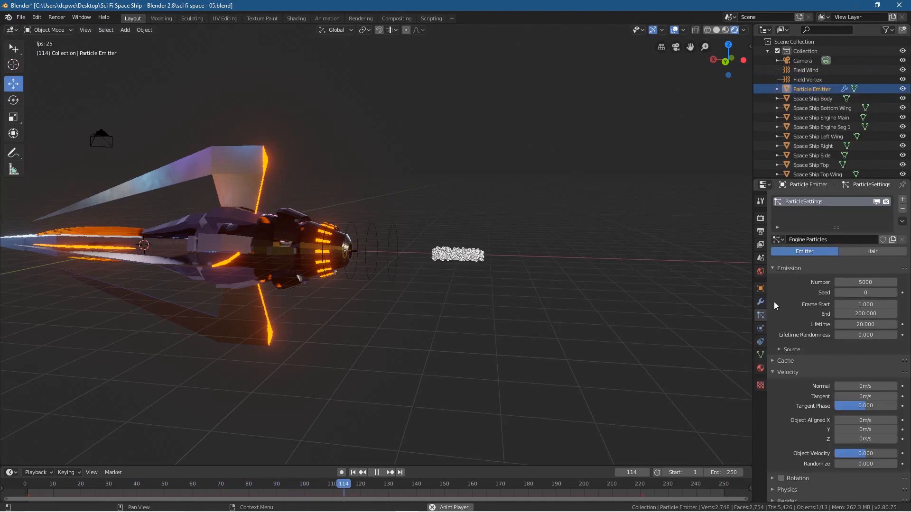
pyautogui.scroll(-5, 804, 331)
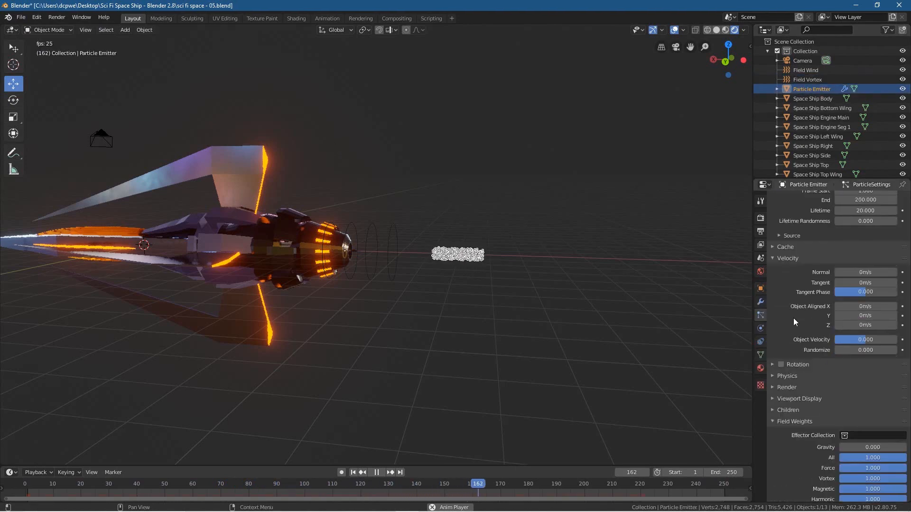
pyautogui.click(786, 247)
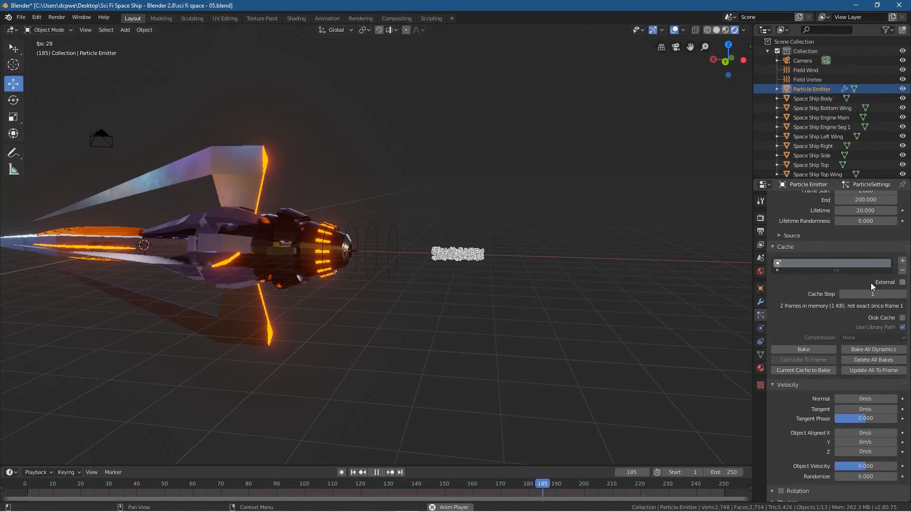
pyautogui.click(875, 349)
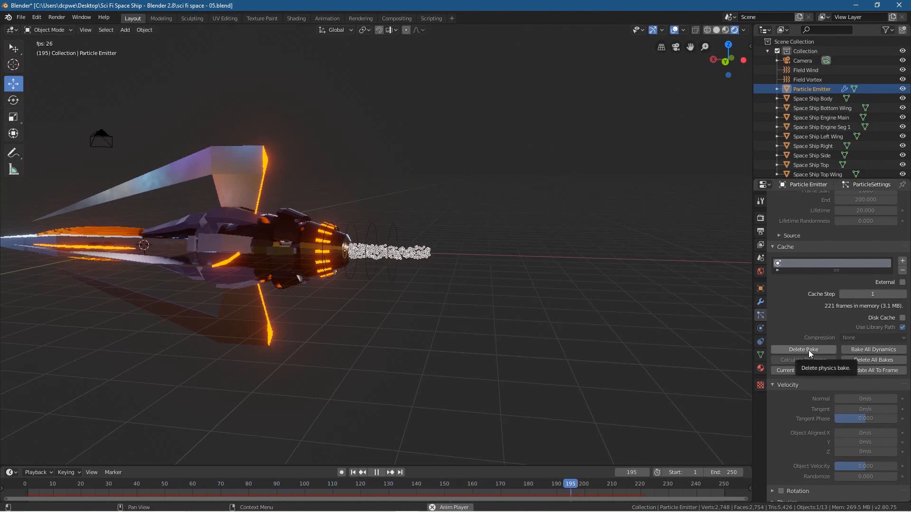
pyautogui.scroll(2, 384, 274)
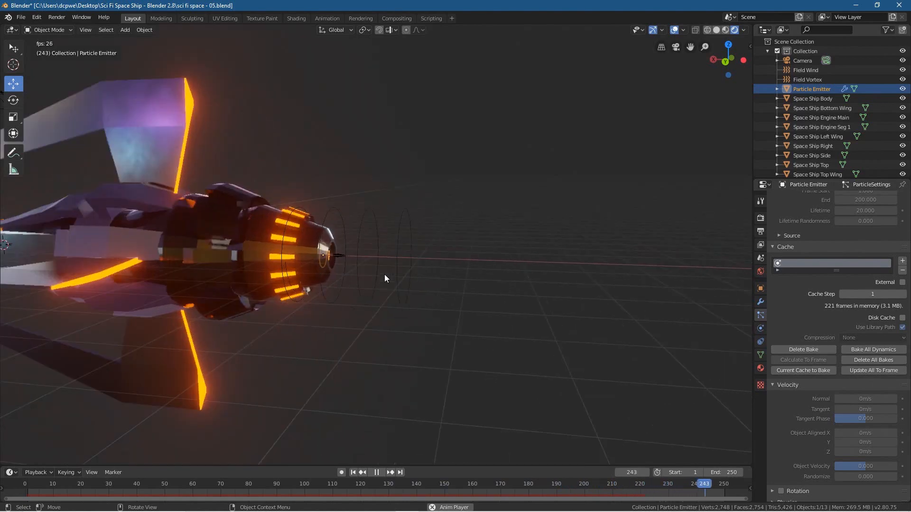
pyautogui.moveTo(384, 275); pyautogui.dragTo(195, 269, button='middle')
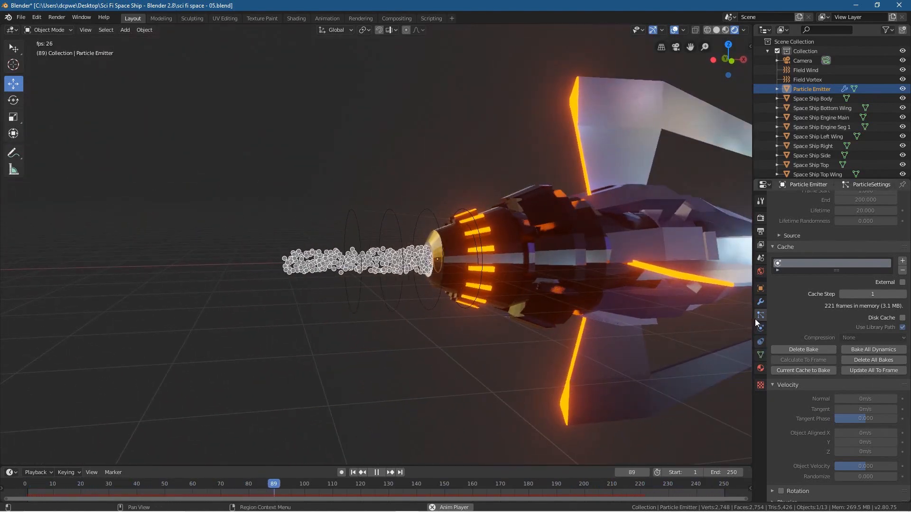
# Step: Set the vortex field's strength to 5.7 and delete the Particle Emitter's physics bake
pyautogui.click(798, 79)
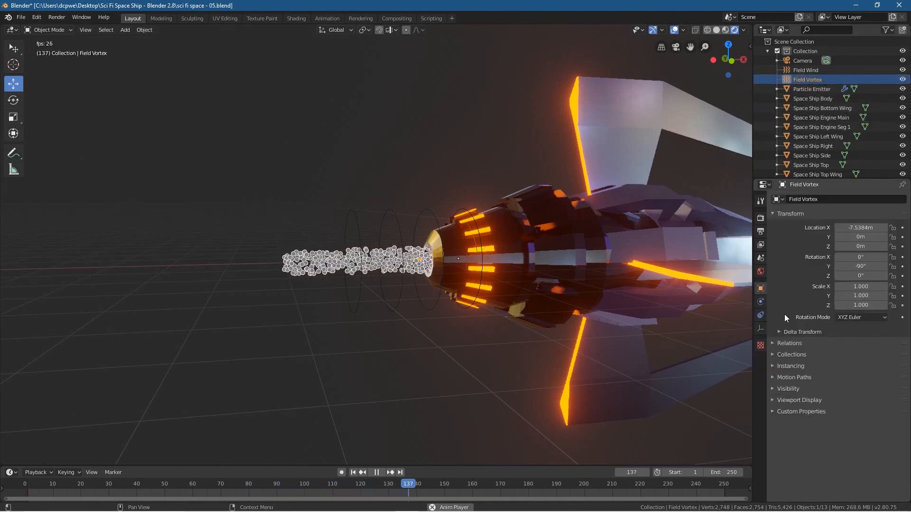
pyautogui.moveTo(865, 283); pyautogui.dragTo(888, 282)
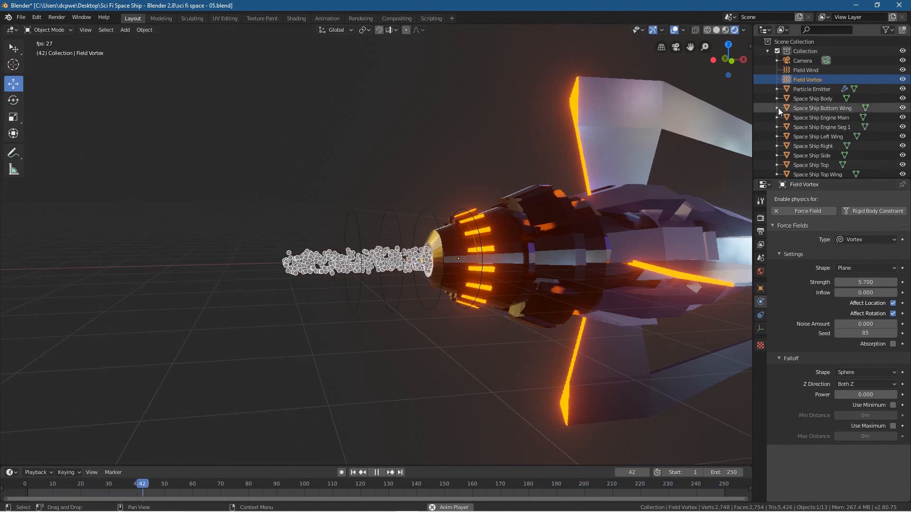
pyautogui.click(806, 90)
pyautogui.click(760, 315)
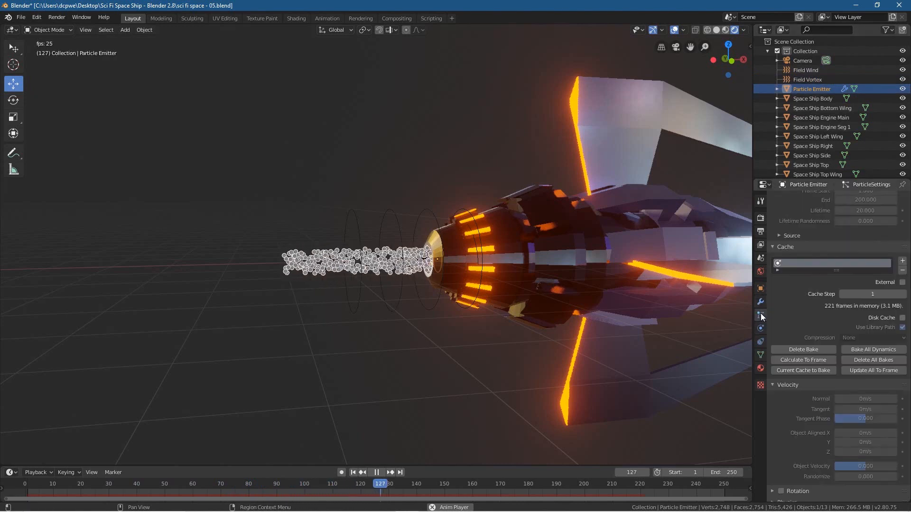
pyautogui.click(817, 350)
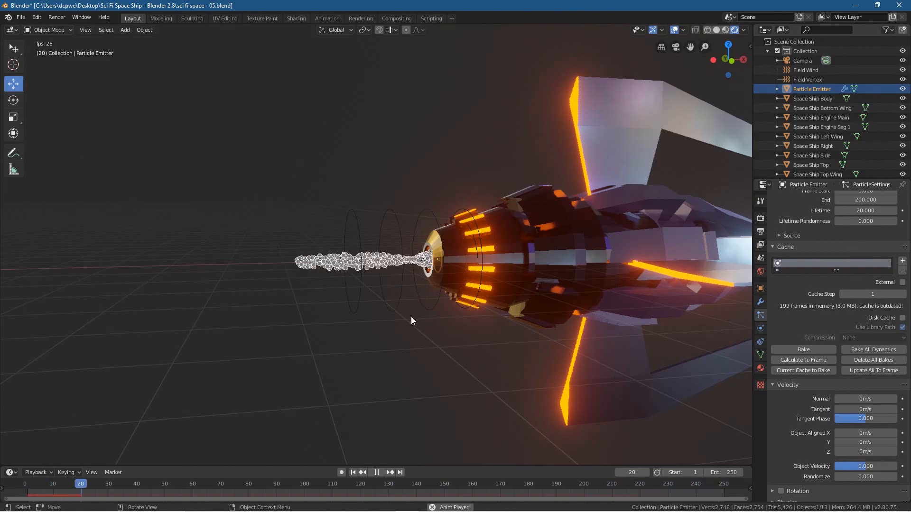
pyautogui.moveTo(412, 320); pyautogui.dragTo(544, 328, button='middle')
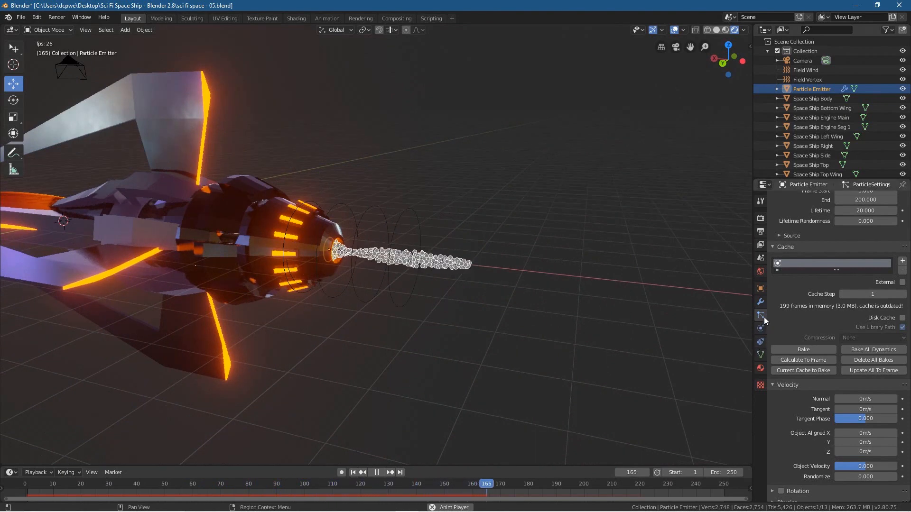
# Step: Set the vortex field's strength to 2.1 and check the exhaust from the ship's other side
pyautogui.click(802, 80)
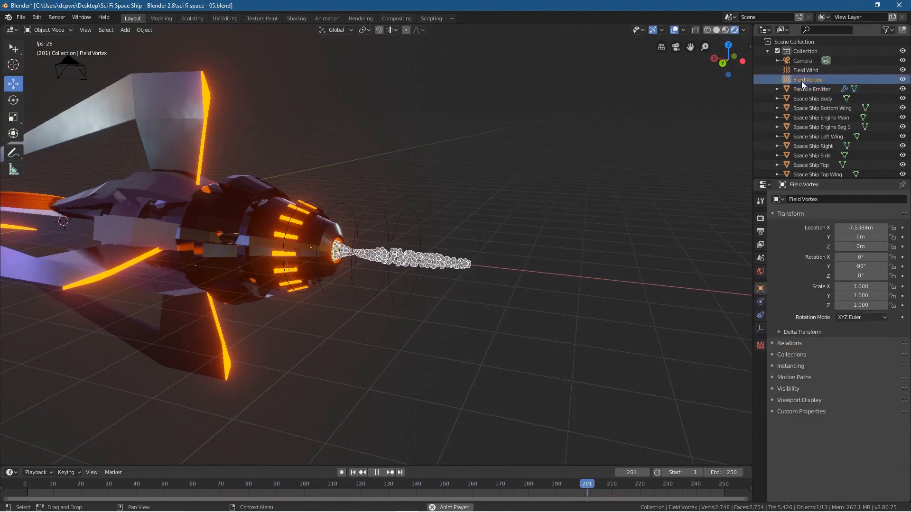
pyautogui.click(760, 303)
pyautogui.moveTo(866, 283); pyautogui.dragTo(849, 282)
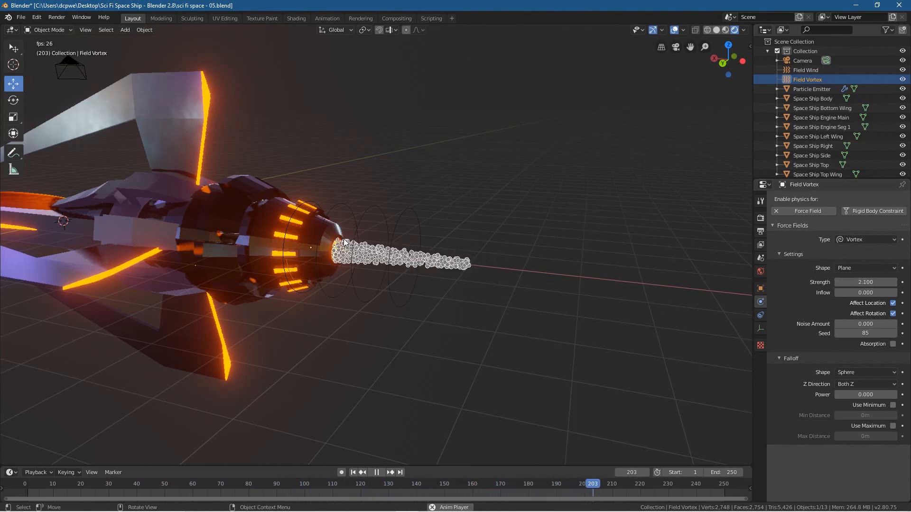
pyautogui.moveTo(481, 287); pyautogui.dragTo(279, 289, button='middle')
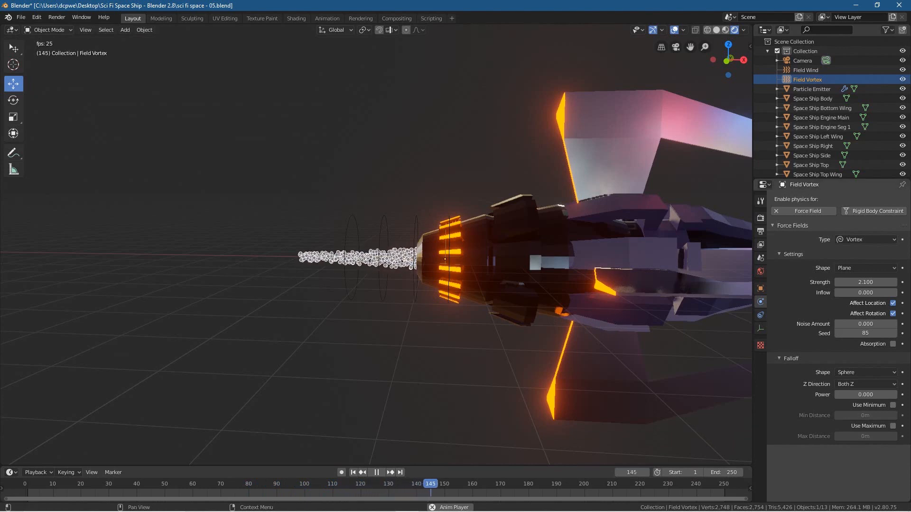
# Step: Set the vortex field's inflow to -0.6 and save the file
pyautogui.moveTo(853, 293); pyautogui.dragTo(888, 293)
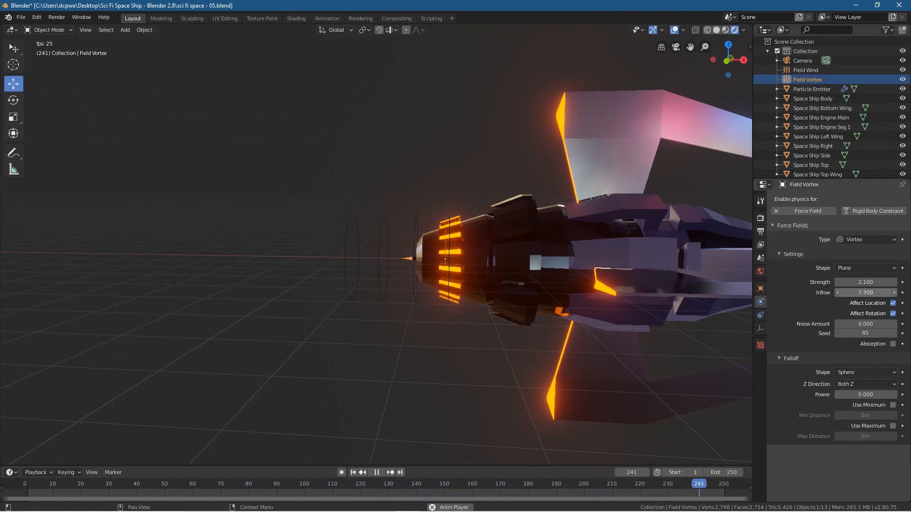
pyautogui.moveTo(866, 292); pyautogui.dragTo(856, 294)
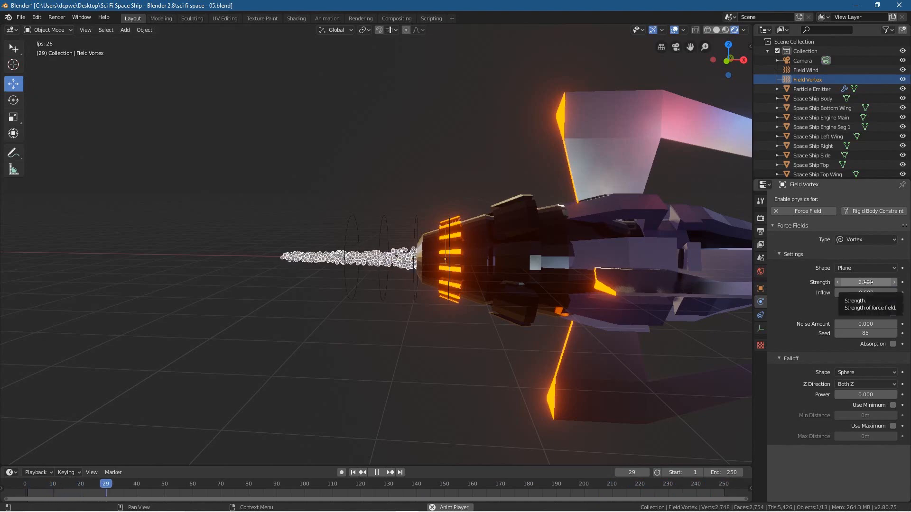
pyautogui.moveTo(336, 355); pyautogui.dragTo(390, 363, button='middle')
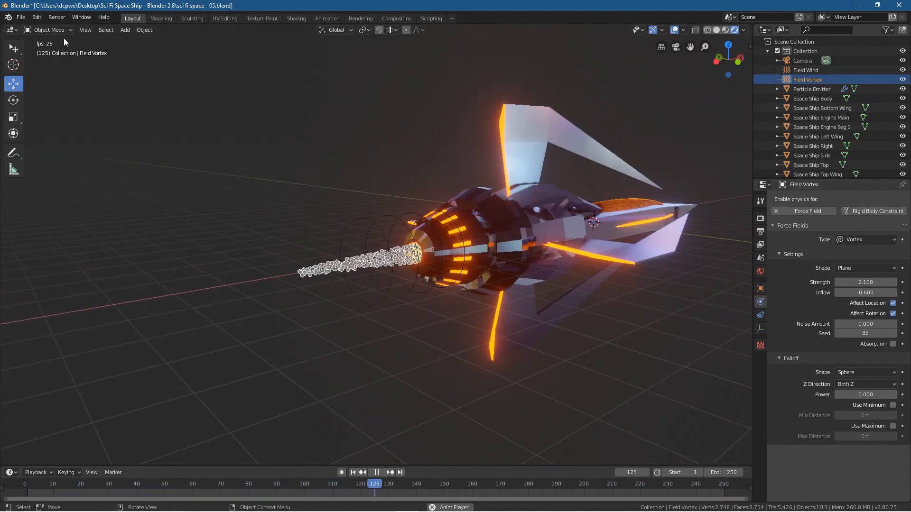
pyautogui.click(22, 18)
pyautogui.click(32, 81)
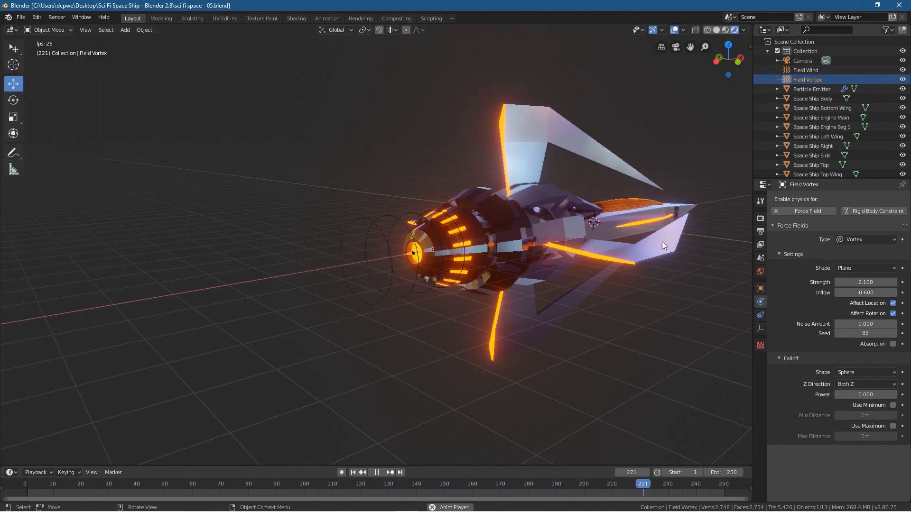
# Step: Try rendering the Particle Emitter's particles as Line, and set the render type back to Halo
pyautogui.click(801, 91)
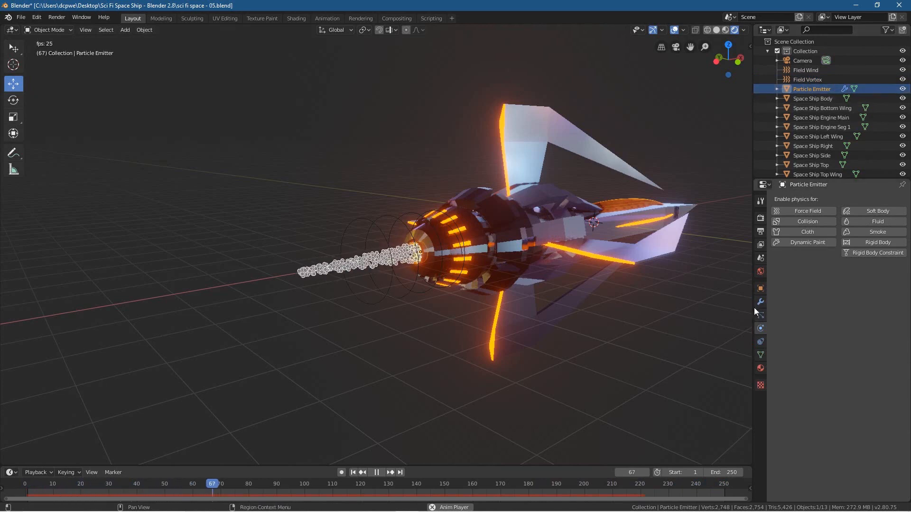
pyautogui.click(760, 316)
pyautogui.scroll(-8, 803, 322)
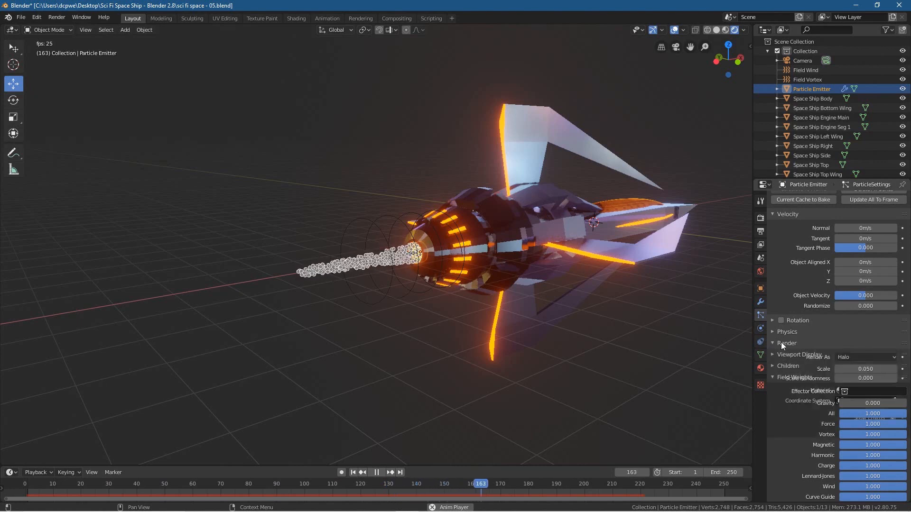
pyautogui.click(783, 343)
pyautogui.scroll(-1, 850, 379)
pyautogui.click(850, 338)
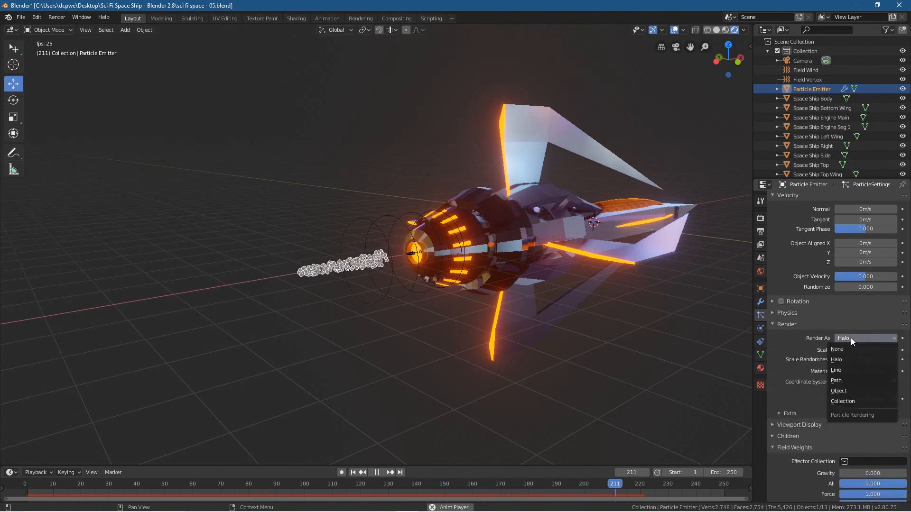
pyautogui.click(853, 370)
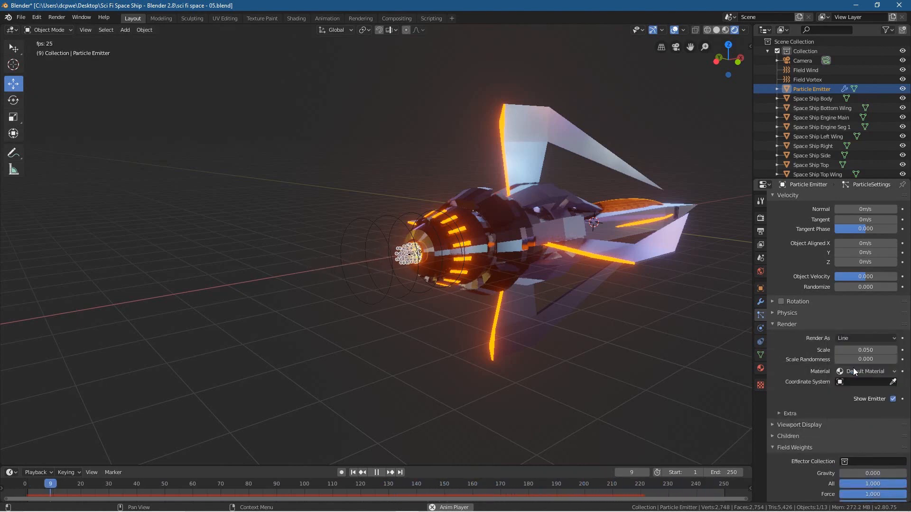
pyautogui.click(852, 338)
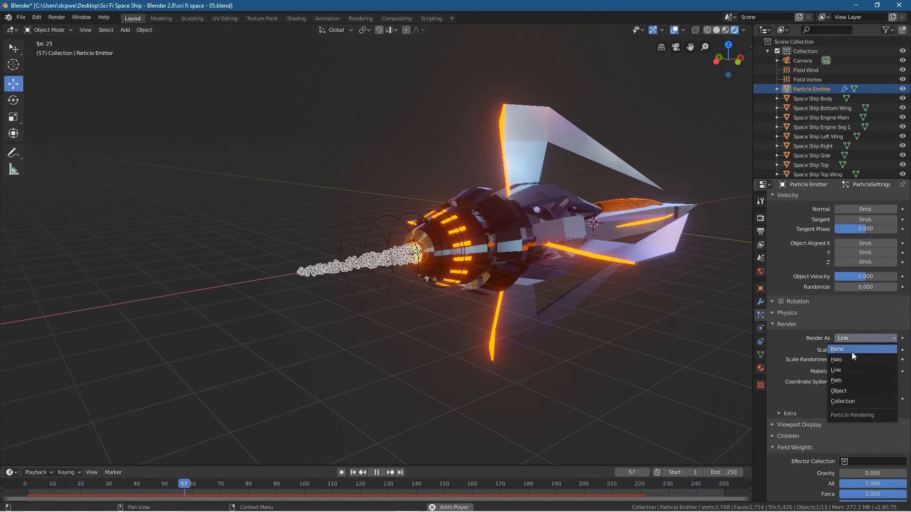
pyautogui.click(851, 360)
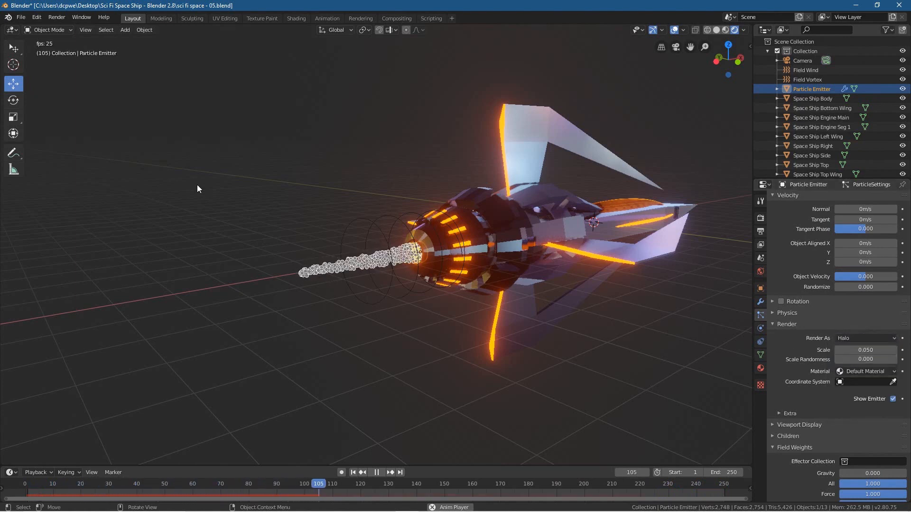
# Step: Save the file and stop the animation playback
pyautogui.click(28, 17)
pyautogui.click(29, 75)
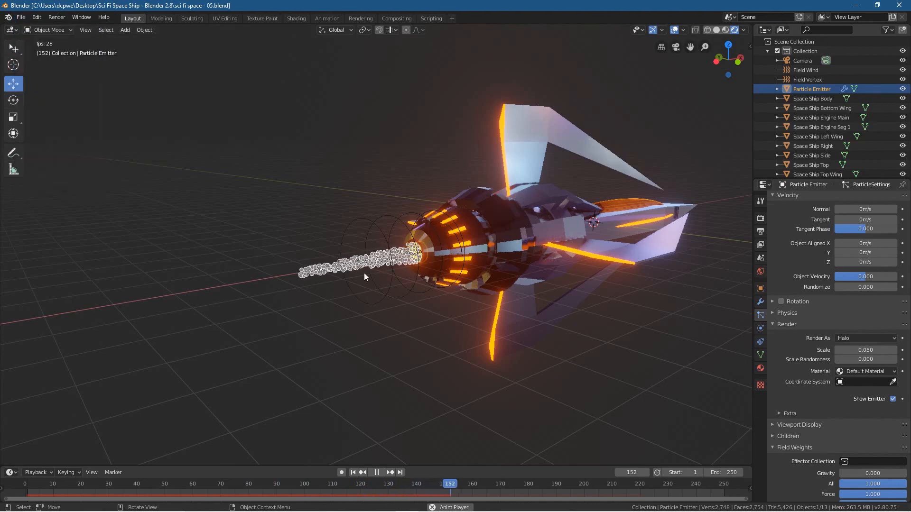
pyautogui.click(377, 473)
# Step: Add a UV sphere and move it behind the ship along X and about 4.06 m up in Z, above the exhaust
pyautogui.moveTo(313, 379); pyautogui.dragTo(404, 301, button='middle')
pyautogui.scroll(-2, 406, 300)
pyautogui.hotkey('shift', 'a')
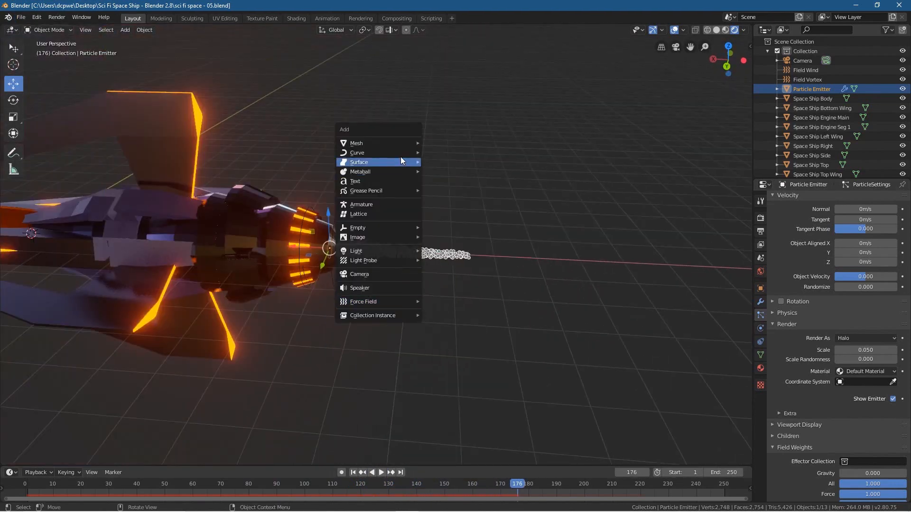
pyautogui.moveTo(389, 143)
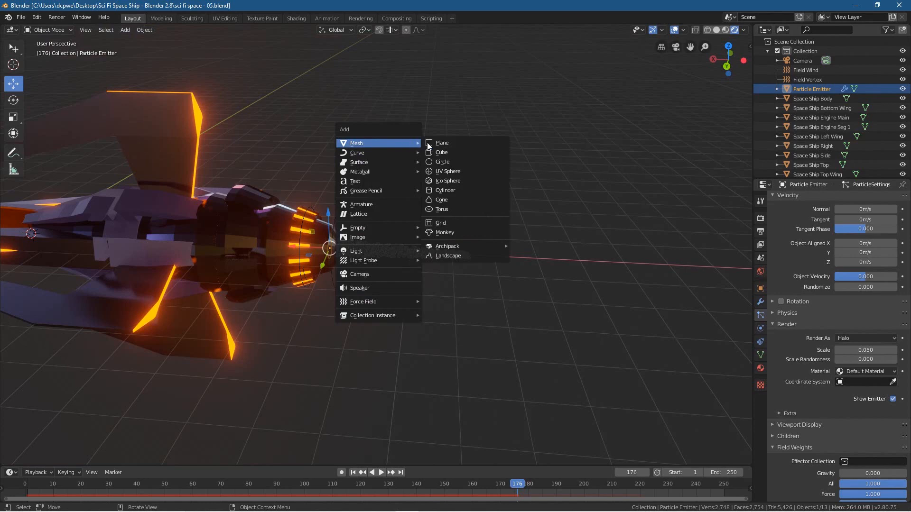
pyautogui.click(449, 172)
pyautogui.moveTo(24, 216); pyautogui.dragTo(36, 124)
pyautogui.keyDown('shift'); pyautogui.moveTo(115, 184); pyautogui.dragTo(172, 164, button='middle'); pyautogui.keyUp('shift')
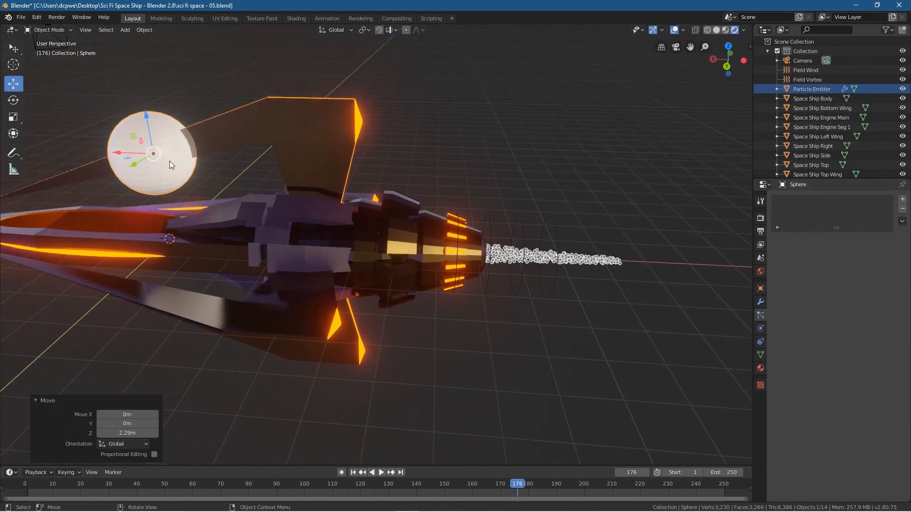
pyautogui.moveTo(122, 157); pyautogui.dragTo(540, 172)
pyautogui.moveTo(544, 131); pyautogui.dragTo(549, 50)
pyautogui.keyDown('shift'); pyautogui.moveTo(587, 139); pyautogui.dragTo(562, 143, button='middle'); pyautogui.keyUp('shift')
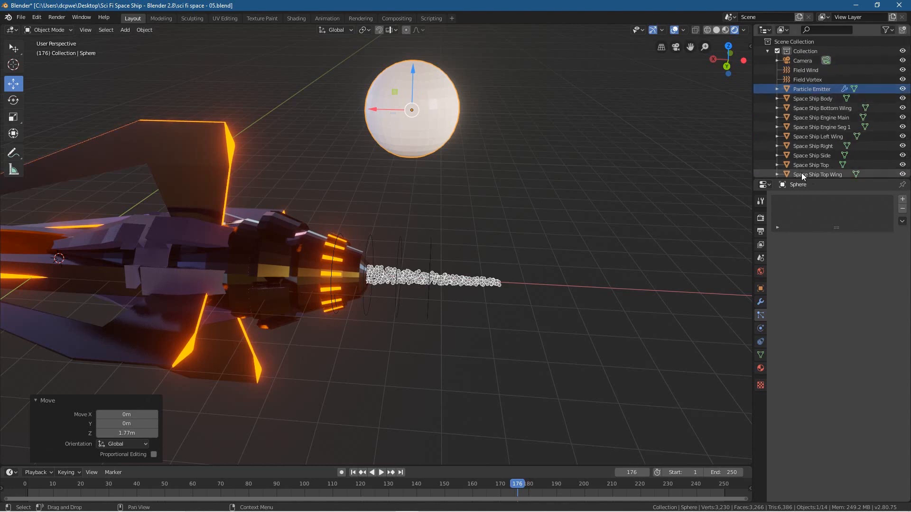
# Step: Rename the new sphere object as Particle 1
pyautogui.scroll(-2, 830, 118)
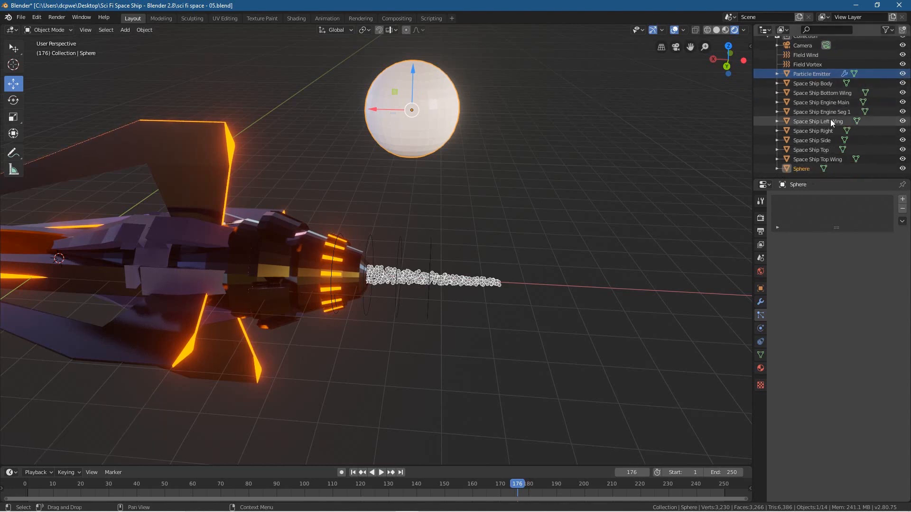
pyautogui.click(801, 170)
pyautogui.doubleClick(801, 171)
pyautogui.write('Particle 1')
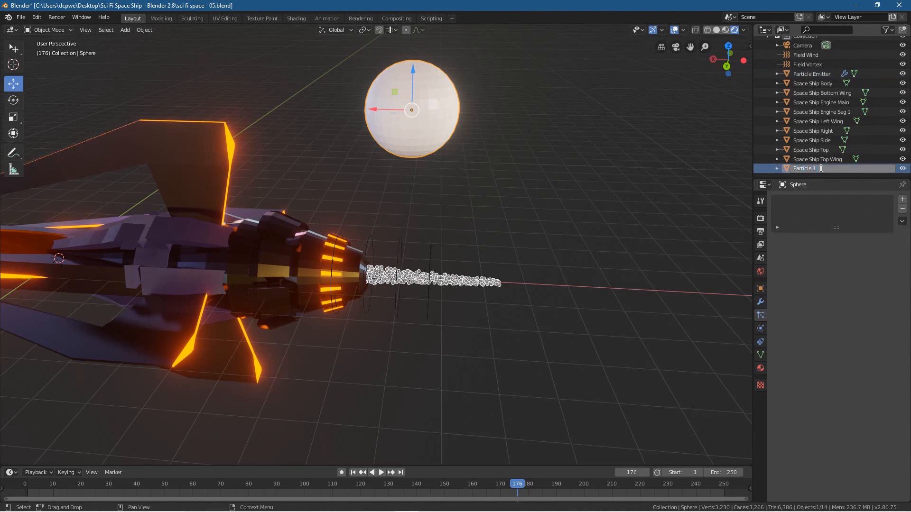
pyautogui.press('Return')
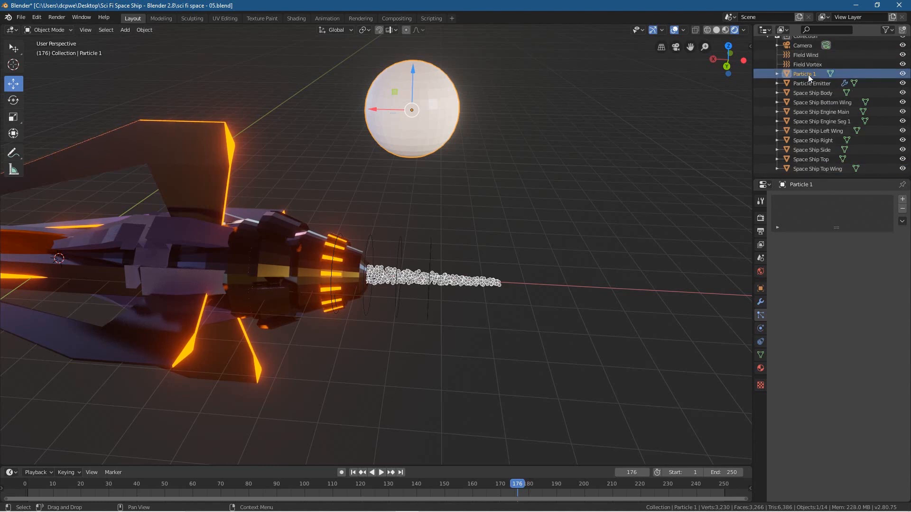
# Step: Duplicate Particle 1 twice and line the copies up beside it along X, moving the second copy about -2.29 m
pyautogui.hotkey('shift', 'd')
pyautogui.click(431, 118)
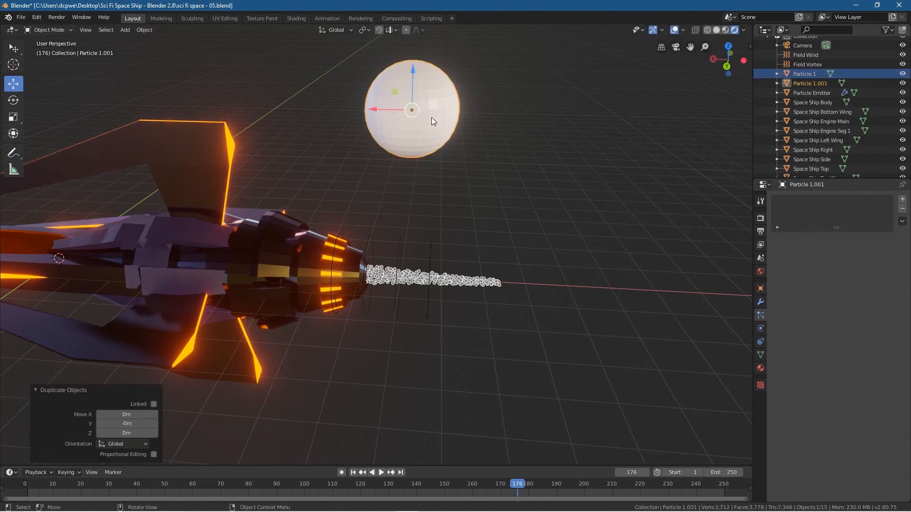
pyautogui.moveTo(386, 110); pyautogui.dragTo(610, 119)
pyautogui.hotkey('shift', 'd')
pyautogui.click(497, 114)
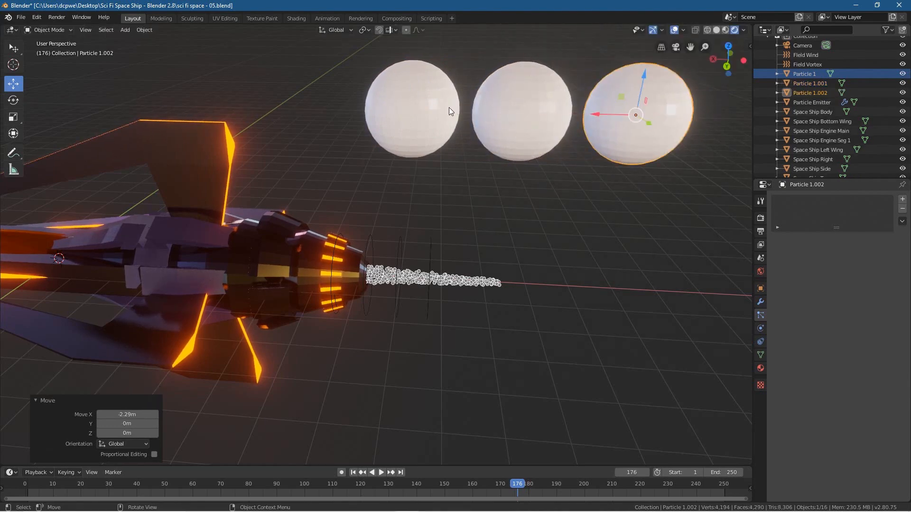
# Step: Rename the two copied spheres beside Particle 1 as Particle 2 and Particle 3
pyautogui.click(523, 102)
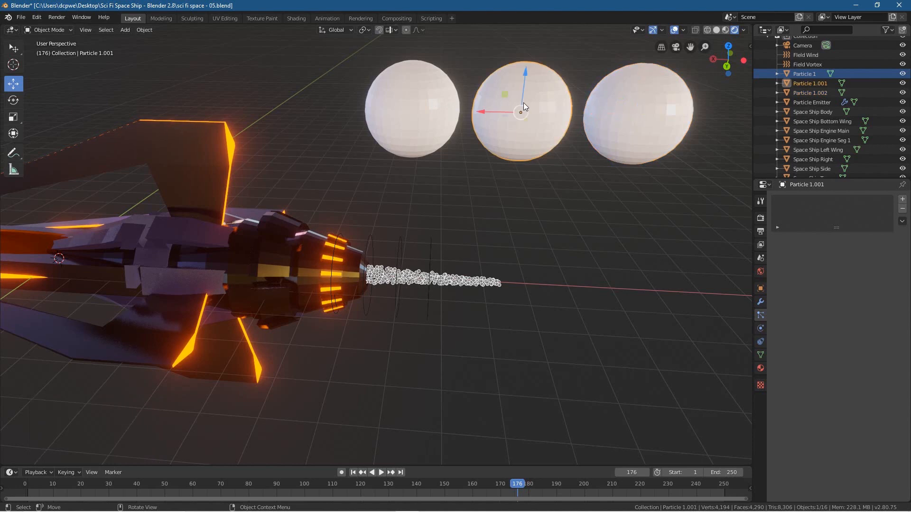
pyautogui.doubleClick(820, 85)
pyautogui.moveTo(813, 84); pyautogui.dragTo(829, 83)
pyautogui.write('2')
pyautogui.press('Return')
pyautogui.doubleClick(816, 85)
pyautogui.moveTo(813, 84); pyautogui.dragTo(829, 83)
pyautogui.write('3')
pyautogui.press('Return')
# Step: Give the Particle 1 sphere a new material and name it Particle 1
pyautogui.click(816, 76)
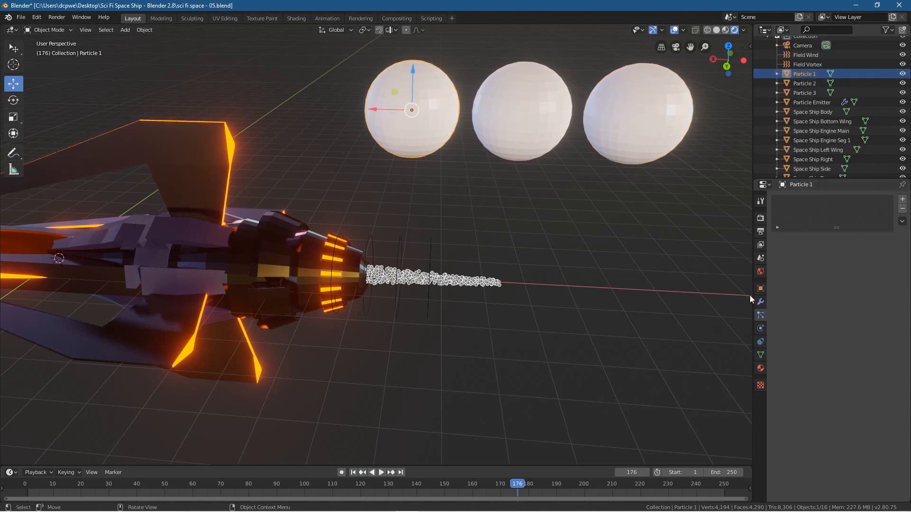
pyautogui.click(761, 369)
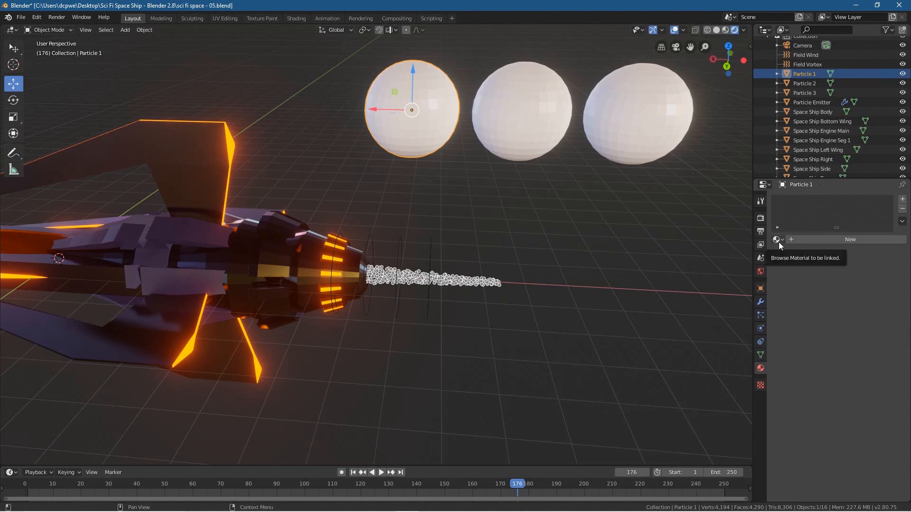
pyautogui.click(810, 241)
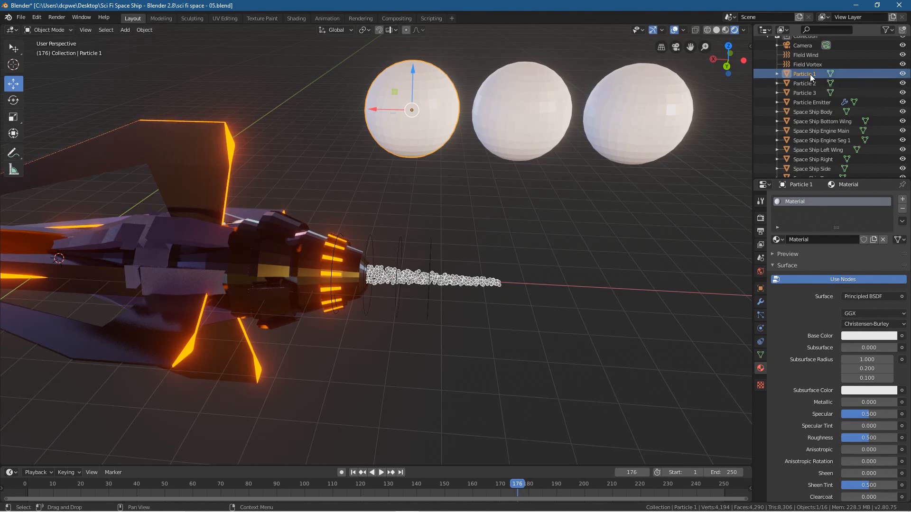
pyautogui.click(825, 241)
pyautogui.write('Particle 1')
pyautogui.press('Return')
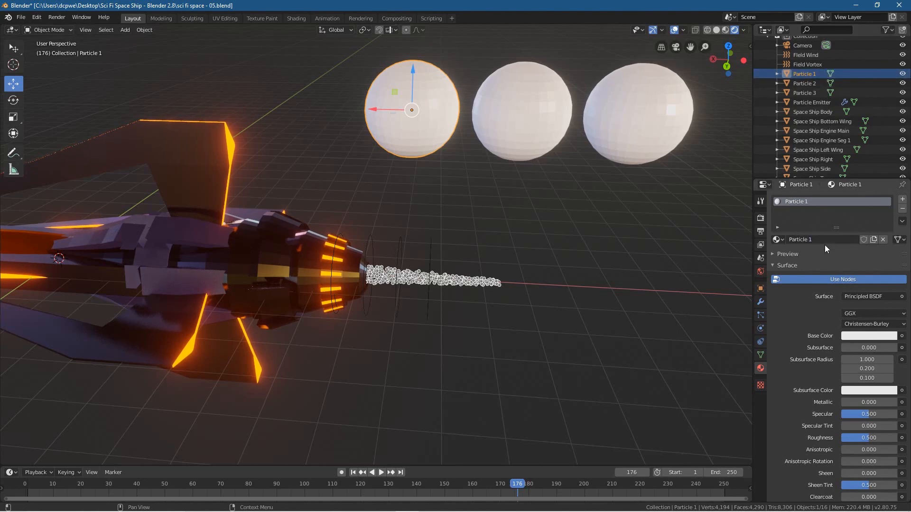
# Step: Switch the Particle 1 material to an Emission surface with strength 10 and a fully saturated red, hue 0.007
pyautogui.click(854, 297)
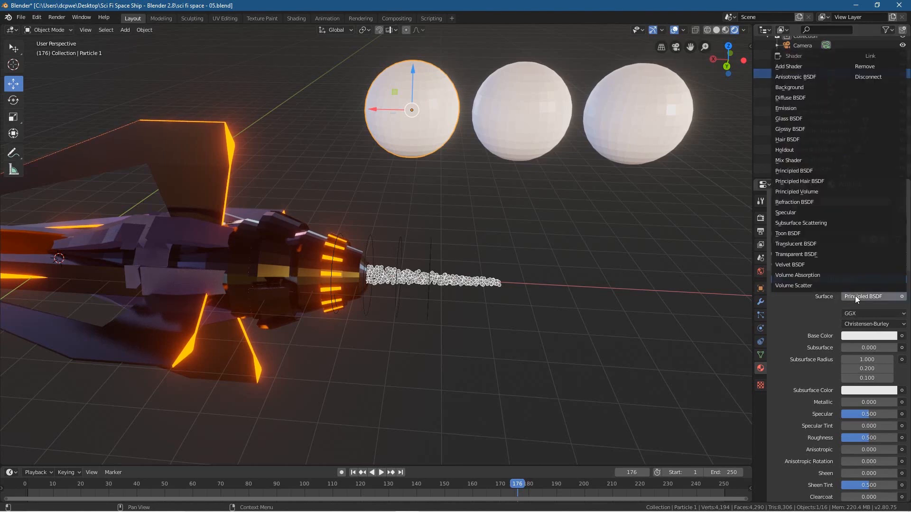
pyautogui.click(795, 109)
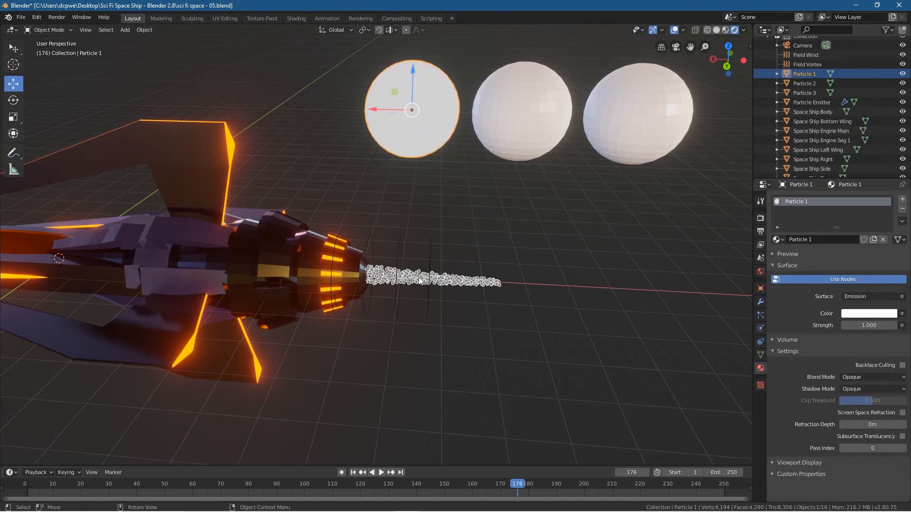
pyautogui.click(865, 327)
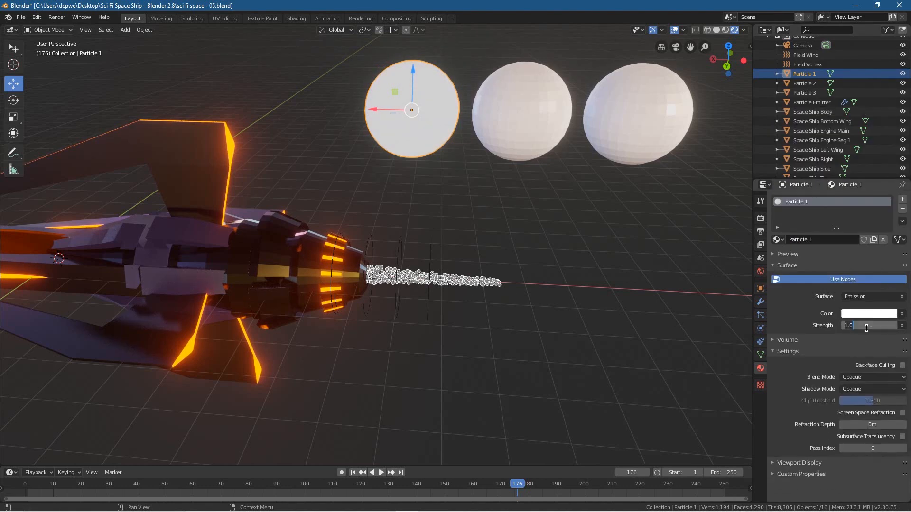
pyautogui.write('10')
pyautogui.press('Return')
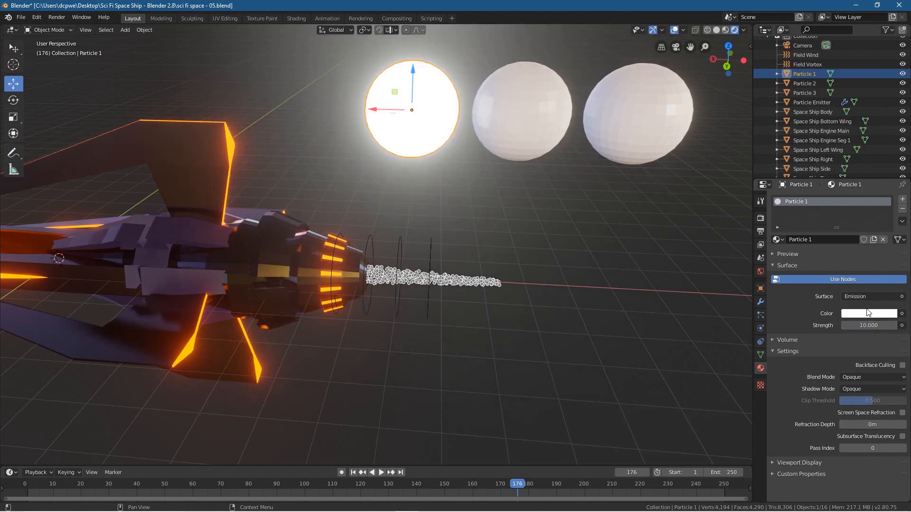
pyautogui.click(867, 312)
pyautogui.moveTo(853, 232); pyautogui.dragTo(847, 247)
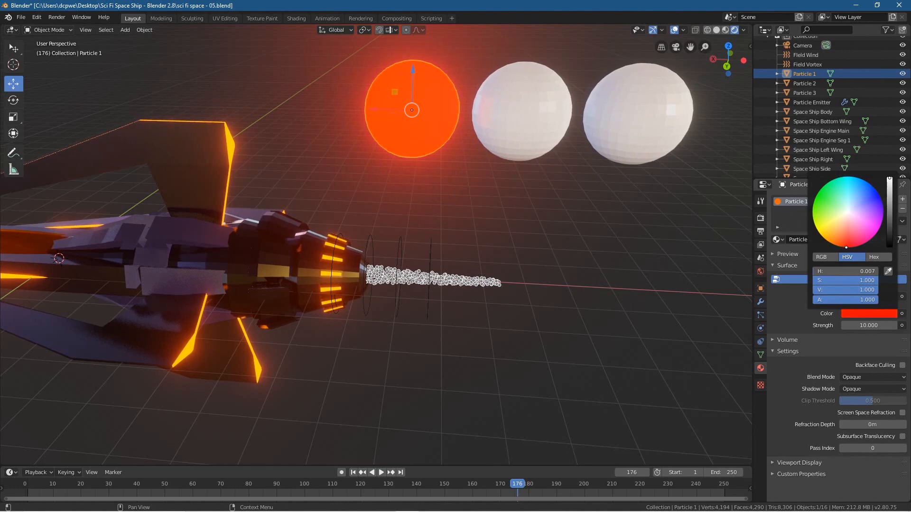
# Step: Give the Particle 2 sphere a new material and name it Particle 2
pyautogui.click(542, 95)
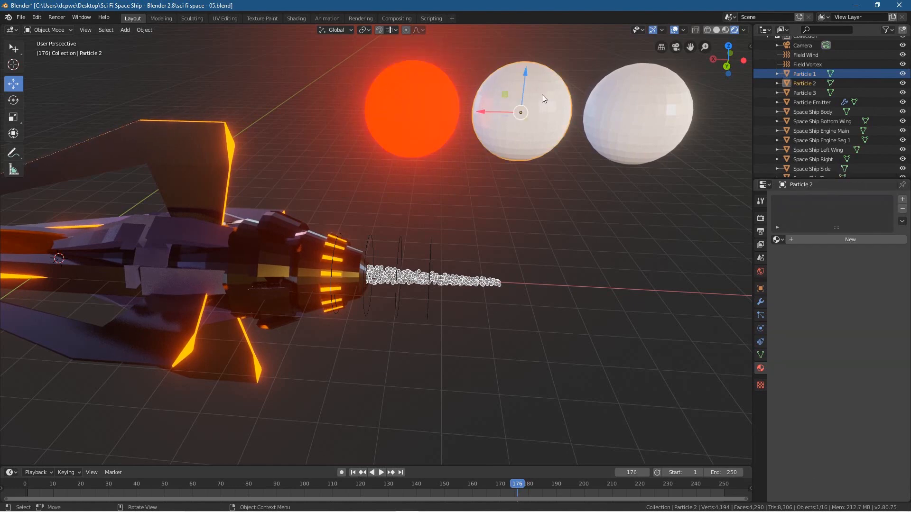
pyautogui.click(845, 242)
pyautogui.click(824, 241)
pyautogui.write('Particle 1')
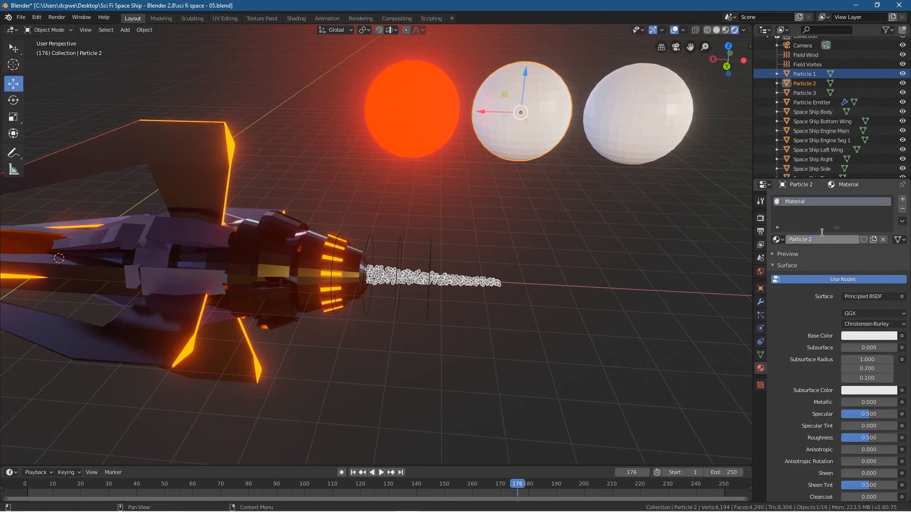
pyautogui.press('Return')
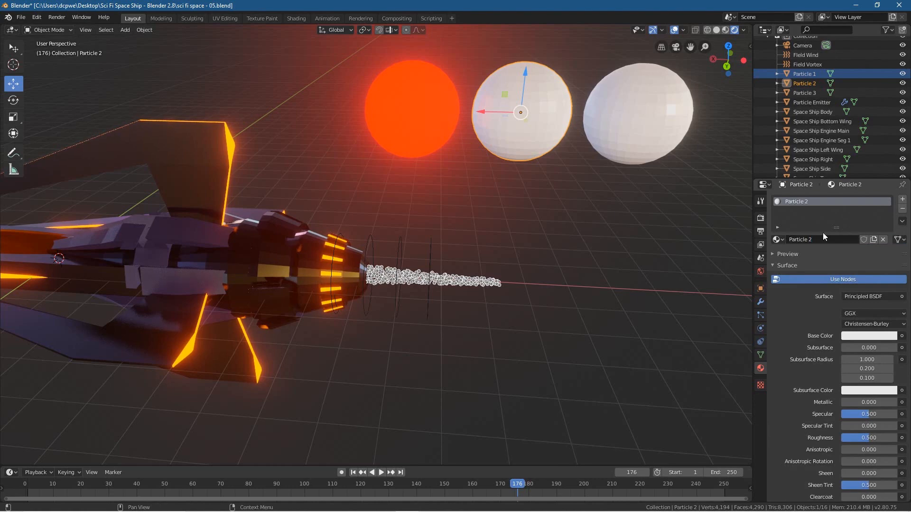
# Step: Switch the Particle 2 material to an Emission surface with strength 10 and a slightly more orange red than Particle 1
pyautogui.click(864, 297)
pyautogui.click(805, 107)
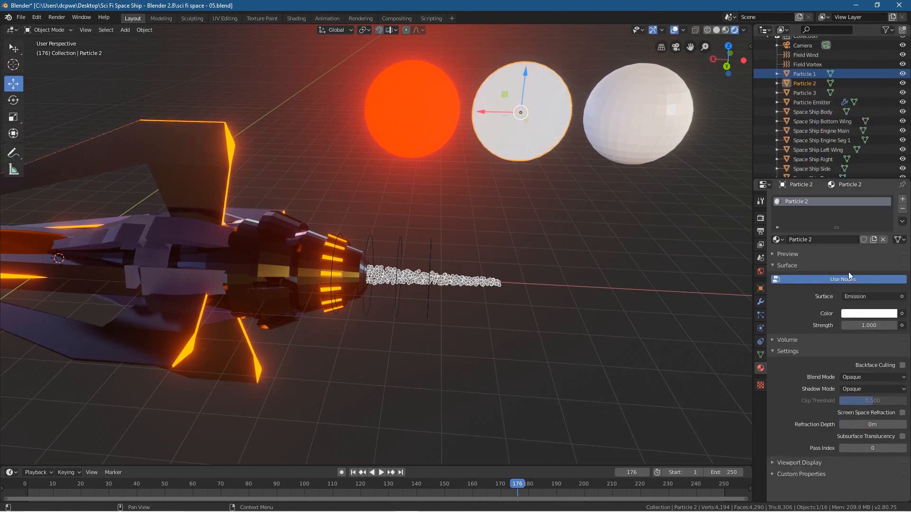
pyautogui.click(862, 325)
pyautogui.write('10')
pyautogui.press('Return')
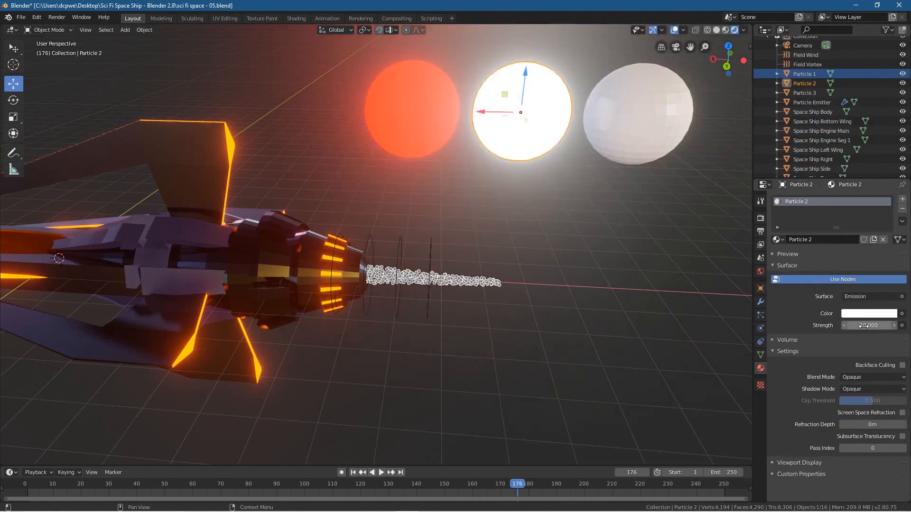
pyautogui.click(877, 314)
pyautogui.moveTo(848, 218); pyautogui.dragTo(844, 247)
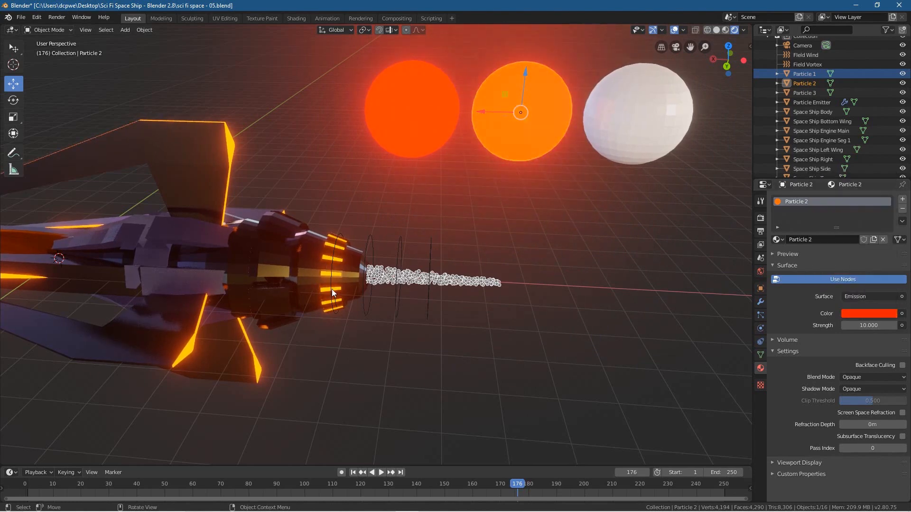
# Step: Give the Particle 3 sphere a new material and name it Particle 3
pyautogui.click(805, 94)
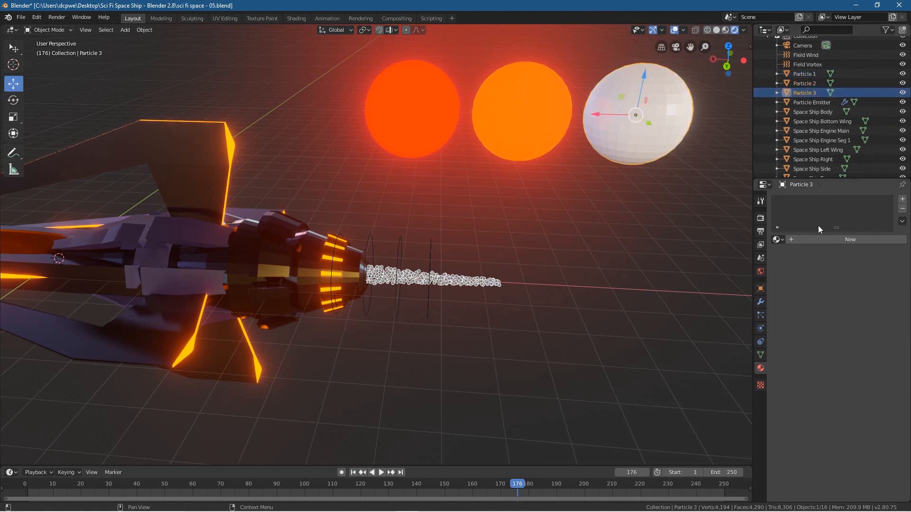
pyautogui.click(835, 240)
pyautogui.doubleClick(817, 239)
pyautogui.write('Particle 1')
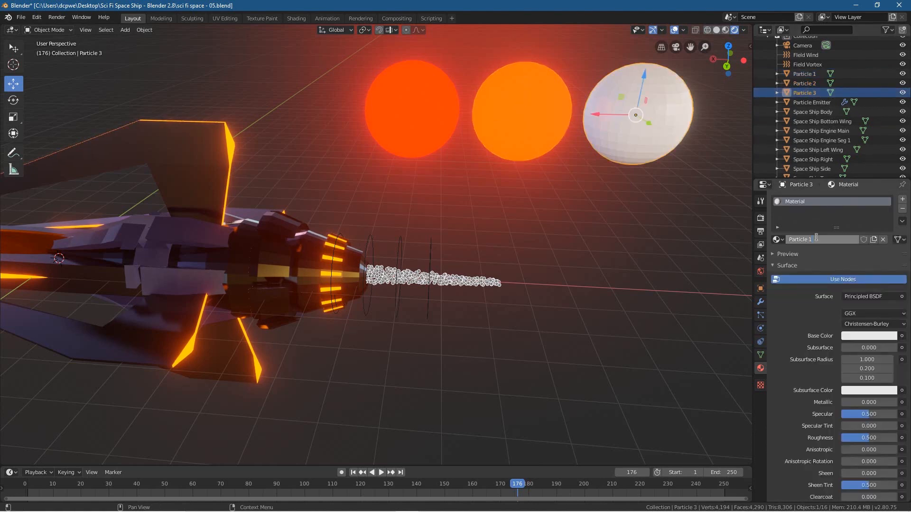
pyautogui.press('Return')
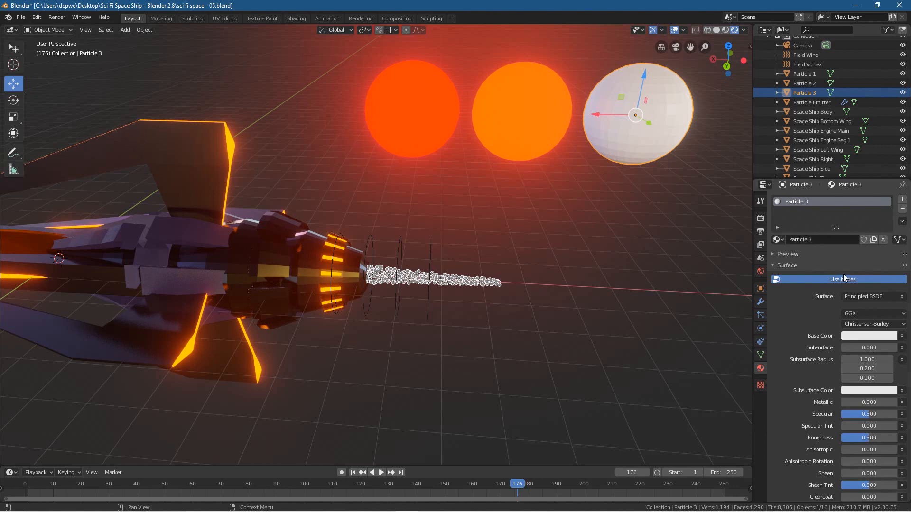
# Step: Switch the Particle 3 material to an Emission surface with strength 10 and a fully saturated orange, hue 0.048, and deselect the sphere
pyautogui.click(862, 296)
pyautogui.click(788, 109)
pyautogui.click(867, 326)
pyautogui.write('10')
pyautogui.press('Return')
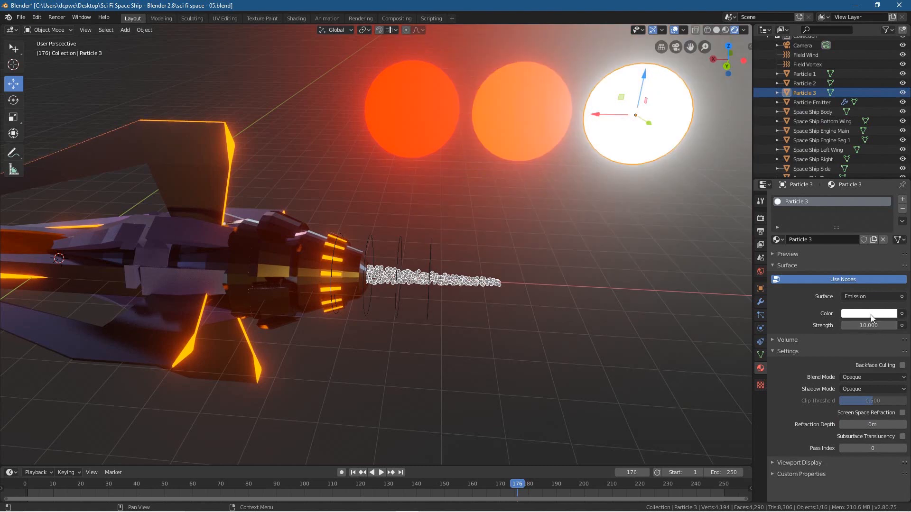
pyautogui.click(872, 314)
pyautogui.click(828, 241)
pyautogui.moveTo(828, 241); pyautogui.dragTo(837, 246)
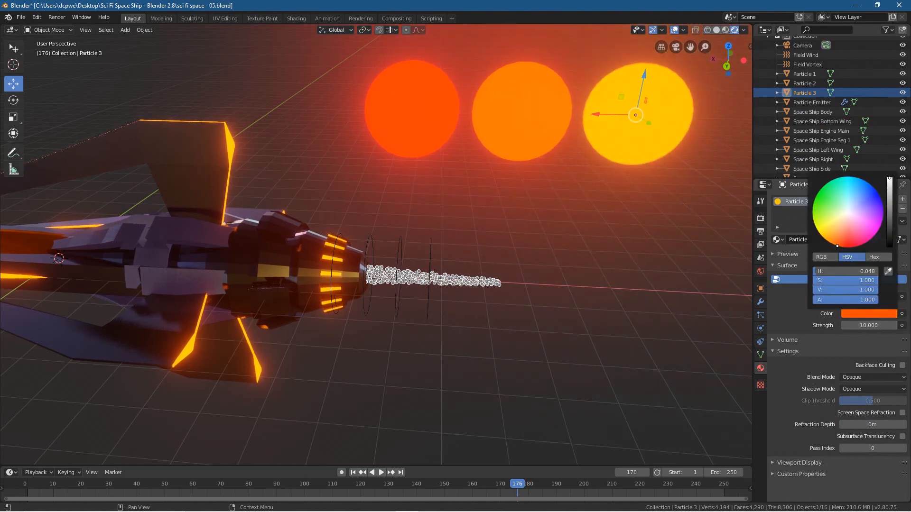
pyautogui.click(642, 308)
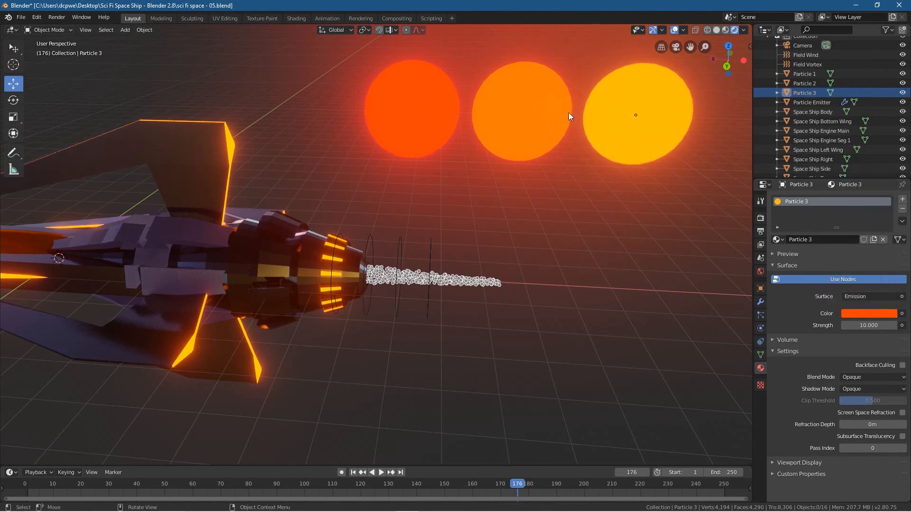
# Step: Select all three particle spheres and move them high above the ship along Z, about 5.68 m and another 6.61 m
pyautogui.scroll(-5, 419, 121)
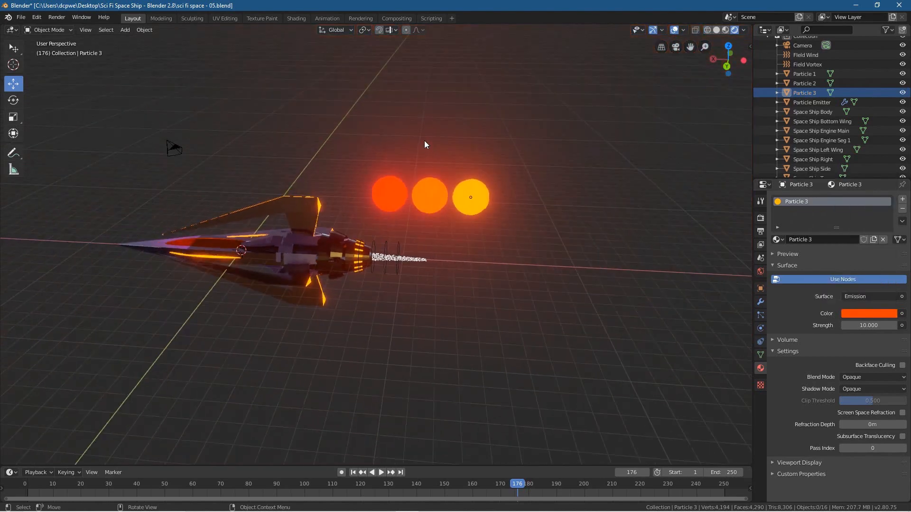
pyautogui.click(390, 194)
pyautogui.keyDown('shift'); pyautogui.click(430, 196); pyautogui.keyUp('shift')
pyautogui.keyDown('shift'); pyautogui.click(475, 196); pyautogui.keyUp('shift')
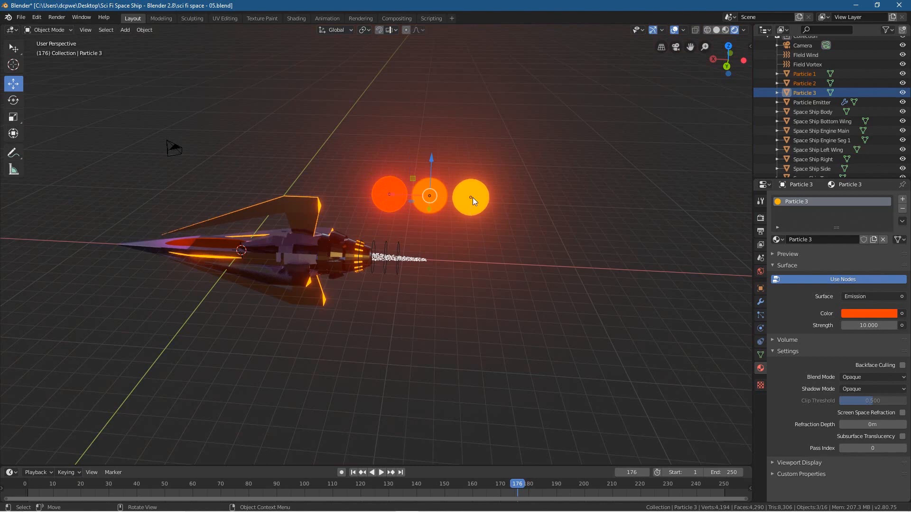
pyautogui.keyDown('shift'); pyautogui.click(472, 197); pyautogui.keyUp('shift')
pyautogui.click(392, 196)
pyautogui.keyDown('shift'); pyautogui.click(426, 198); pyautogui.keyUp('shift')
pyautogui.keyDown('shift'); pyautogui.click(471, 202); pyautogui.keyUp('shift')
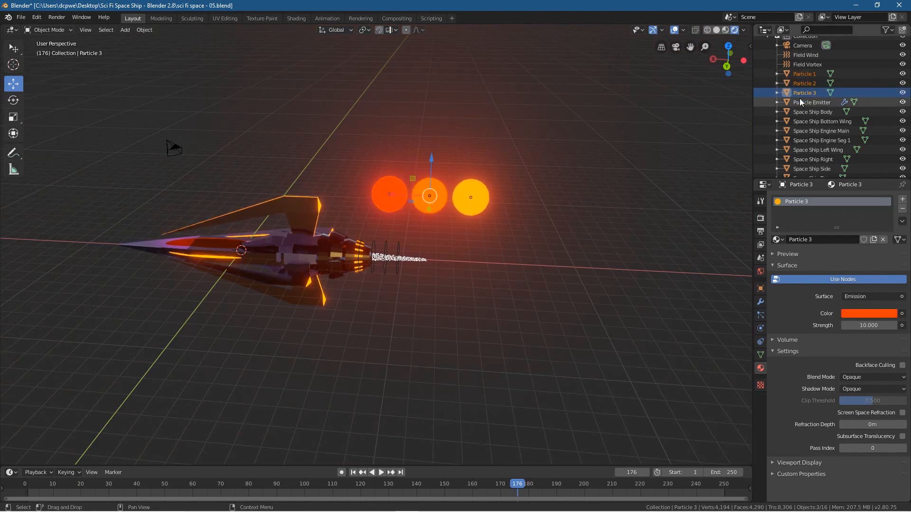
pyautogui.moveTo(434, 157); pyautogui.dragTo(444, 53)
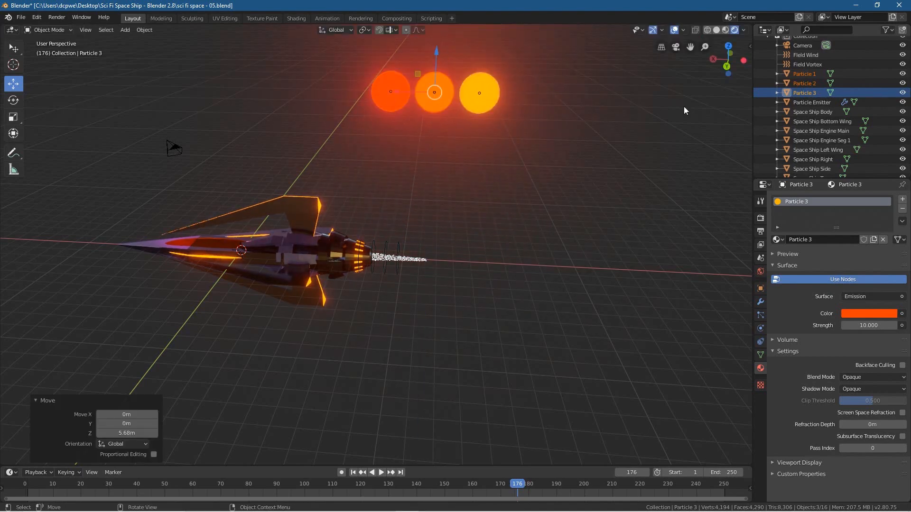
pyautogui.scroll(-3, 453, 132)
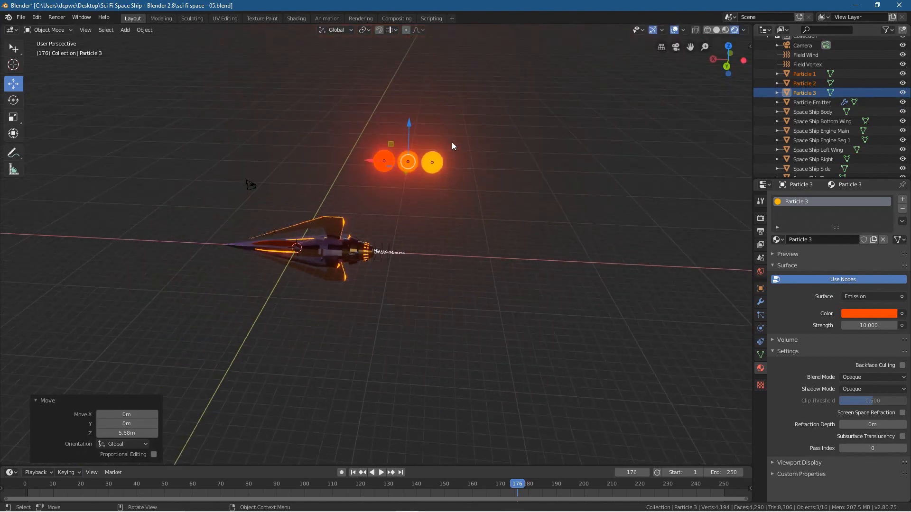
pyautogui.moveTo(411, 128); pyautogui.dragTo(411, 60)
pyautogui.scroll(4, 429, 223)
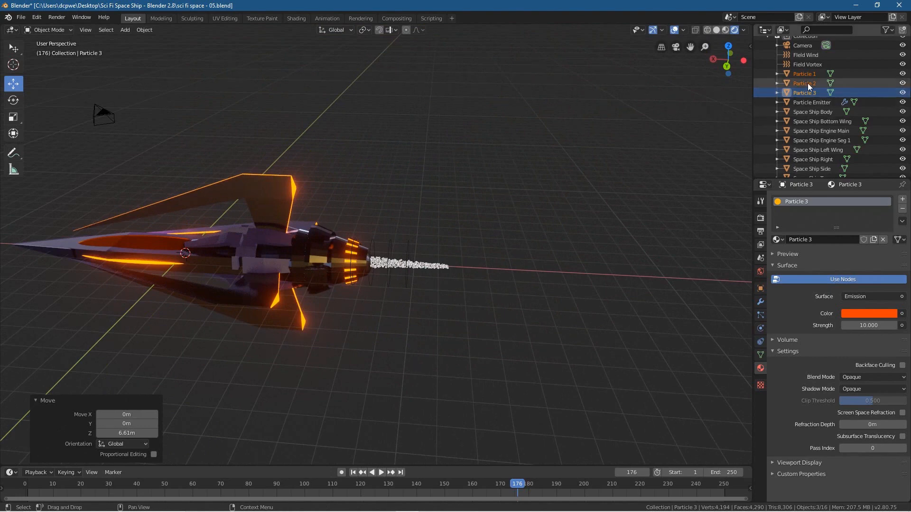
# Step: Create a new collection directly under the Scene Collection
pyautogui.scroll(2, 808, 84)
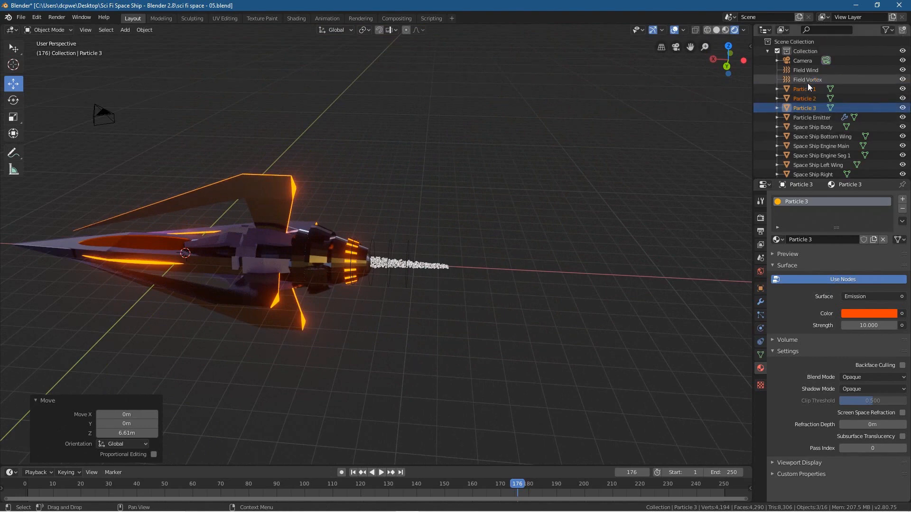
pyautogui.click(784, 43)
pyautogui.rightClick(796, 44)
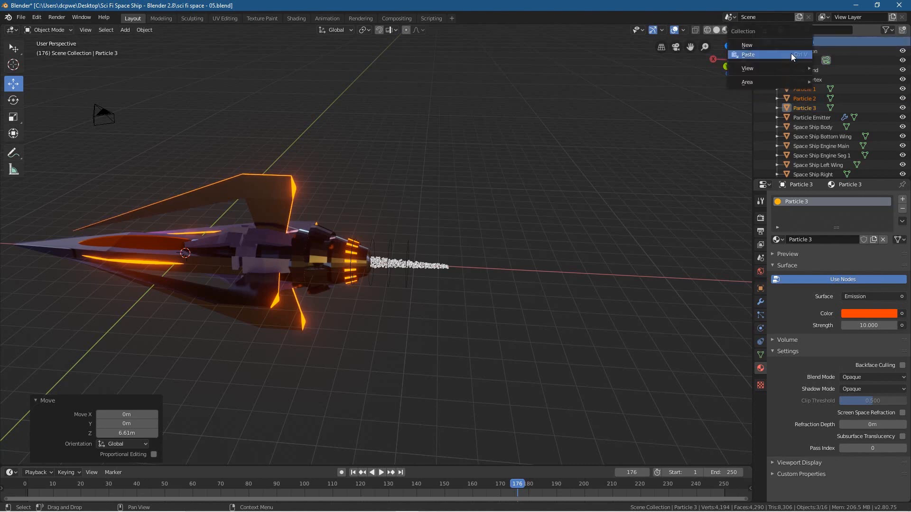
pyautogui.click(789, 49)
# Step: Rename the new collection as Particles
pyautogui.scroll(-2, 816, 119)
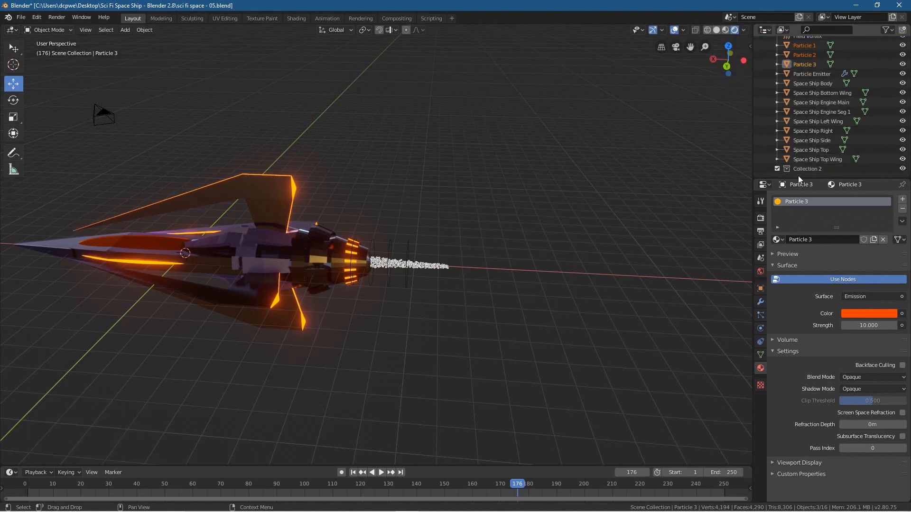
pyautogui.click(799, 170)
pyautogui.doubleClick(815, 170)
pyautogui.write('P')
pyautogui.press('Return')
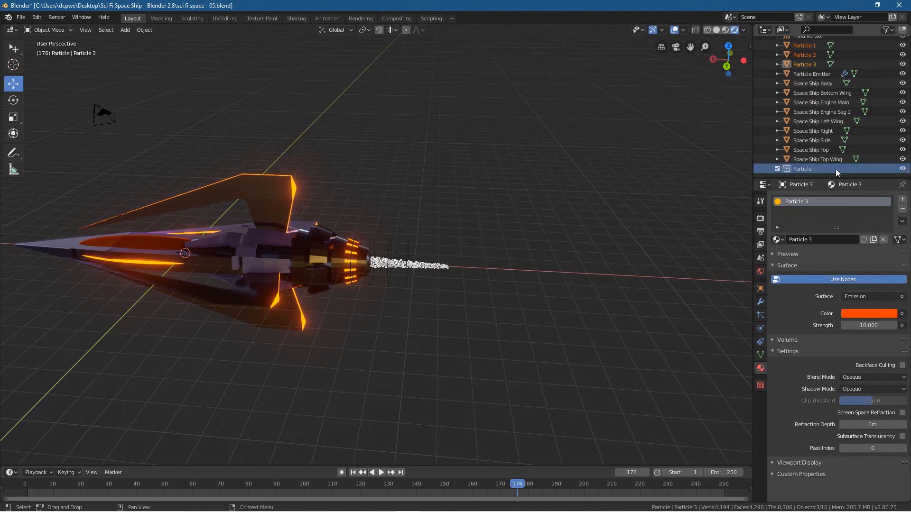
pyautogui.doubleClick(817, 167)
pyautogui.press('End')
pyautogui.write('s')
pyautogui.press('Return')
# Step: Move the Particle 1, Particle 2 and Particle 3 spheres into the Particles collection
pyautogui.scroll(2, 810, 88)
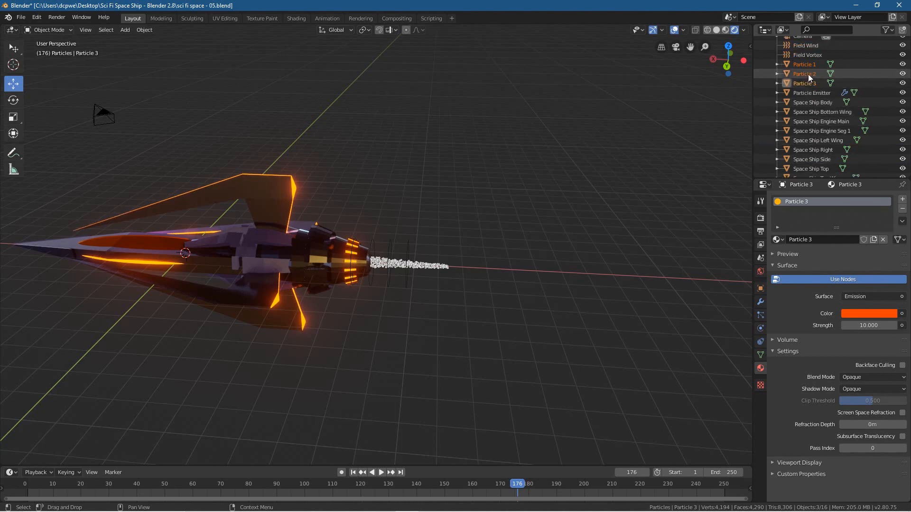
pyautogui.click(805, 65)
pyautogui.keyDown('ctrl'); pyautogui.click(807, 73); pyautogui.keyUp('ctrl')
pyautogui.keyDown('ctrl'); pyautogui.click(809, 81); pyautogui.keyUp('ctrl')
pyautogui.scroll(-2, 811, 75)
pyautogui.moveTo(803, 67); pyautogui.dragTo(824, 173)
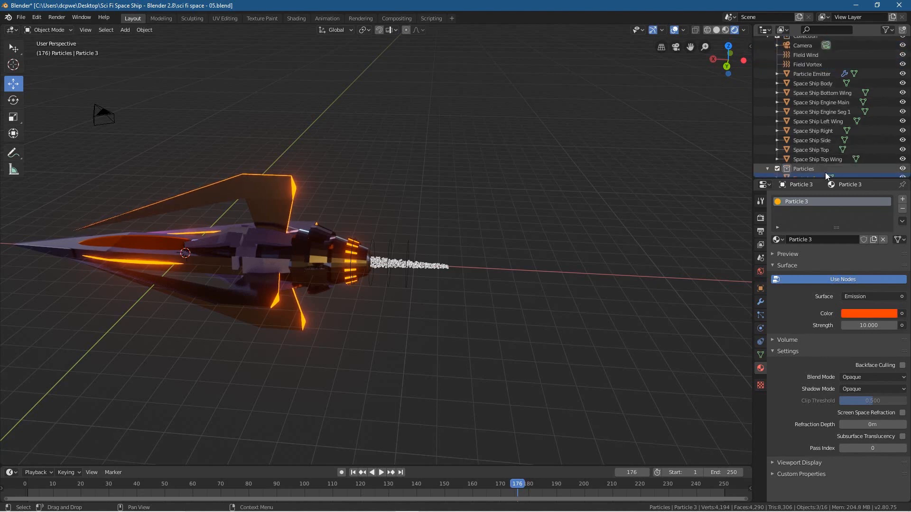
pyautogui.scroll(-3, 824, 171)
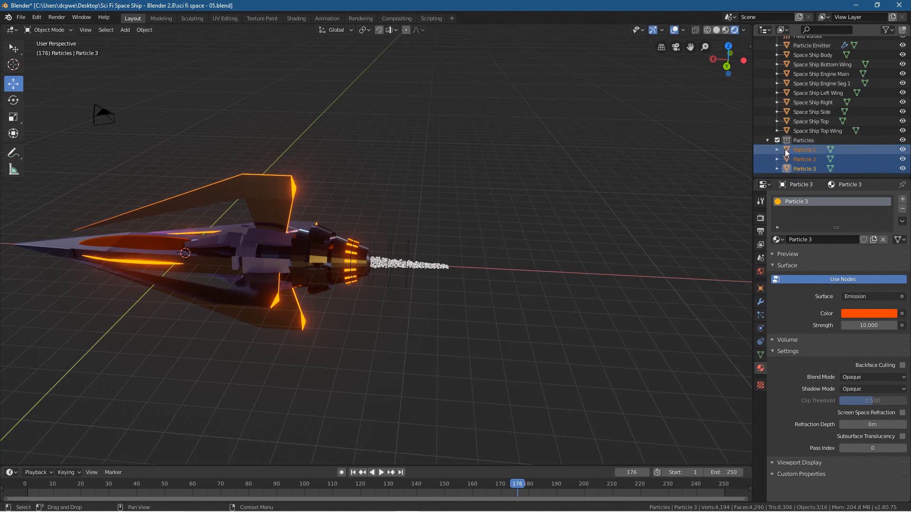
# Step: Set the Particle Emitter's particle system to render as Collection
pyautogui.click(769, 138)
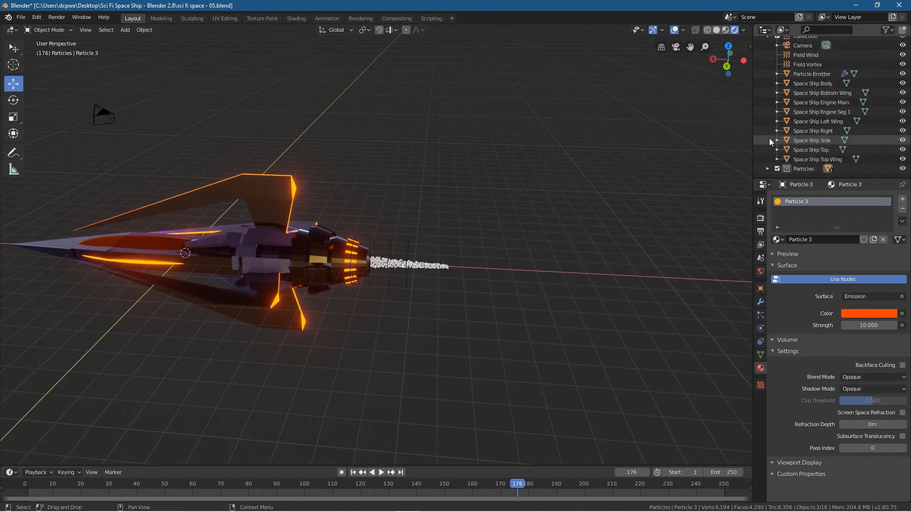
pyautogui.click(768, 169)
pyautogui.scroll(-3, 787, 169)
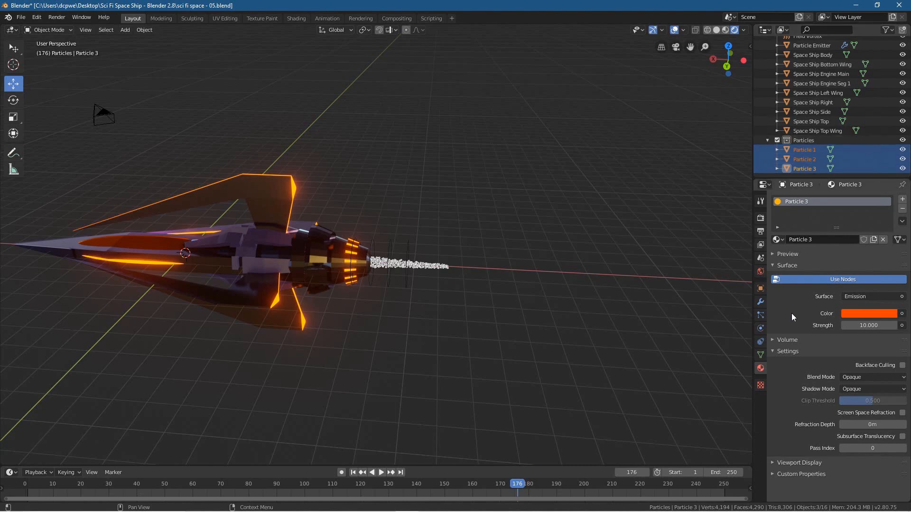
pyautogui.scroll(5, 804, 129)
pyautogui.click(812, 91)
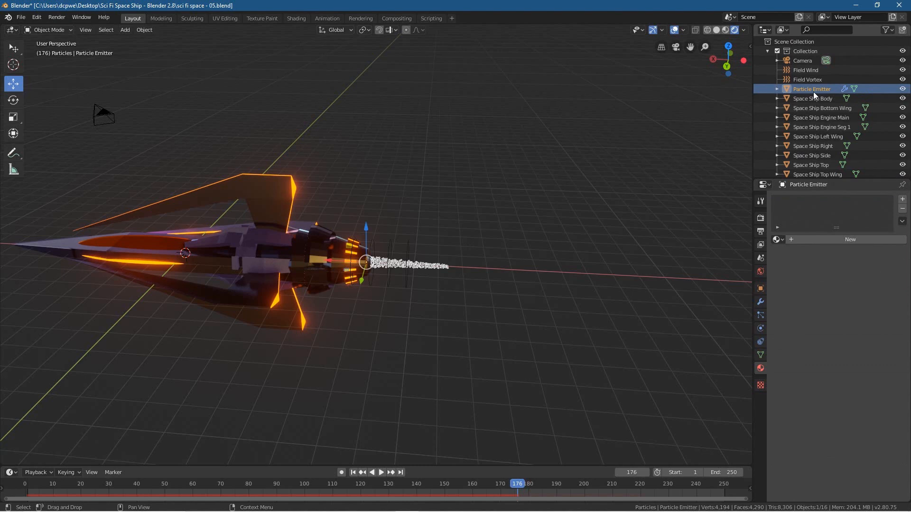
pyautogui.click(761, 315)
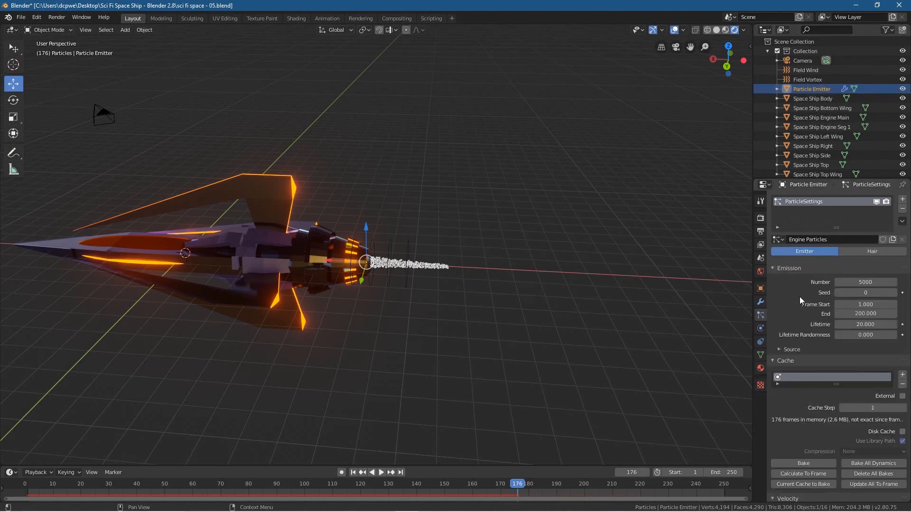
pyautogui.scroll(-15, 800, 299)
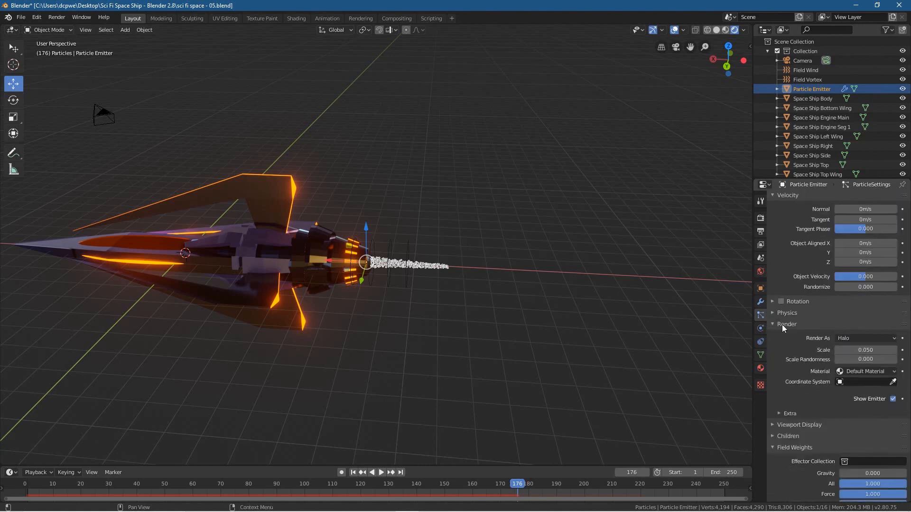
pyautogui.click(859, 338)
pyautogui.click(864, 398)
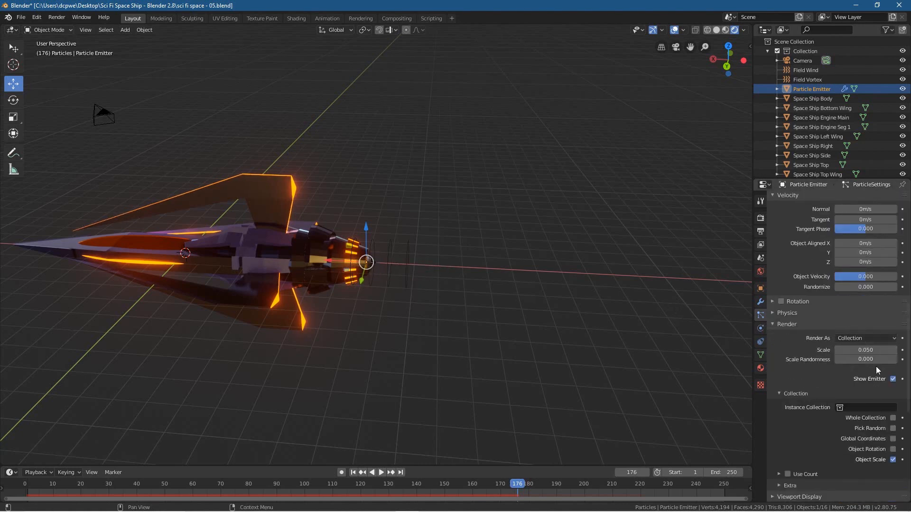
# Step: Assign the Particles collection as the instance collection for the emitter's particles
pyautogui.scroll(-3, 791, 163)
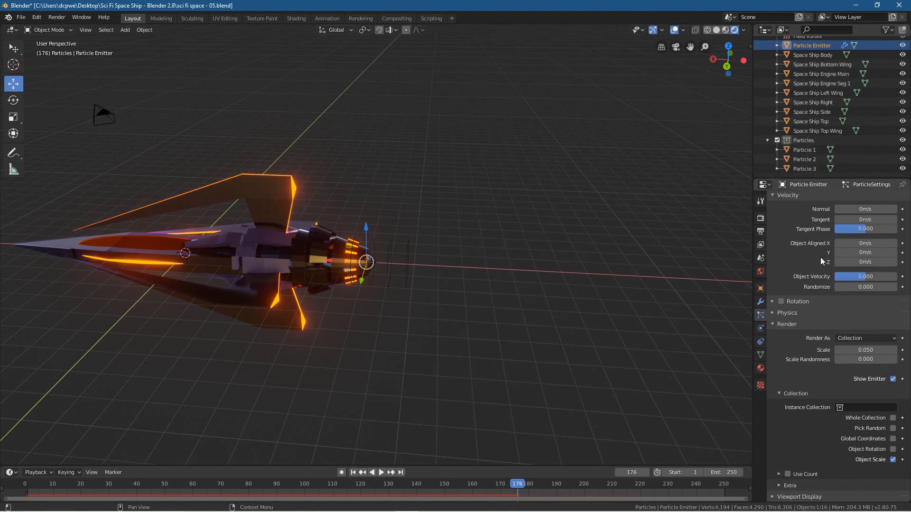
pyautogui.scroll(-3, 826, 397)
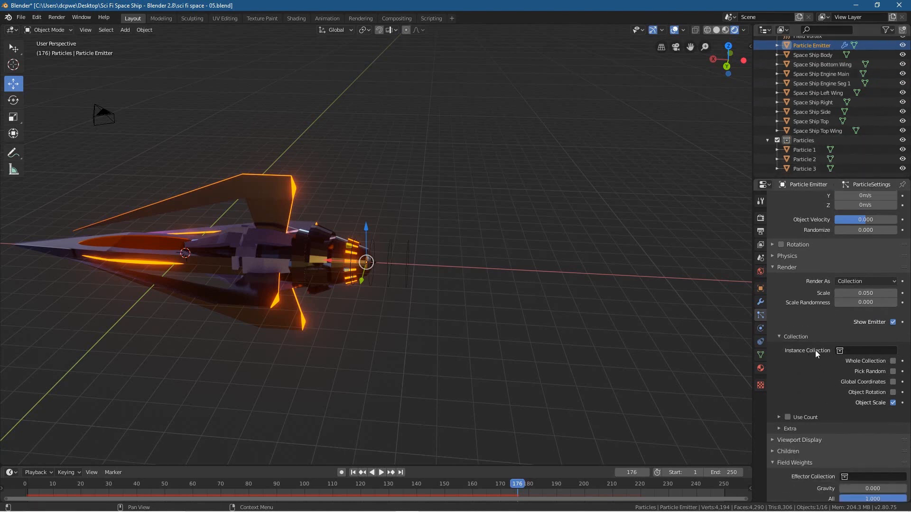
pyautogui.click(854, 351)
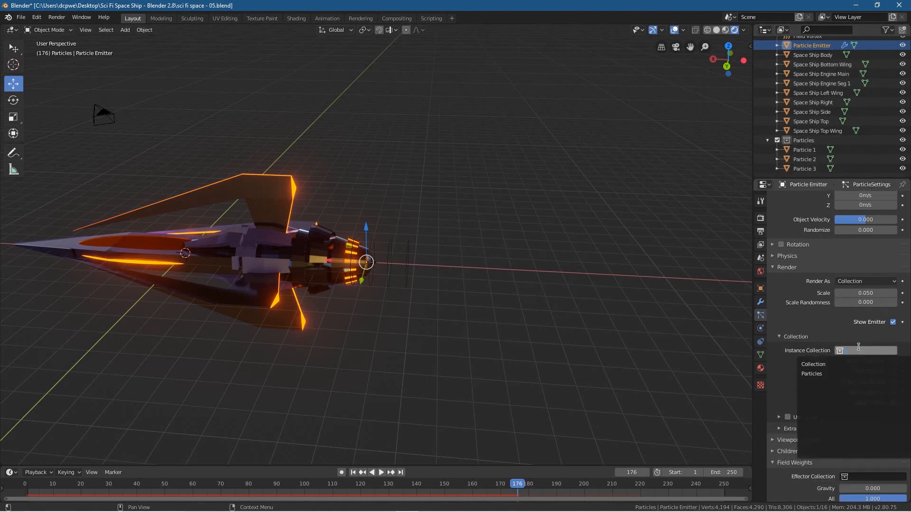
pyautogui.click(825, 375)
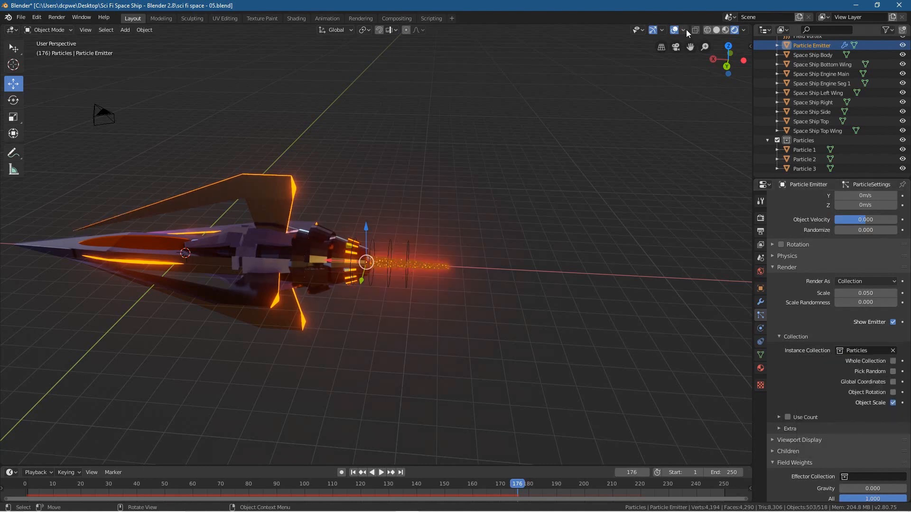
# Step: Hide the viewport overlays and darken the plain grey Background node's colour in the world shader to near black
pyautogui.click(675, 30)
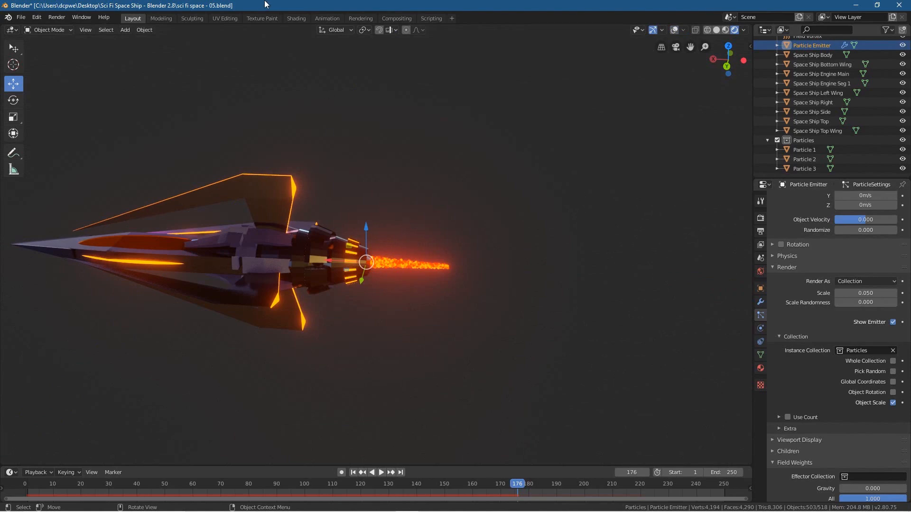
pyautogui.click(291, 20)
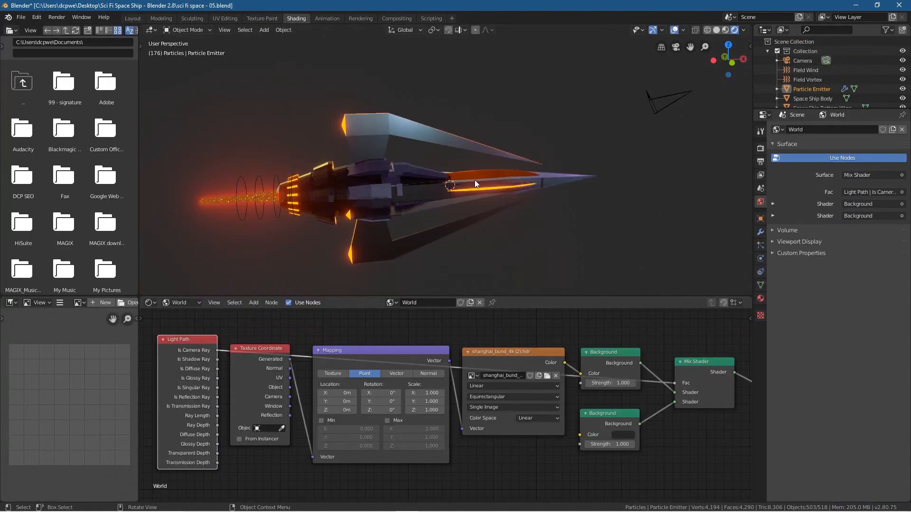
pyautogui.click(619, 435)
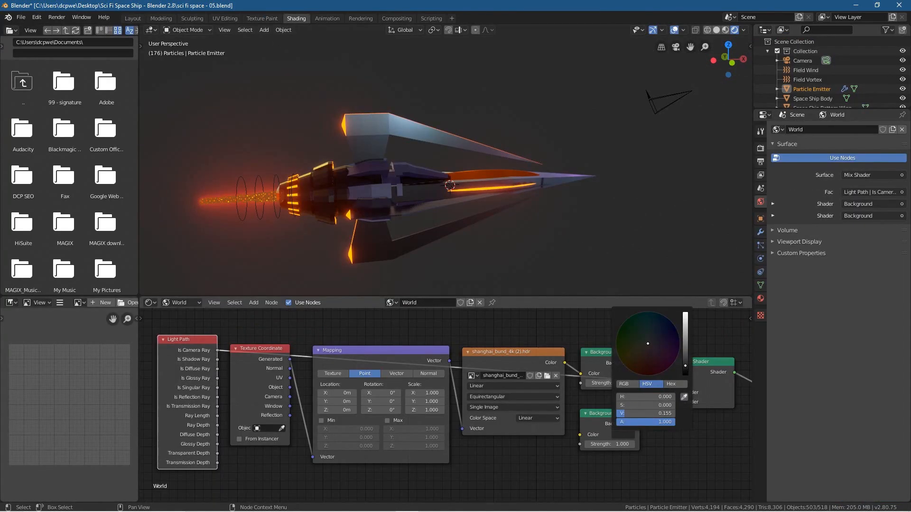
pyautogui.moveTo(684, 367); pyautogui.dragTo(684, 373)
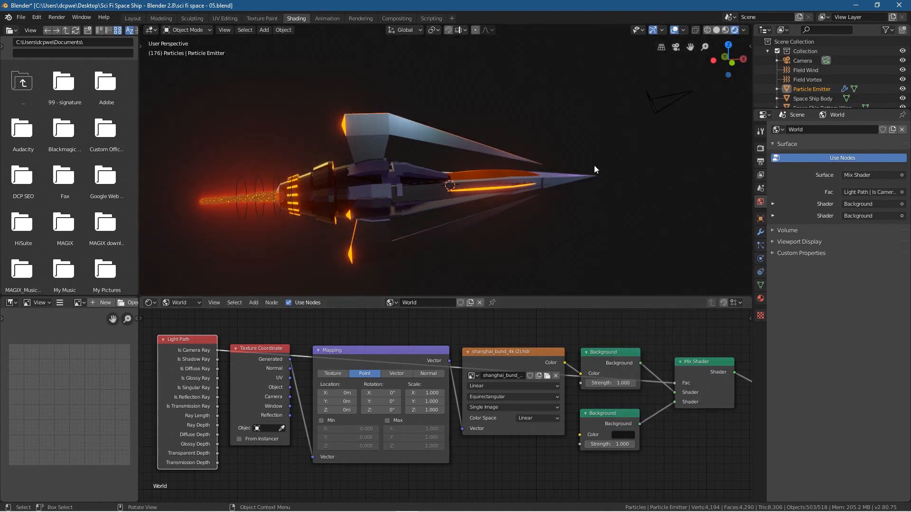
pyautogui.click(133, 19)
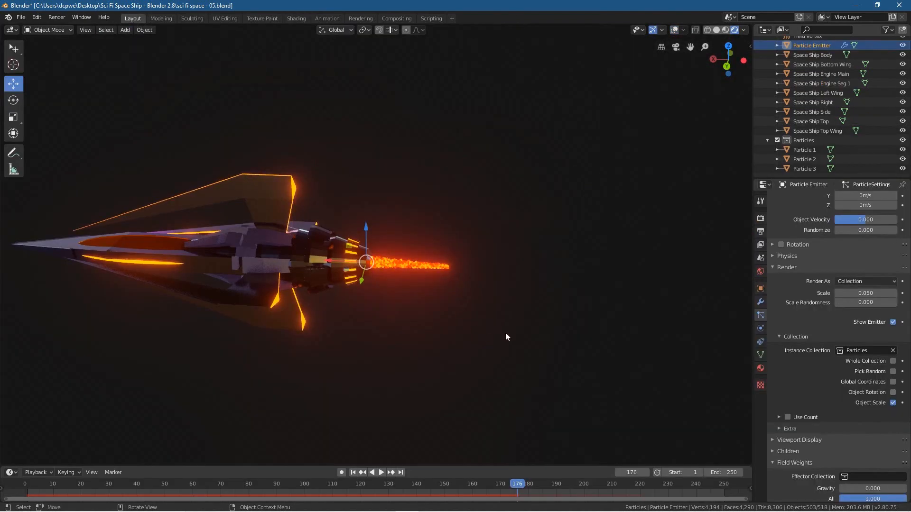
# Step: Play the animation from the first frame and examine the glowing engine exhaust up close
pyautogui.click(353, 472)
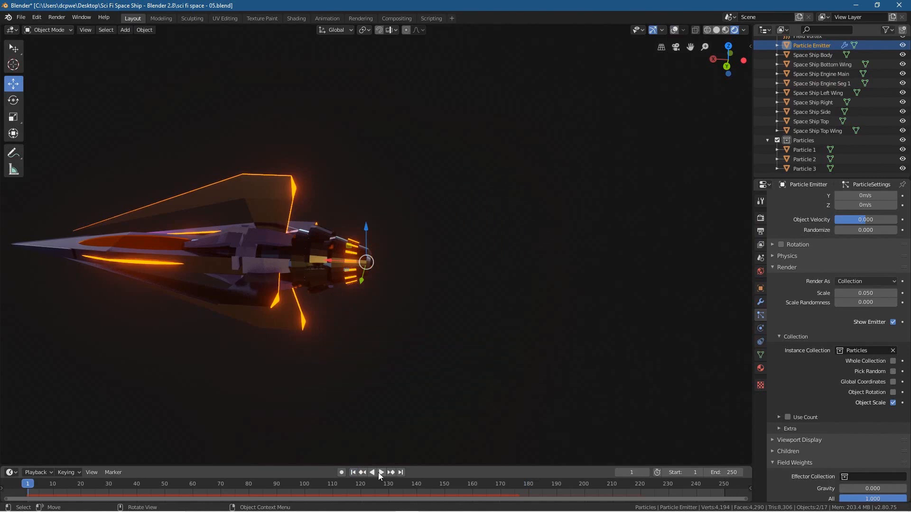
pyautogui.click(381, 472)
pyautogui.moveTo(463, 298); pyautogui.dragTo(420, 289, button='middle')
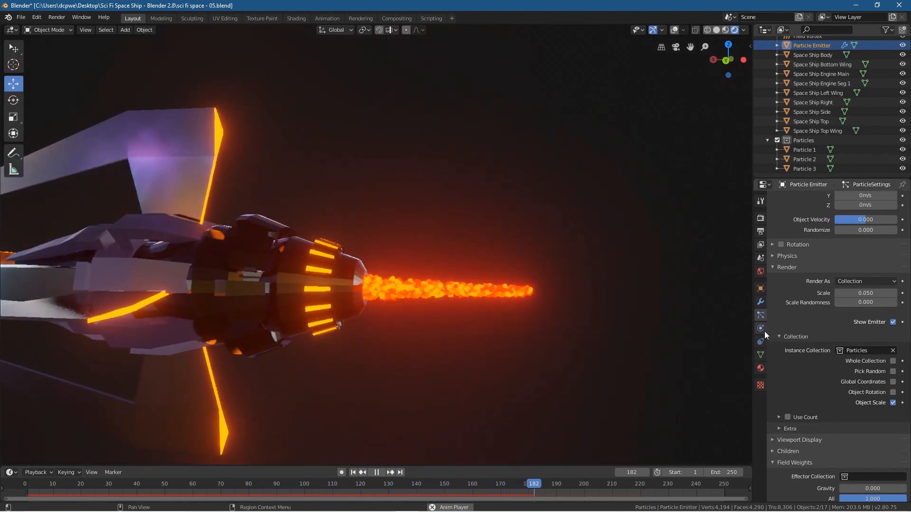
# Step: Try different strengths on the Field Vortex force field and set its strength to 2.1
pyautogui.scroll(2, 836, 69)
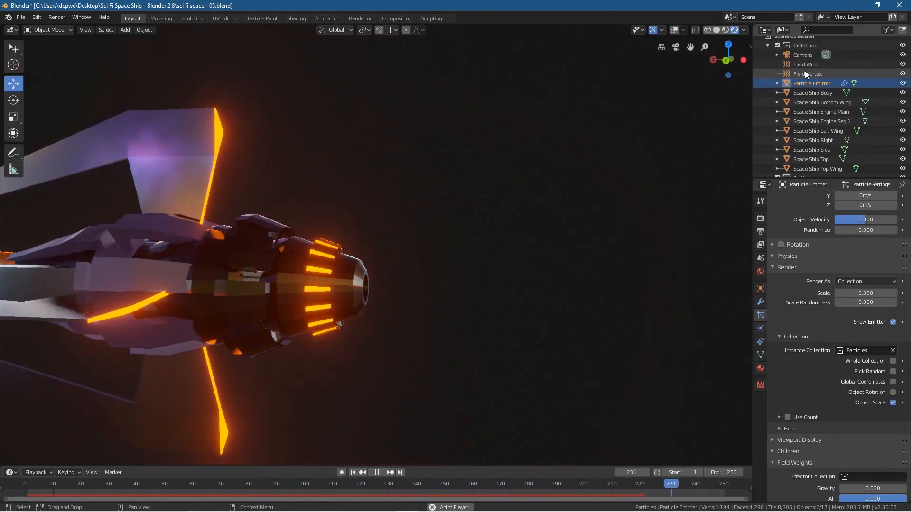
pyautogui.click(804, 74)
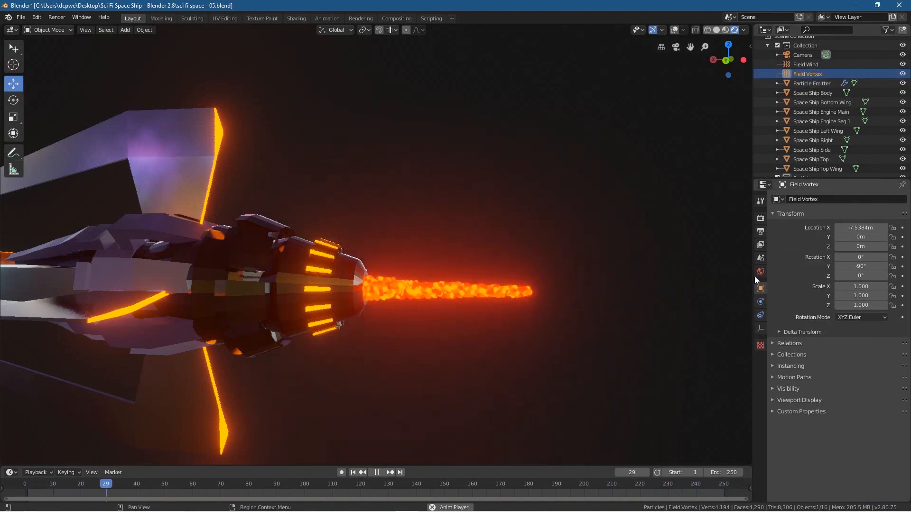
pyautogui.click(761, 302)
pyautogui.moveTo(868, 282); pyautogui.dragTo(910, 282)
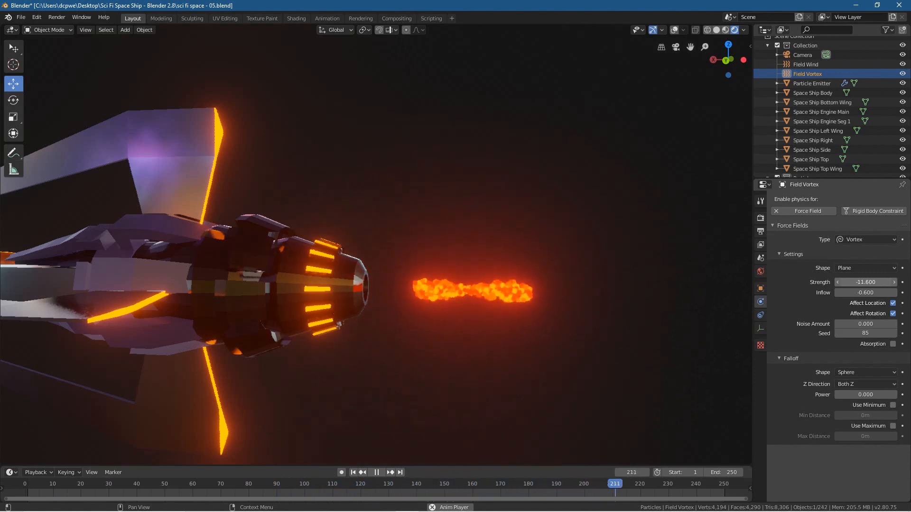
pyautogui.moveTo(865, 282); pyautogui.dragTo(868, 283)
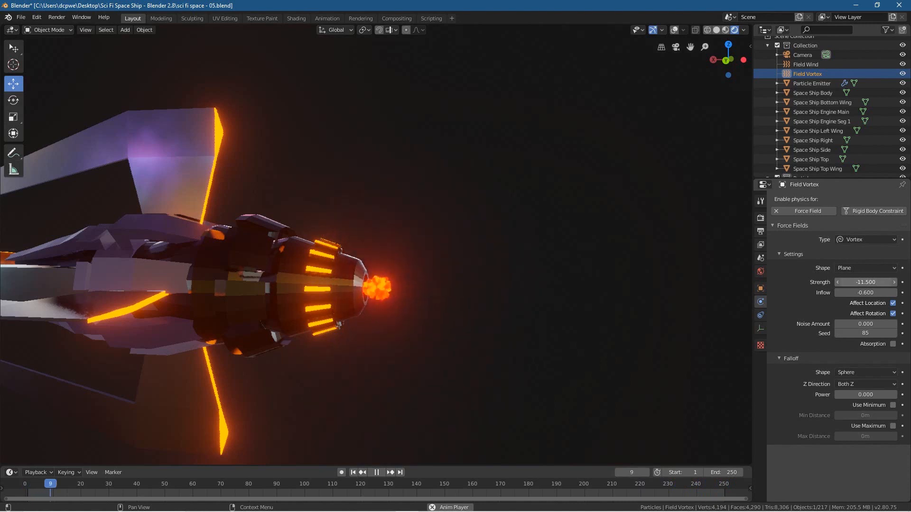
pyautogui.moveTo(866, 282); pyautogui.dragTo(892, 282)
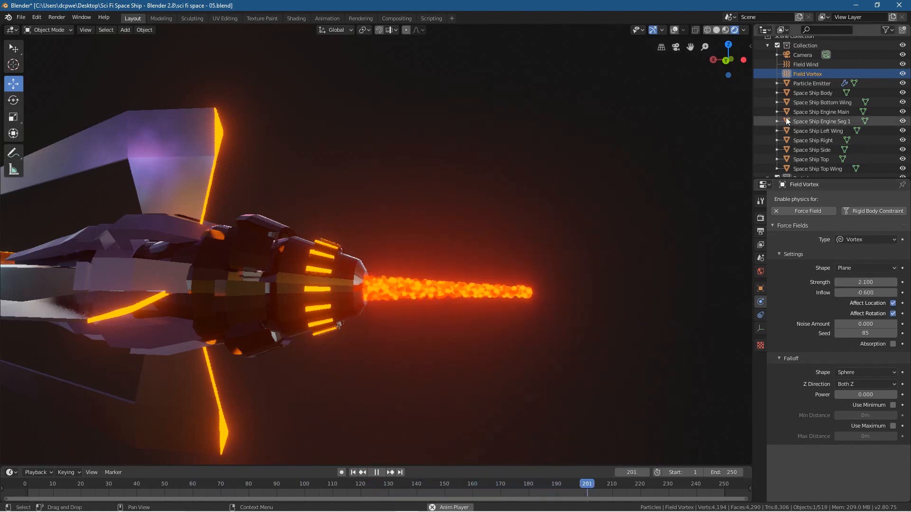
# Step: Set the Particle Emitter's render scale randomness to 1 and enable Pick Random for the instanced collection
pyautogui.click(805, 84)
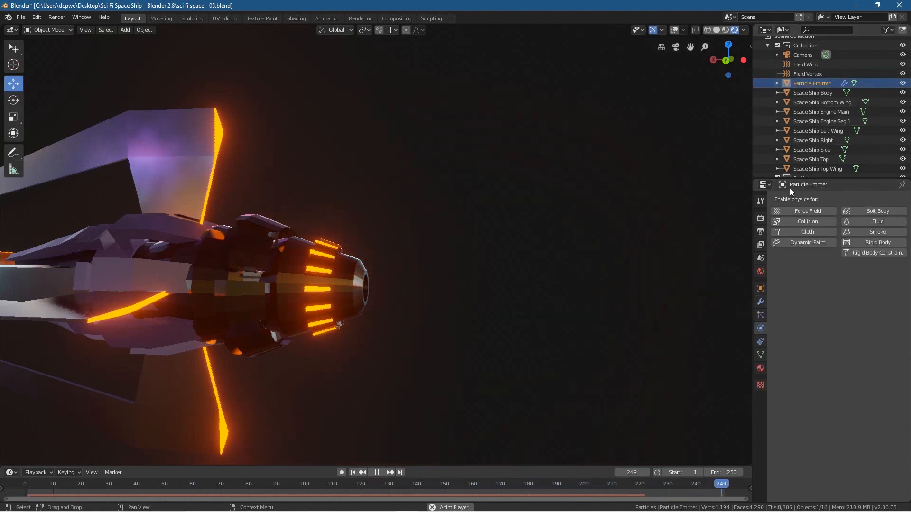
pyautogui.click(761, 315)
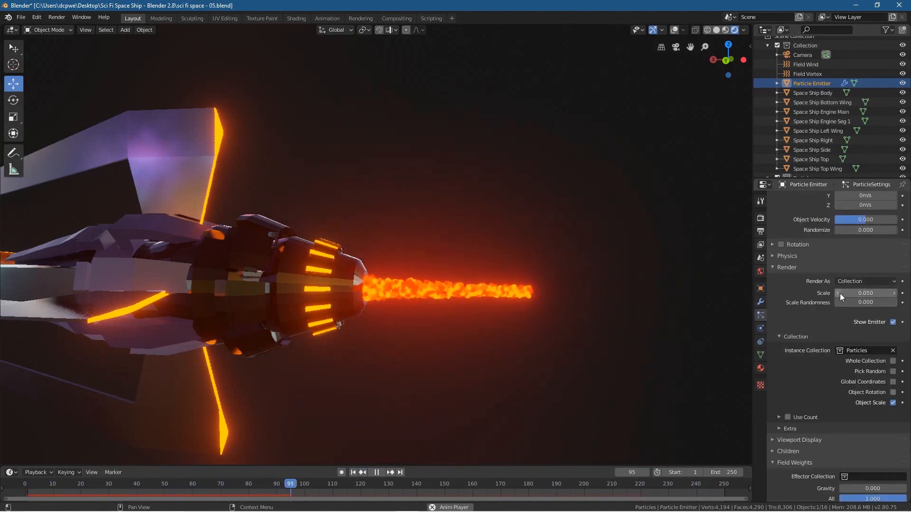
pyautogui.moveTo(854, 302); pyautogui.dragTo(899, 304)
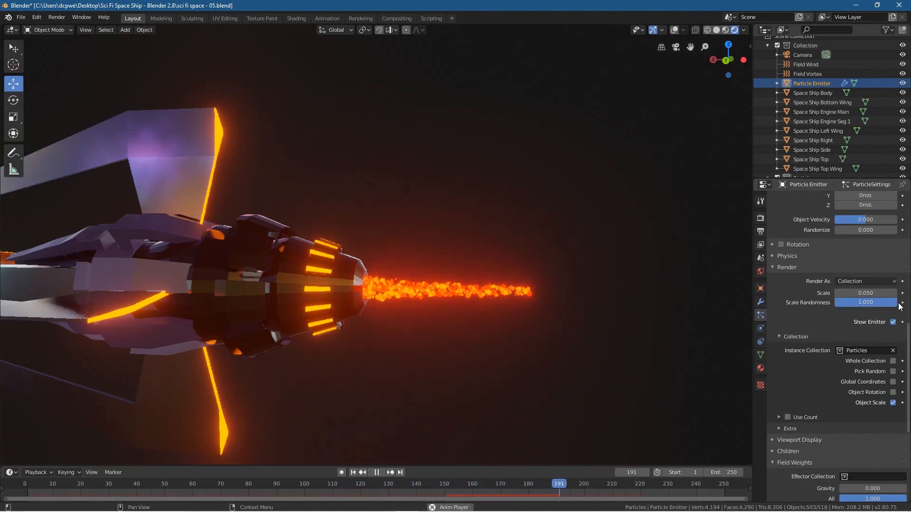
pyautogui.click(893, 372)
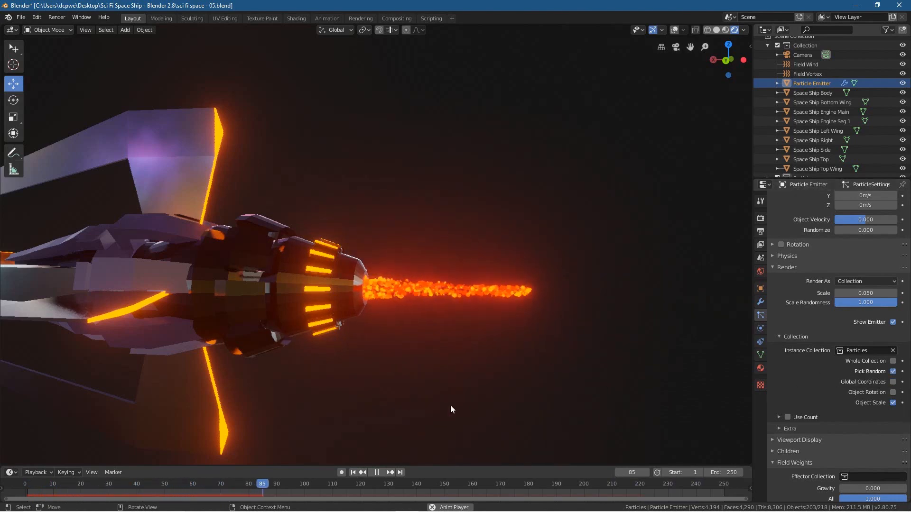
# Step: Examine the size and colour variation of the exhaust particles up close and from both sides of the ship
pyautogui.moveTo(450, 409); pyautogui.dragTo(339, 345, button='middle')
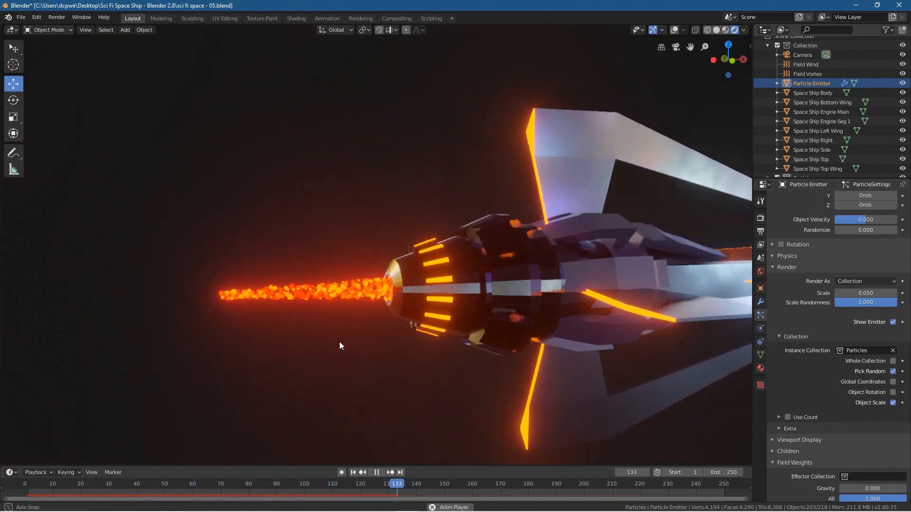
pyautogui.scroll(5, 301, 291)
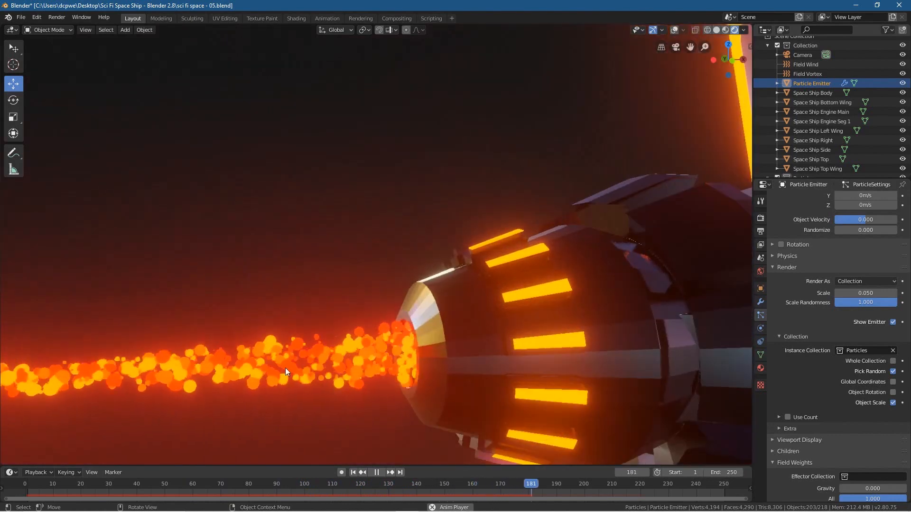
pyautogui.scroll(-4, 300, 370)
pyautogui.scroll(-2, 302, 363)
pyautogui.moveTo(298, 307); pyautogui.dragTo(482, 313, button='middle')
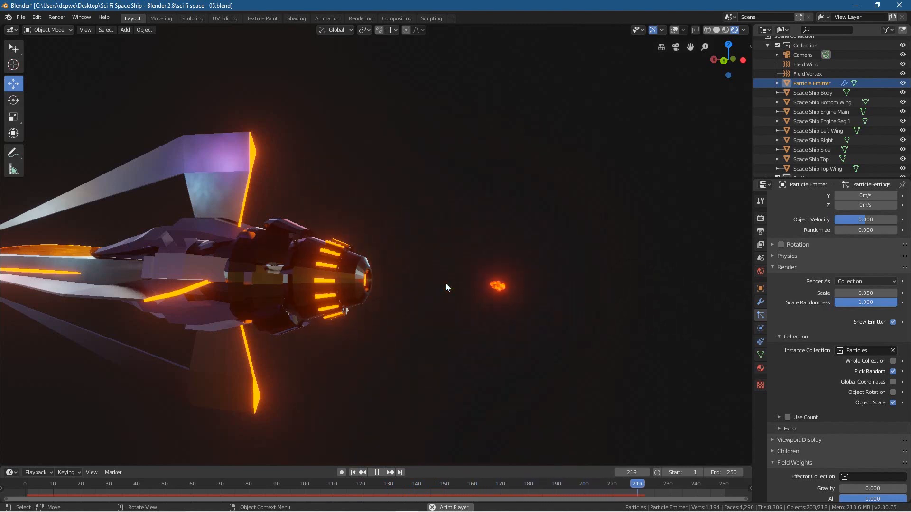
# Step: Show the viewport overlays again and stop the animation playback
pyautogui.click(674, 30)
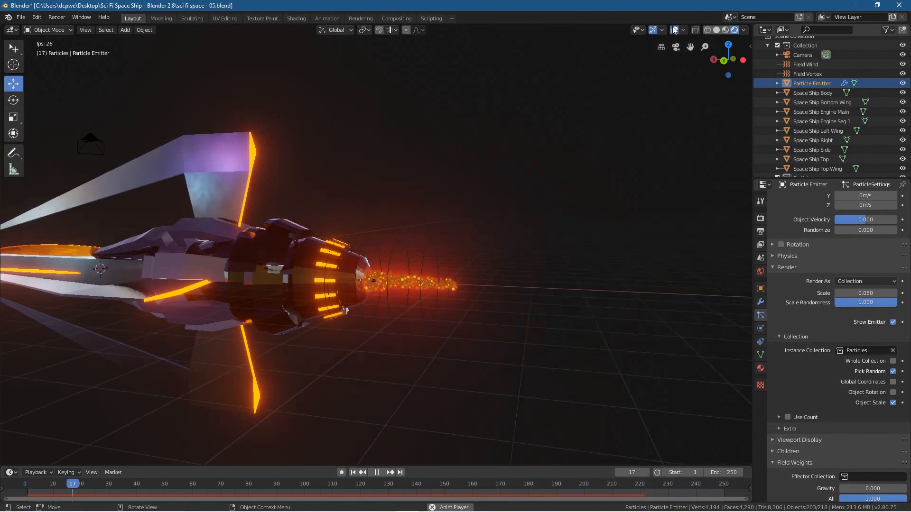
pyautogui.click(378, 473)
# Step: Add a Turbulence force field and move it about -10.1 m along X into the exhaust stream behind the engine
pyautogui.keyDown('shift'); pyautogui.moveTo(417, 391); pyautogui.dragTo(534, 375, button='middle'); pyautogui.keyUp('shift')
pyautogui.hotkey('shift', 'a')
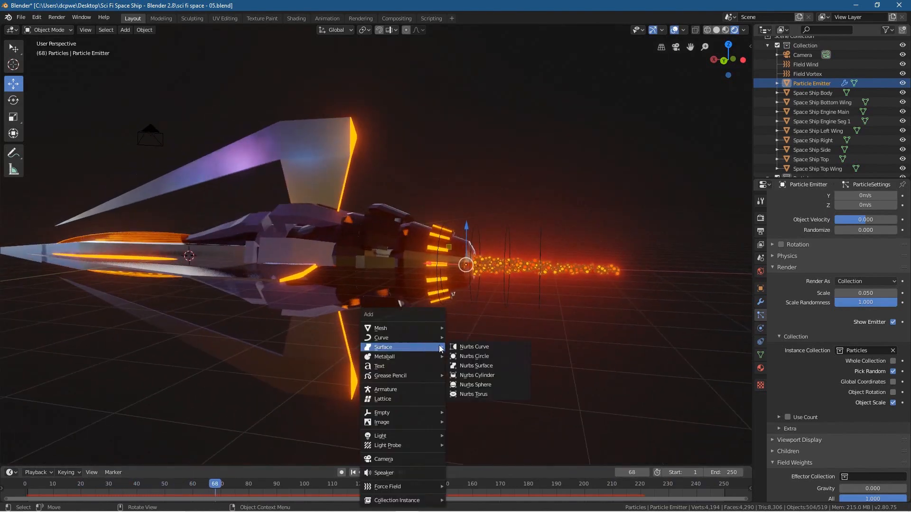
pyautogui.moveTo(409, 491)
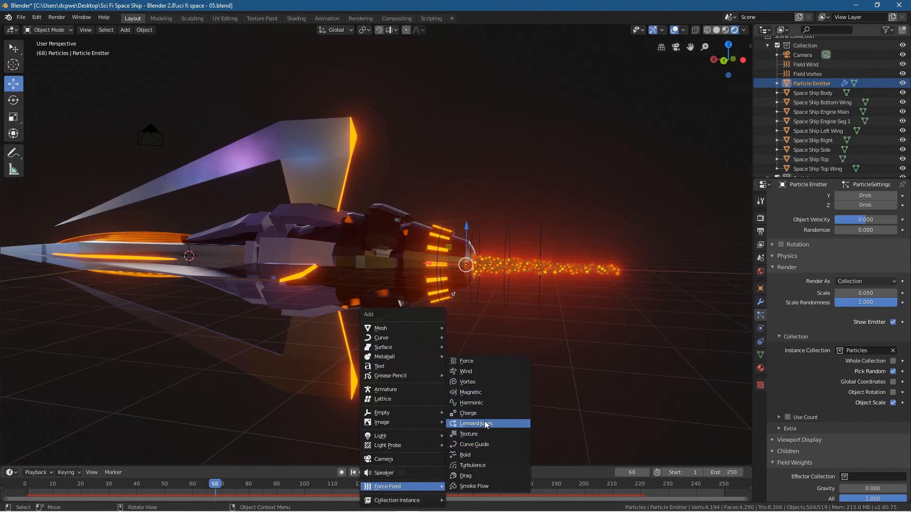
pyautogui.click(486, 465)
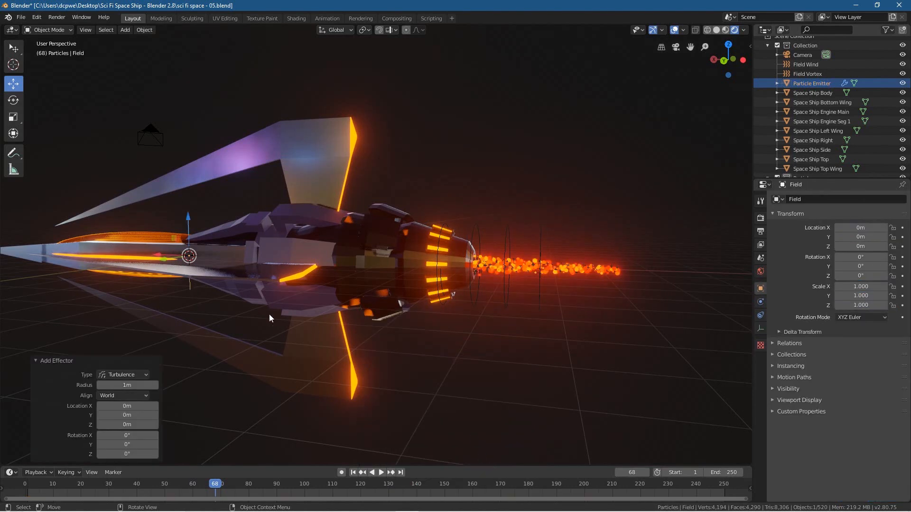
pyautogui.moveTo(154, 253); pyautogui.dragTo(229, 264)
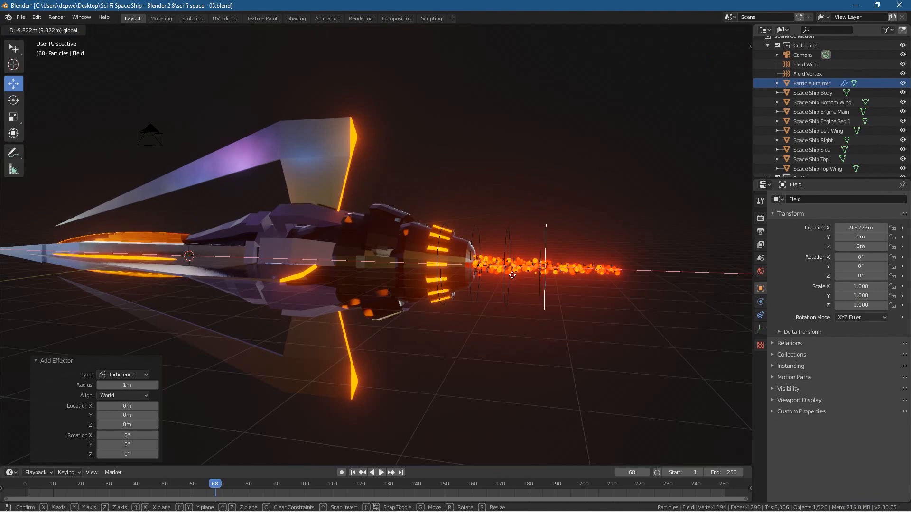
pyautogui.moveTo(521, 276); pyautogui.dragTo(521, 275)
pyautogui.moveTo(608, 306)
pyautogui.mouseDown(button='middle')
pyautogui.moveTo(506, 300)
pyautogui.moveTo(614, 307)
pyautogui.mouseUp(button='middle')
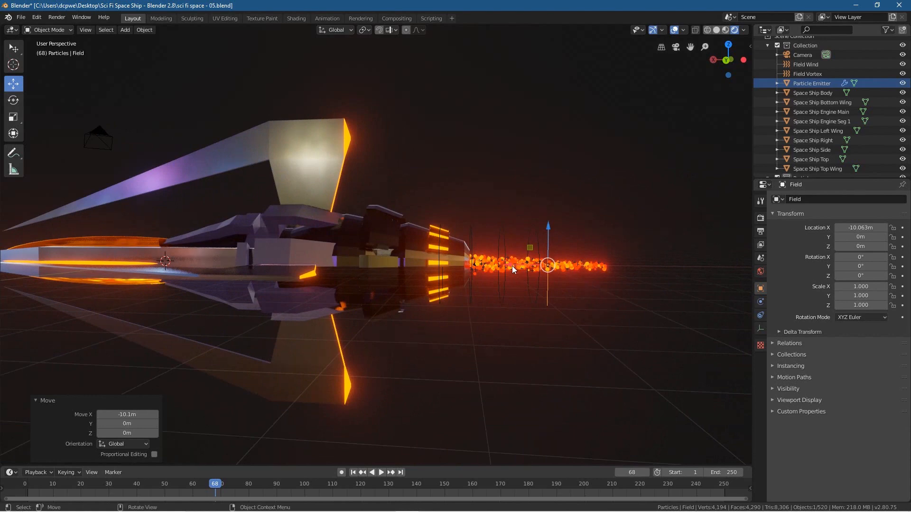
# Step: Move the turbulence field along X to about -7.8 m at the engine nozzle and replay the animation from frame 1
pyautogui.moveTo(533, 277); pyautogui.dragTo(516, 301, button='middle')
pyautogui.moveTo(520, 286); pyautogui.dragTo(625, 317)
pyautogui.moveTo(642, 364)
pyautogui.mouseDown(button='middle')
pyautogui.moveTo(667, 329)
pyautogui.moveTo(574, 325)
pyautogui.moveTo(642, 332)
pyautogui.moveTo(654, 351)
pyautogui.mouseUp(button='middle')
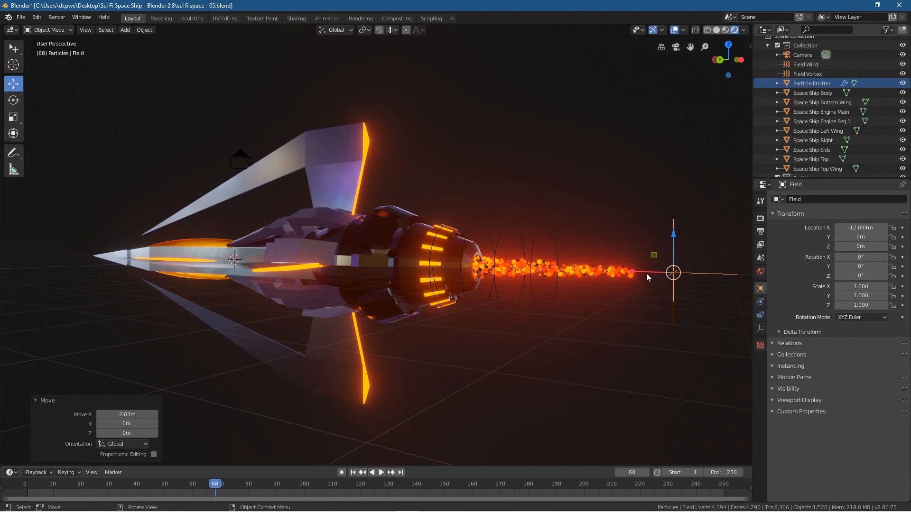
pyautogui.moveTo(632, 270)
pyautogui.mouseDown()
pyautogui.moveTo(609, 269)
pyautogui.moveTo(617, 269)
pyautogui.mouseUp()
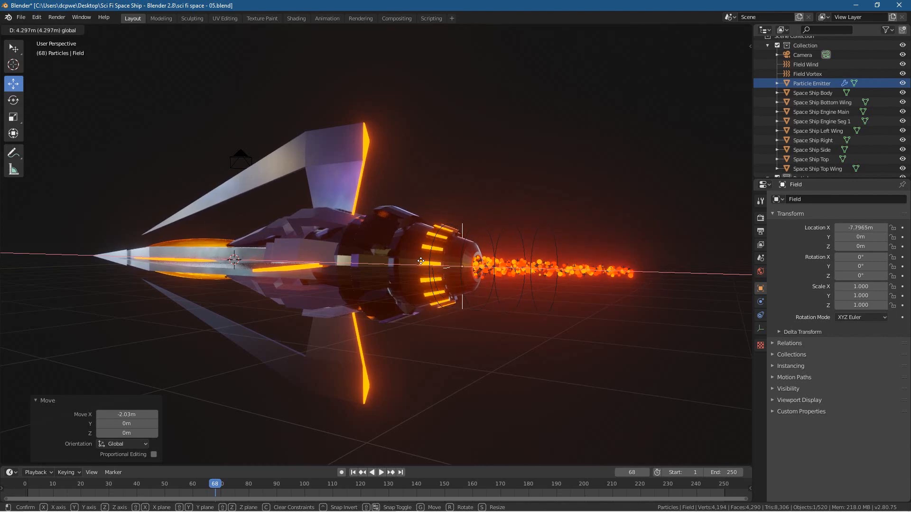
pyautogui.moveTo(420, 261); pyautogui.dragTo(422, 264)
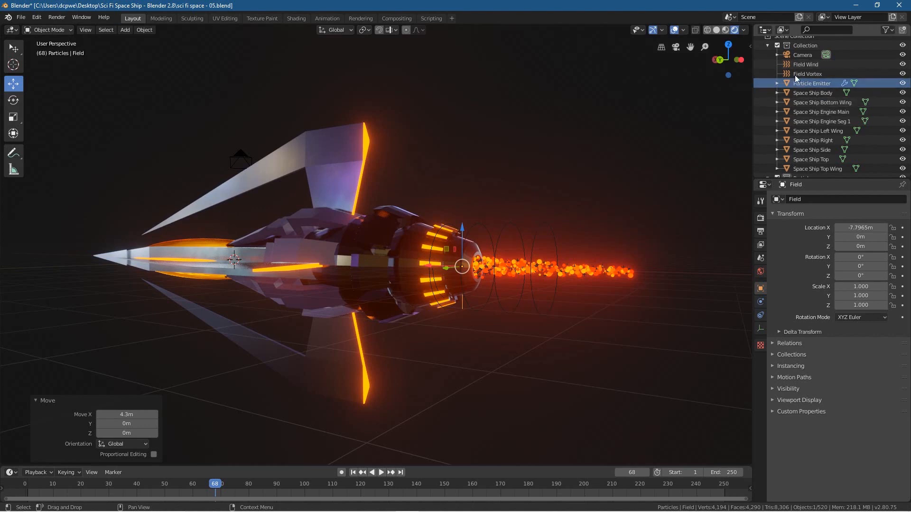
pyautogui.click(353, 473)
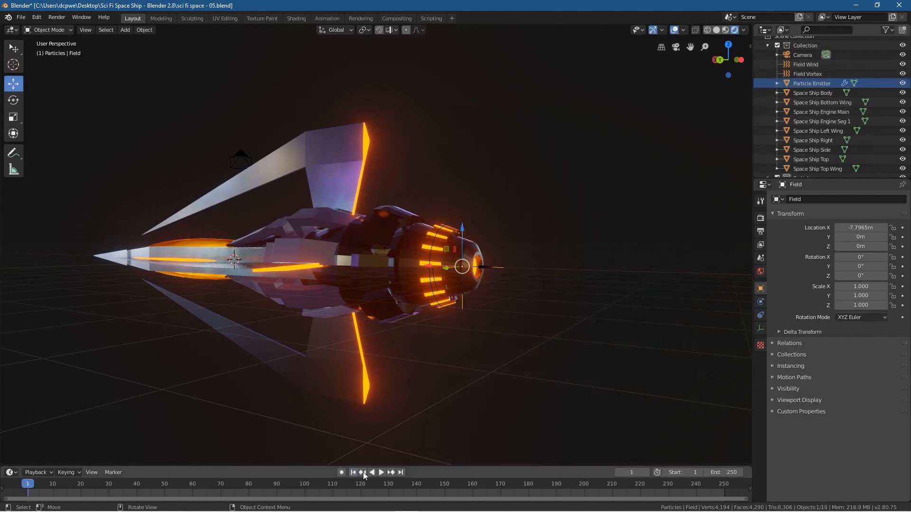
pyautogui.click(383, 472)
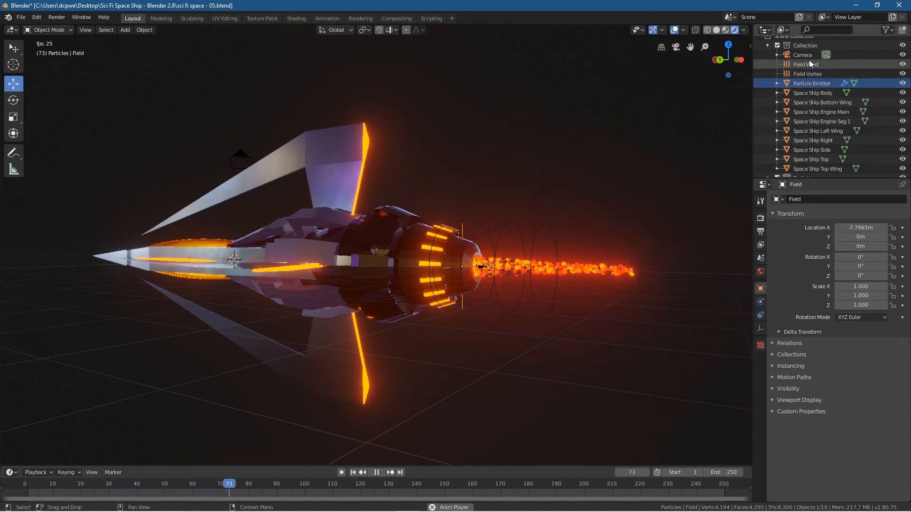
# Step: Move the new Field object out of the Particles collection into the main Collection
pyautogui.scroll(-3, 812, 95)
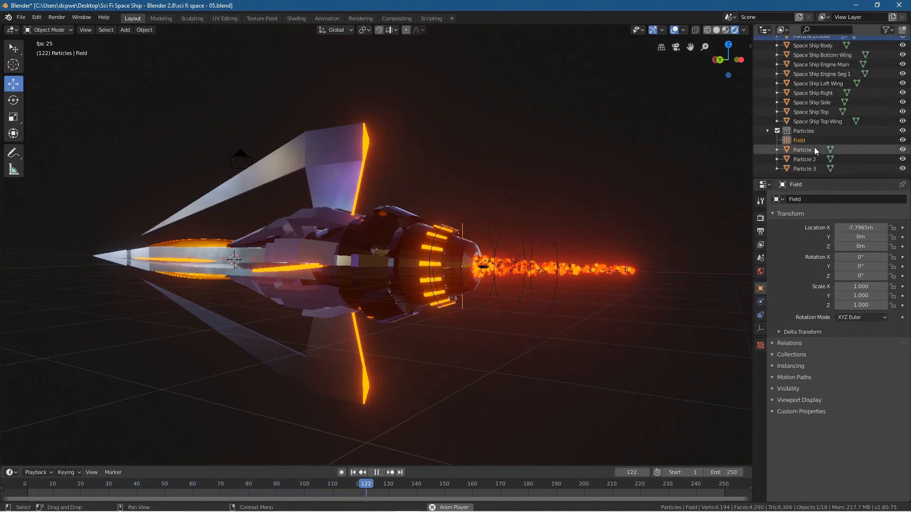
pyautogui.scroll(3, 809, 95)
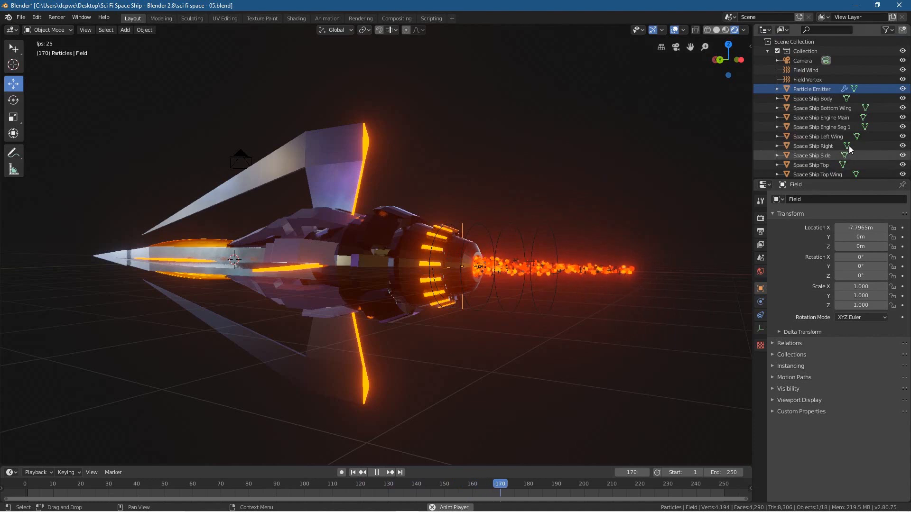
pyautogui.scroll(-3, 814, 138)
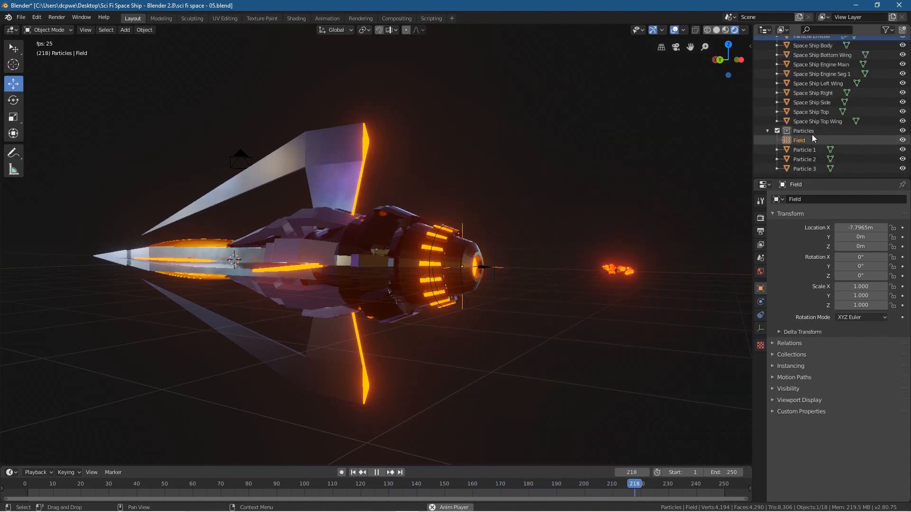
pyautogui.click(798, 138)
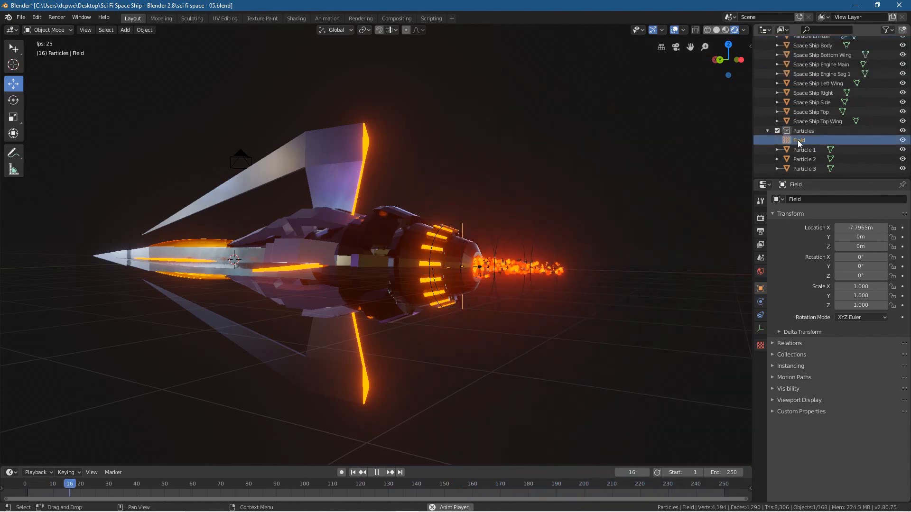
pyautogui.moveTo(803, 140); pyautogui.dragTo(830, 84)
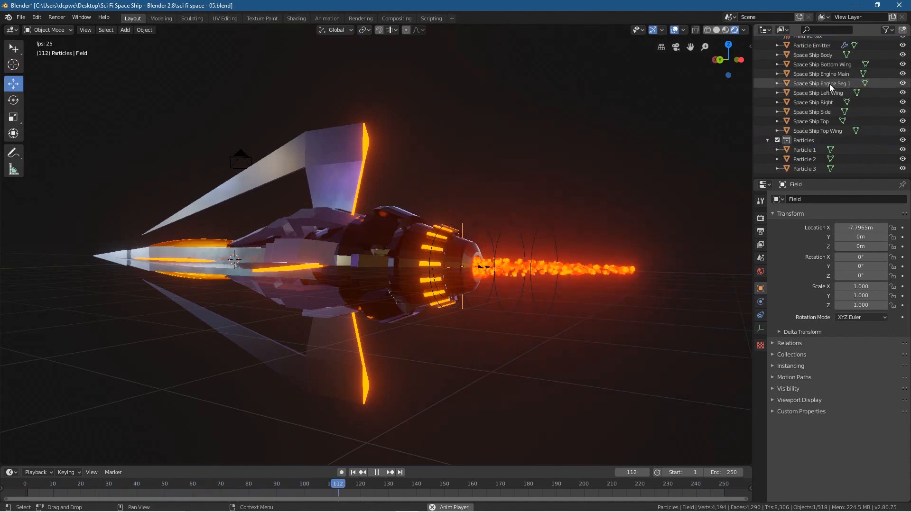
# Step: Rename the turbulence force field as Field Tur
pyautogui.scroll(5, 830, 84)
pyautogui.doubleClick(806, 80)
pyautogui.write('Tur')
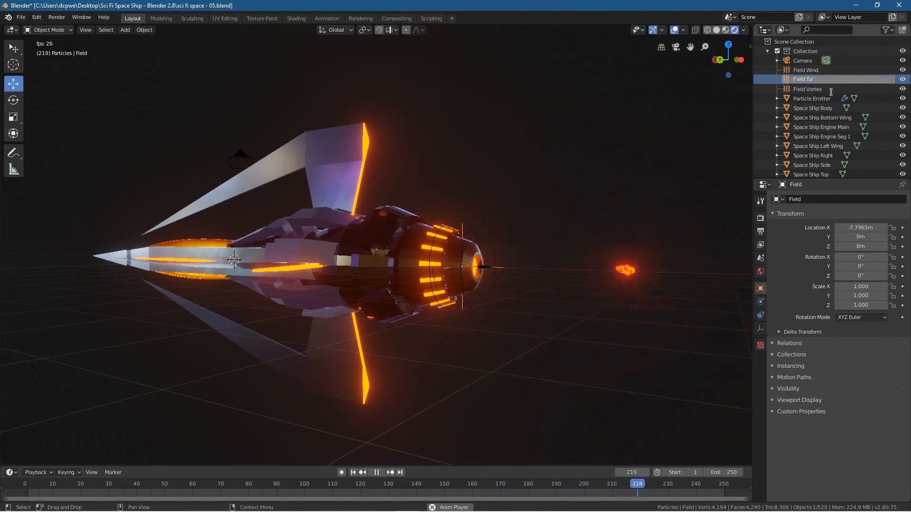
pyautogui.press('Return')
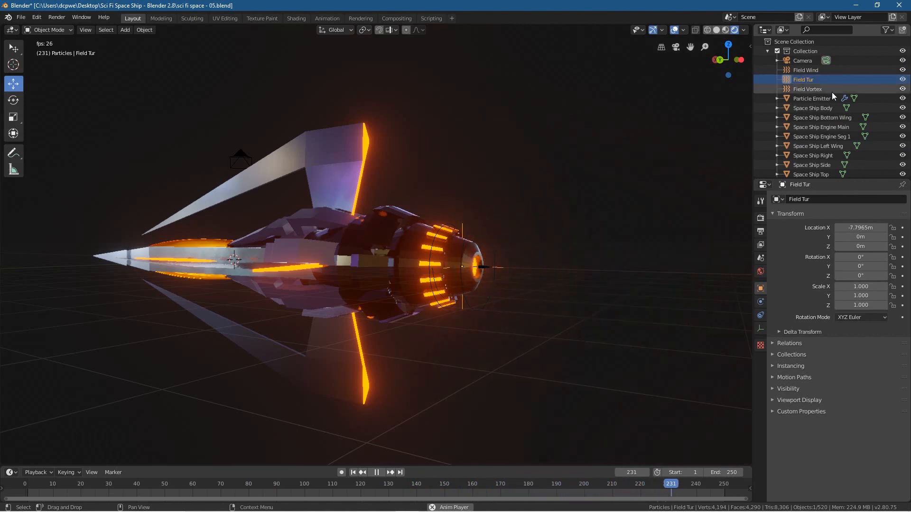
# Step: Make the main Collection active and collapse the Particles collection in the outliner
pyautogui.click(806, 52)
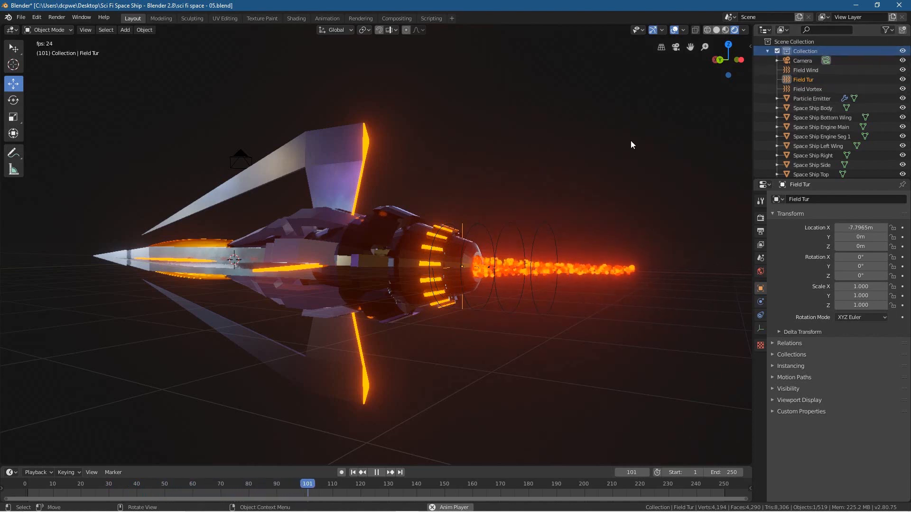
pyautogui.scroll(-5, 802, 127)
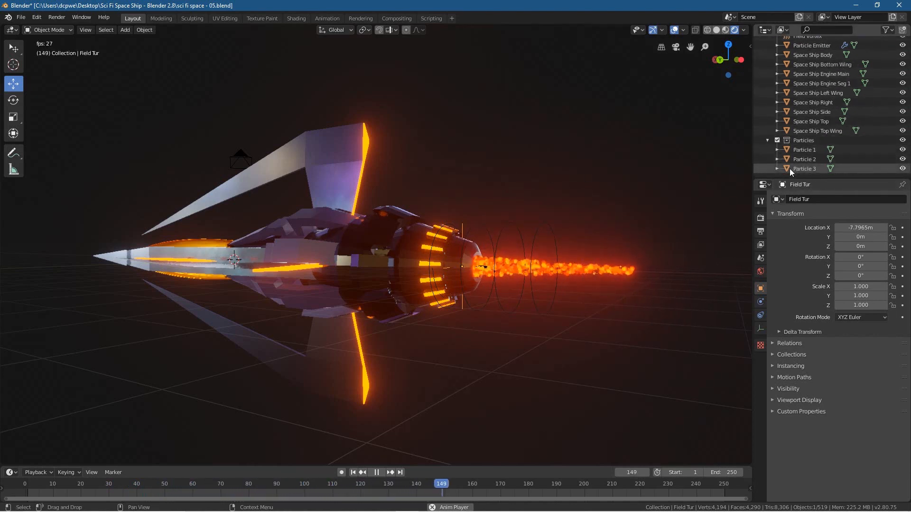
pyautogui.click(769, 139)
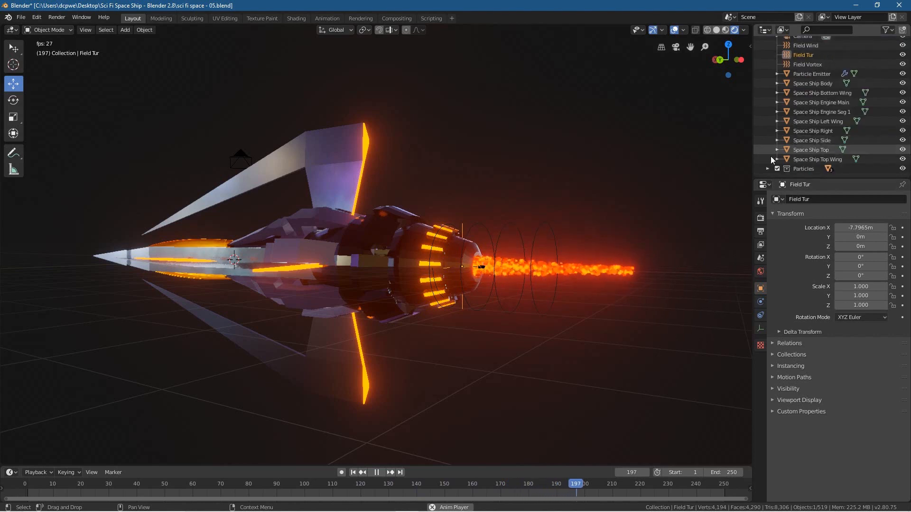
pyautogui.scroll(3, 795, 62)
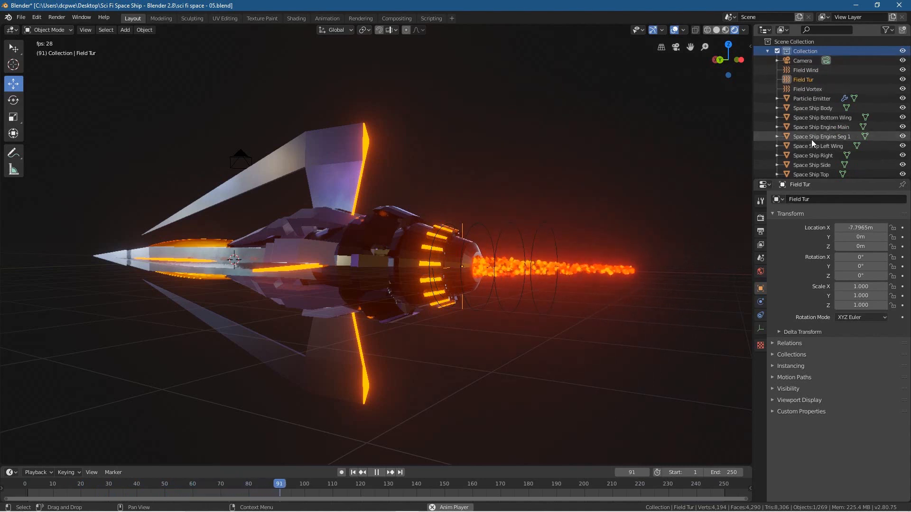
# Step: Open the physics settings of Field Tur and try turbulence strengths of -7.7 and -3.8
pyautogui.click(812, 79)
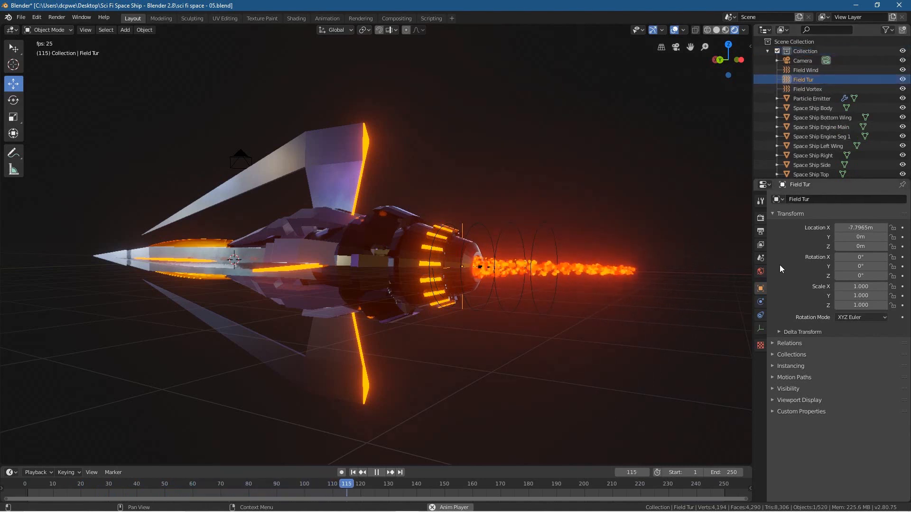
pyautogui.click(759, 301)
pyautogui.moveTo(865, 283)
pyautogui.mouseDown()
pyautogui.moveTo(900, 283)
pyautogui.moveTo(847, 282)
pyautogui.moveTo(876, 282)
pyautogui.moveTo(860, 282)
pyautogui.mouseUp()
pyautogui.moveTo(597, 343); pyautogui.dragTo(423, 345, button='middle')
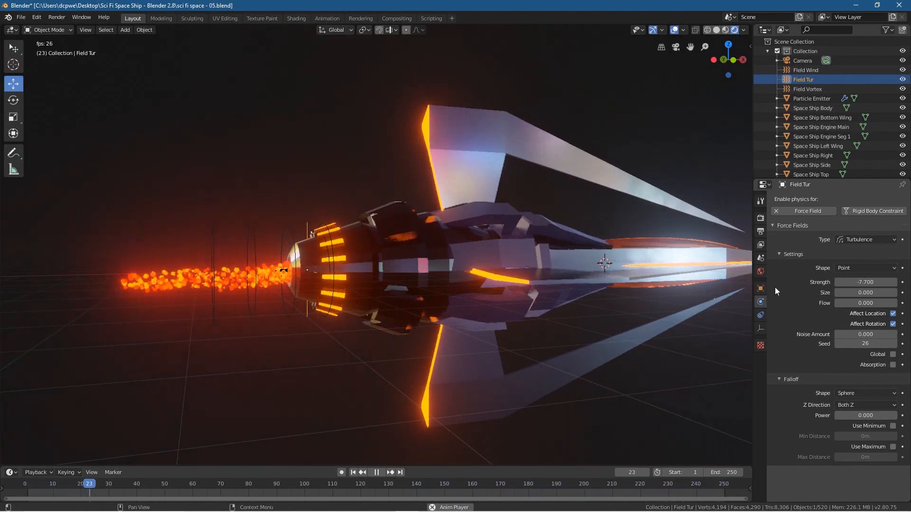
pyautogui.moveTo(854, 292)
pyautogui.mouseDown()
pyautogui.moveTo(885, 293)
pyautogui.moveTo(854, 293)
pyautogui.mouseUp()
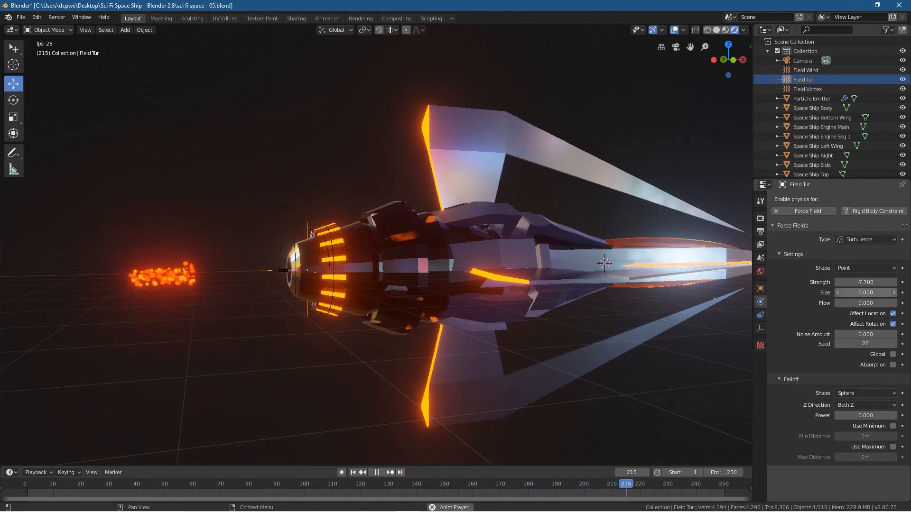
pyautogui.moveTo(869, 283)
pyautogui.mouseDown()
pyautogui.moveTo(890, 282)
pyautogui.moveTo(867, 283)
pyautogui.mouseUp()
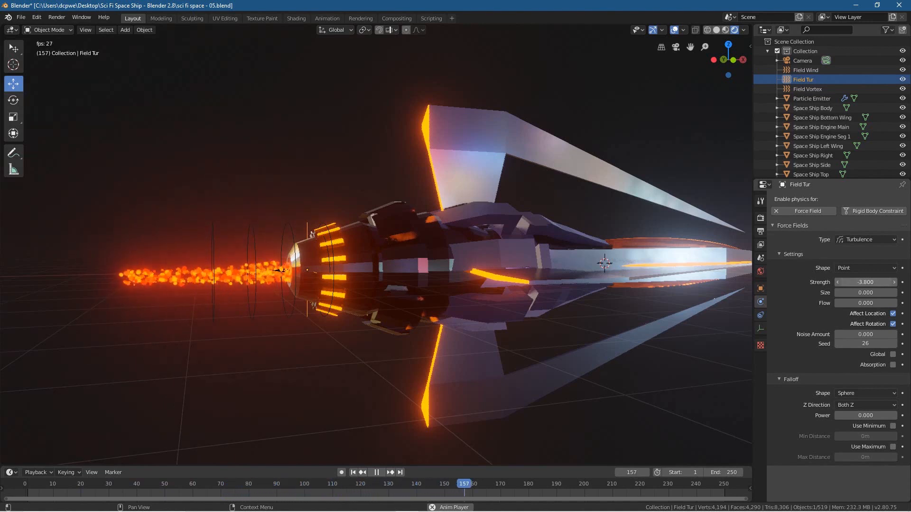
# Step: View the ship straight from behind and set Field Tur's turbulence strength to 20
pyautogui.moveTo(465, 329); pyautogui.dragTo(380, 366, button='middle')
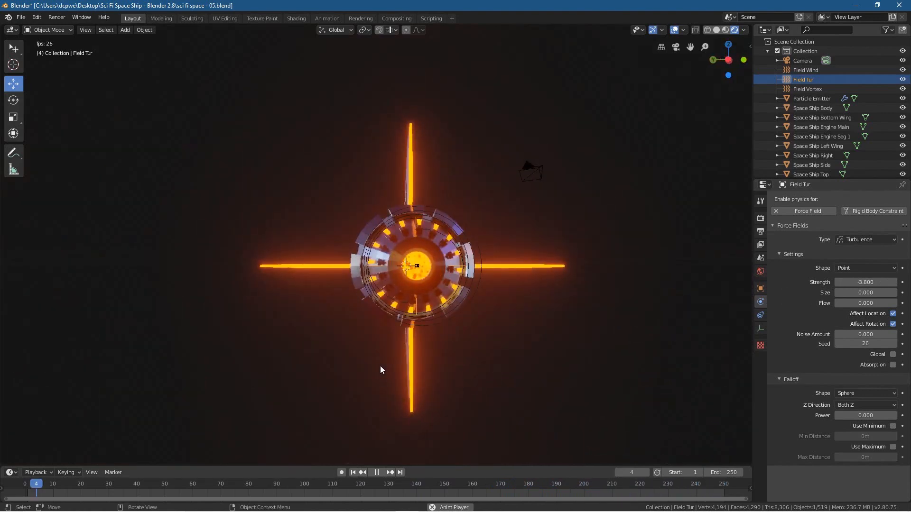
pyautogui.moveTo(381, 365); pyautogui.dragTo(411, 343, button='middle')
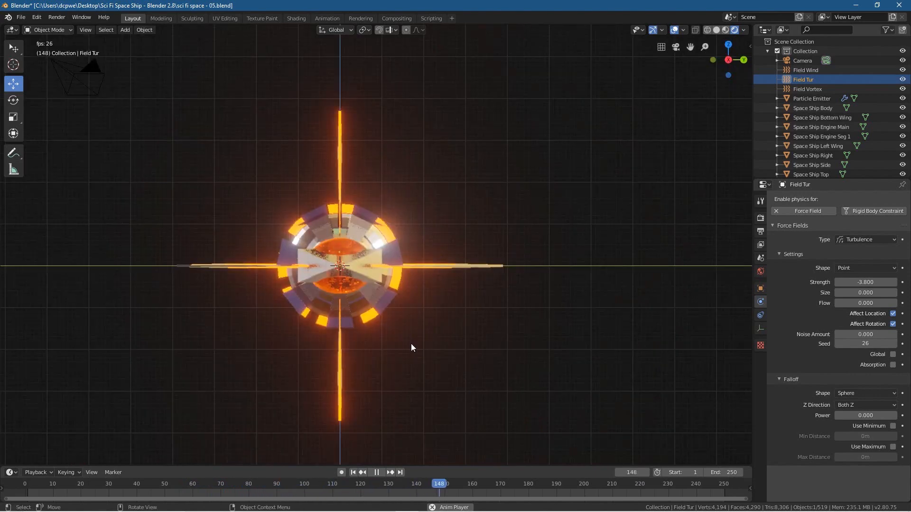
pyautogui.press('ctrl+KP_3')
pyautogui.scroll(5, 417, 343)
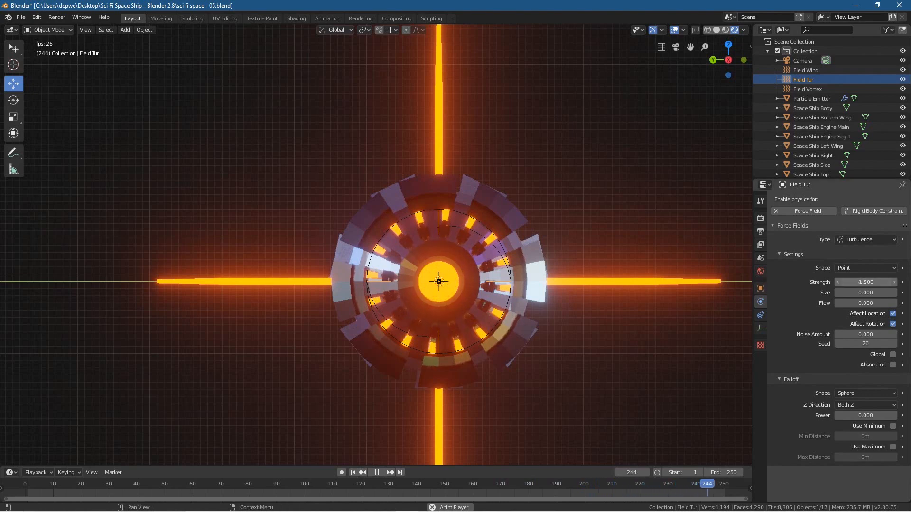
pyautogui.moveTo(865, 282)
pyautogui.mouseDown()
pyautogui.moveTo(898, 282)
pyautogui.moveTo(865, 282)
pyautogui.mouseUp()
pyautogui.click(860, 283)
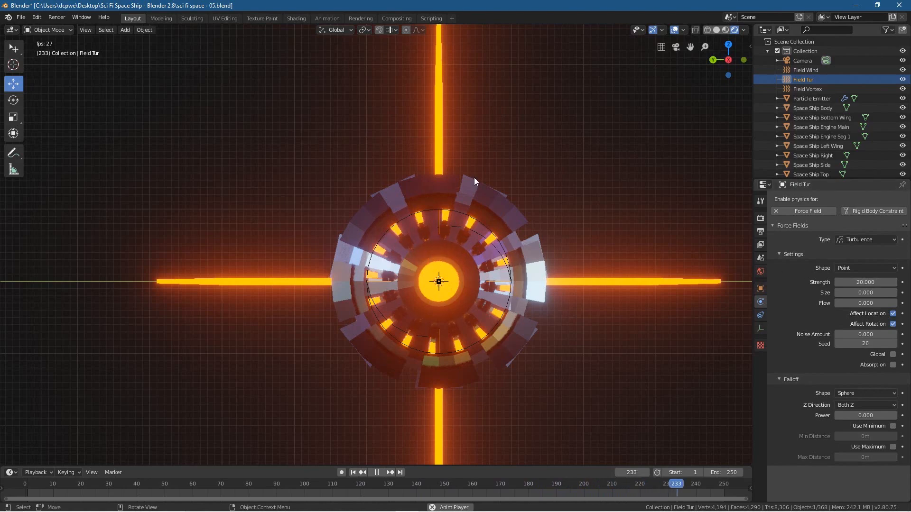
# Step: Move Field Tur about -5.4 m and another -1.9 m along X, behind the end of the exhaust stream
pyautogui.moveTo(292, 301); pyautogui.dragTo(399, 322, button='middle')
pyautogui.scroll(-4, 529, 295)
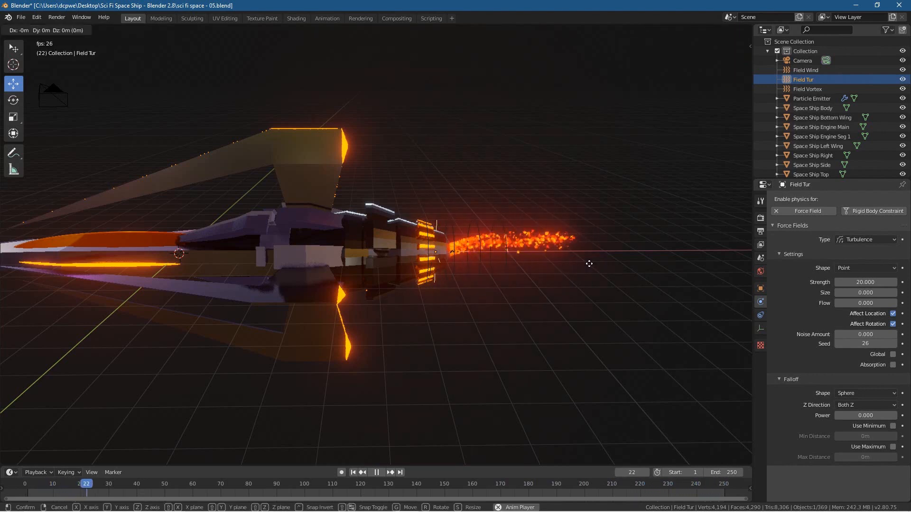
pyautogui.press('g')
pyautogui.press('x')
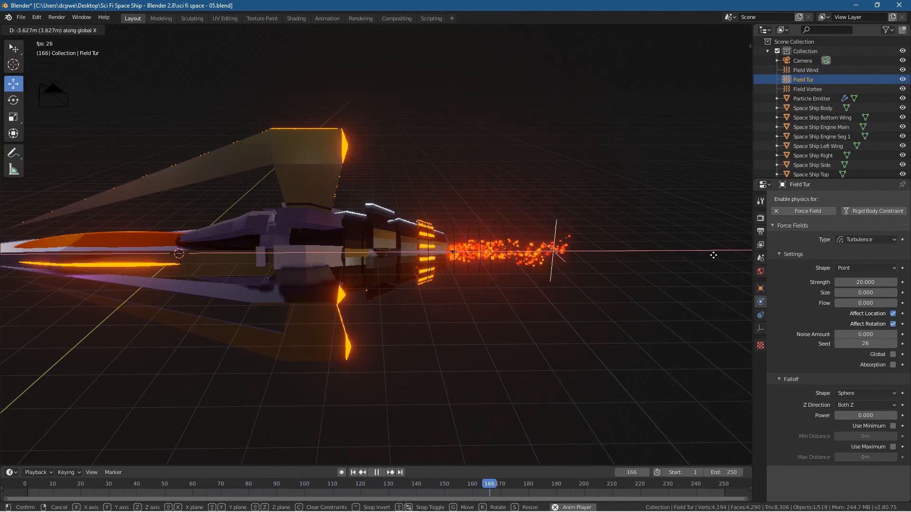
pyautogui.click(14, 261)
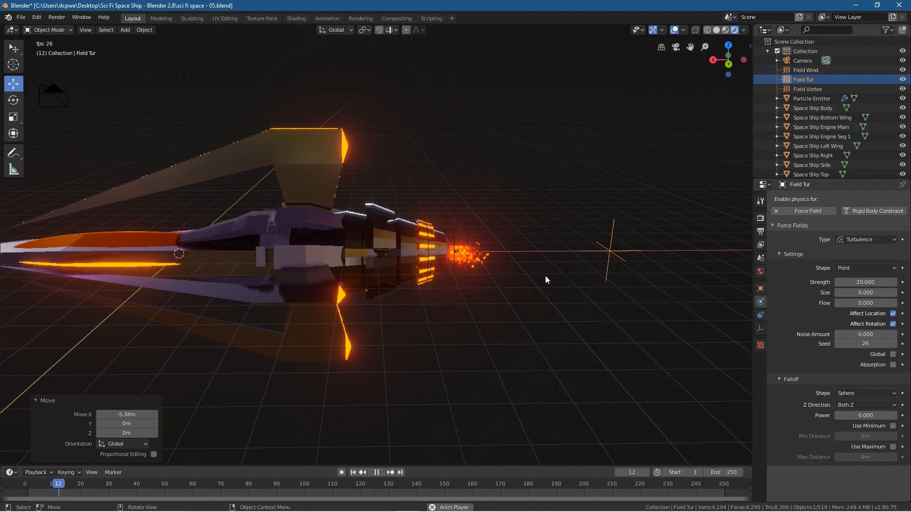
pyautogui.press('g')
pyautogui.press('x')
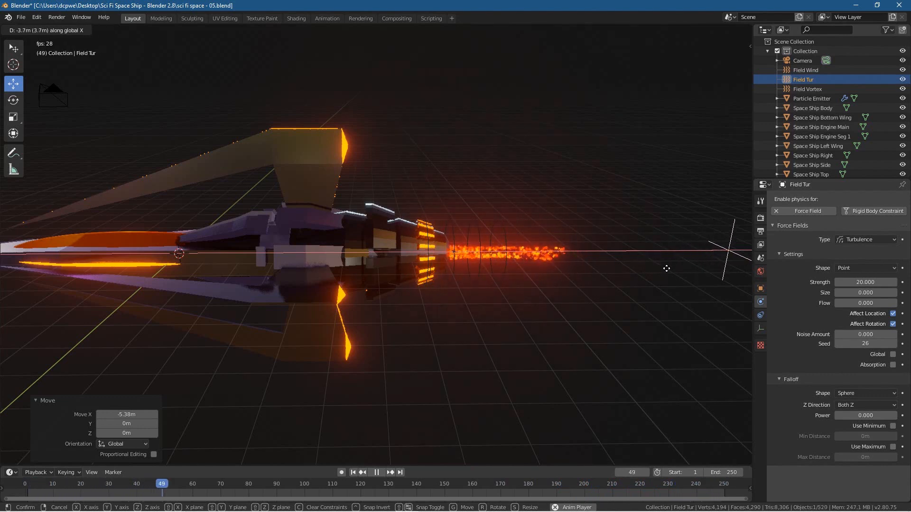
pyautogui.click(608, 266)
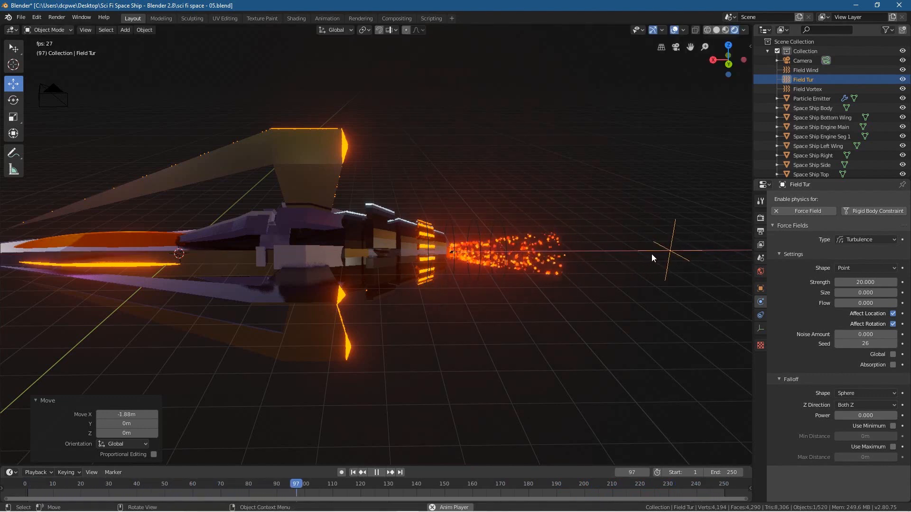
# Step: Check the spread of the exhaust from the side and set Field Tur's strength to 10
pyautogui.moveTo(571, 281); pyautogui.dragTo(502, 278, button='middle')
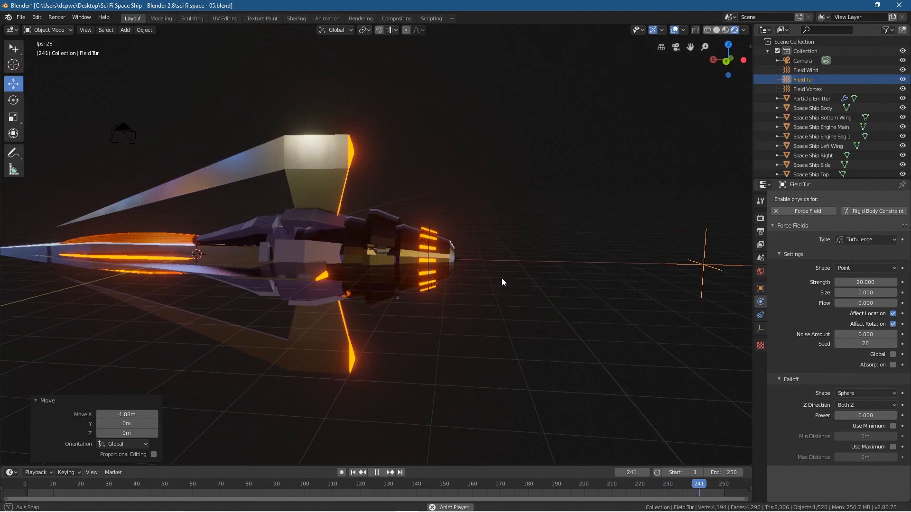
pyautogui.scroll(1, 502, 278)
pyautogui.scroll(-3, 502, 278)
pyautogui.scroll(1, 502, 278)
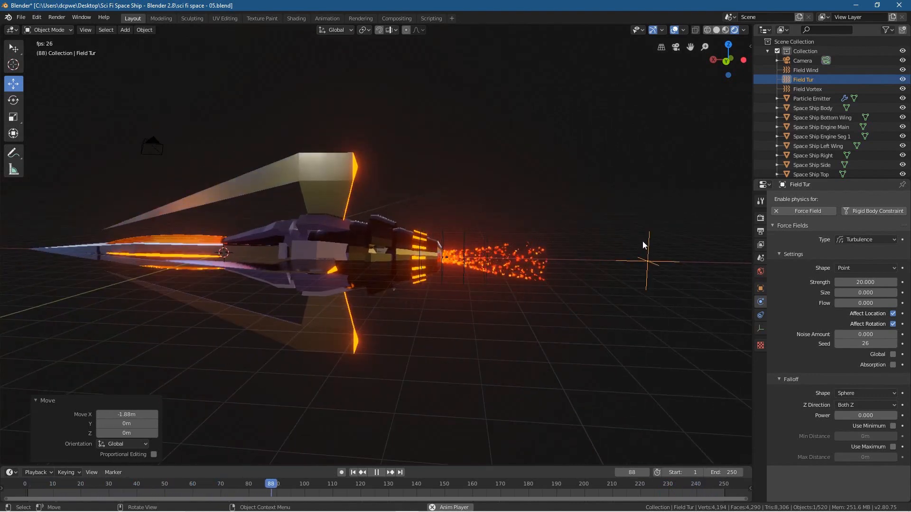
pyautogui.click(868, 282)
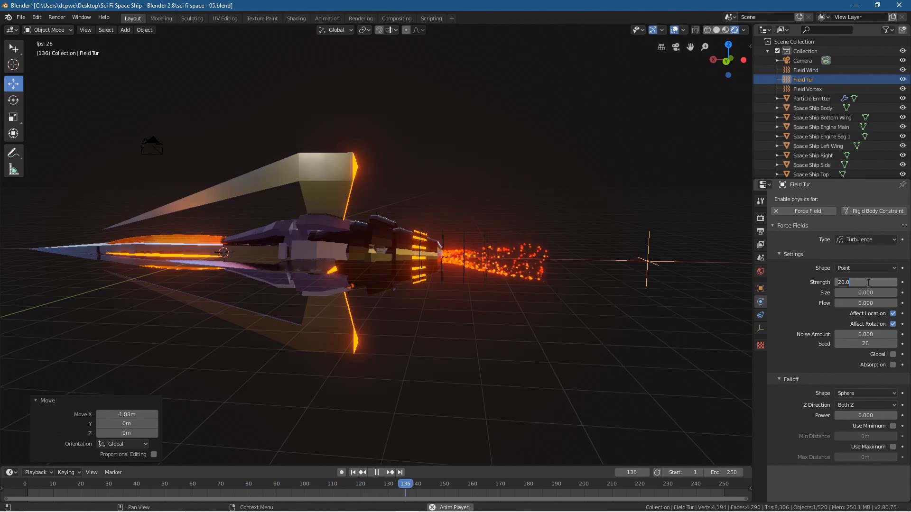
pyautogui.write('10')
pyautogui.press('Return')
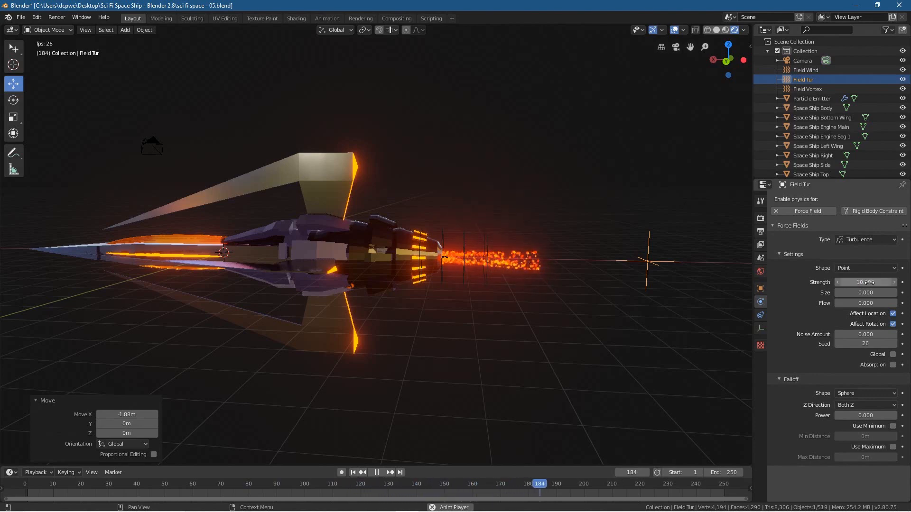
# Step: View the exhaust from the ship's opposite side and set Field Tur's turbulence strength to 0
pyautogui.moveTo(489, 323); pyautogui.dragTo(331, 295, button='middle')
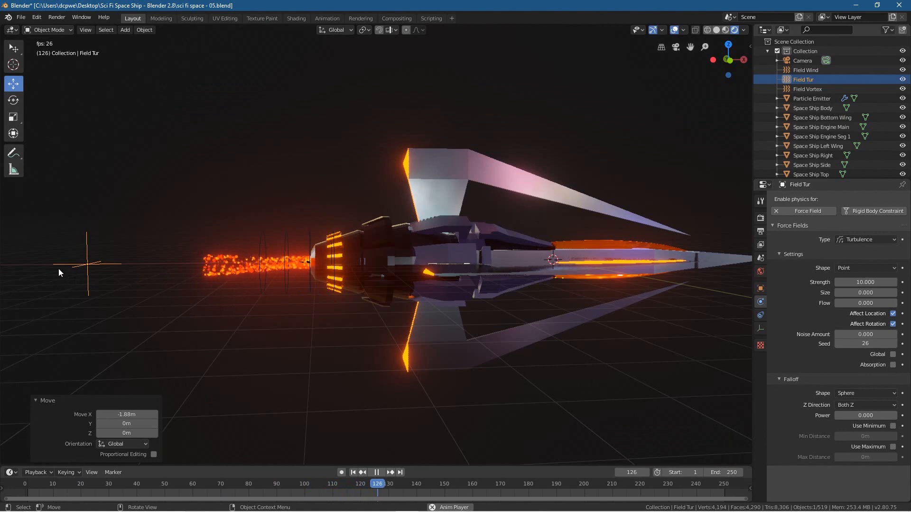
pyautogui.click(868, 282)
pyautogui.write('0')
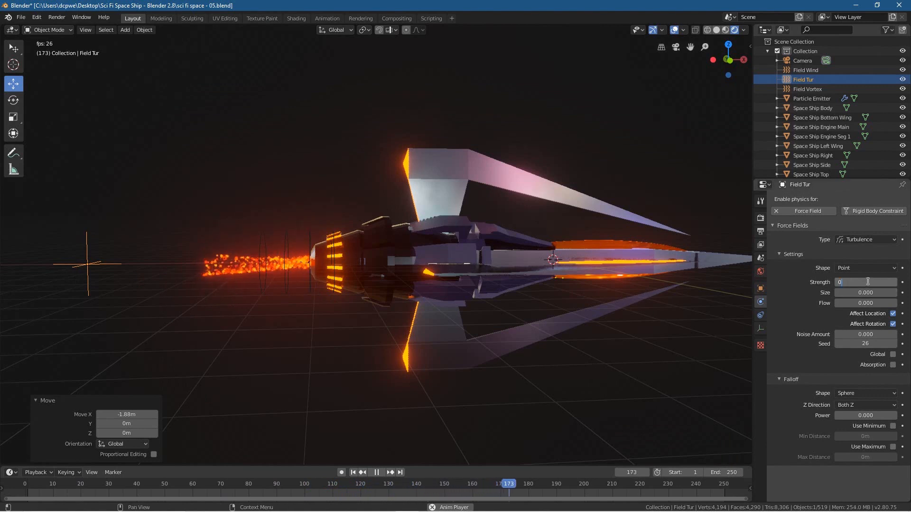
pyautogui.write('.0')
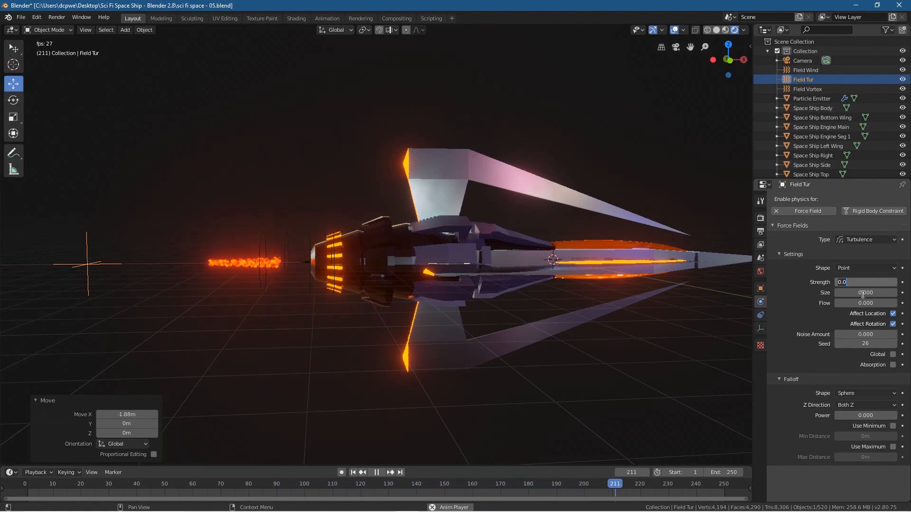
pyautogui.click(806, 283)
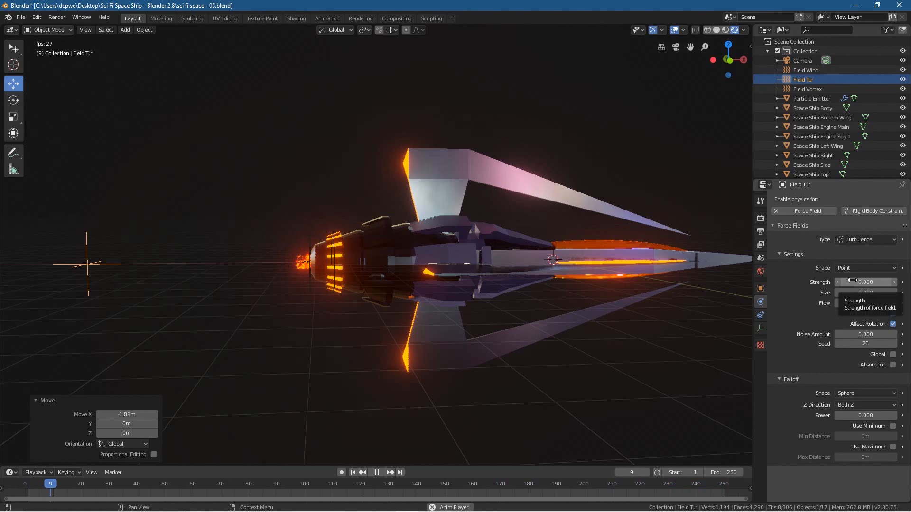
# Step: Move Field Tur about 7.37 m along X, back into the ship's engine
pyautogui.click(87, 262)
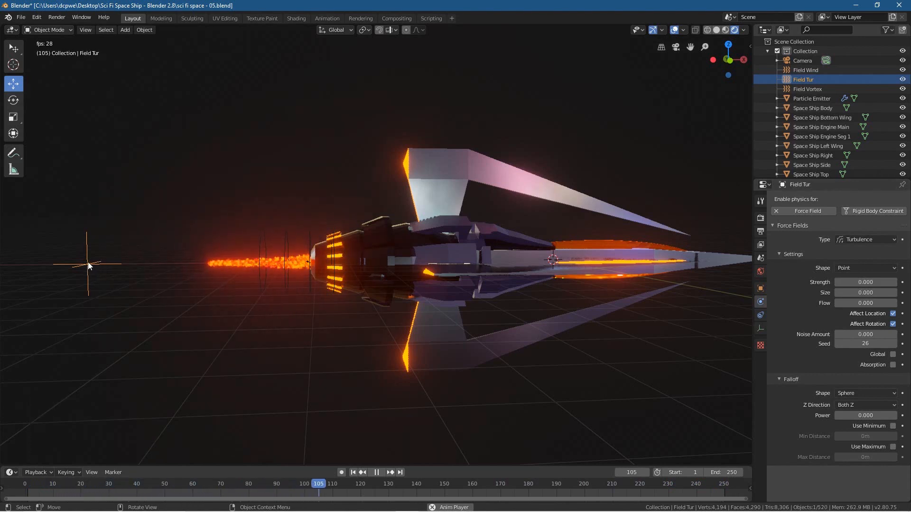
pyautogui.press('g')
pyautogui.press('x')
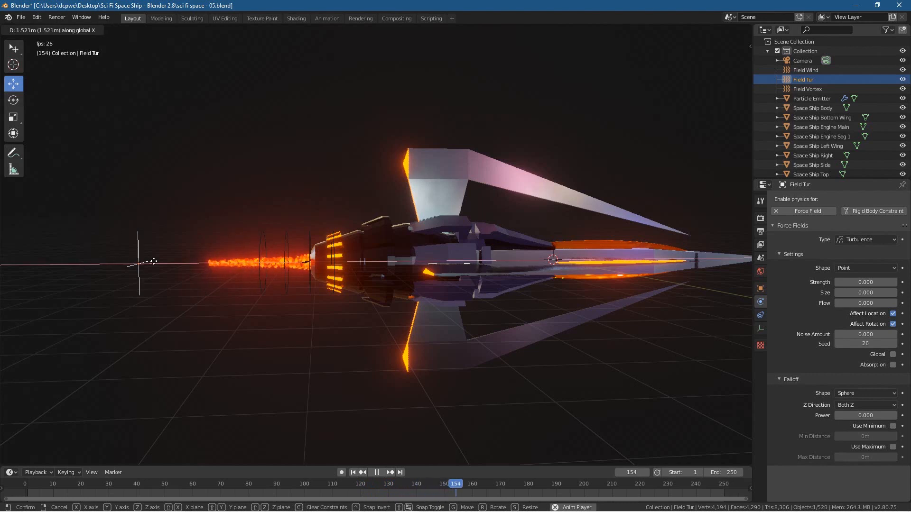
pyautogui.click(326, 260)
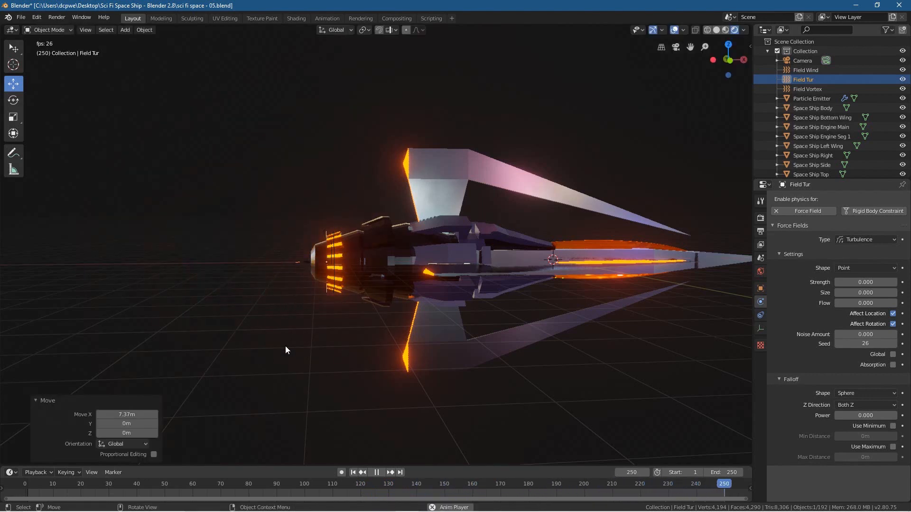
pyautogui.moveTo(281, 346); pyautogui.dragTo(220, 383, button='middle')
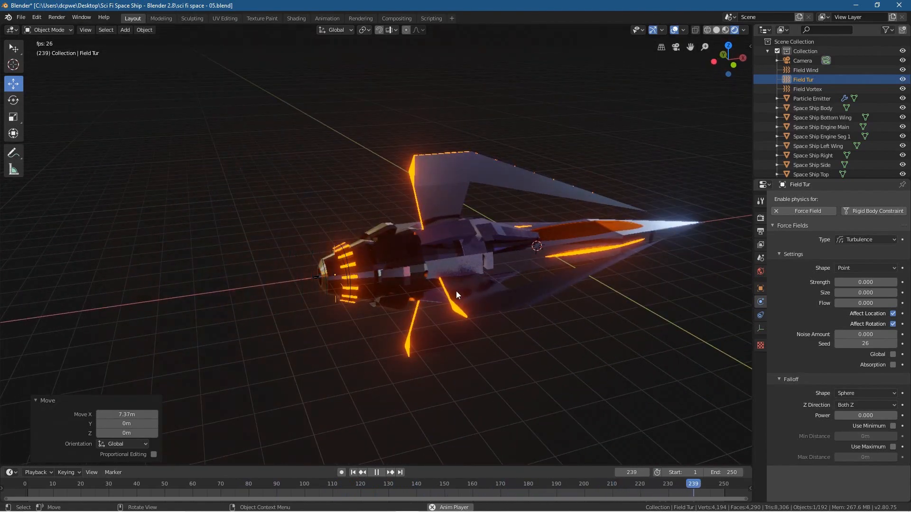
pyautogui.keyDown('shift'); pyautogui.moveTo(453, 242); pyautogui.dragTo(368, 219, button='middle'); pyautogui.keyUp('shift')
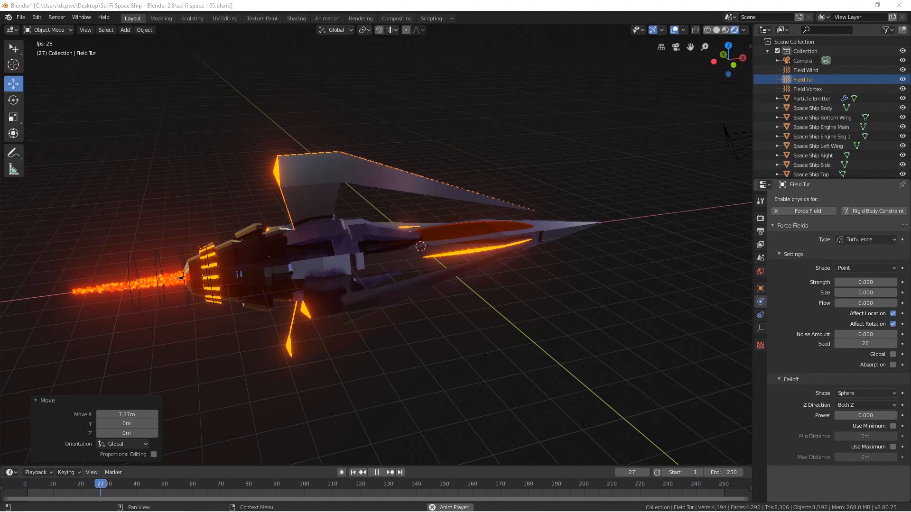
# Step: Select Space Ship Top Wing, stop the animation and return to frame 1
pyautogui.click(331, 163)
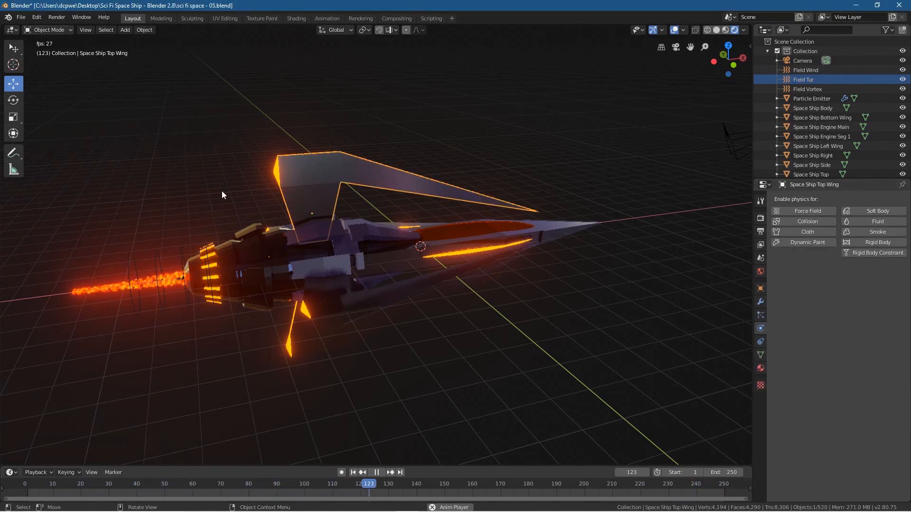
pyautogui.click(376, 473)
pyautogui.click(353, 472)
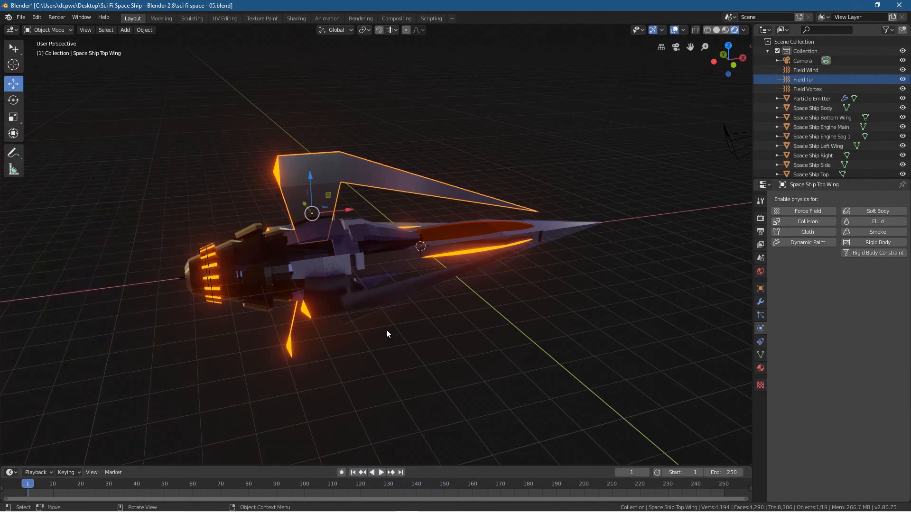
pyautogui.scroll(3, 340, 287)
pyautogui.scroll(1, 341, 287)
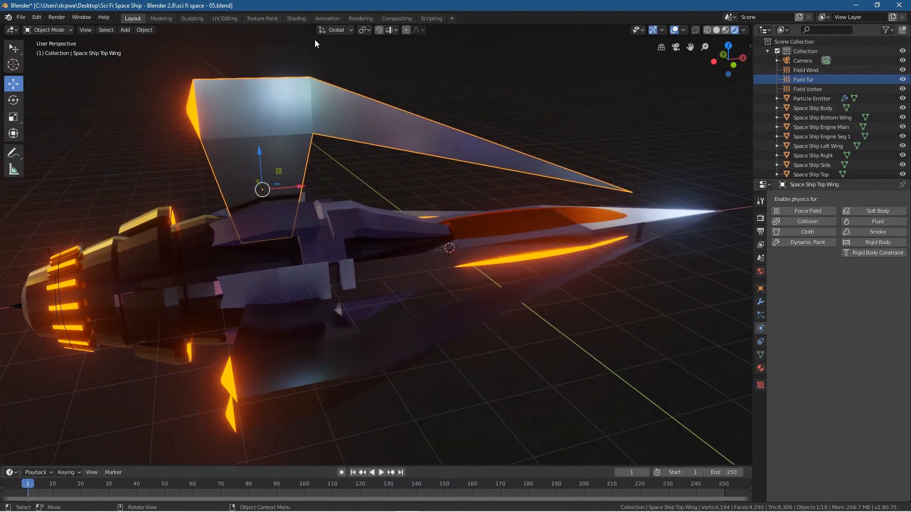
# Step: Switch to the Shading workspace and show the object shader nodes of the top wing's Space Ship Wing material
pyautogui.click(295, 18)
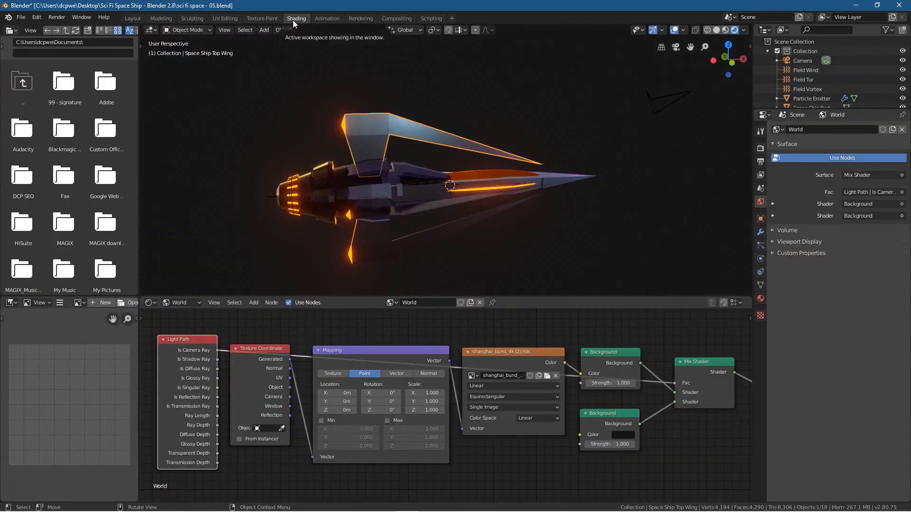
pyautogui.click(179, 303)
pyautogui.click(181, 313)
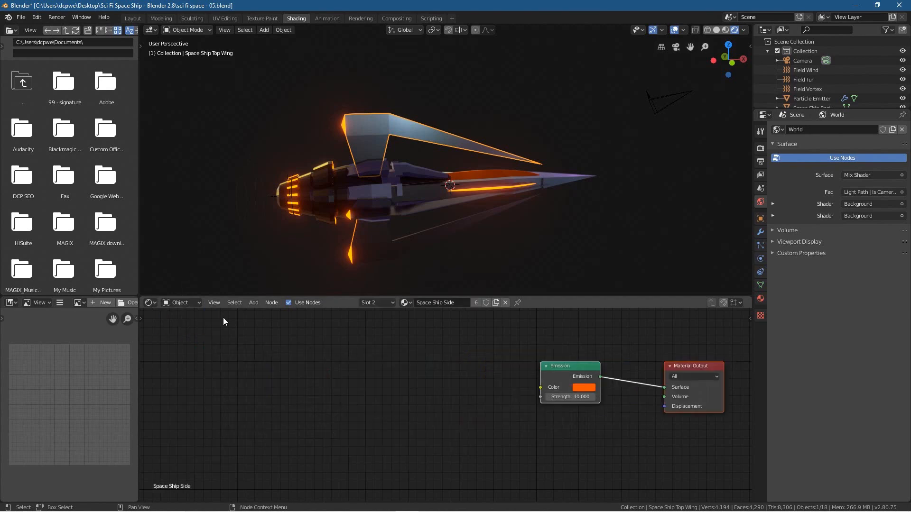
pyautogui.scroll(2, 335, 216)
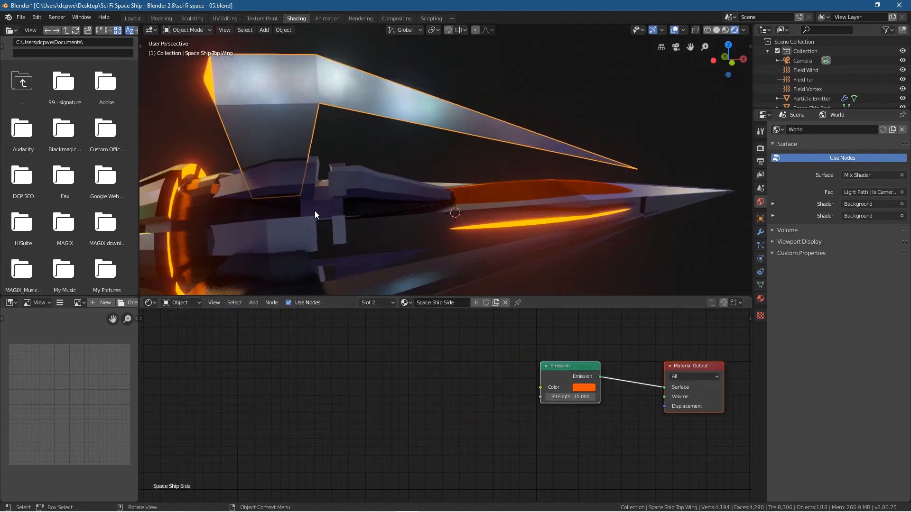
pyautogui.scroll(1, 411, 223)
pyautogui.keyDown('shift'); pyautogui.moveTo(410, 223); pyautogui.dragTo(393, 212, button='middle'); pyautogui.keyUp('shift')
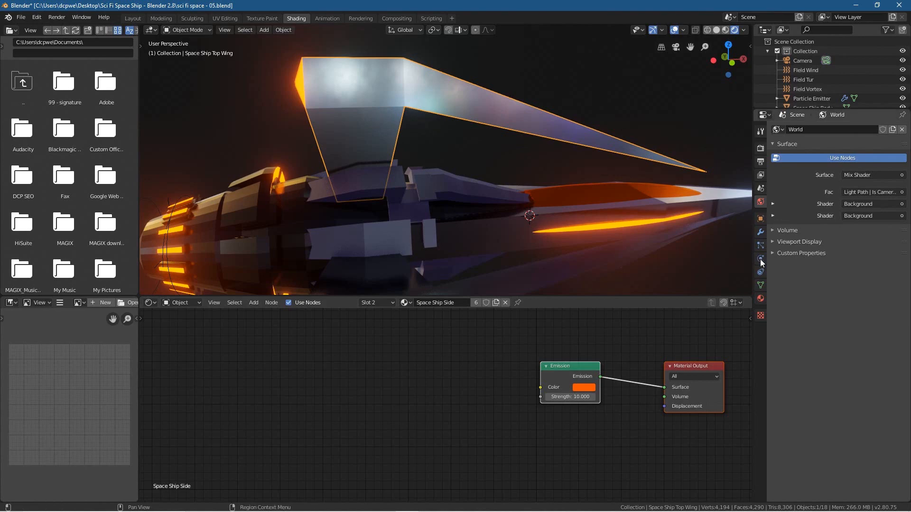
pyautogui.click(760, 299)
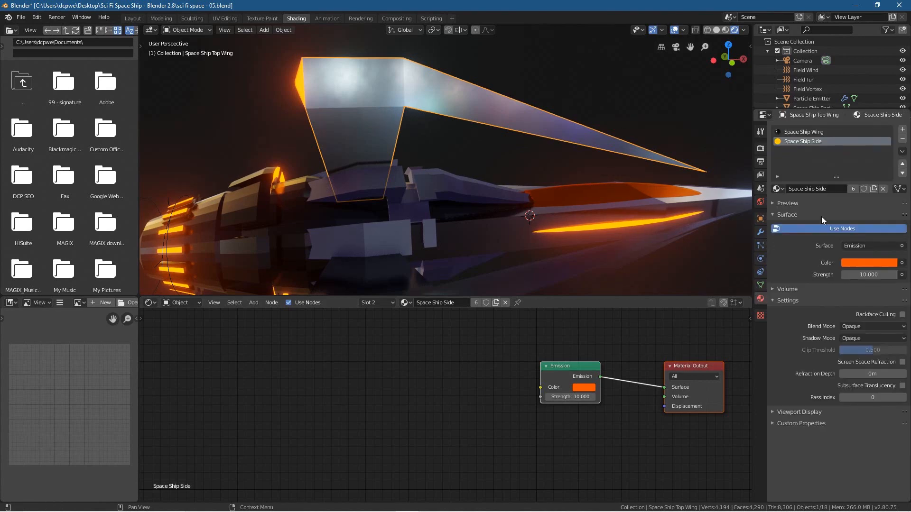
pyautogui.click(825, 133)
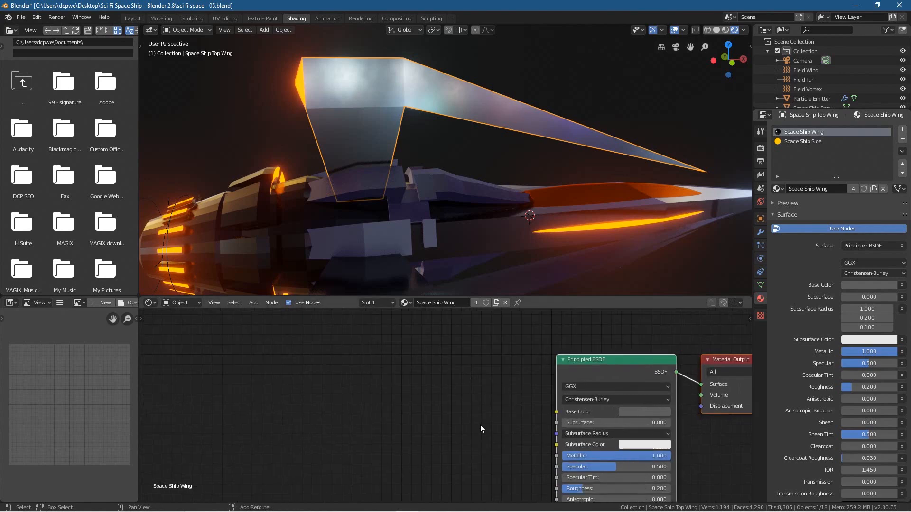
# Step: Add a Bump node to the Space Ship Wing material and connect its Normal output to the Principled BSDF's Normal input
pyautogui.moveTo(480, 425); pyautogui.dragTo(392, 355, button='middle')
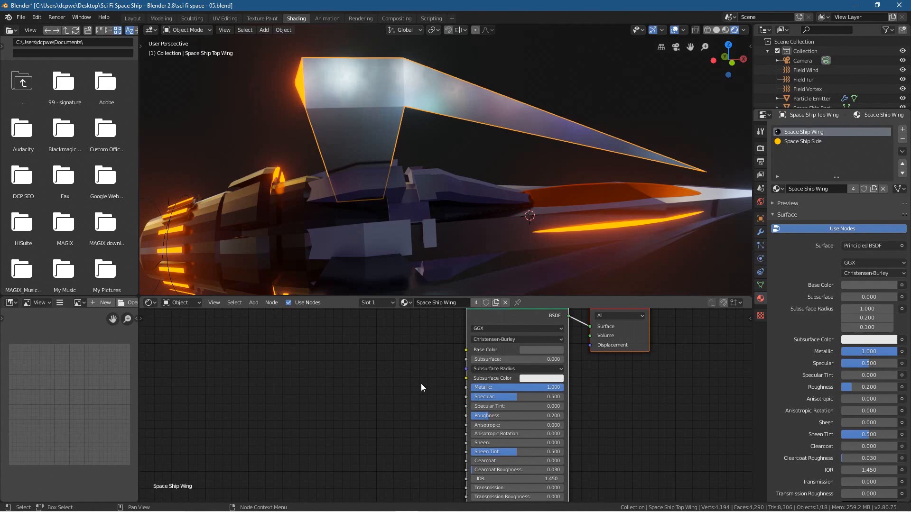
pyautogui.scroll(-1, 420, 383)
pyautogui.moveTo(406, 385); pyautogui.dragTo(444, 388, button='middle')
pyautogui.click(340, 405)
pyautogui.hotkey('shift', 'a')
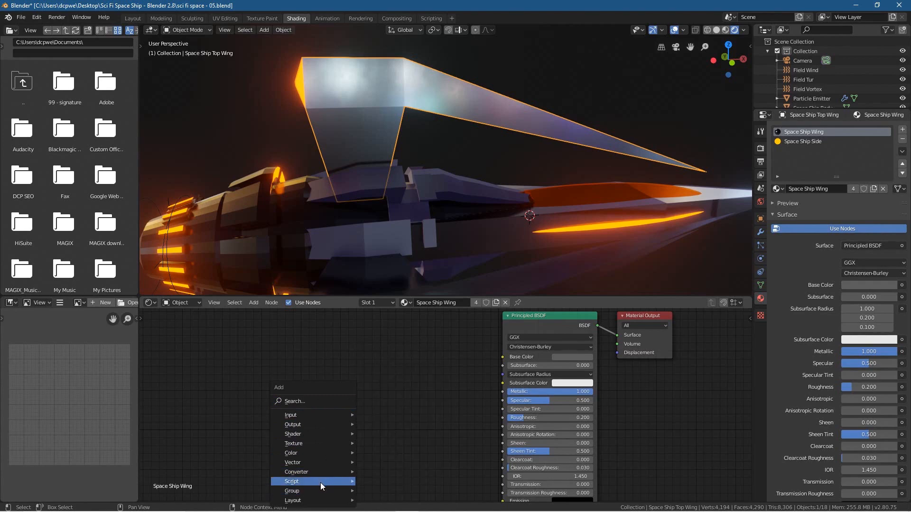
pyautogui.moveTo(323, 463)
pyautogui.click(384, 391)
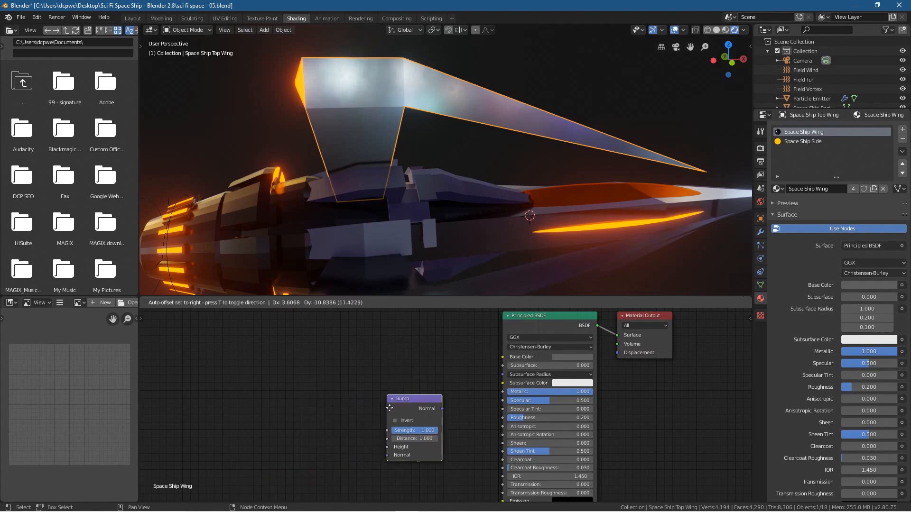
pyautogui.click(387, 430)
pyautogui.scroll(-2, 387, 430)
pyautogui.moveTo(375, 458); pyautogui.dragTo(387, 381, button='middle')
pyautogui.scroll(1, 387, 423)
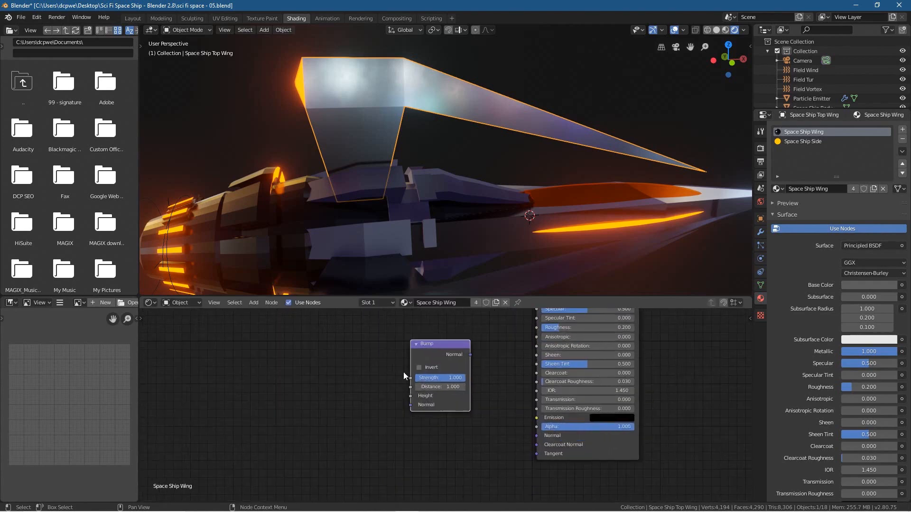
pyautogui.moveTo(472, 356); pyautogui.dragTo(537, 435)
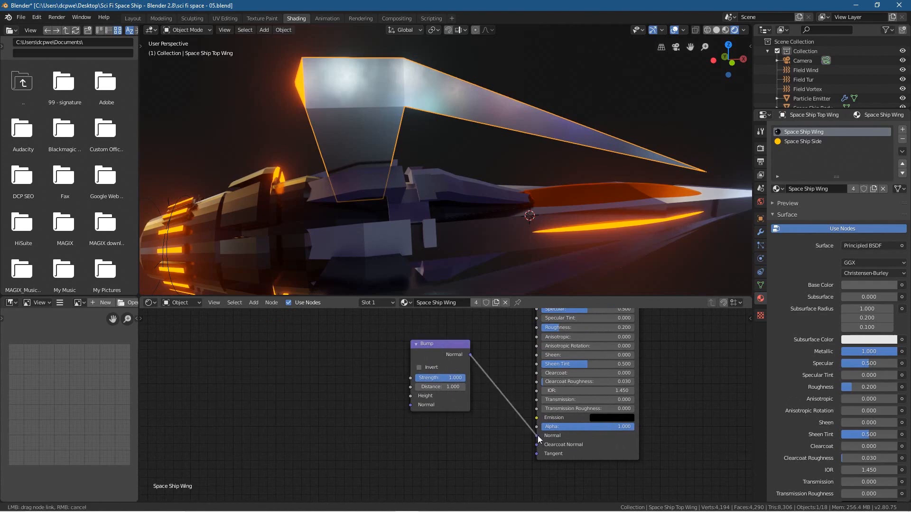
pyautogui.moveTo(428, 343); pyautogui.dragTo(437, 368)
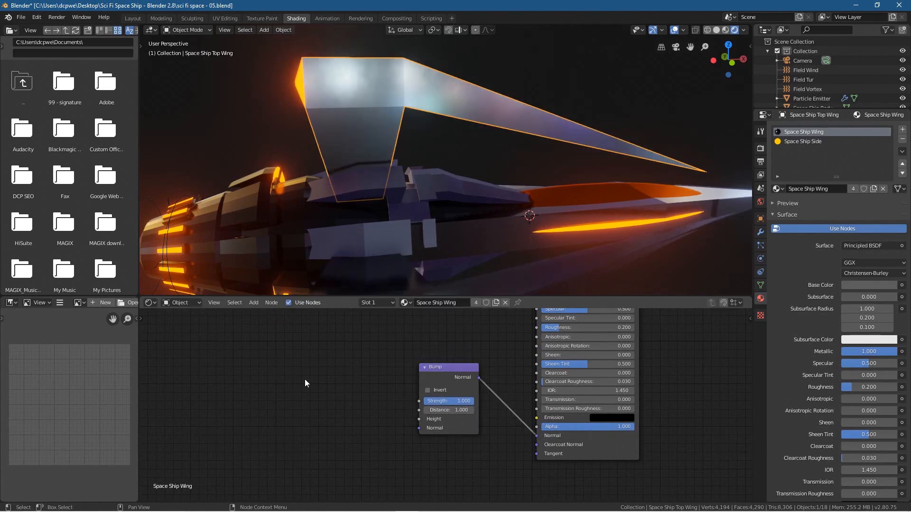
# Step: Add a Noise Texture node ahead of the Bump node
pyautogui.hotkey('shift', 'a')
pyautogui.moveTo(306, 379)
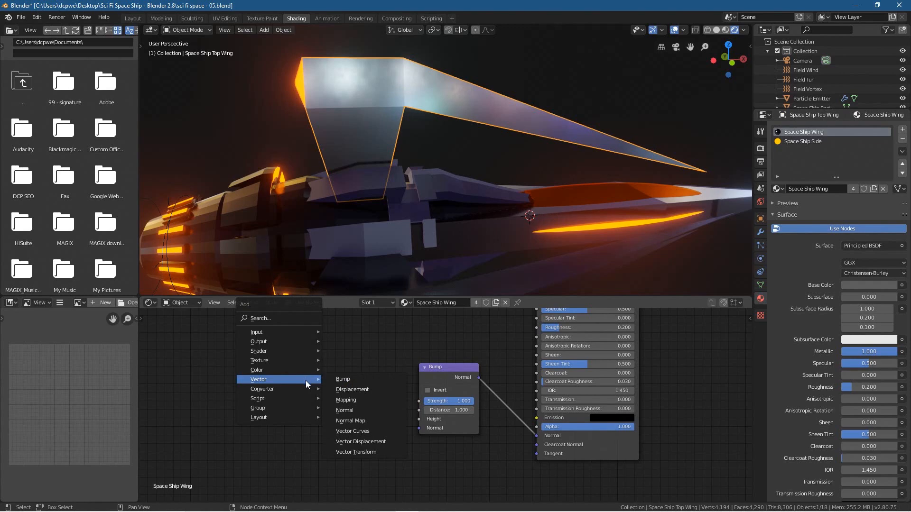
pyautogui.moveTo(304, 361)
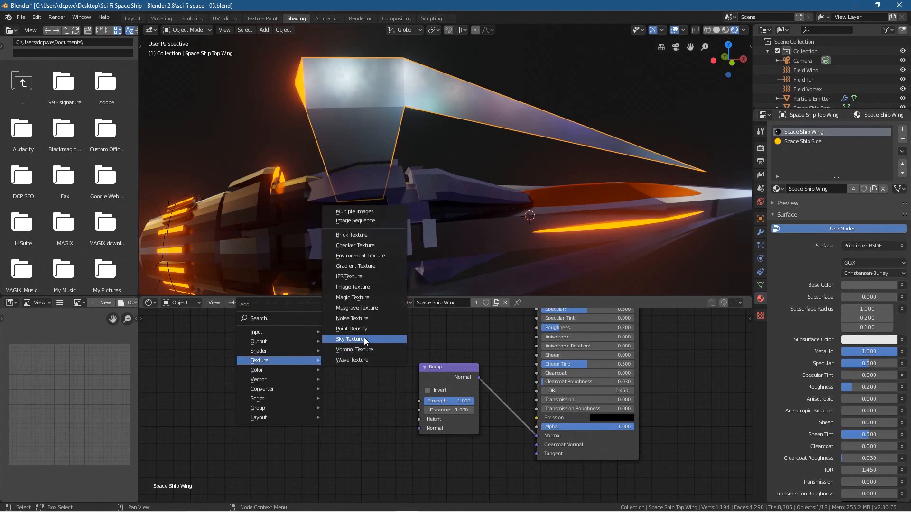
pyautogui.click(352, 318)
pyautogui.click(316, 357)
# Step: Add a Musgrave Texture node, linking its Fac to the Noise Texture's Vector and the noise's Fac to the Bump's Height
pyautogui.hotkey('shift', 'a')
pyautogui.moveTo(211, 391)
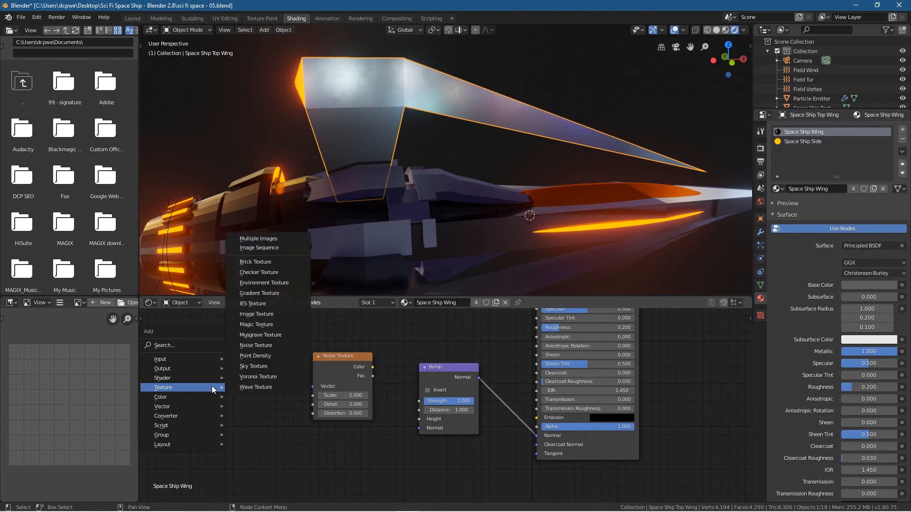
pyautogui.click(286, 334)
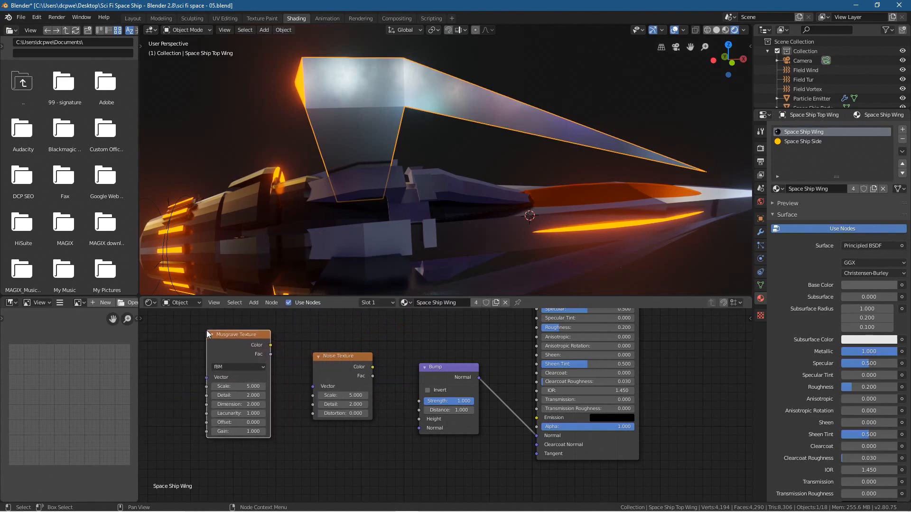
pyautogui.moveTo(270, 354); pyautogui.dragTo(312, 389)
pyautogui.moveTo(373, 376); pyautogui.dragTo(419, 421)
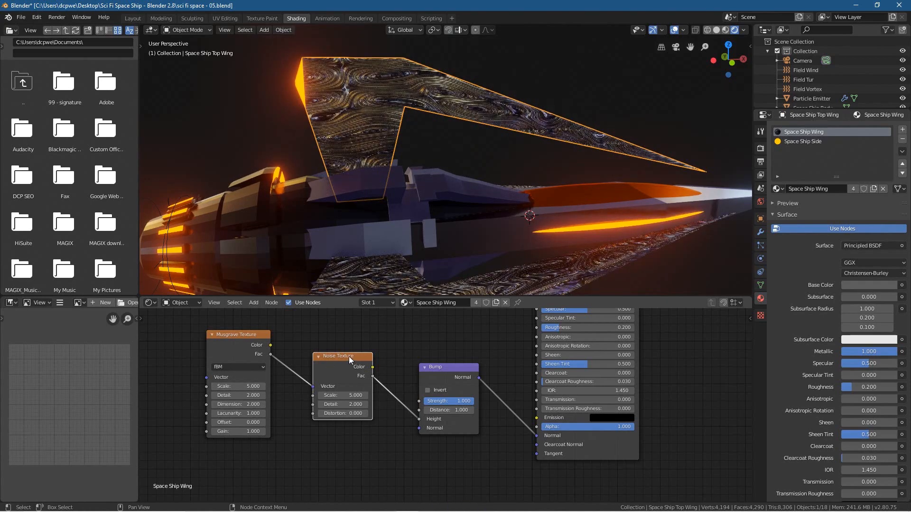
# Step: Set the Musgrave Texture's scale to 0.6 and its detail to 2.2
pyautogui.click(248, 383)
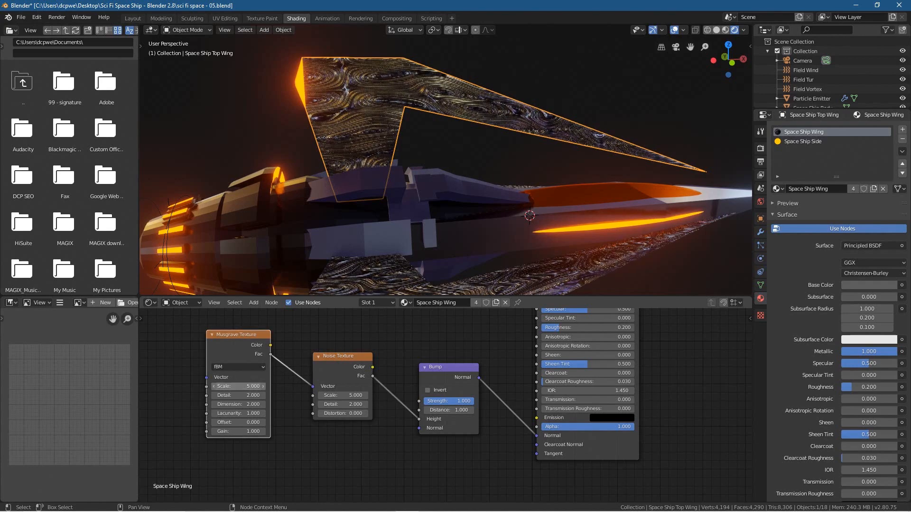
pyautogui.write('0.6')
pyautogui.press('Return')
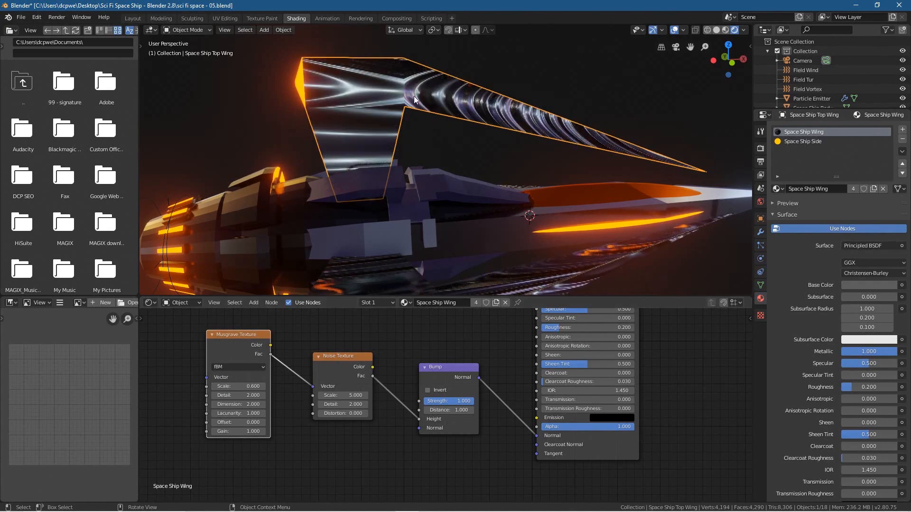
pyautogui.moveTo(471, 258); pyautogui.dragTo(327, 299, button='middle')
pyautogui.click(245, 395)
pyautogui.press('Return')
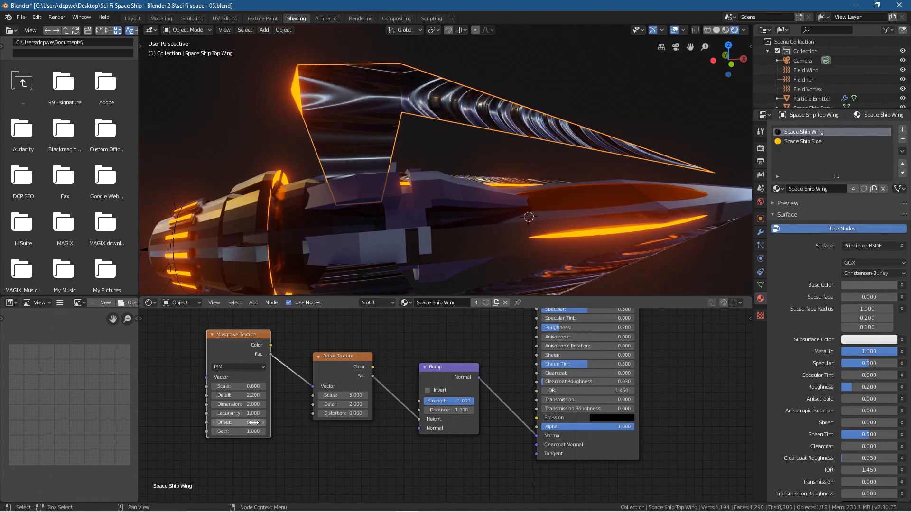
# Step: Set the Noise Texture's scale to 1.1 and its detail to 7.8
pyautogui.click(354, 395)
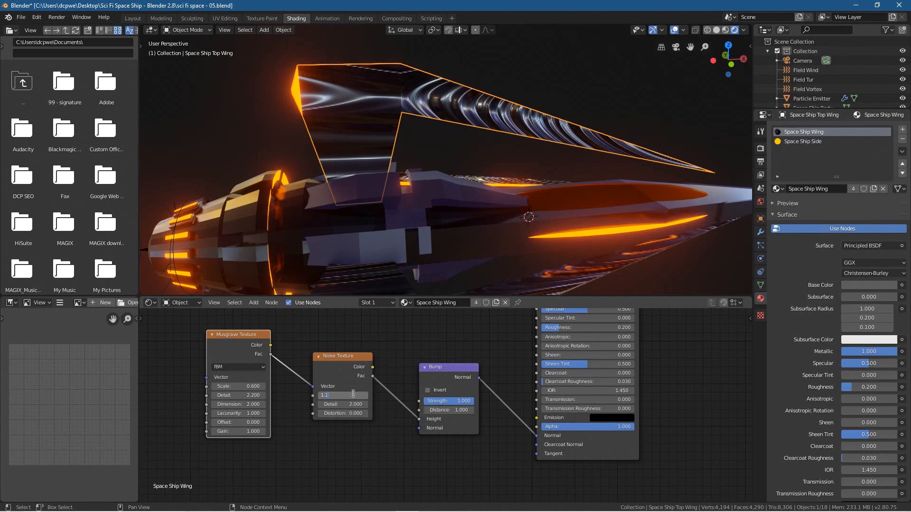
pyautogui.press('Return')
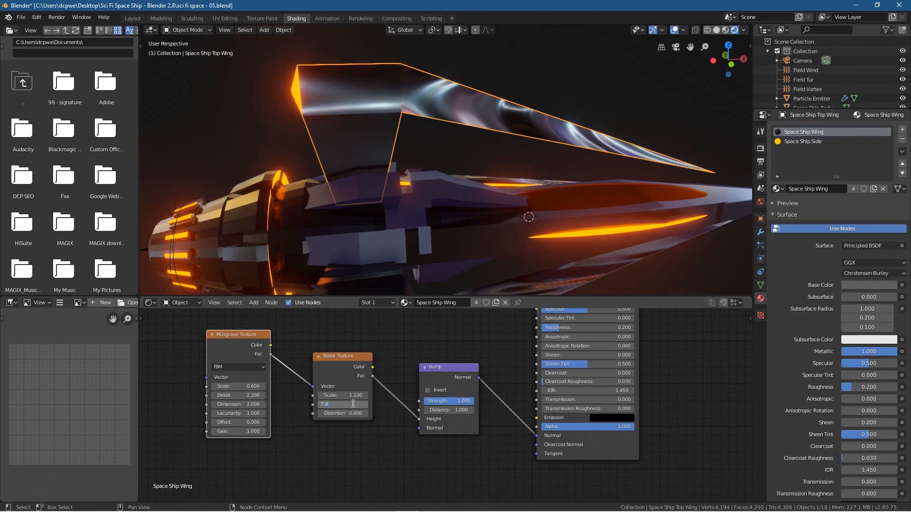
pyautogui.press('Return')
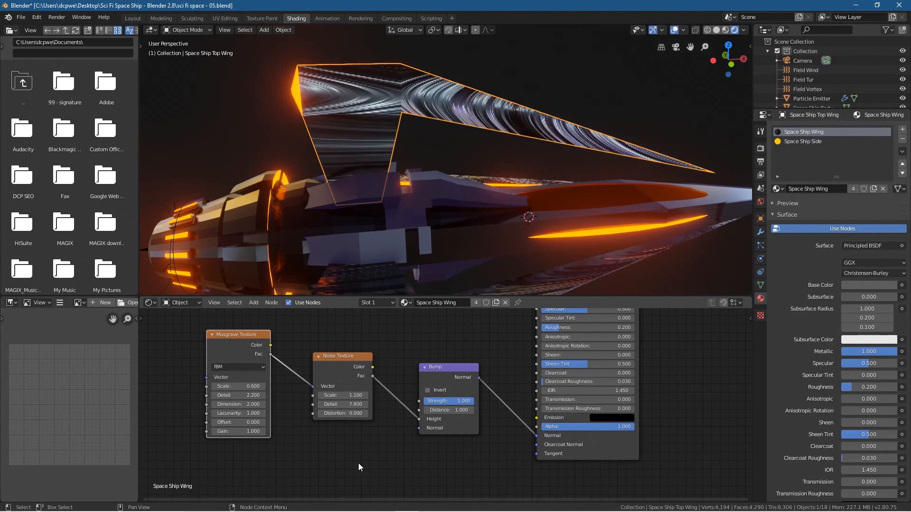
# Step: Set the Bump node's strength to 0.077 and its distance to 4.8
pyautogui.moveTo(342, 405)
pyautogui.mouseDown()
pyautogui.moveTo(305, 405)
pyautogui.moveTo(356, 407)
pyautogui.mouseUp()
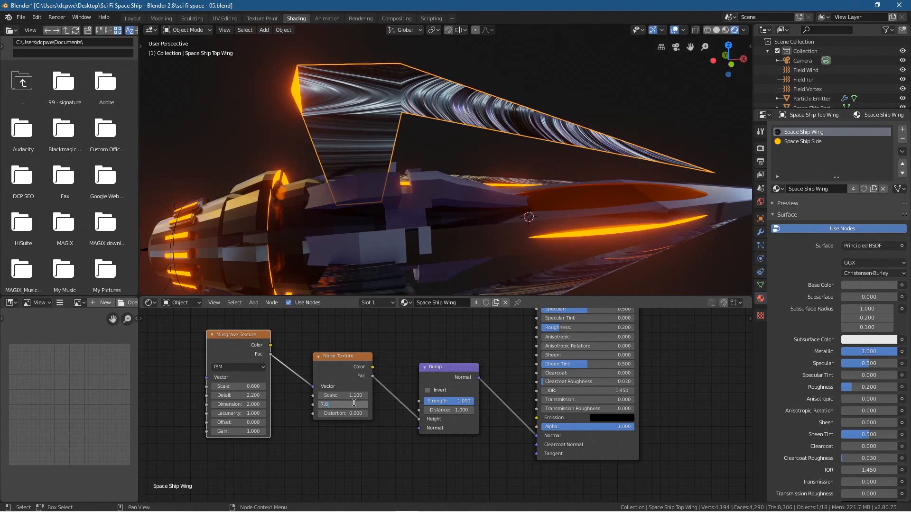
pyautogui.click(444, 402)
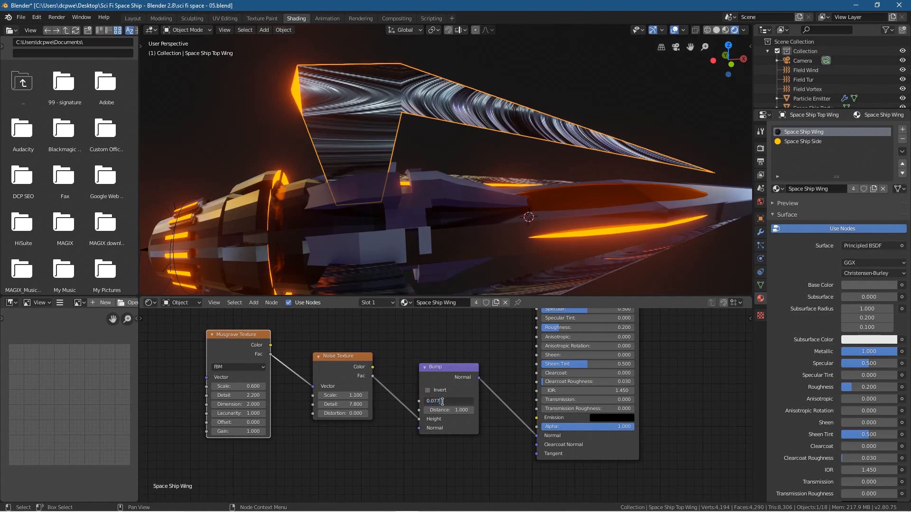
pyautogui.write('0.077')
pyautogui.press('Return')
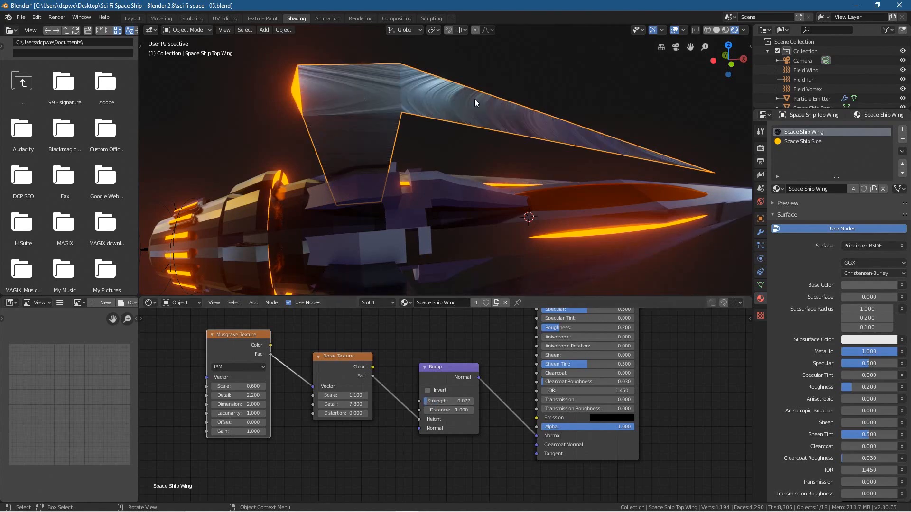
pyautogui.click(460, 410)
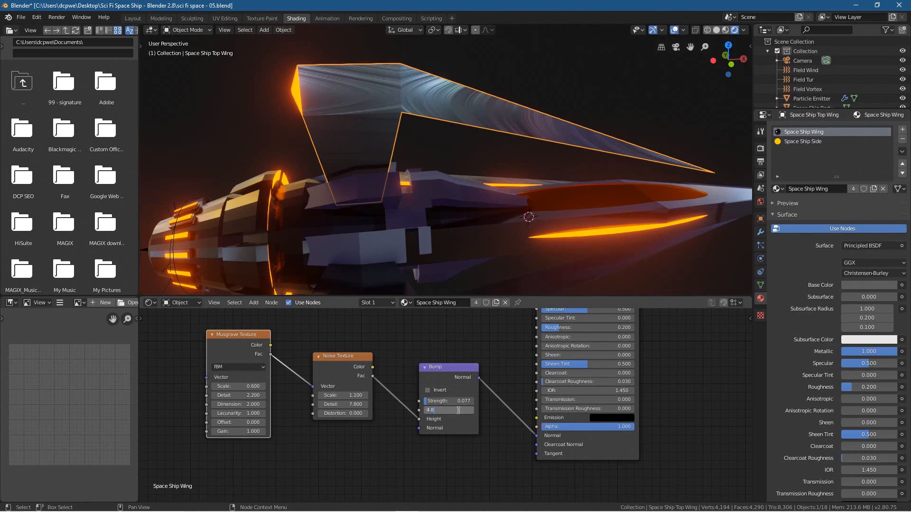
pyautogui.press('Return')
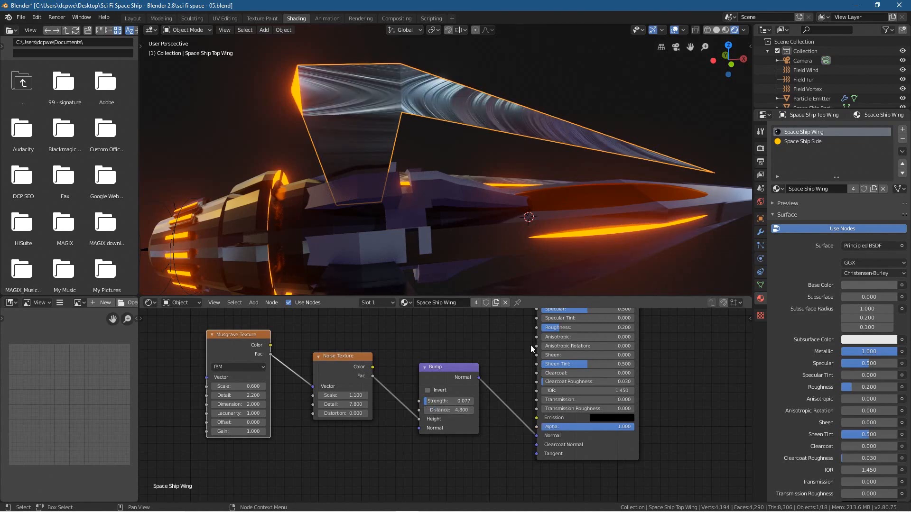
# Step: Try the Invert option on the wing material's Bump node
pyautogui.moveTo(486, 197); pyautogui.dragTo(420, 143, button='middle')
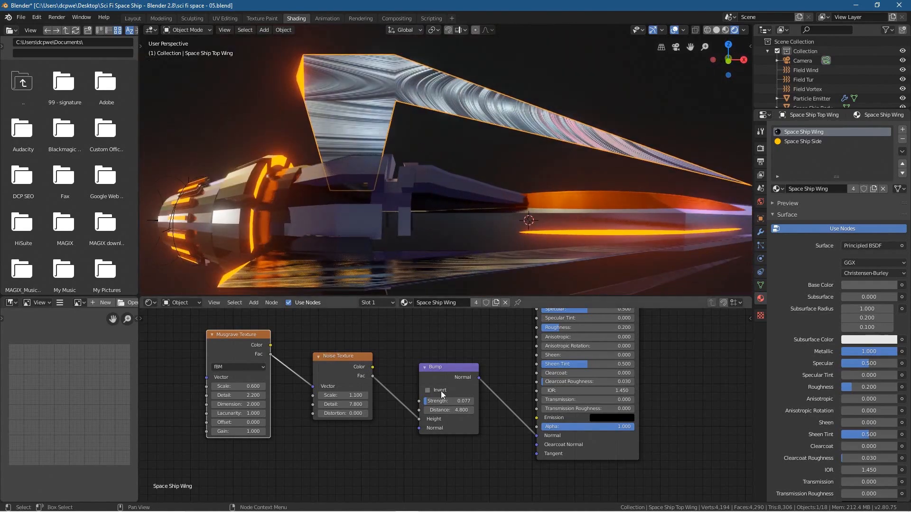
pyautogui.click(428, 390)
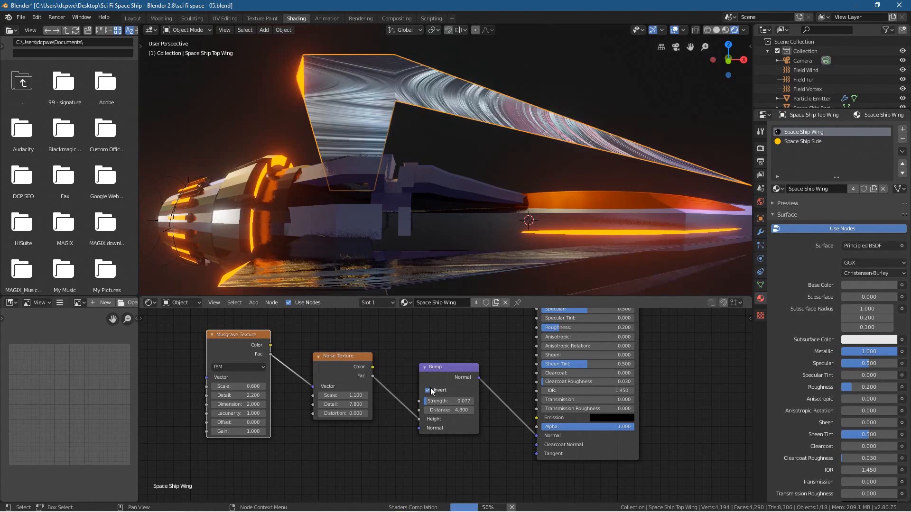
pyautogui.click(430, 388)
# Step: Set the Musgrave Texture's scale to -0.1 in the wing material, checking the wing surface from several angles
pyautogui.moveTo(442, 210)
pyautogui.mouseDown(button='middle')
pyautogui.moveTo(383, 264)
pyautogui.moveTo(343, 262)
pyautogui.moveTo(332, 256)
pyautogui.moveTo(334, 213)
pyautogui.moveTo(288, 198)
pyautogui.moveTo(266, 236)
pyautogui.moveTo(274, 254)
pyautogui.moveTo(327, 254)
pyautogui.moveTo(347, 182)
pyautogui.moveTo(327, 122)
pyautogui.moveTo(301, 246)
pyautogui.moveTo(282, 221)
pyautogui.moveTo(343, 211)
pyautogui.mouseUp(button='middle')
pyautogui.click(134, 19)
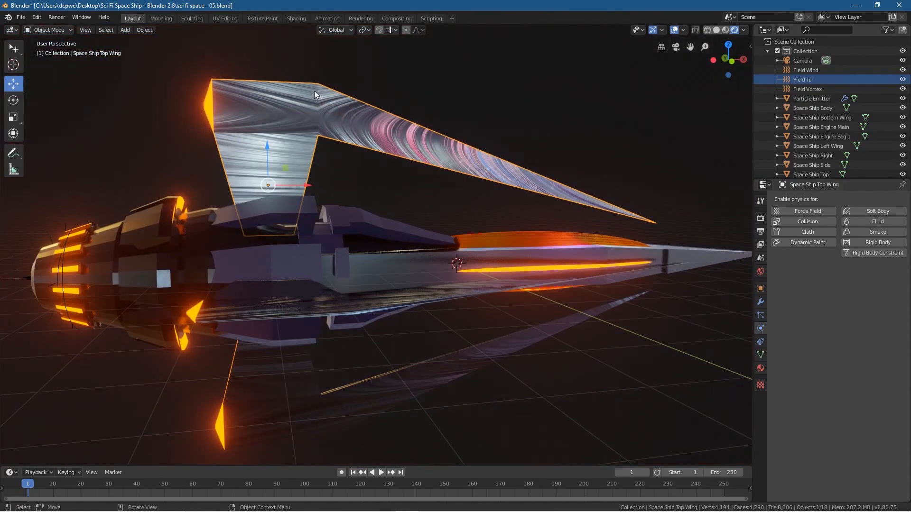
pyautogui.click(294, 18)
pyautogui.moveTo(288, 283); pyautogui.dragTo(403, 189, button='middle')
pyautogui.moveTo(238, 388); pyautogui.dragTo(223, 388)
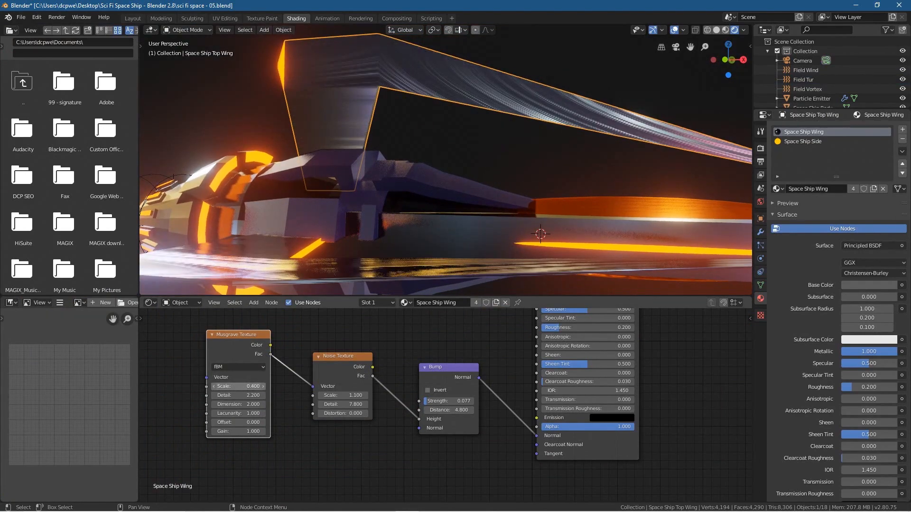
pyautogui.moveTo(238, 386); pyautogui.dragTo(214, 387)
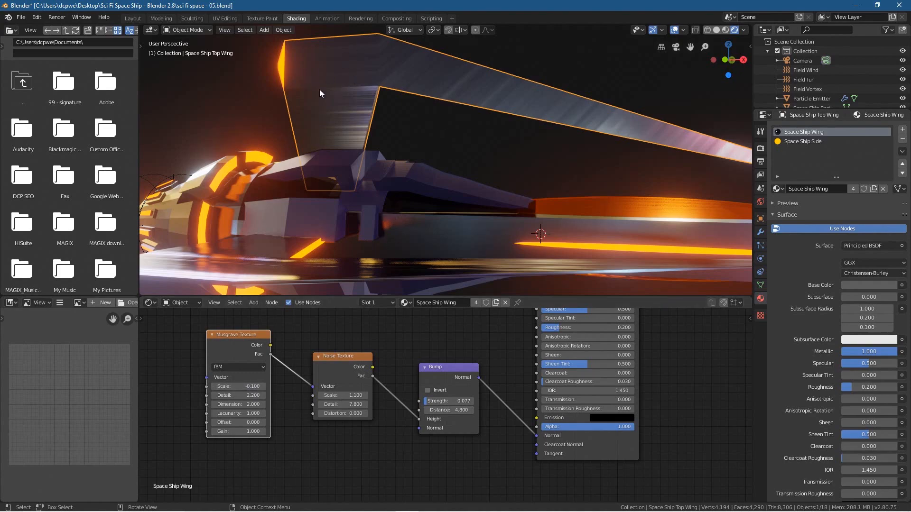
pyautogui.moveTo(486, 152); pyautogui.dragTo(398, 284, button='middle')
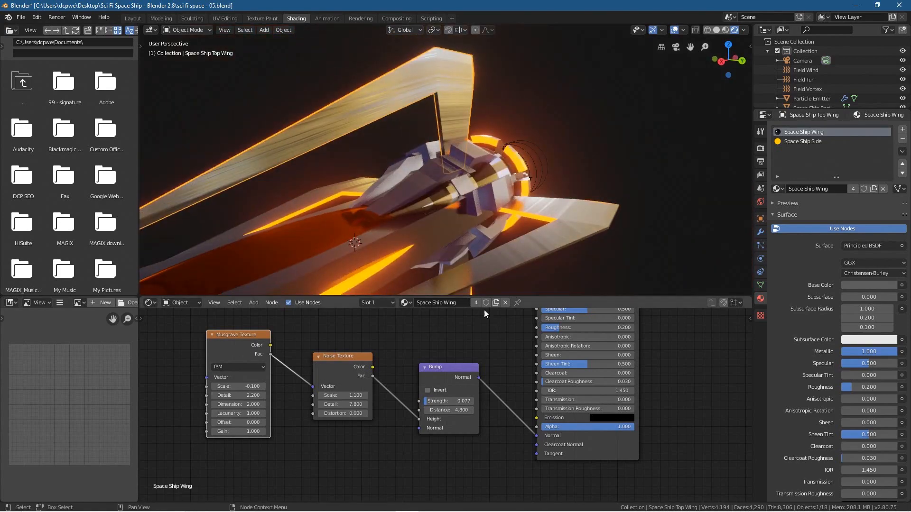
# Step: Switch to the Layout workspace and hide the viewport overlays for a clean rendered view of the whole ship
pyautogui.moveTo(301, 198); pyautogui.dragTo(414, 180, button='middle')
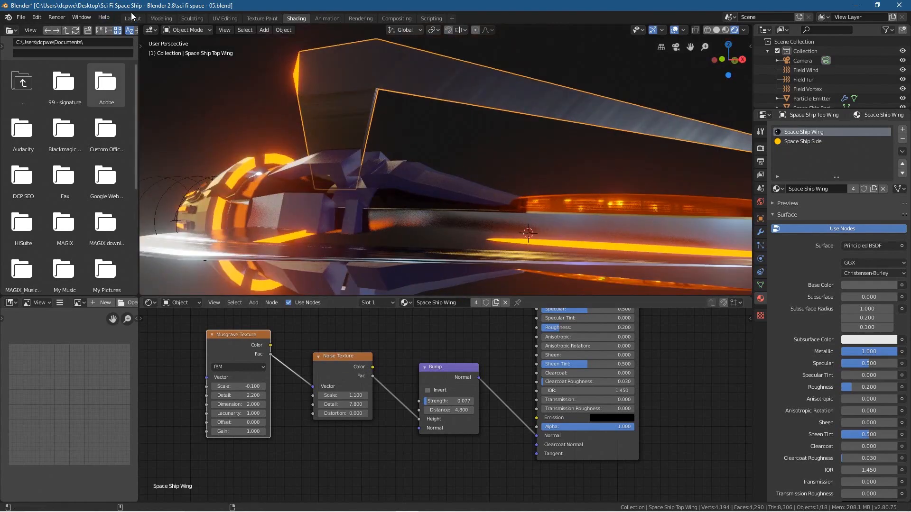
pyautogui.click(132, 18)
pyautogui.moveTo(319, 313); pyautogui.dragTo(371, 363, button='middle')
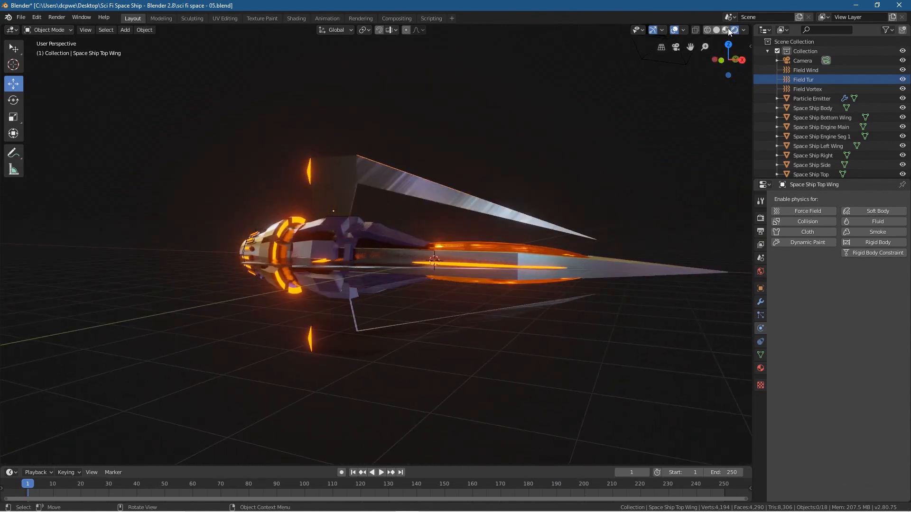
pyautogui.click(679, 30)
pyautogui.moveTo(397, 326); pyautogui.dragTo(226, 319, button='middle')
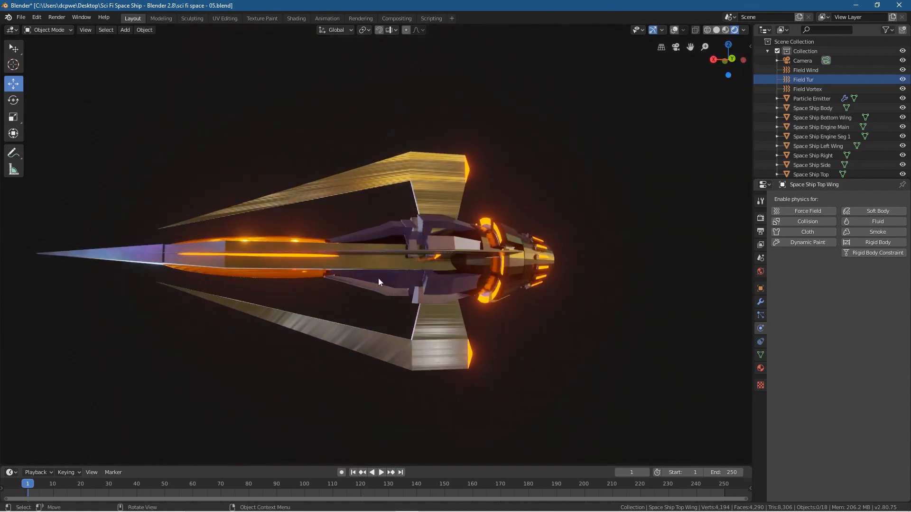
pyautogui.moveTo(288, 330); pyautogui.dragTo(426, 356, button='middle')
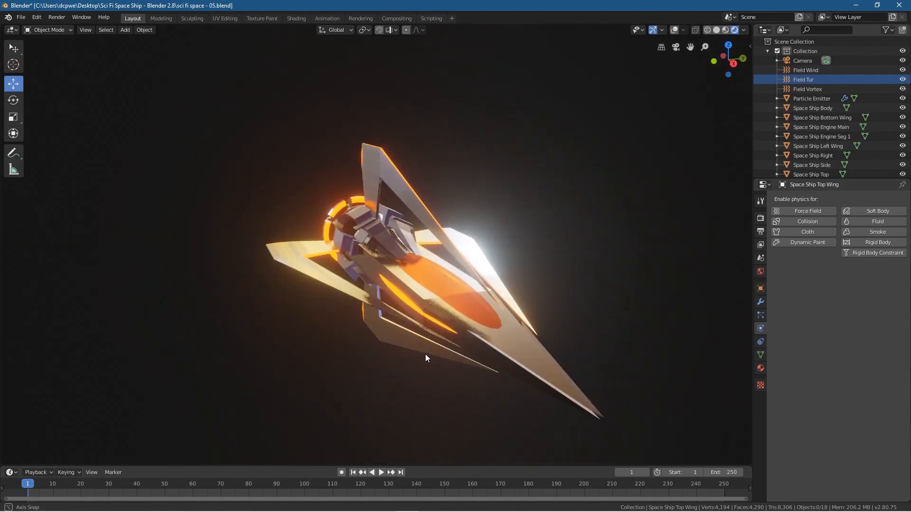
pyautogui.moveTo(275, 314); pyautogui.dragTo(338, 298, button='middle')
# Step: Play the animation and examine the ship's particle exhaust and wing textures from several angles
pyautogui.click(382, 473)
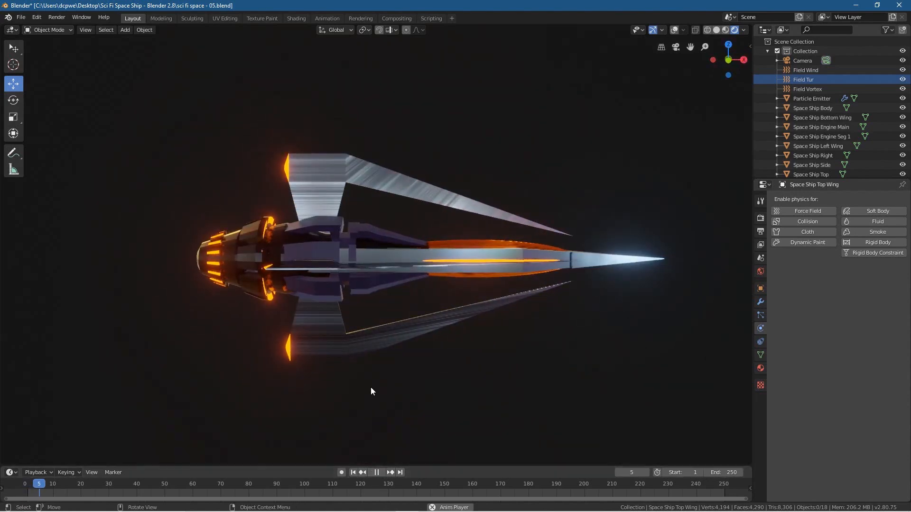
pyautogui.moveTo(298, 367); pyautogui.dragTo(320, 383, button='middle')
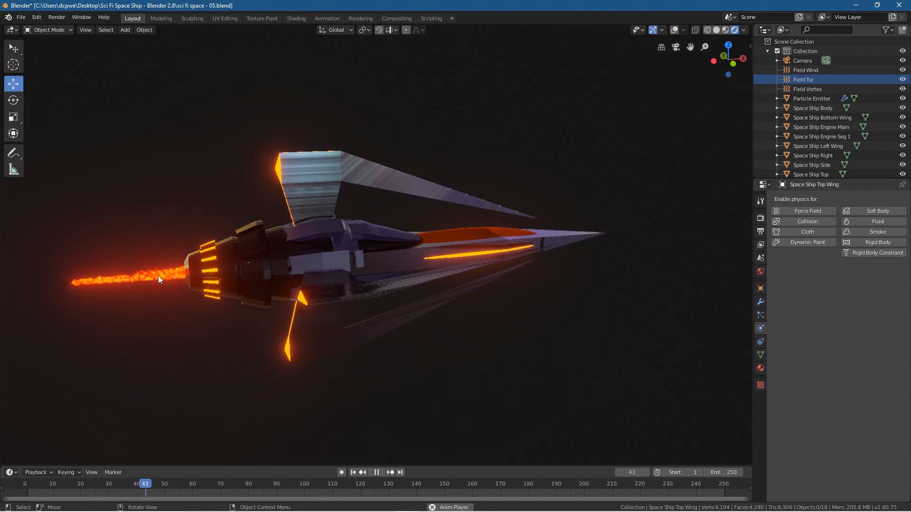
pyautogui.moveTo(218, 336); pyautogui.dragTo(378, 332, button='middle')
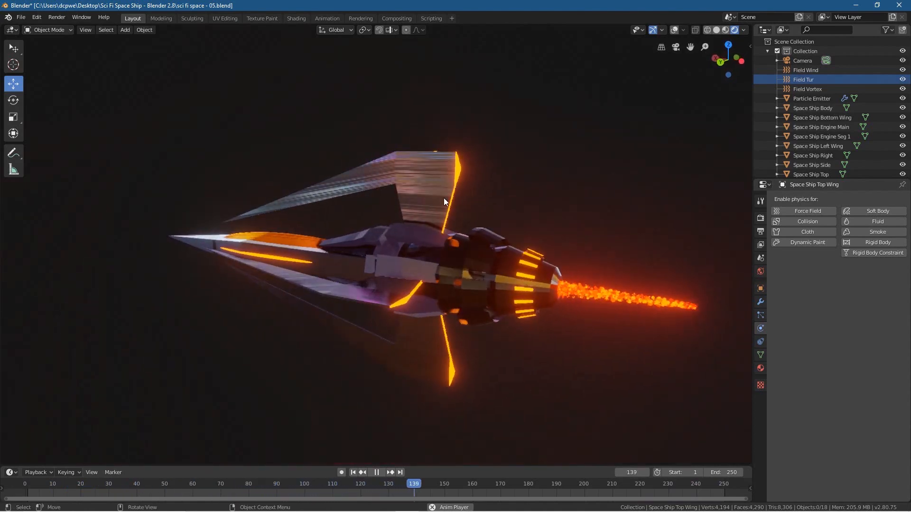
pyautogui.moveTo(392, 237); pyautogui.dragTo(236, 247, button='middle')
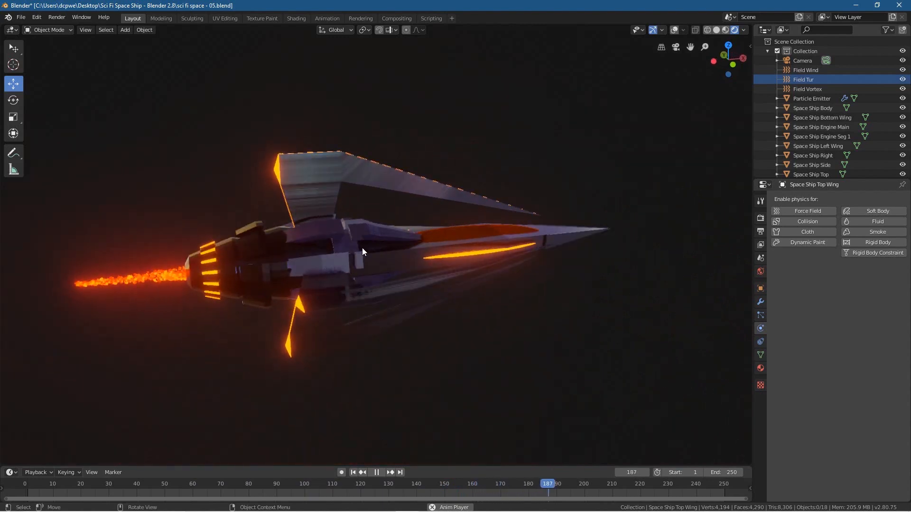
pyautogui.scroll(1, 363, 252)
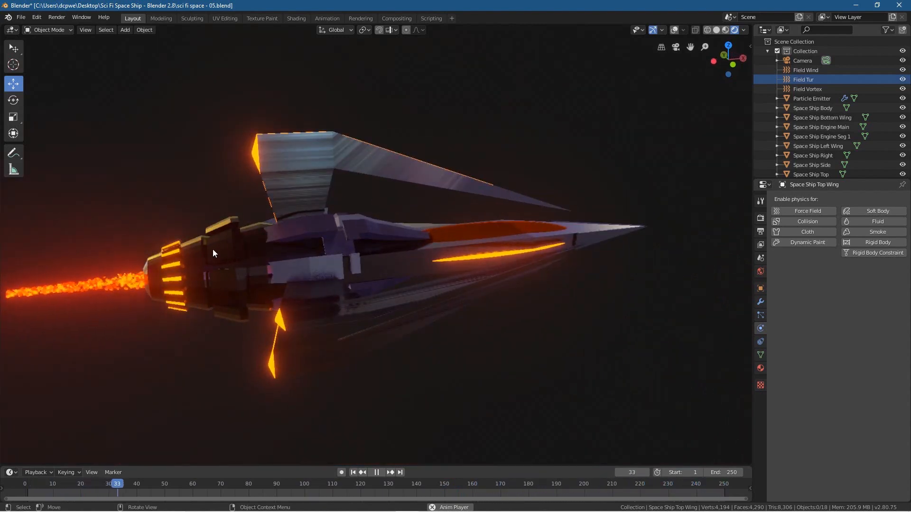
pyautogui.moveTo(297, 264); pyautogui.dragTo(454, 328, button='middle')
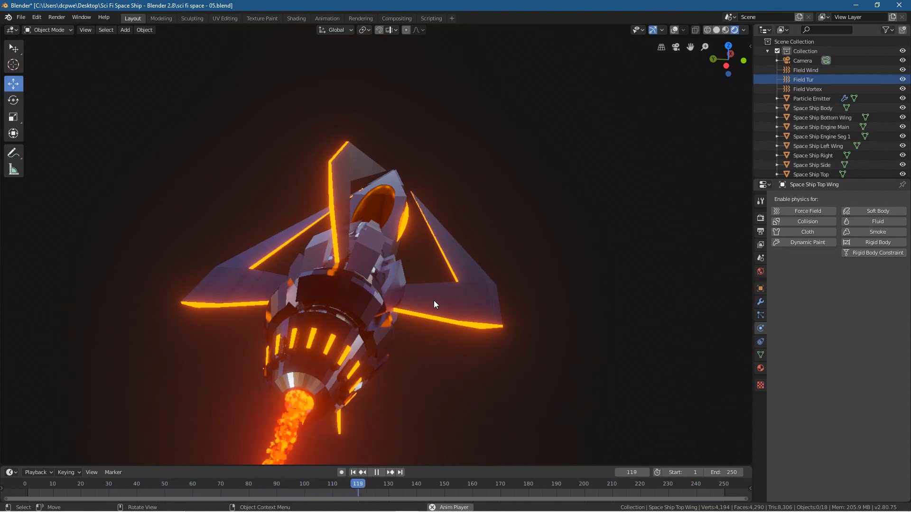
pyautogui.moveTo(509, 266); pyautogui.dragTo(416, 229, button='middle')
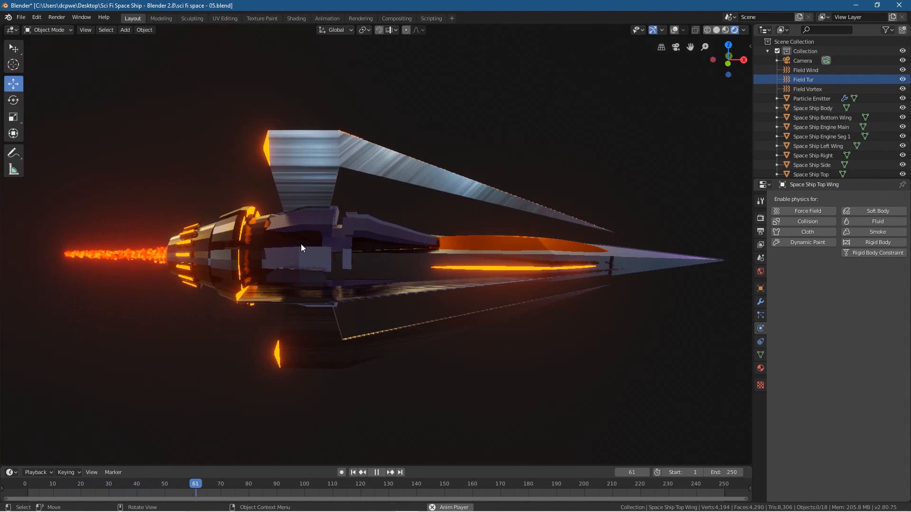
# Step: Save the project as a new incremental version named sci fi space - 06.blend
pyautogui.click(21, 17)
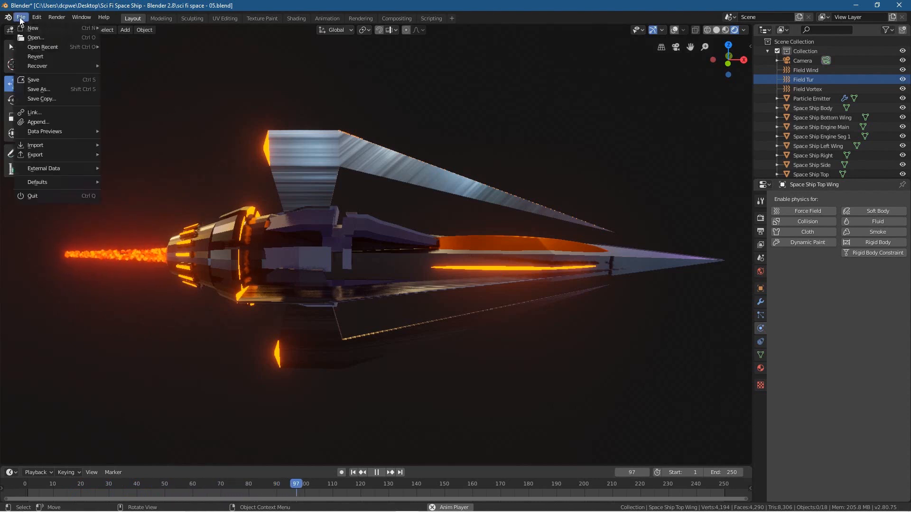
pyautogui.click(40, 89)
pyautogui.click(842, 52)
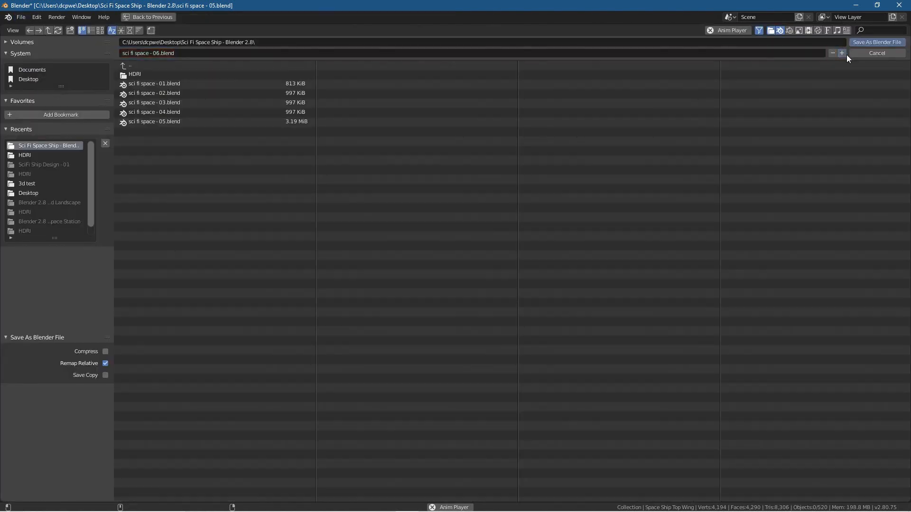
pyautogui.click(869, 41)
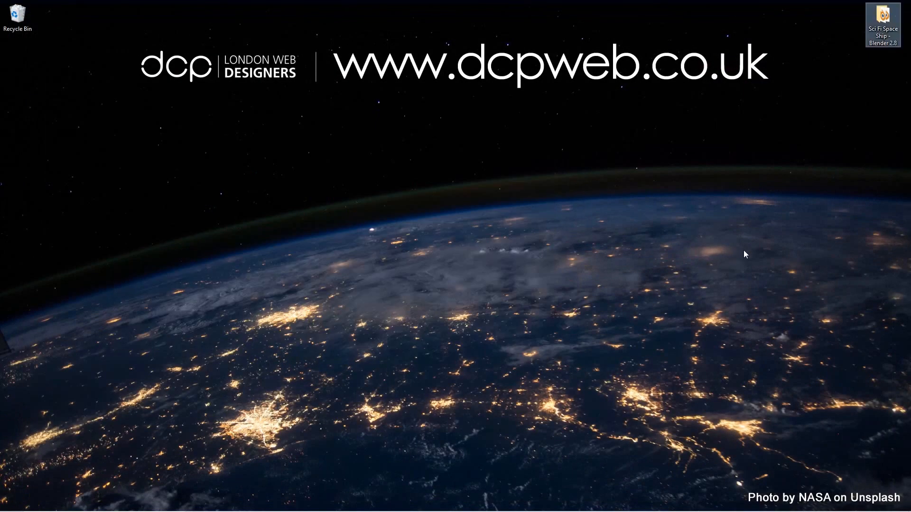
pyautogui.click(751, 251)
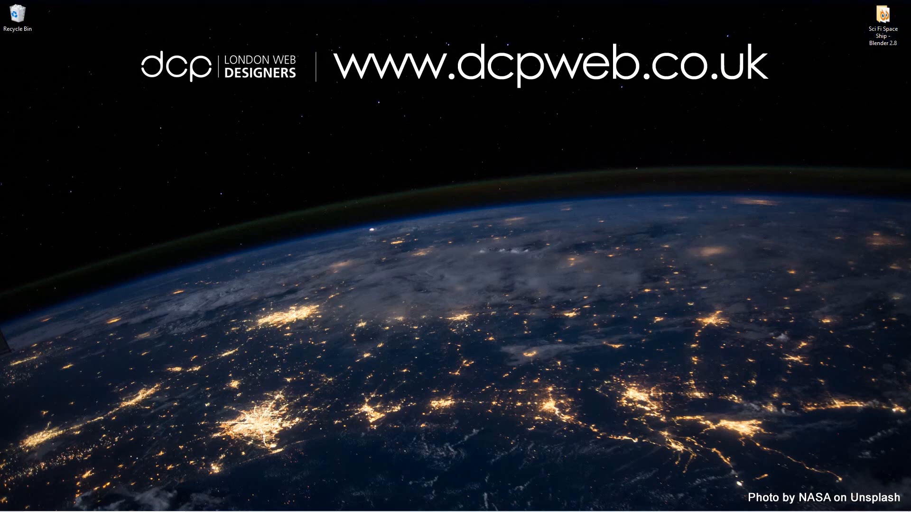